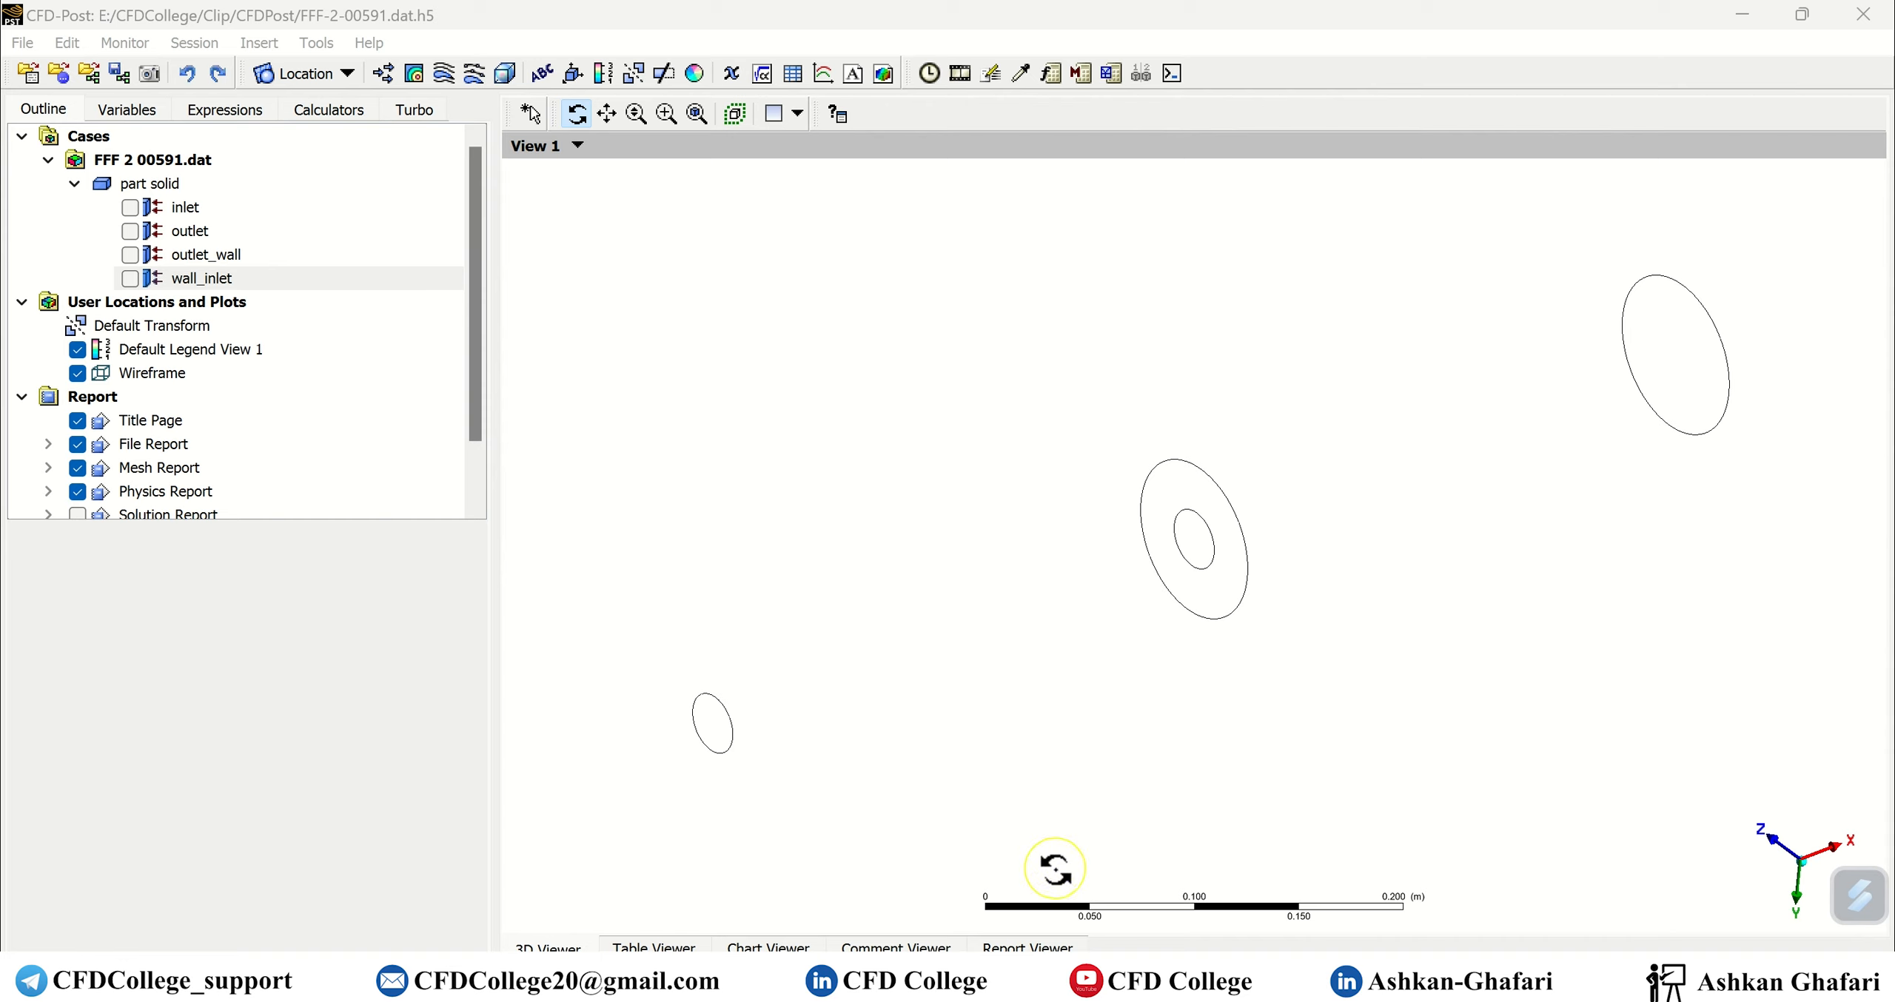
# Insert a new isosurface location, keeping the suggested name.
pyautogui.click(347, 73)
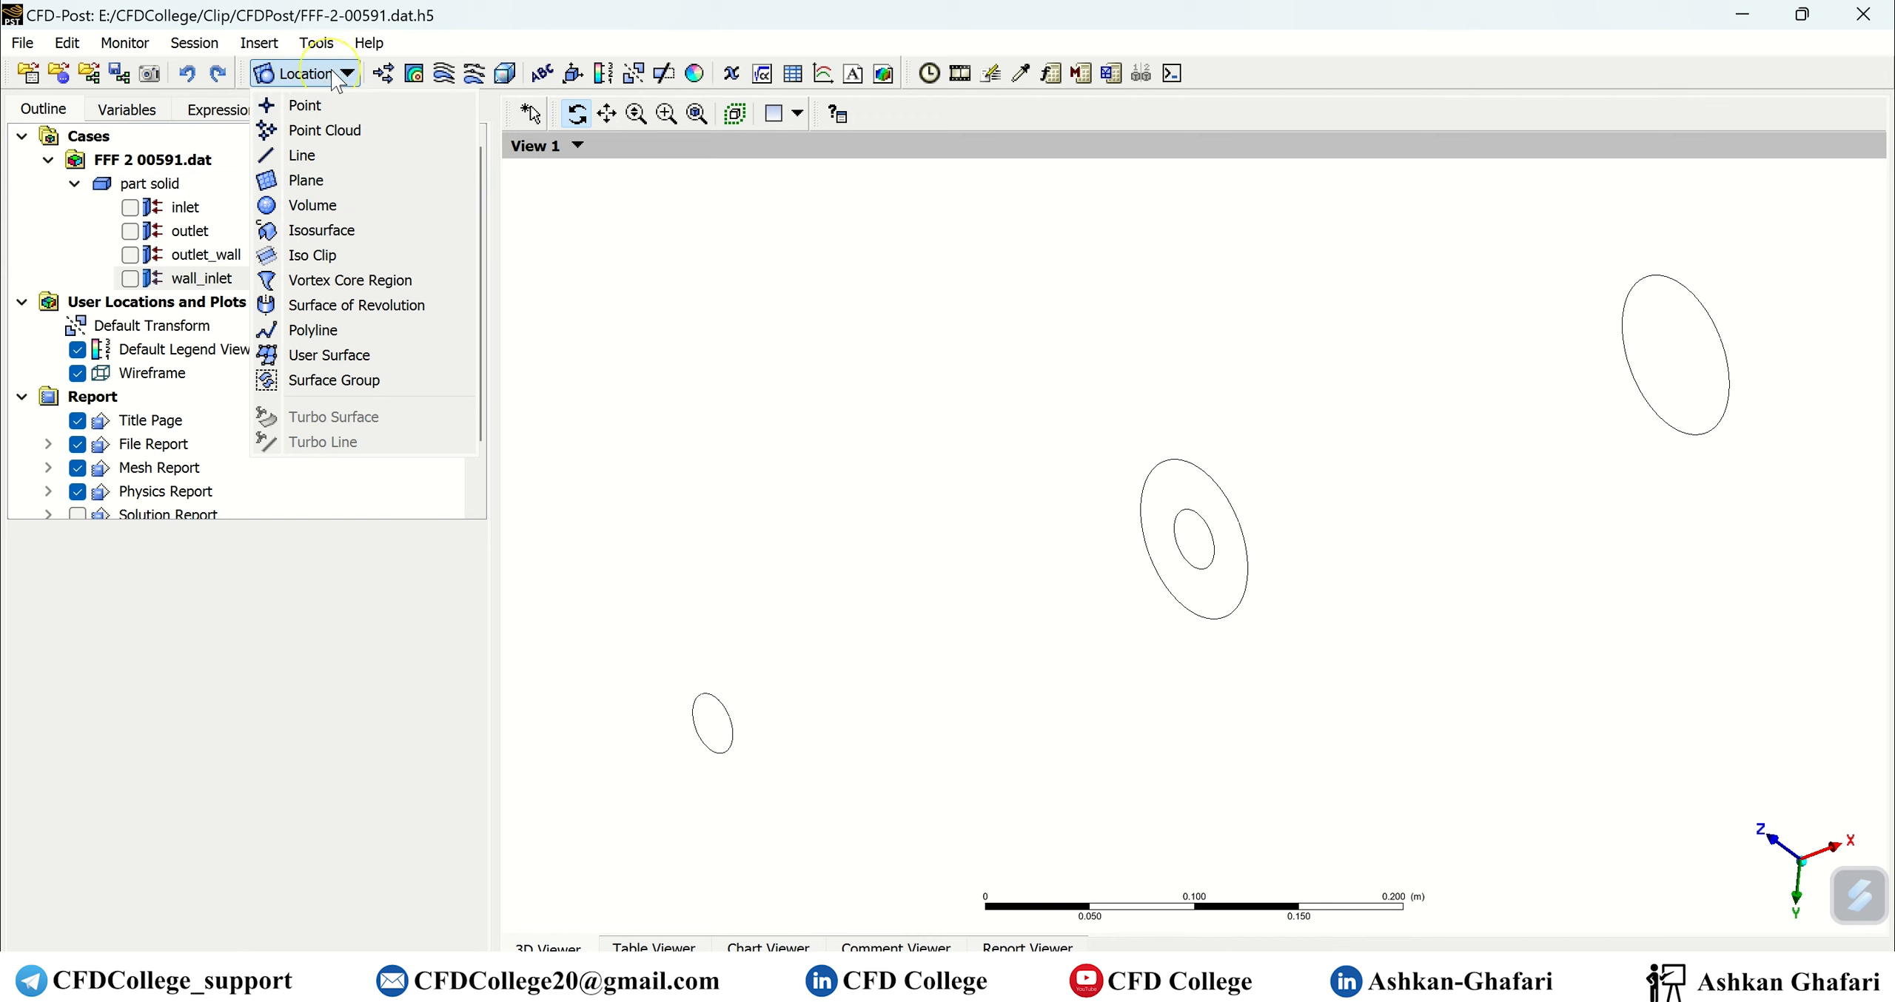
pyautogui.click(332, 230)
pyautogui.click(419, 337)
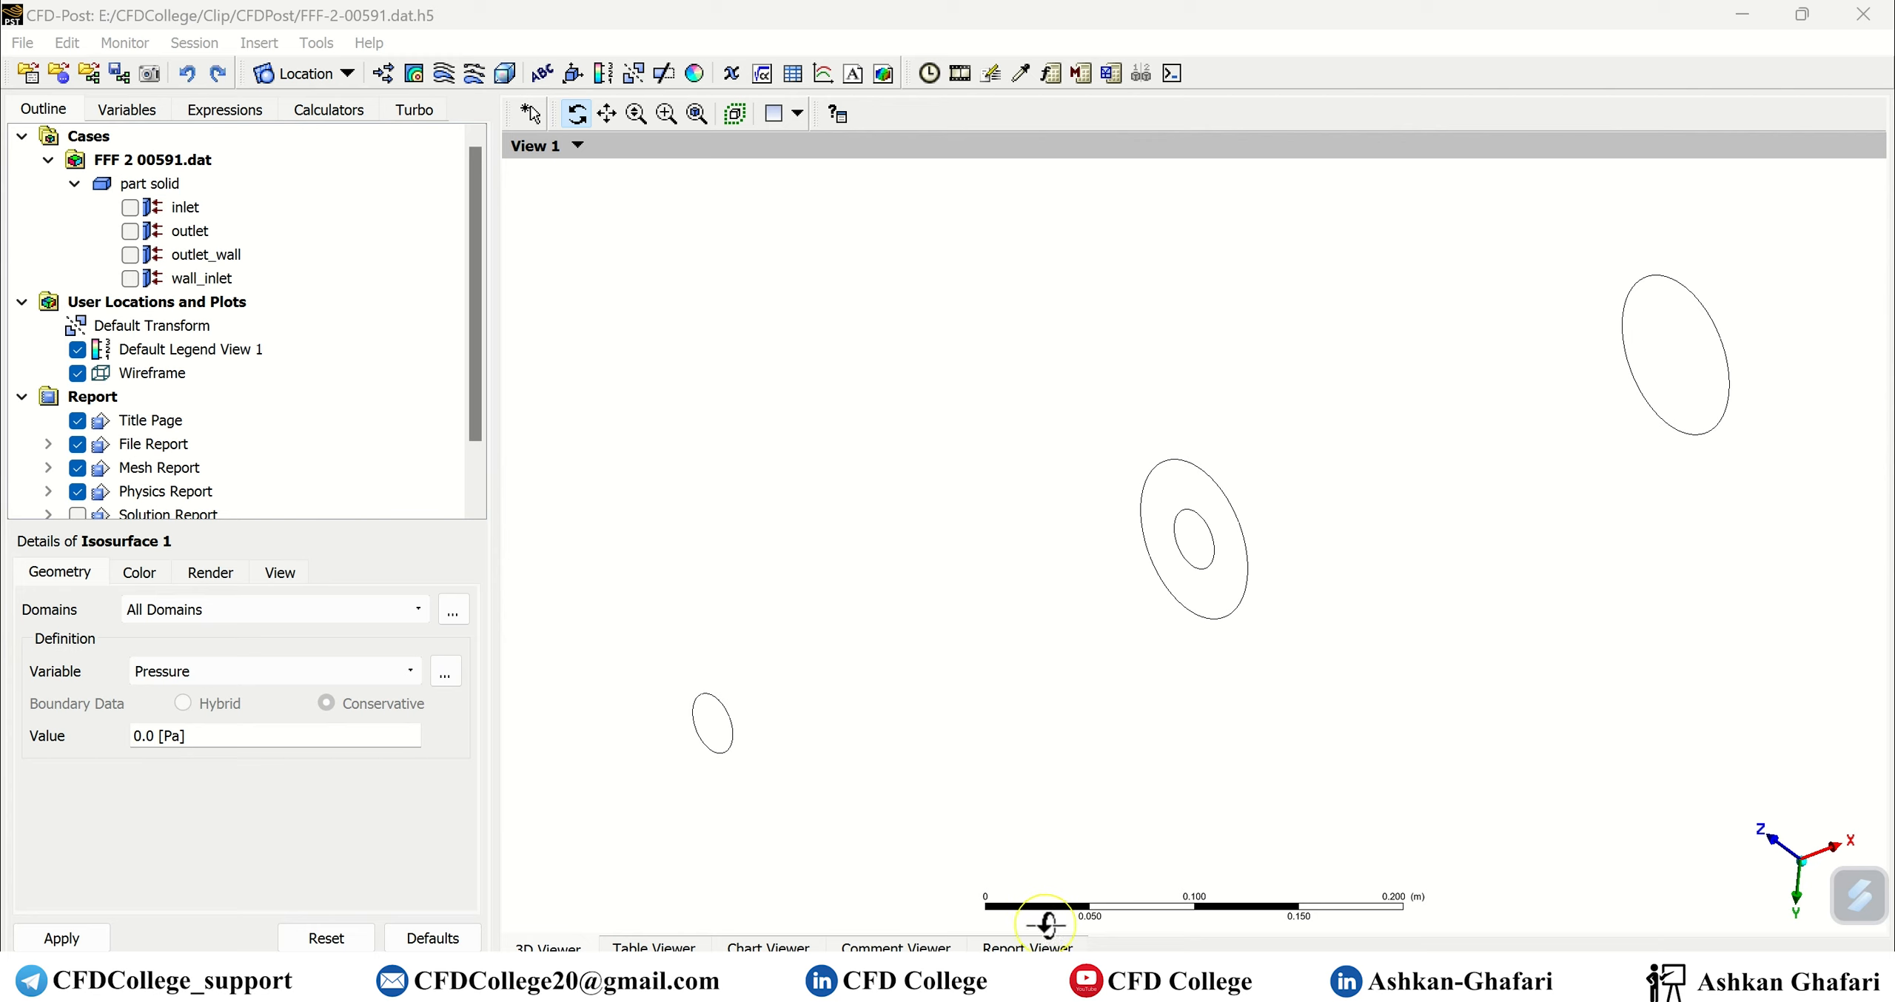
# Define the isosurface across all domains by the variable Z at 0.0 m and apply it.
pyautogui.click(302, 671)
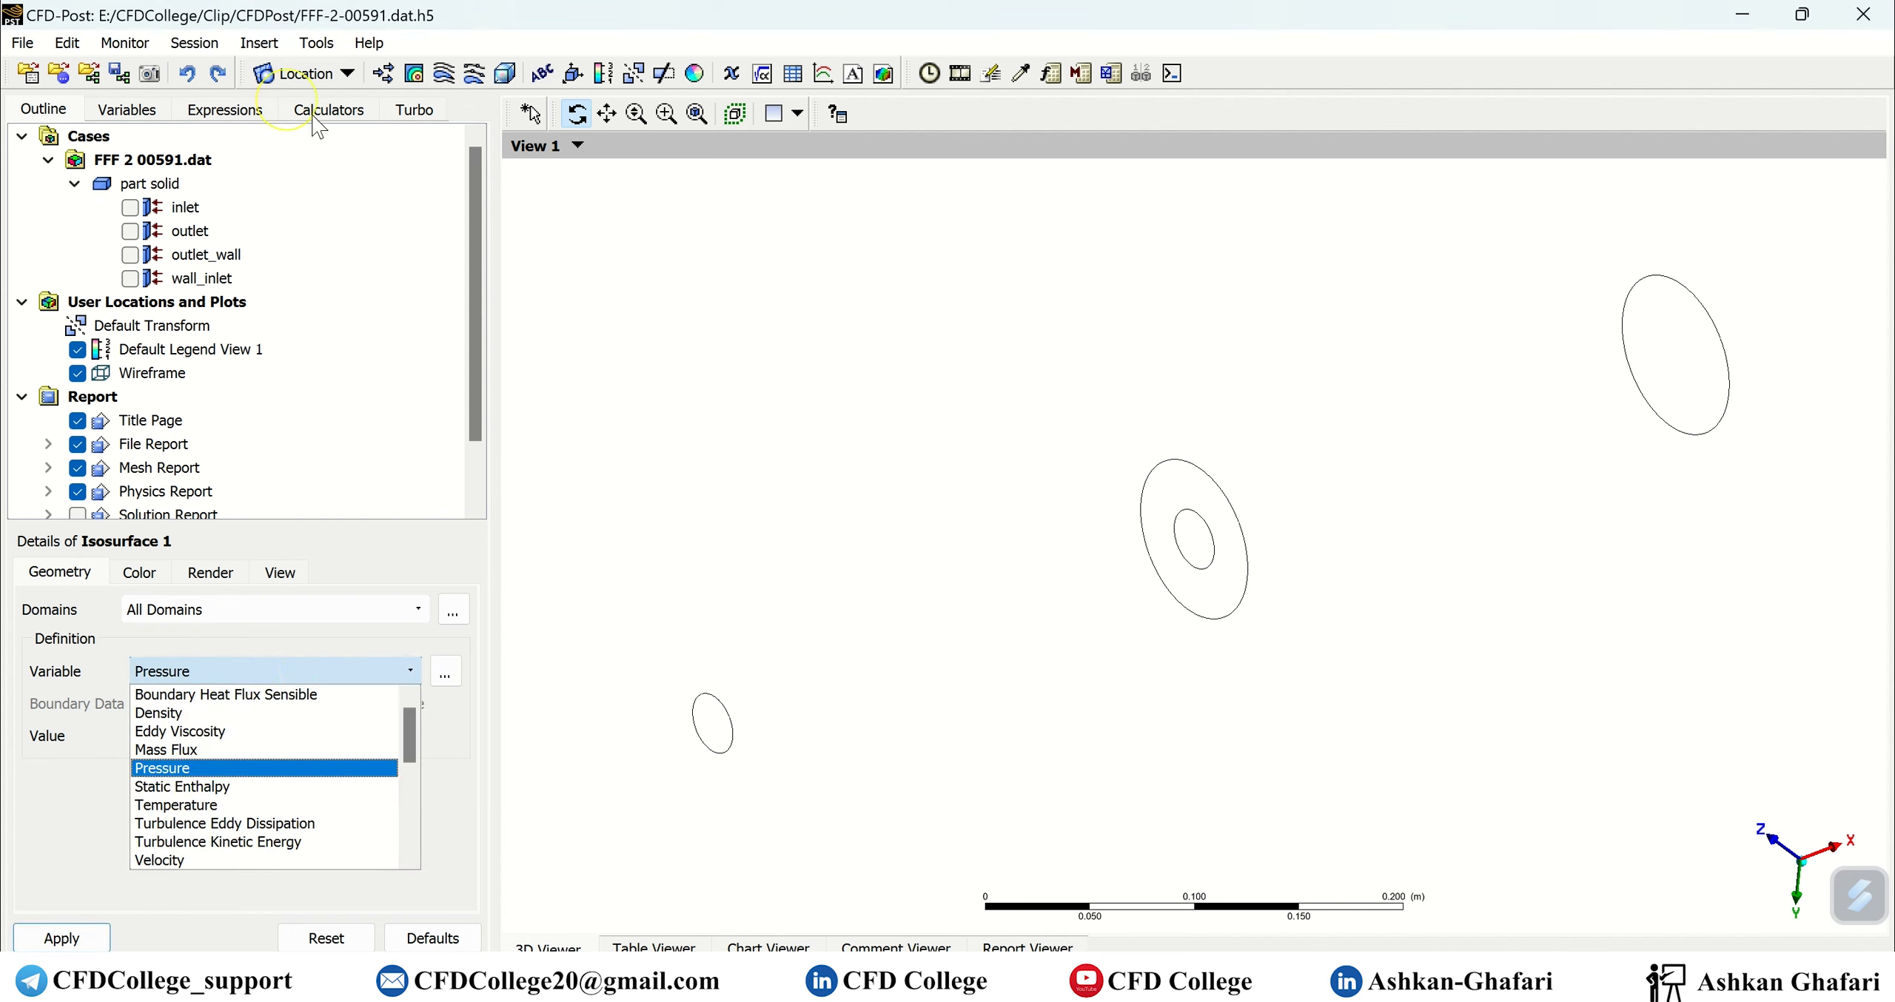
pyautogui.click(1036, 940)
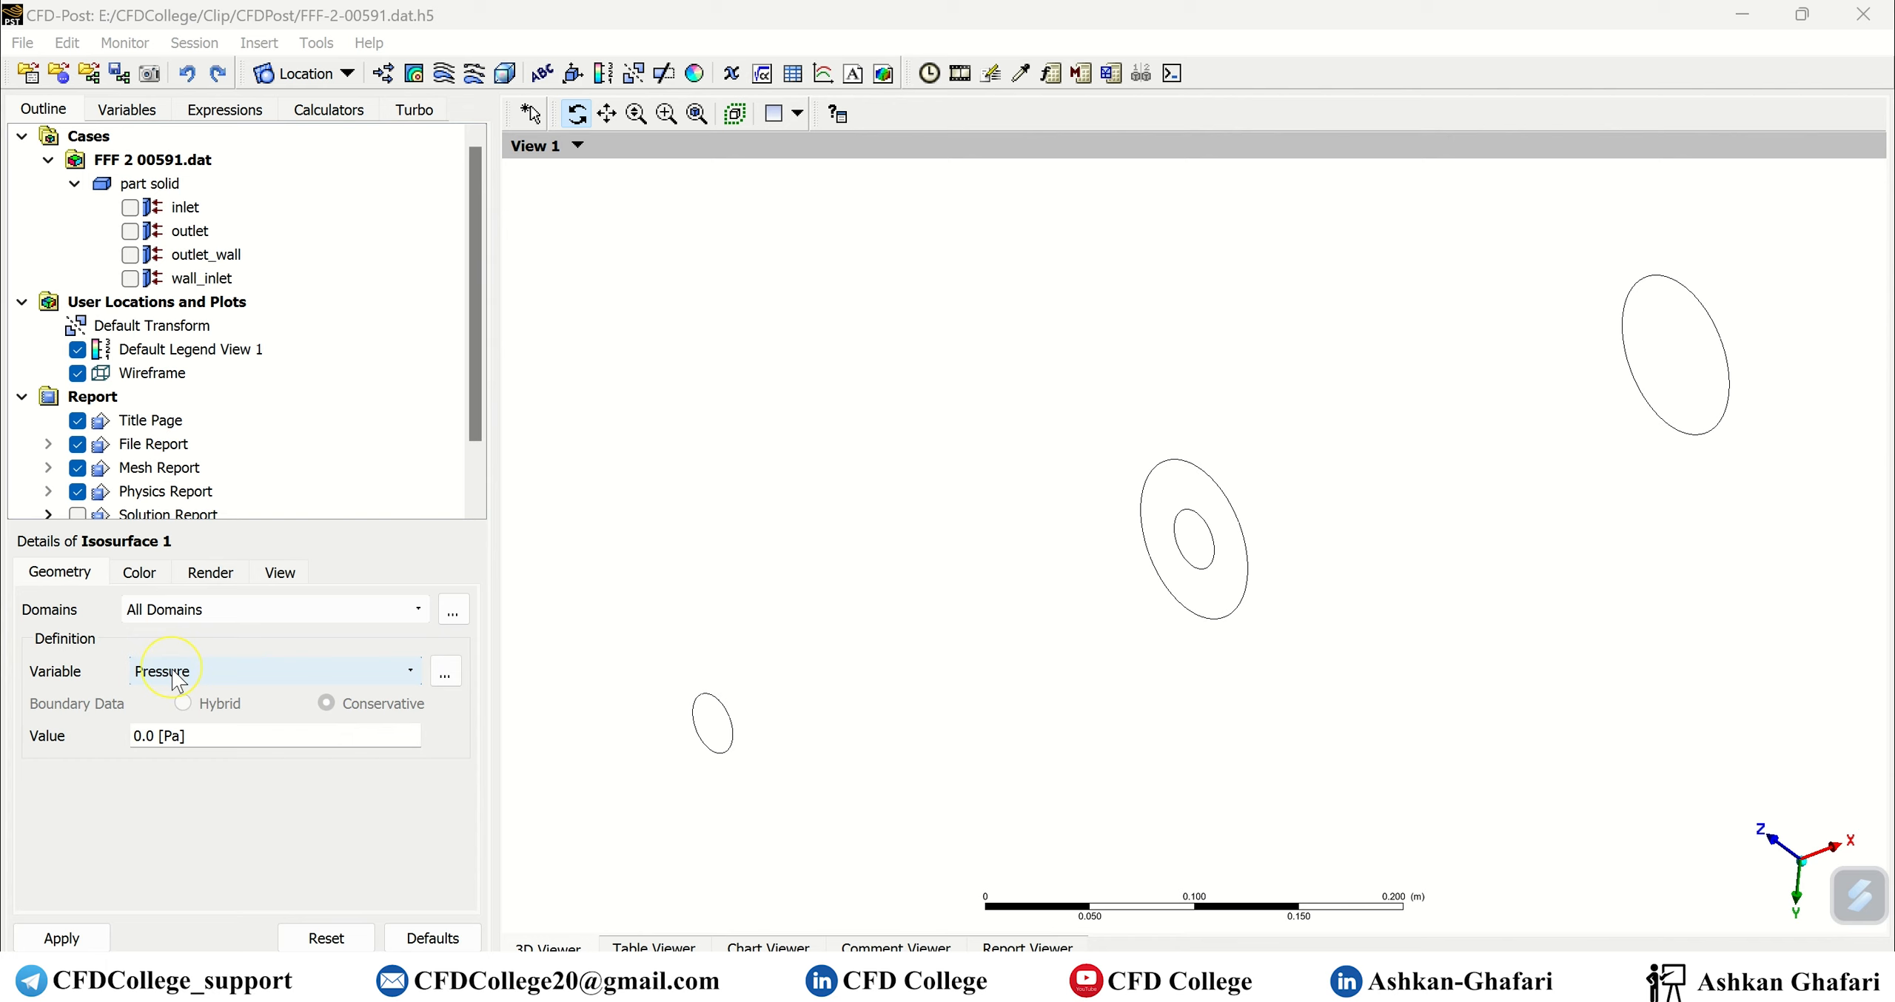
pyautogui.click(251, 671)
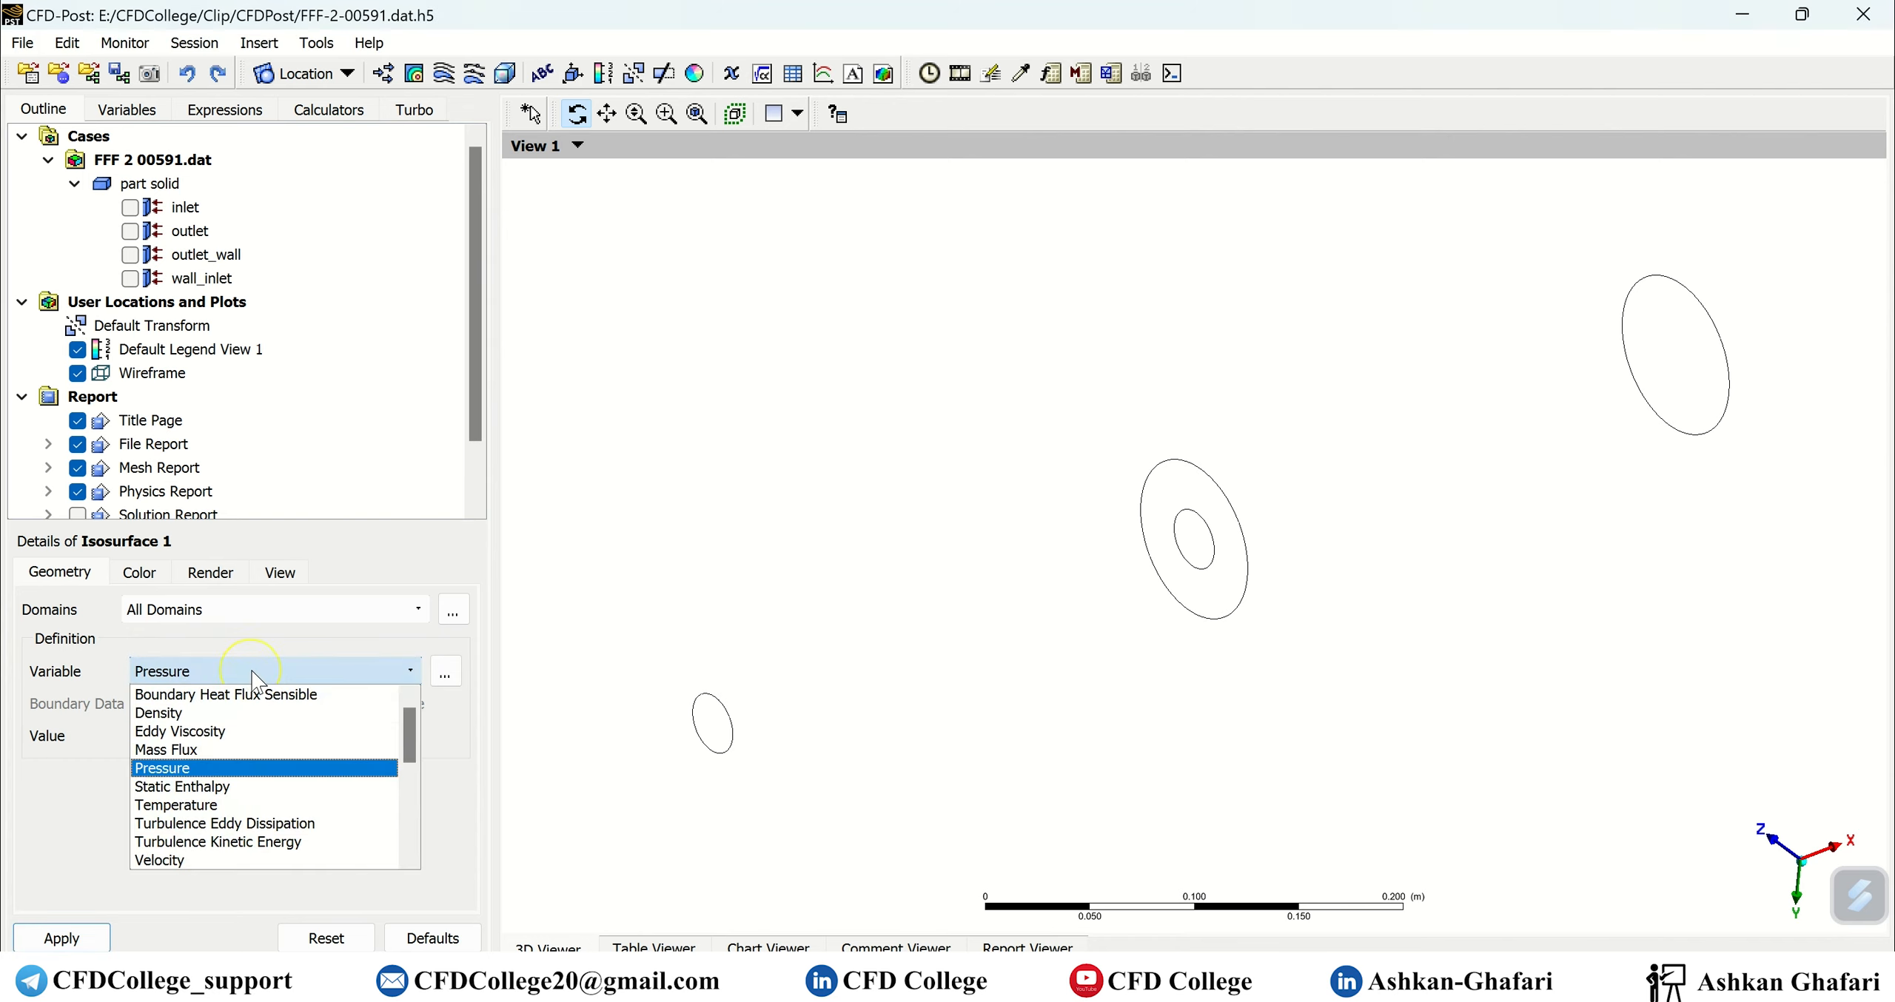
pyautogui.moveTo(1396, 685); pyautogui.dragTo(1484, 527)
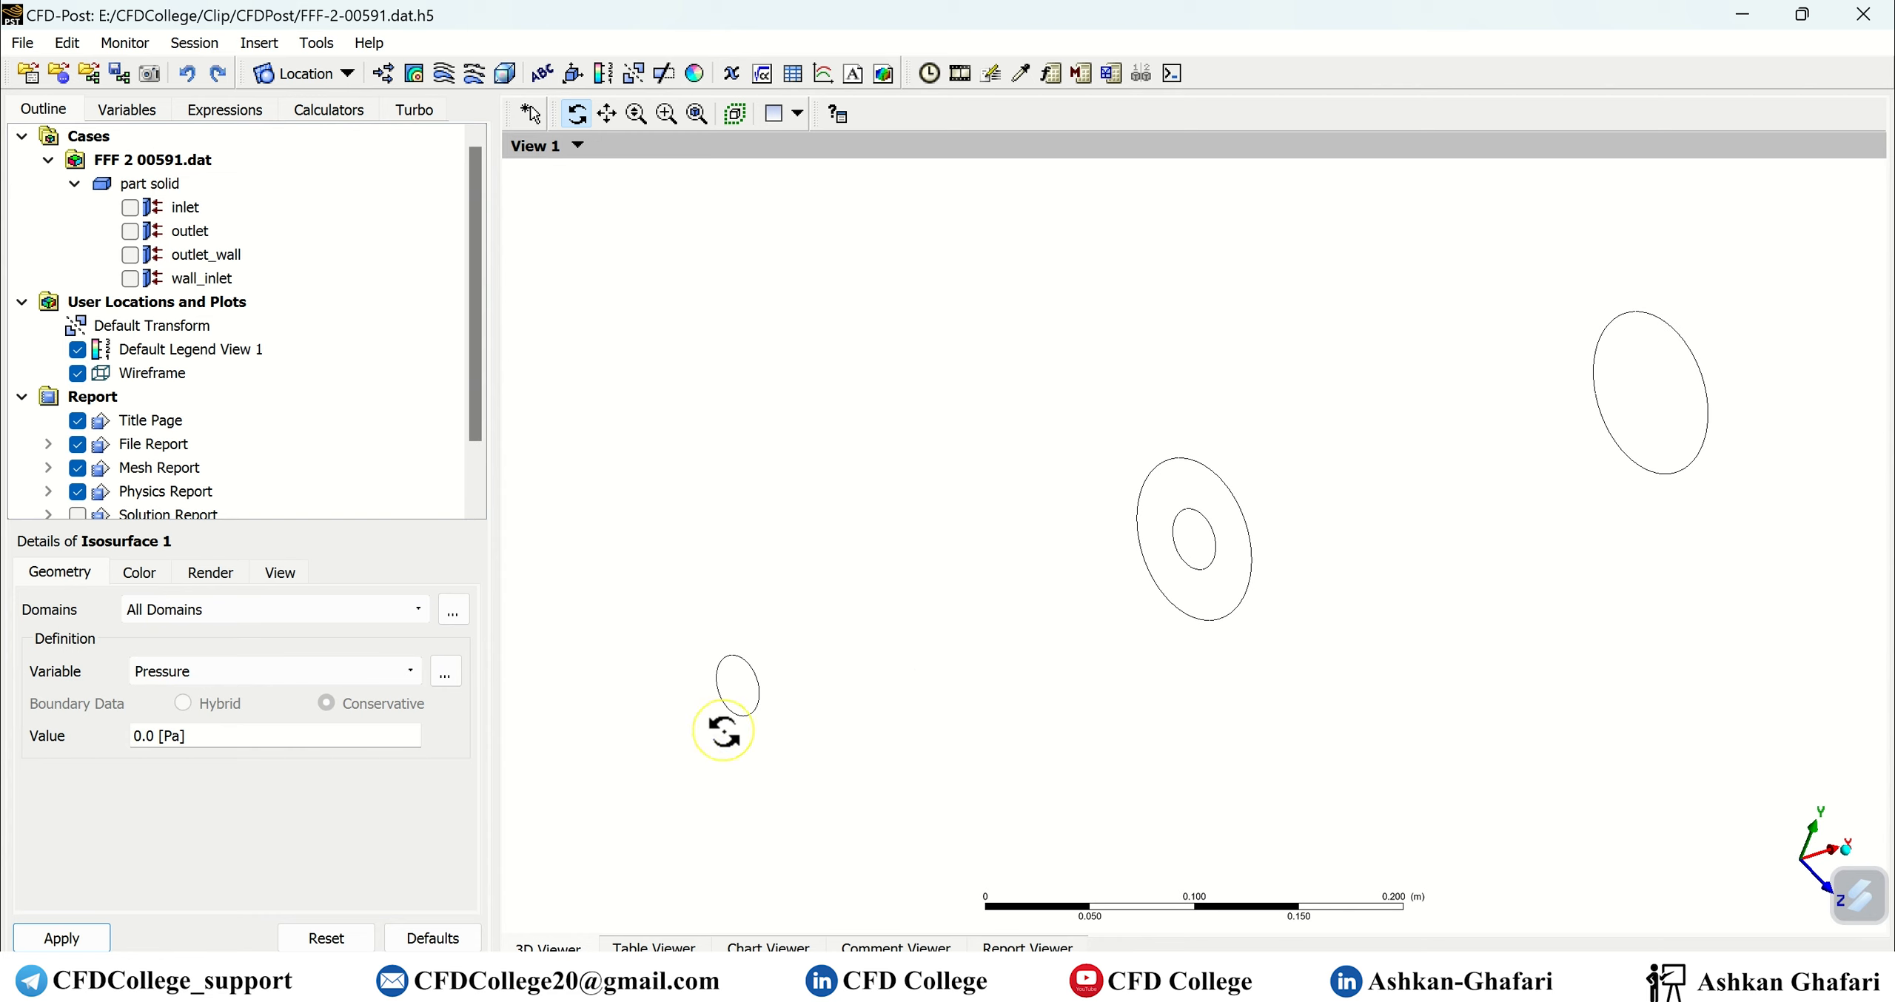
pyautogui.click(273, 671)
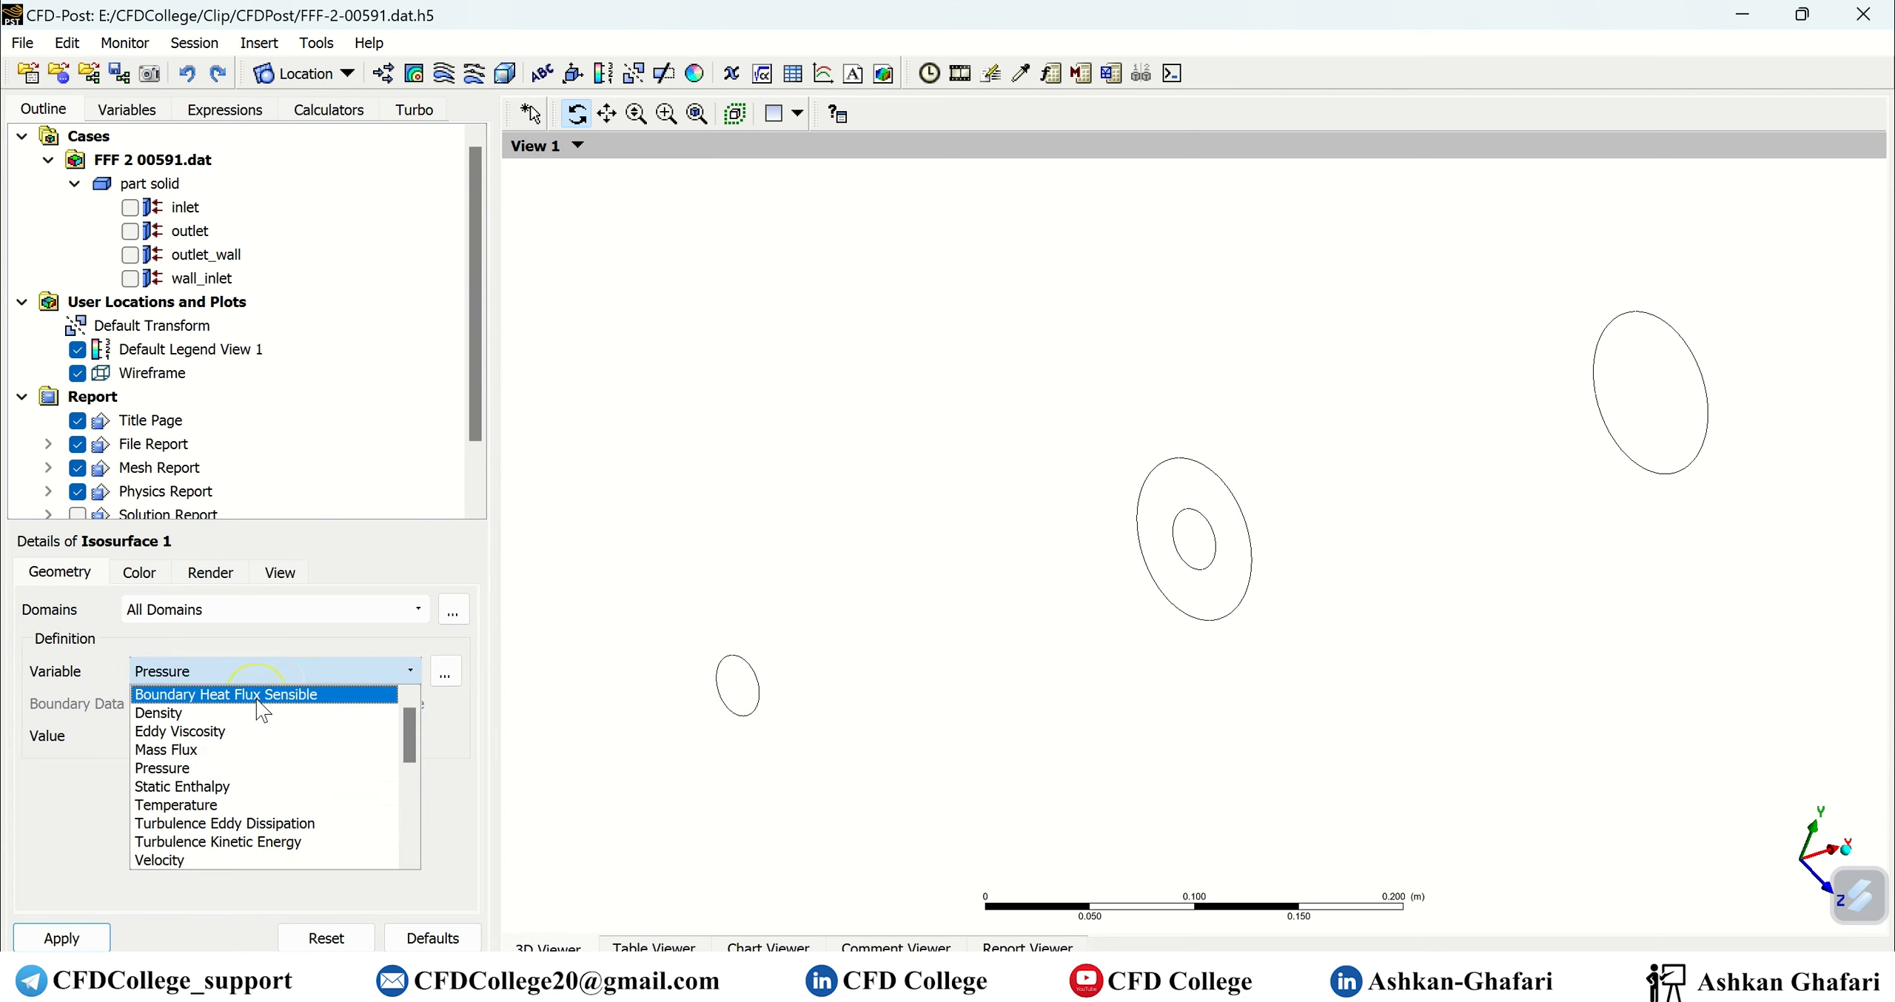
pyautogui.scroll(-6, 238, 742)
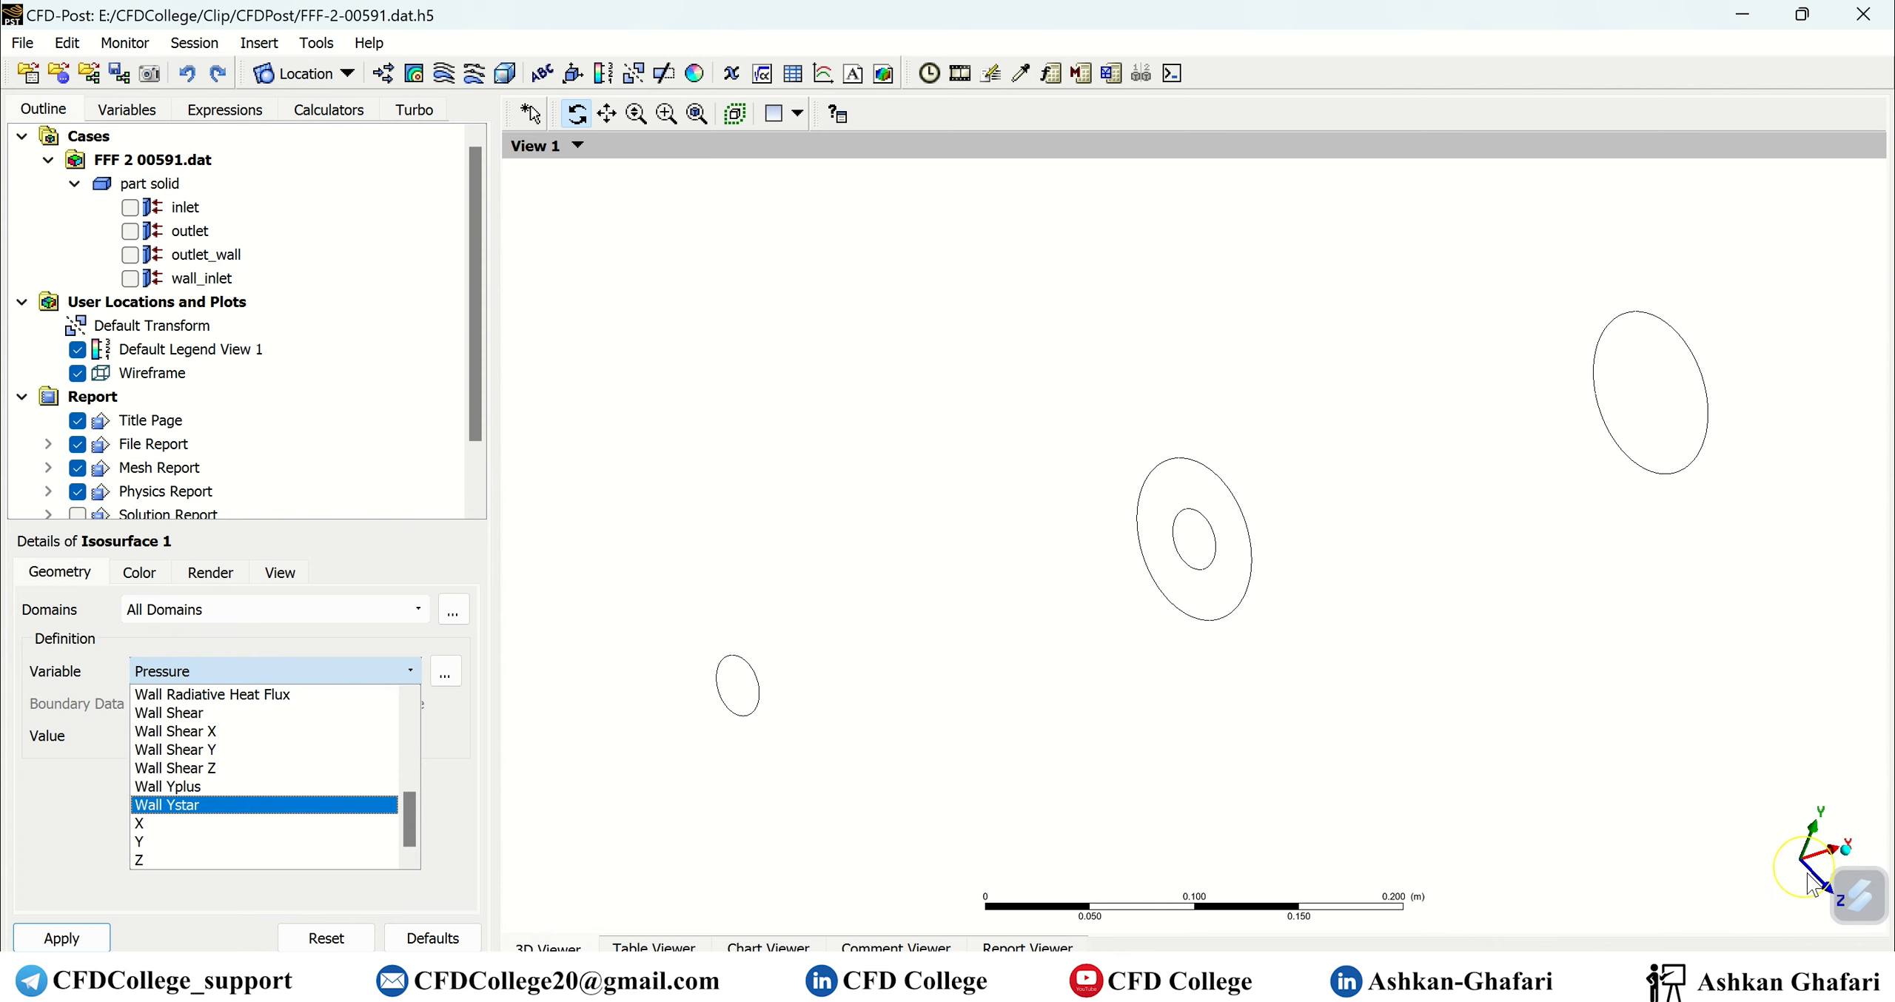
pyautogui.click(261, 860)
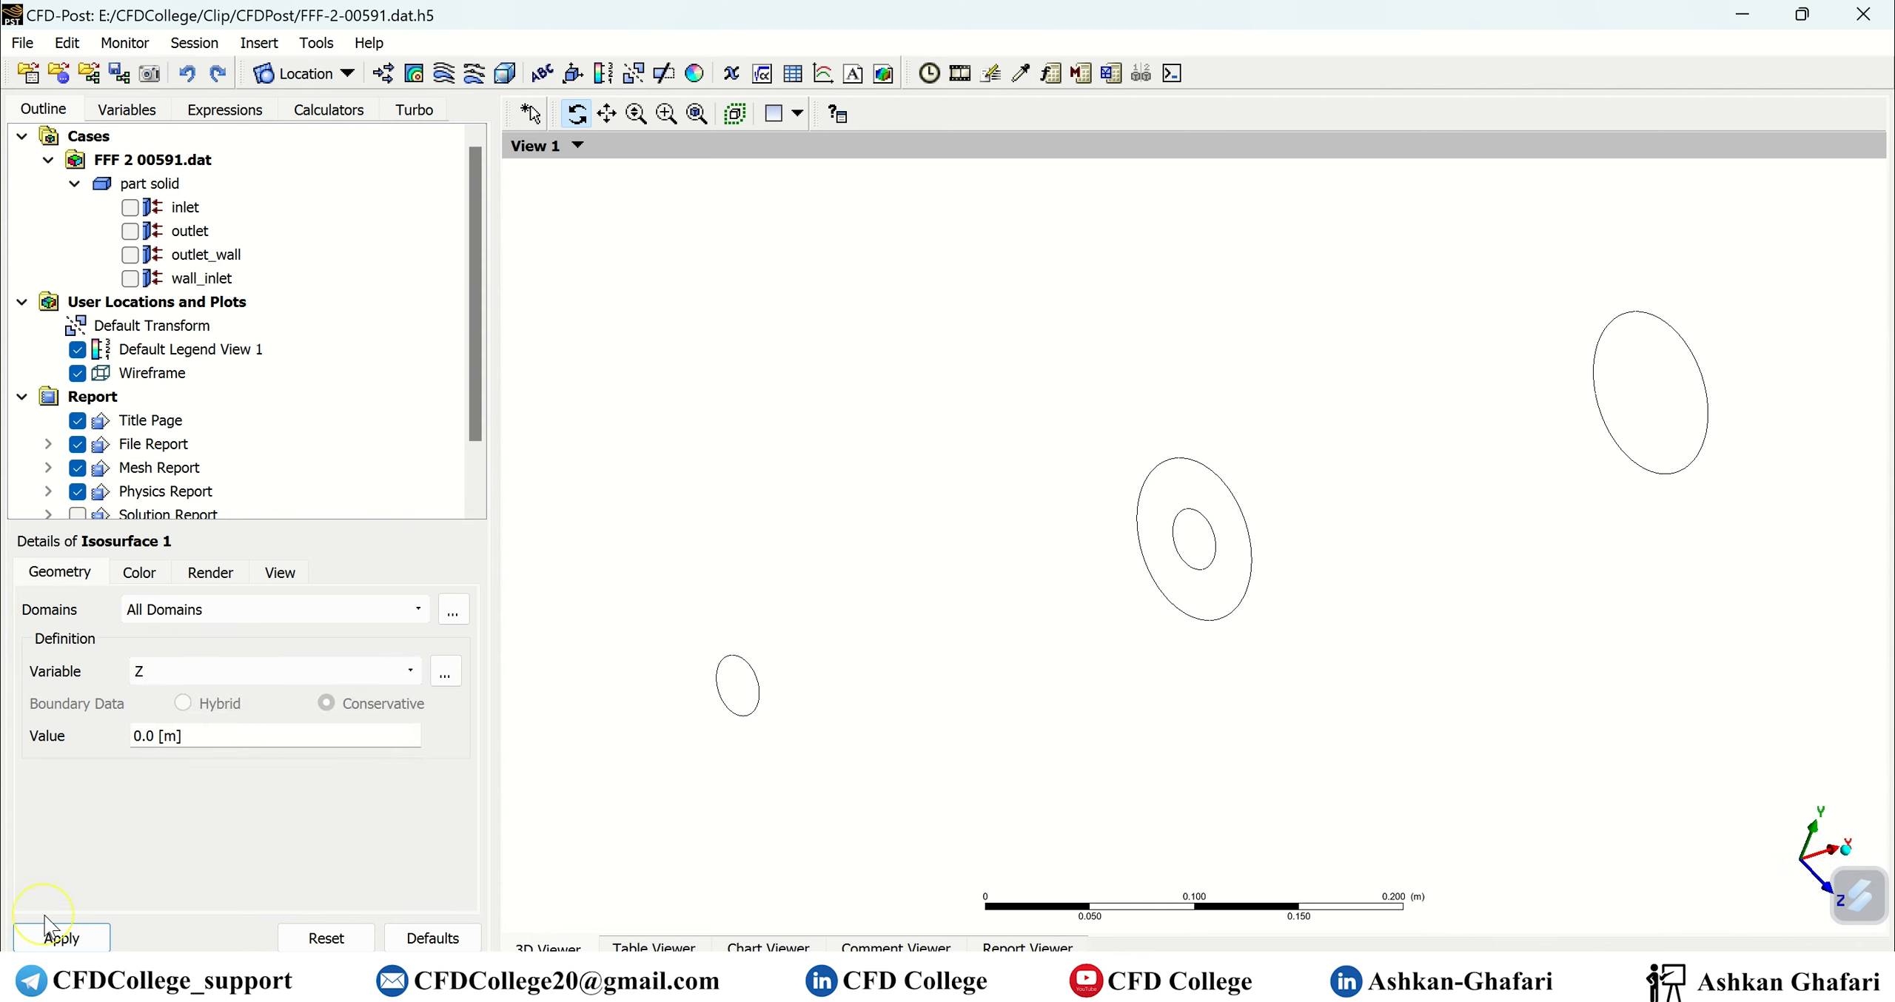
pyautogui.click(62, 938)
# Color the Z isosurface by the variable Velocity, using variable color mode, and apply the change.
pyautogui.moveTo(1438, 655)
pyautogui.mouseDown()
pyautogui.moveTo(1408, 561)
pyautogui.moveTo(1451, 689)
pyautogui.moveTo(1433, 663)
pyautogui.moveTo(1456, 633)
pyautogui.moveTo(1547, 655)
pyautogui.moveTo(1427, 613)
pyautogui.moveTo(1446, 656)
pyautogui.moveTo(1409, 593)
pyautogui.moveTo(1442, 650)
pyautogui.mouseUp()
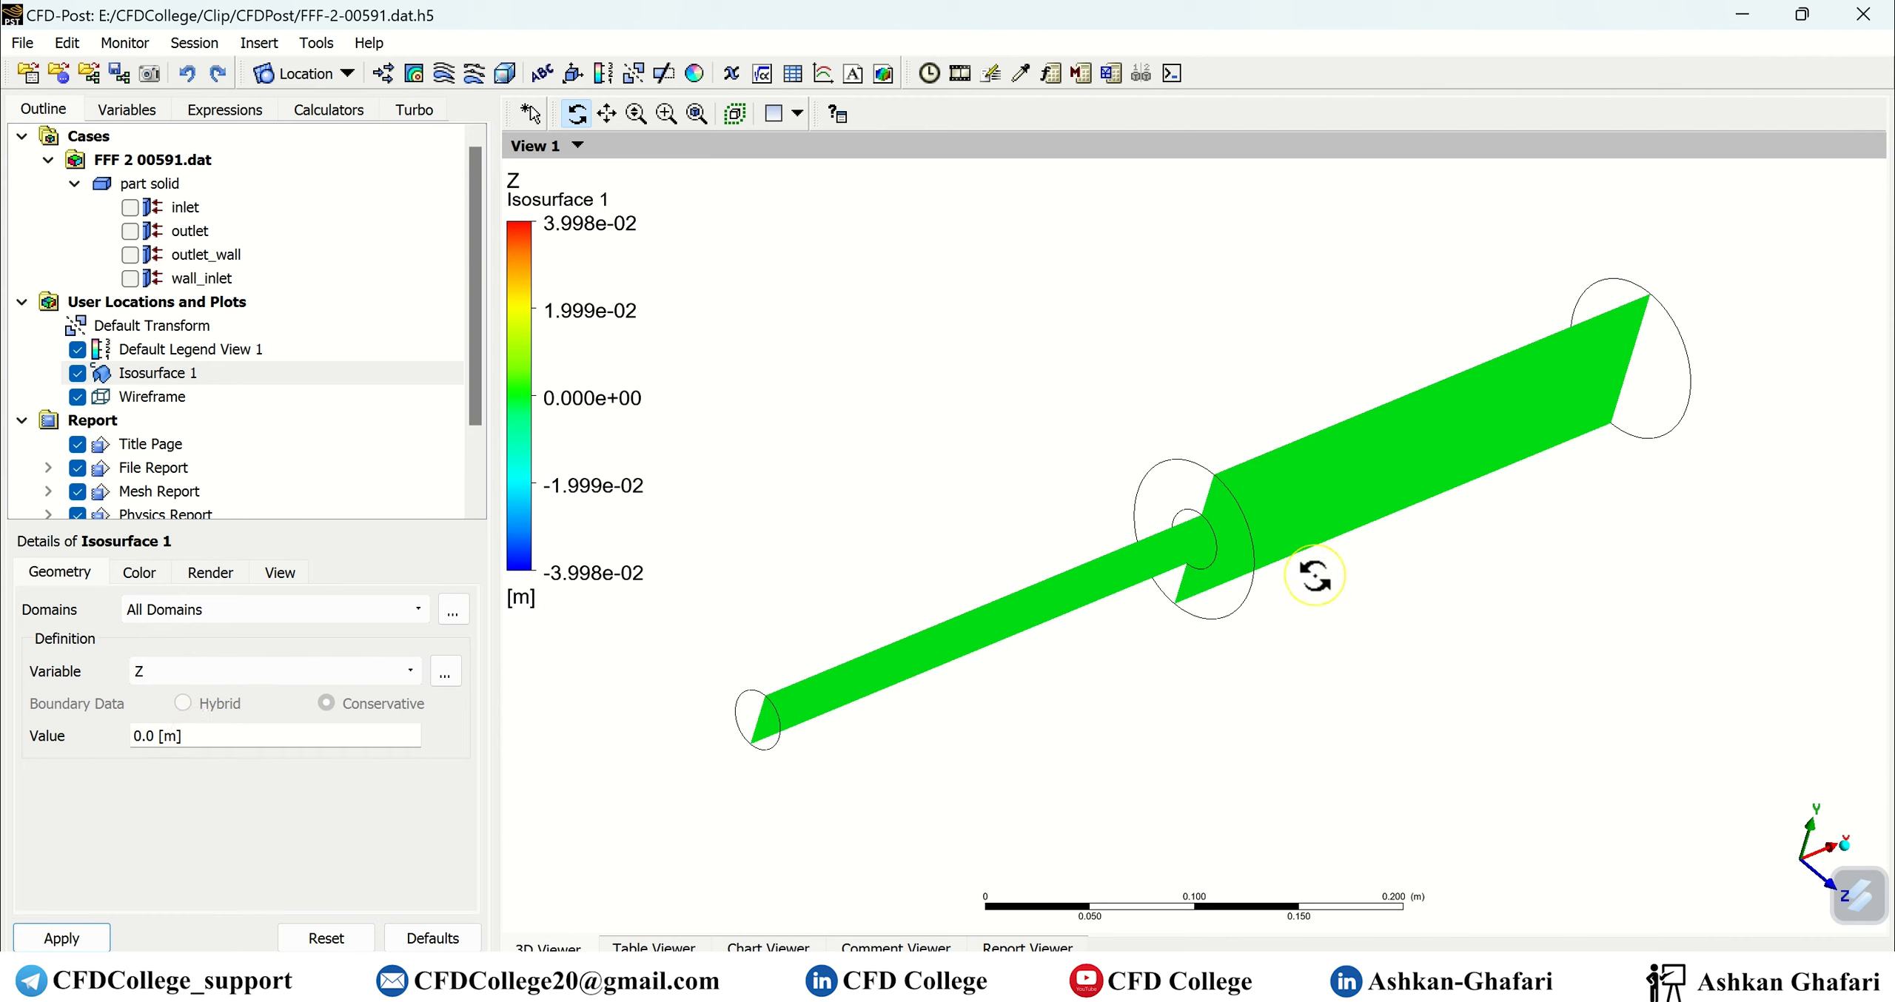
pyautogui.moveTo(1319, 575); pyautogui.dragTo(1083, 335)
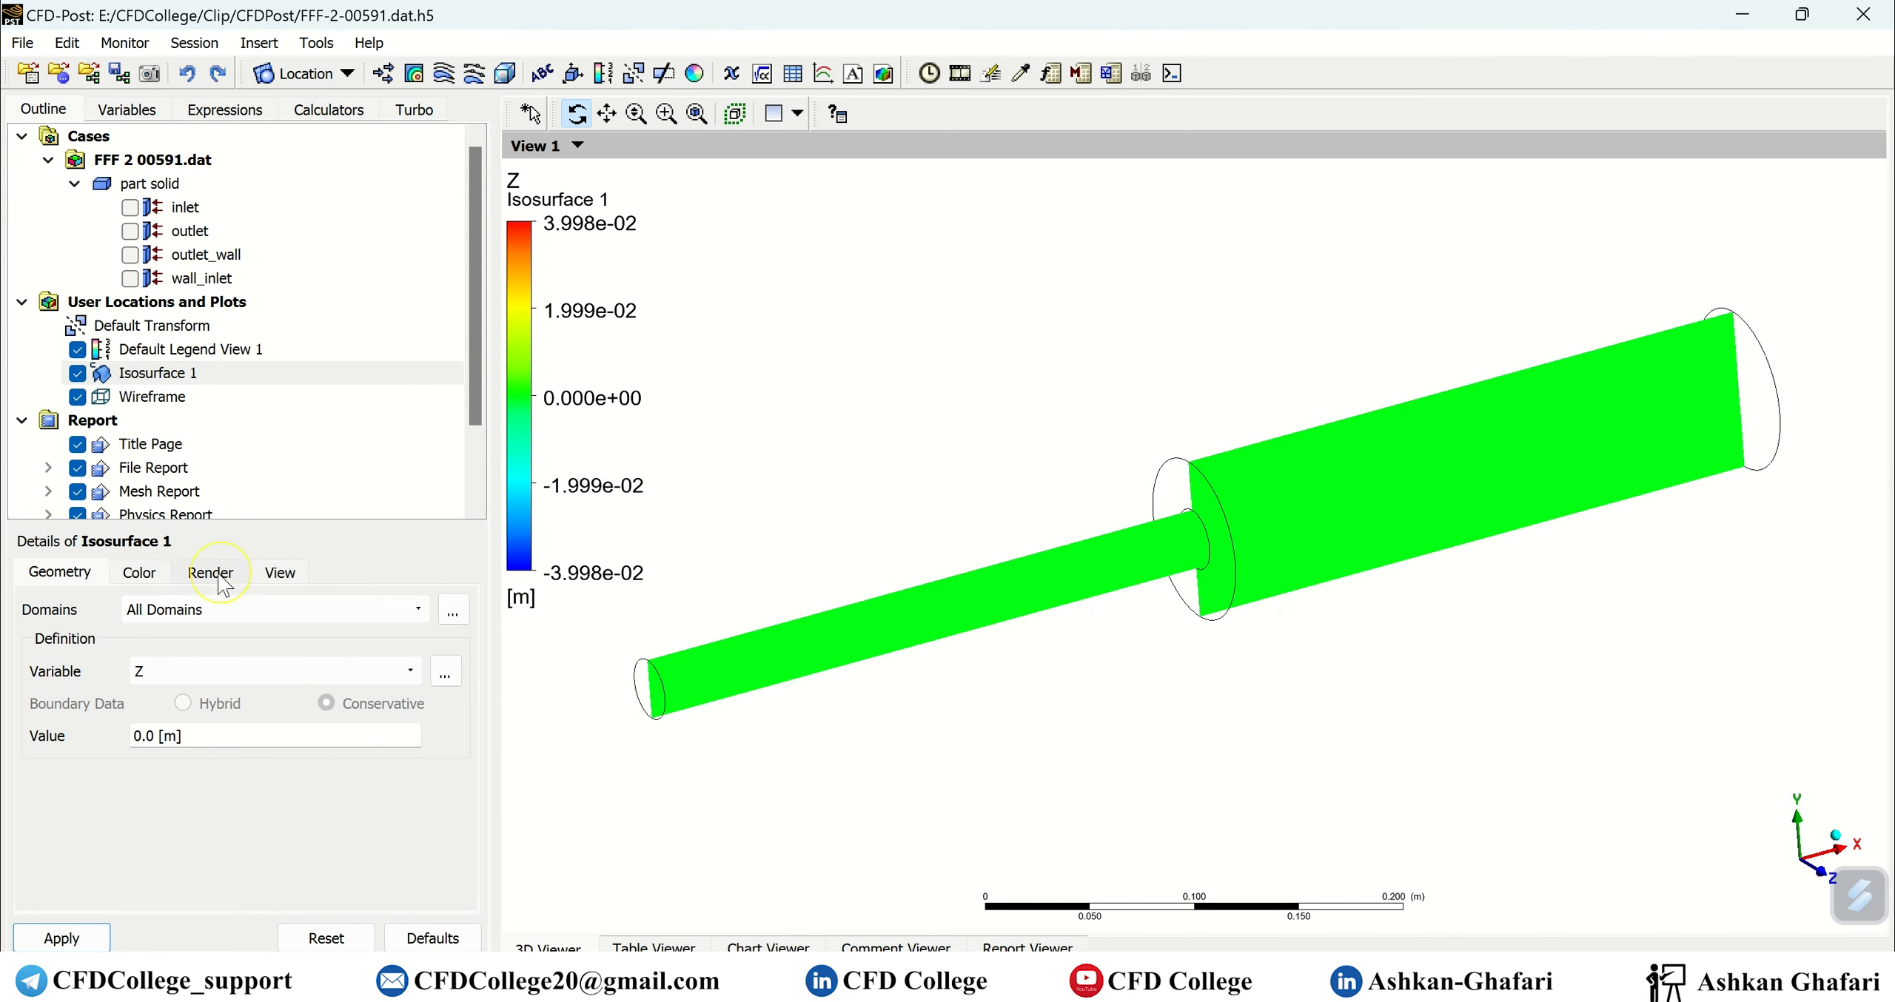
pyautogui.click(151, 576)
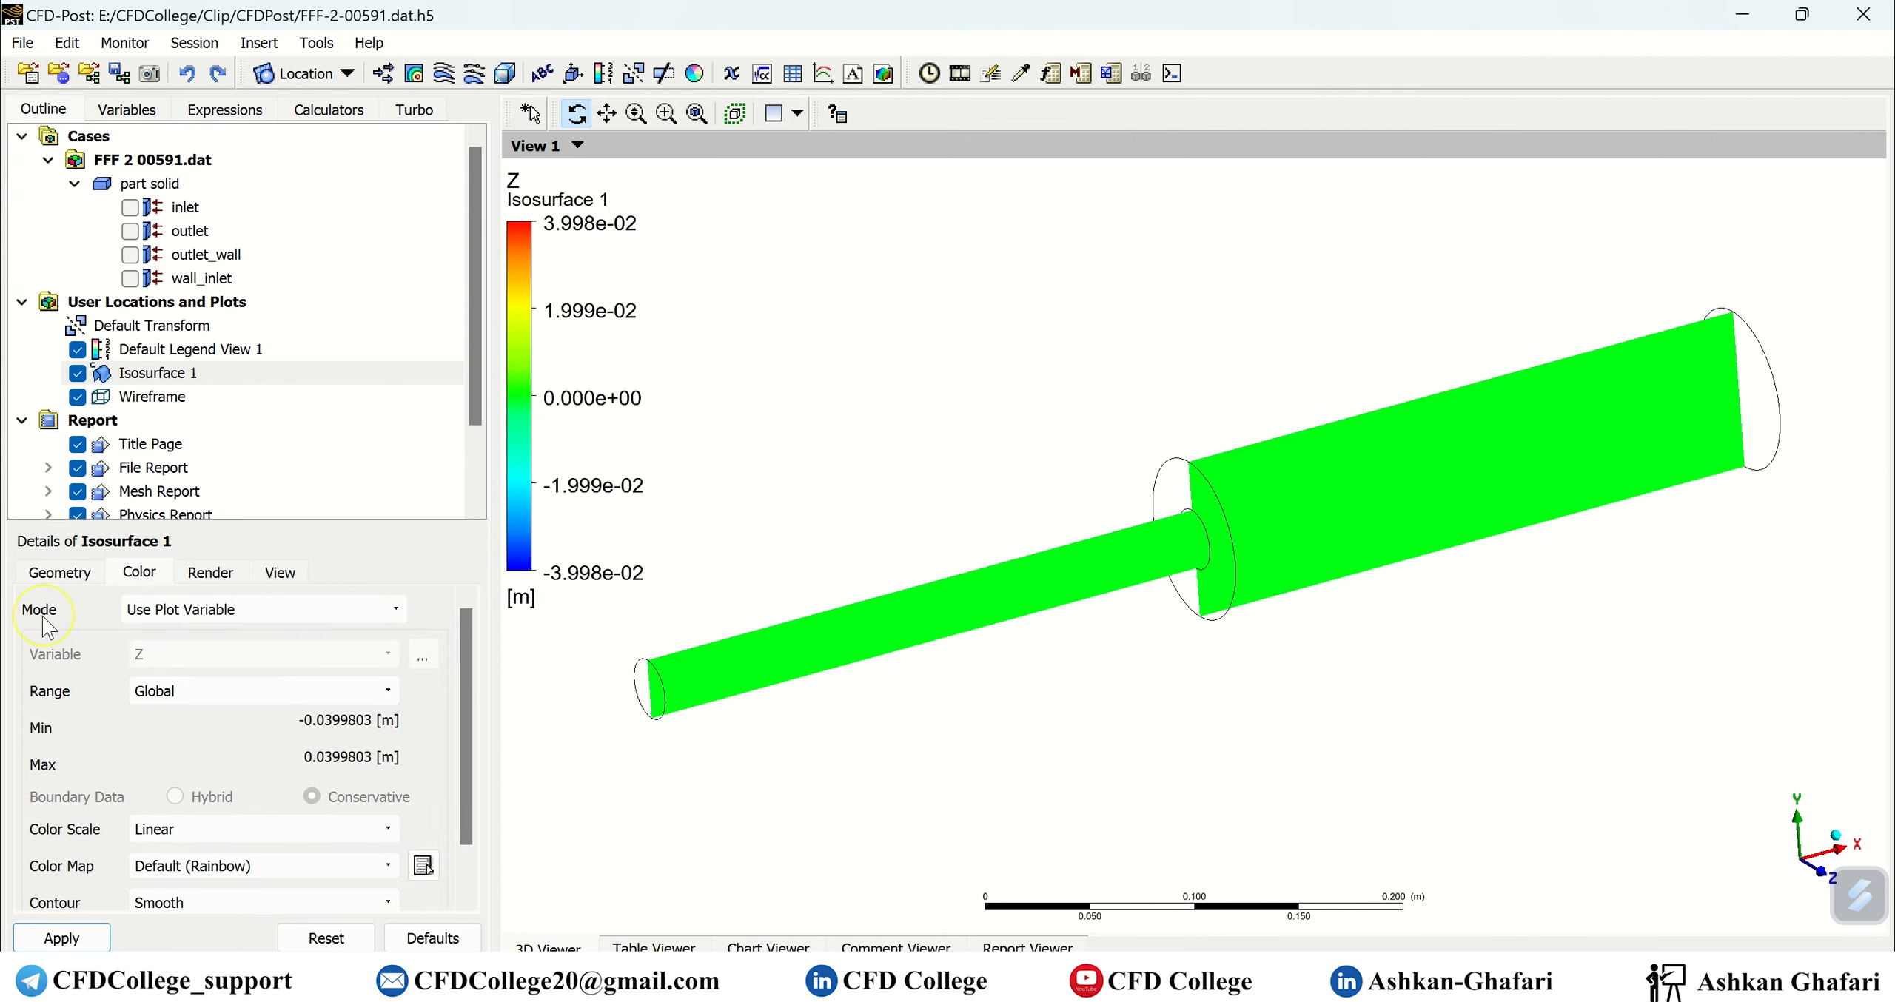
pyautogui.click(125, 615)
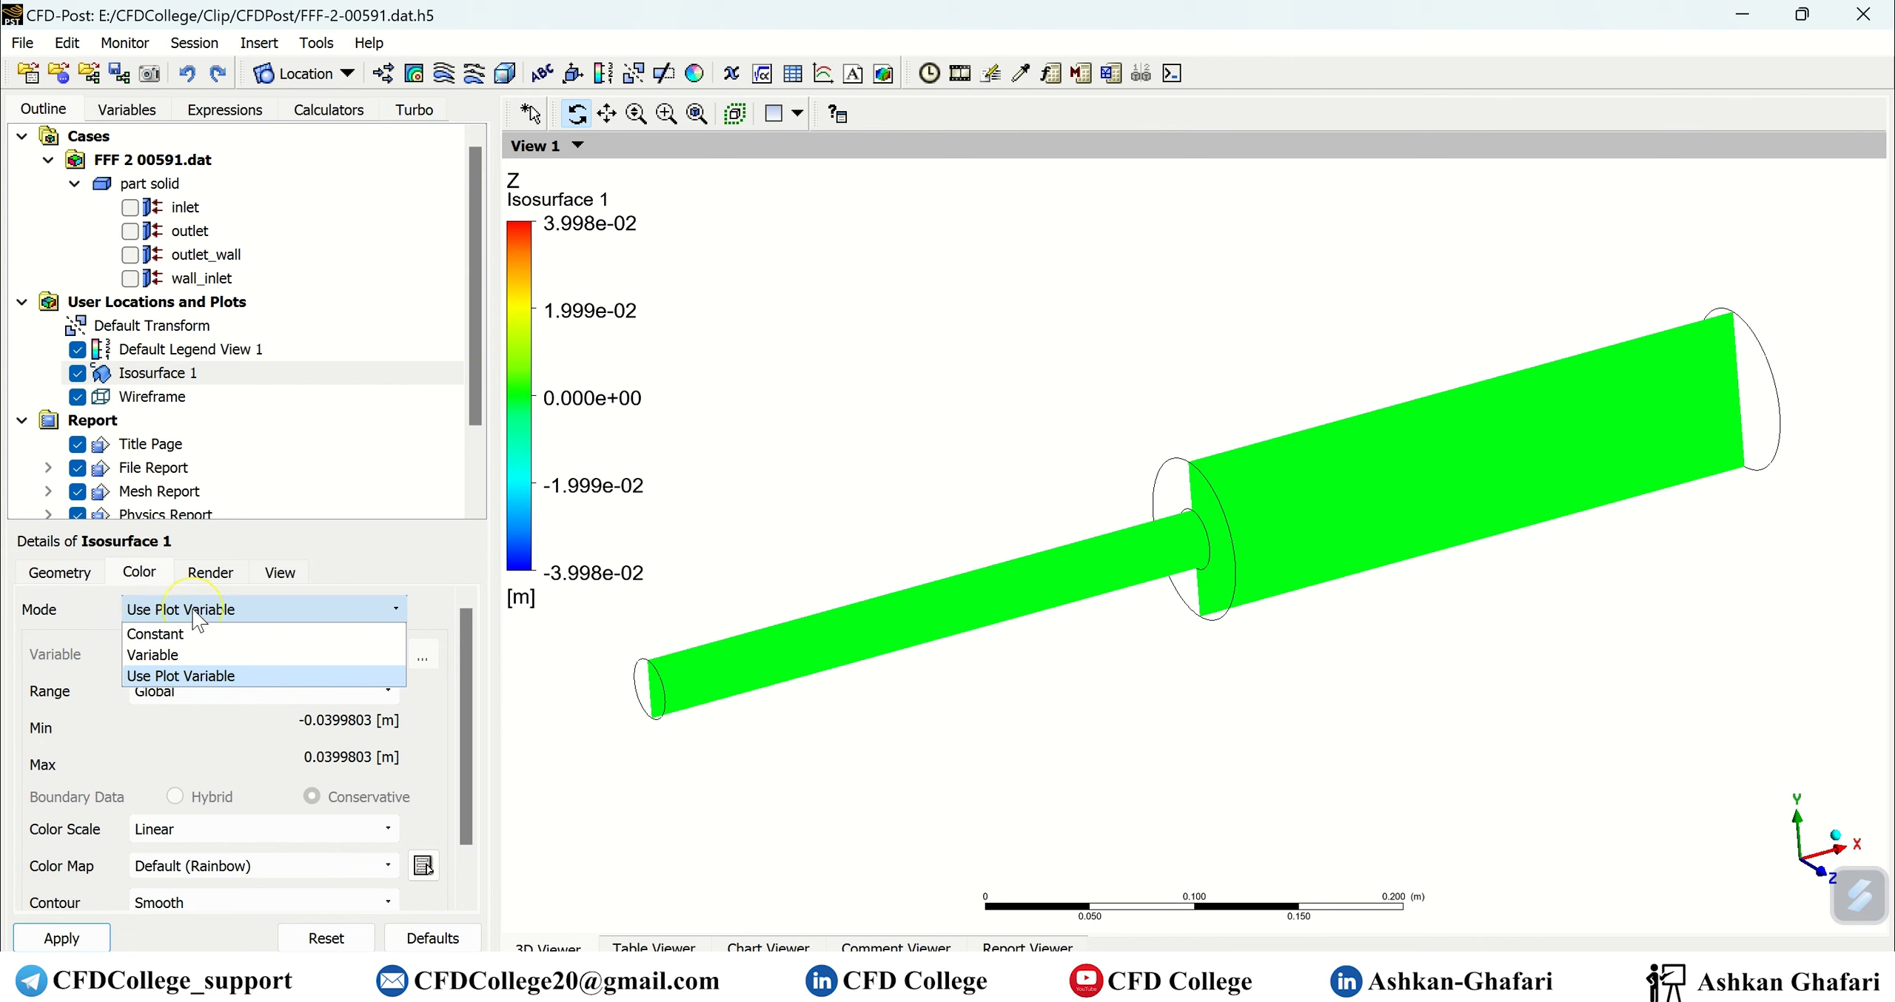
pyautogui.click(208, 654)
pyautogui.click(303, 651)
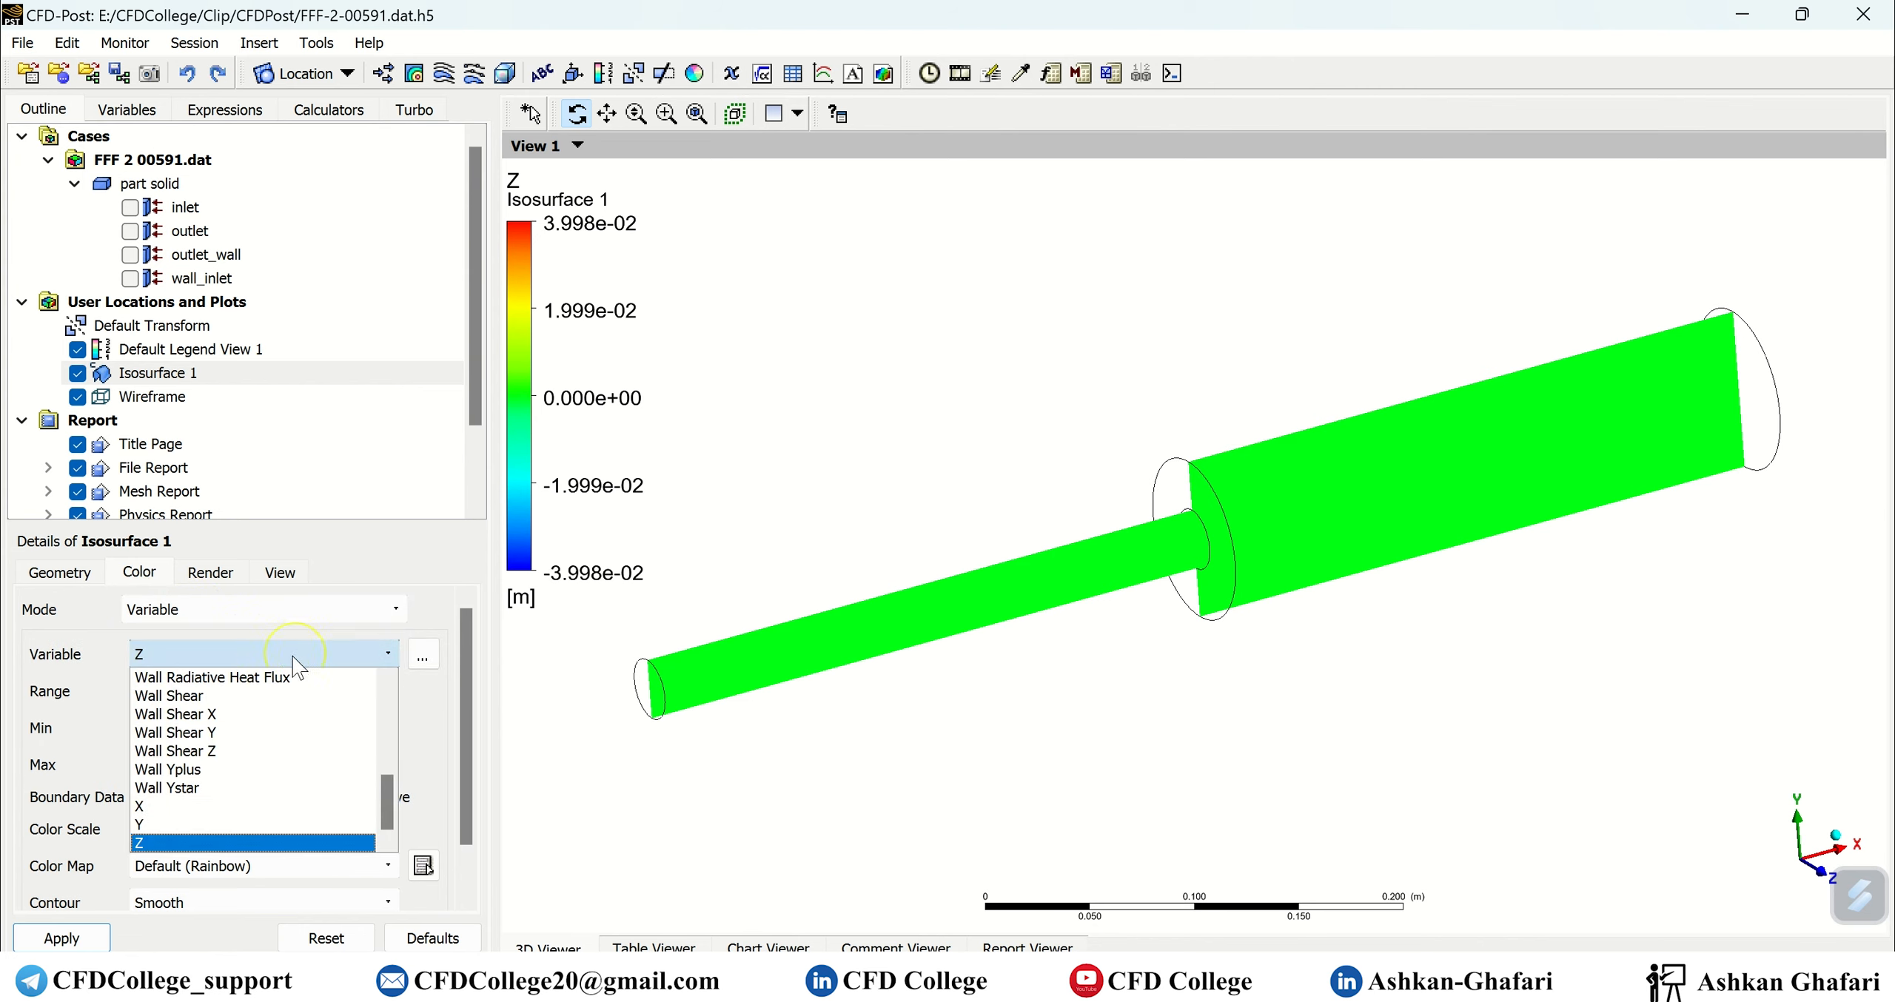
pyautogui.scroll(1, 250, 768)
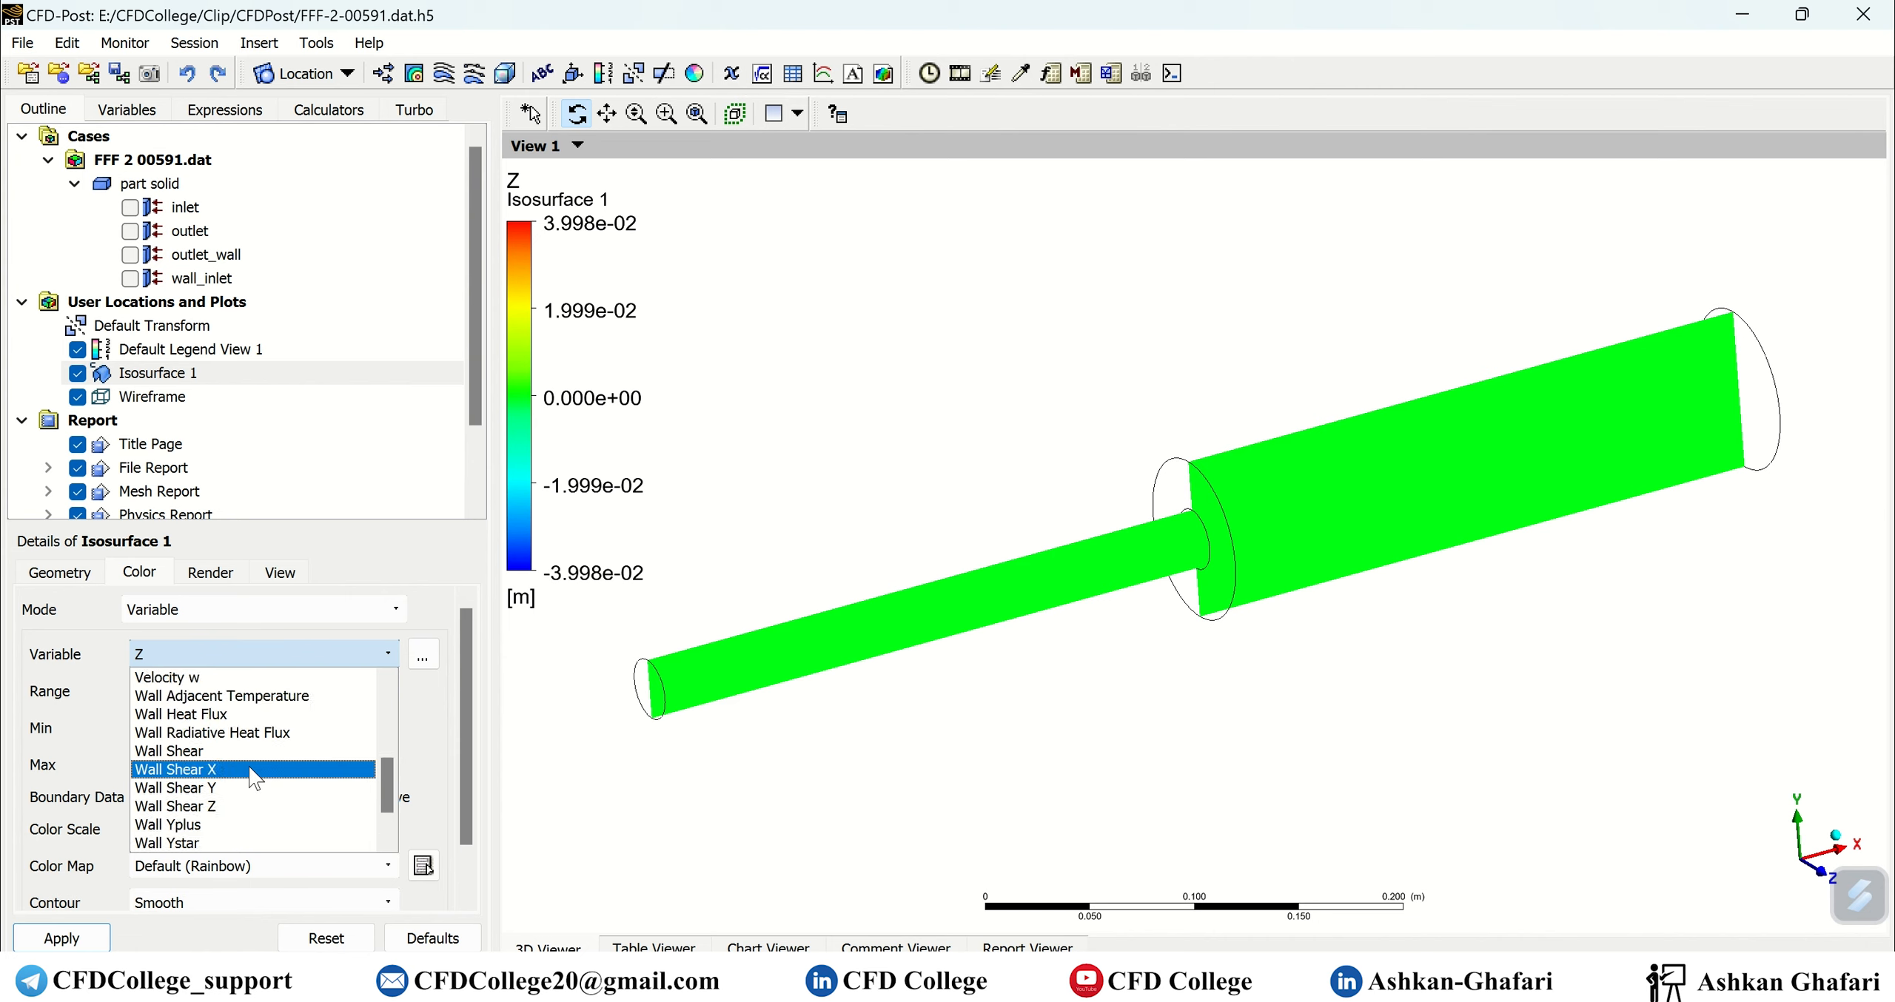
pyautogui.scroll(3, 247, 770)
pyautogui.click(231, 789)
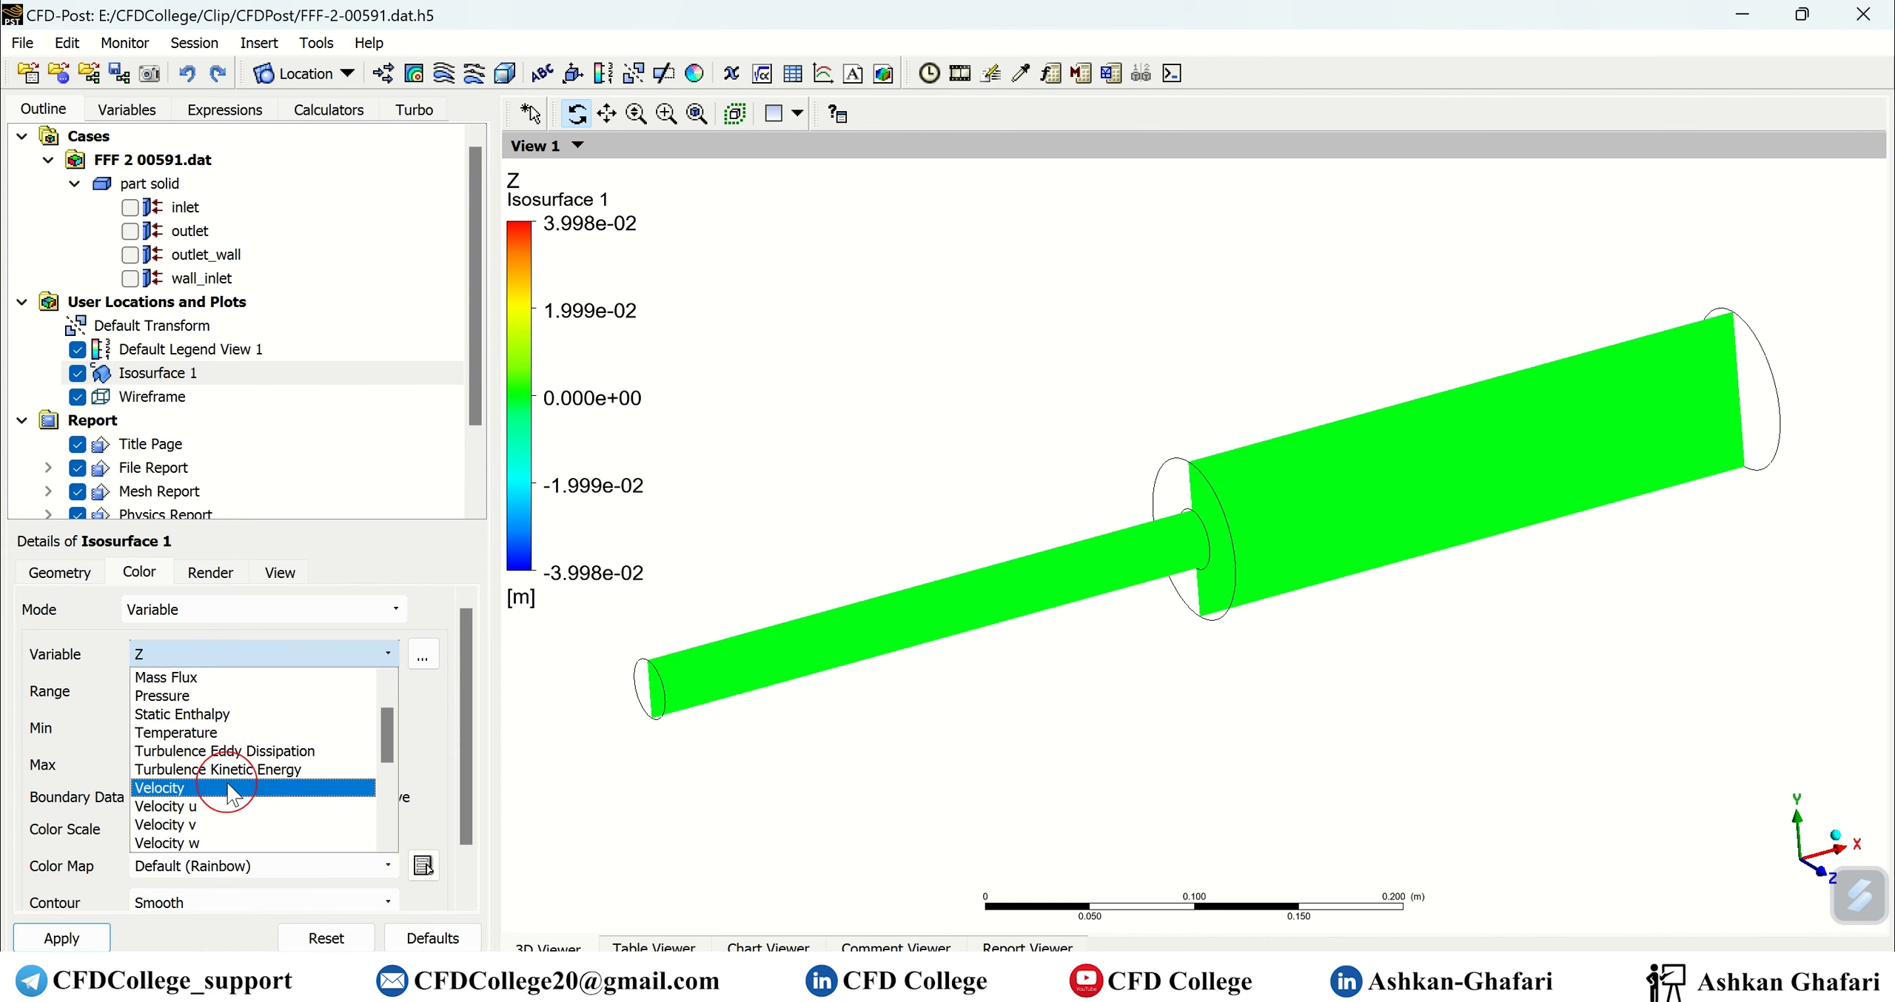
pyautogui.click(53, 938)
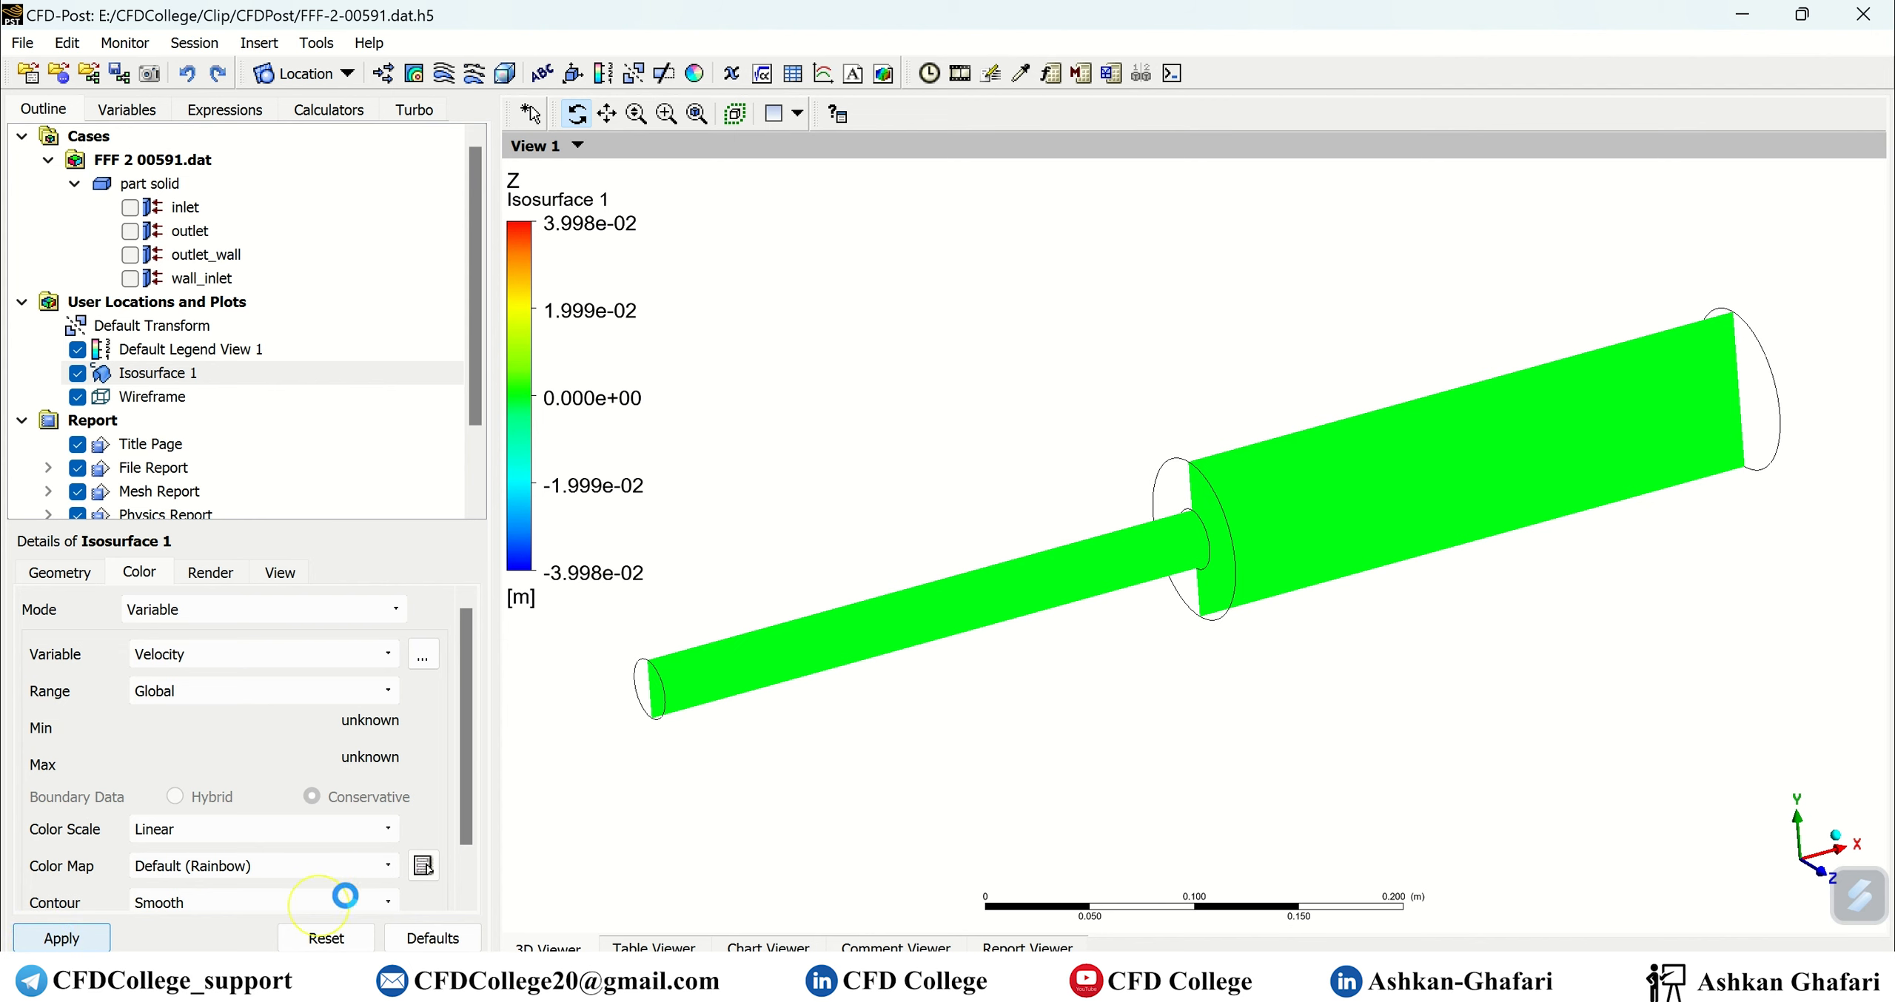
# Examine the velocity distribution on the Z isosurface face-on and at an angle, and review the default legend's and isosurface's definitions.
pyautogui.moveTo(1302, 749); pyautogui.dragTo(1205, 677)
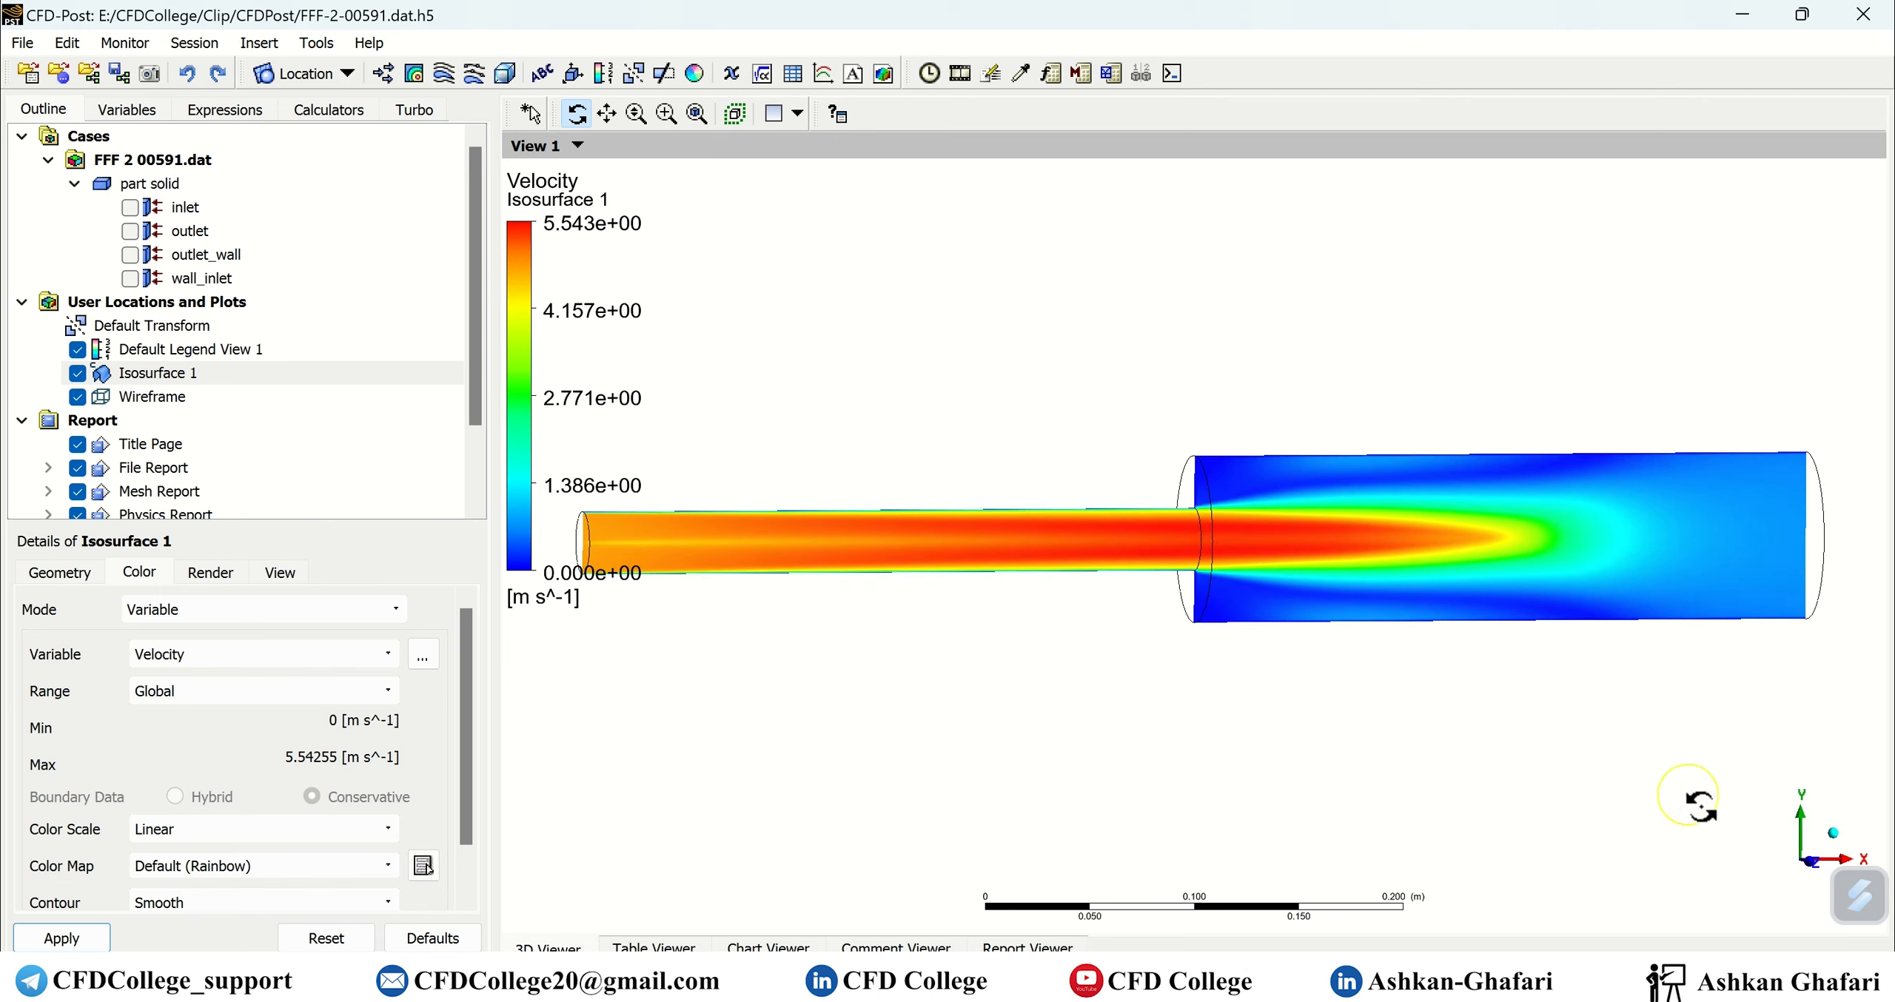
pyautogui.click(1790, 868)
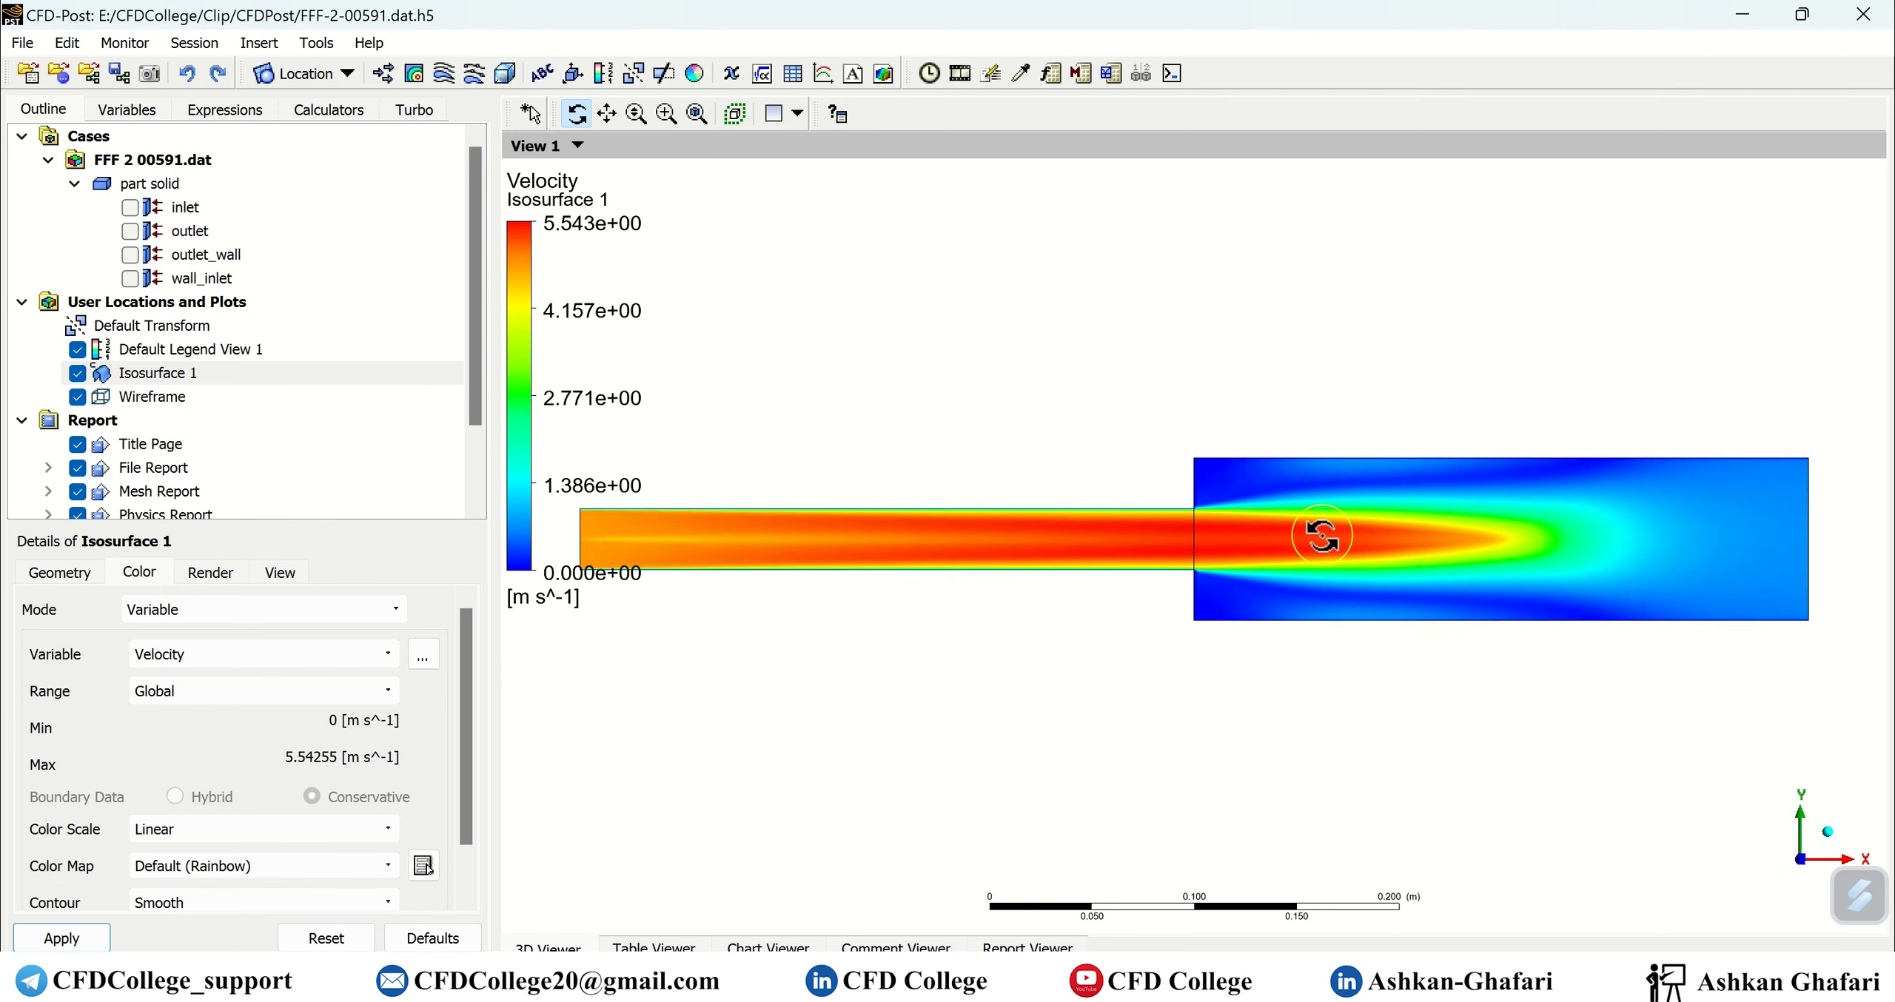
pyautogui.scroll(-2, 1322, 535)
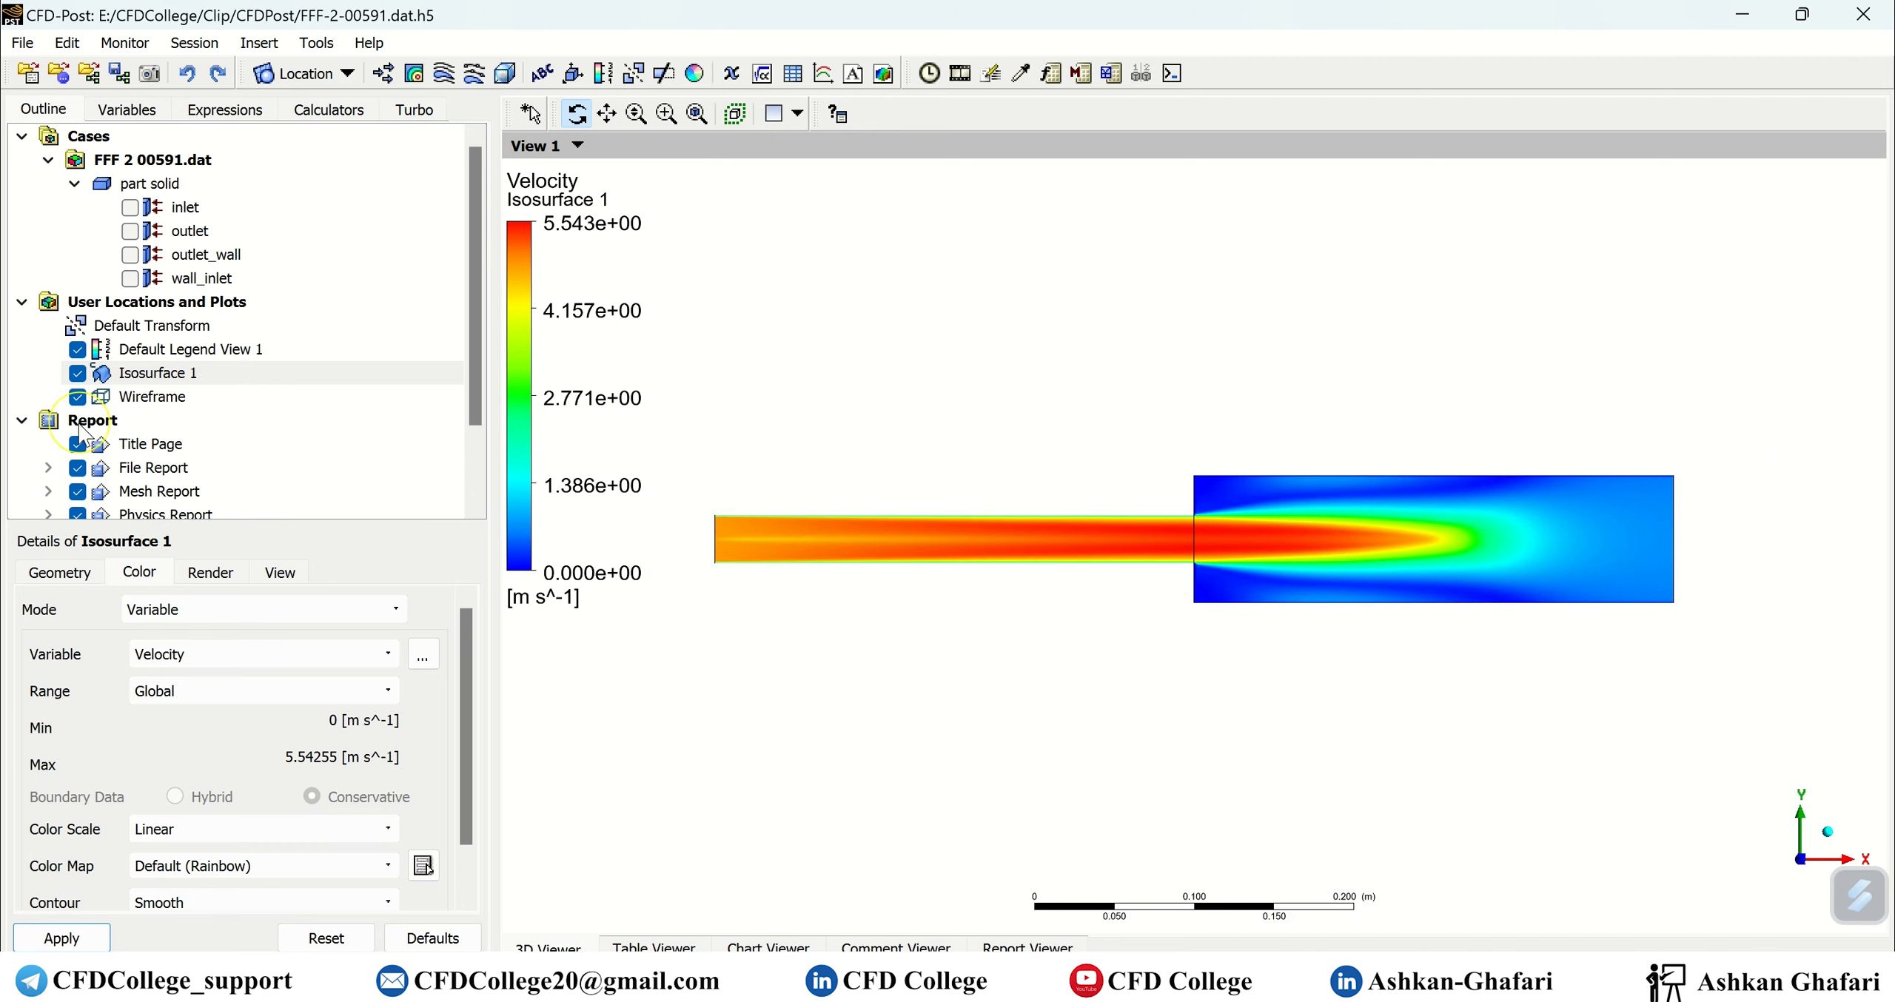
pyautogui.click(196, 350)
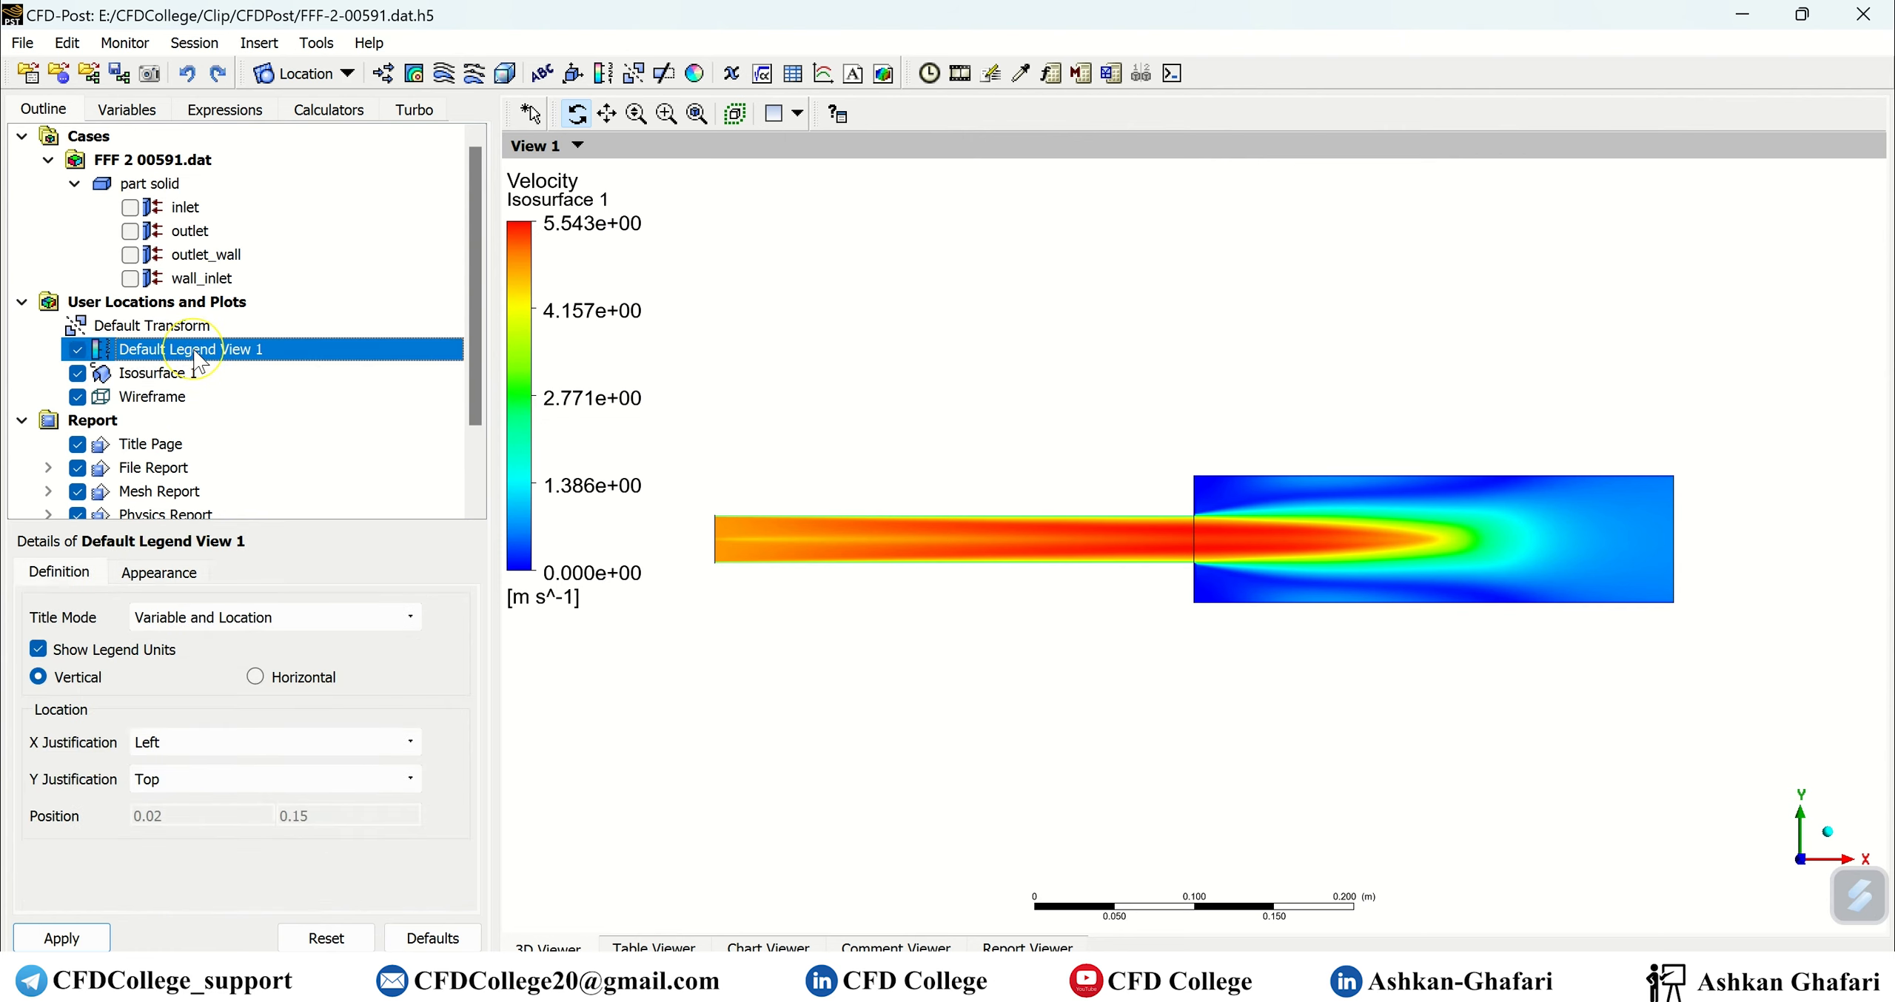
pyautogui.click(151, 378)
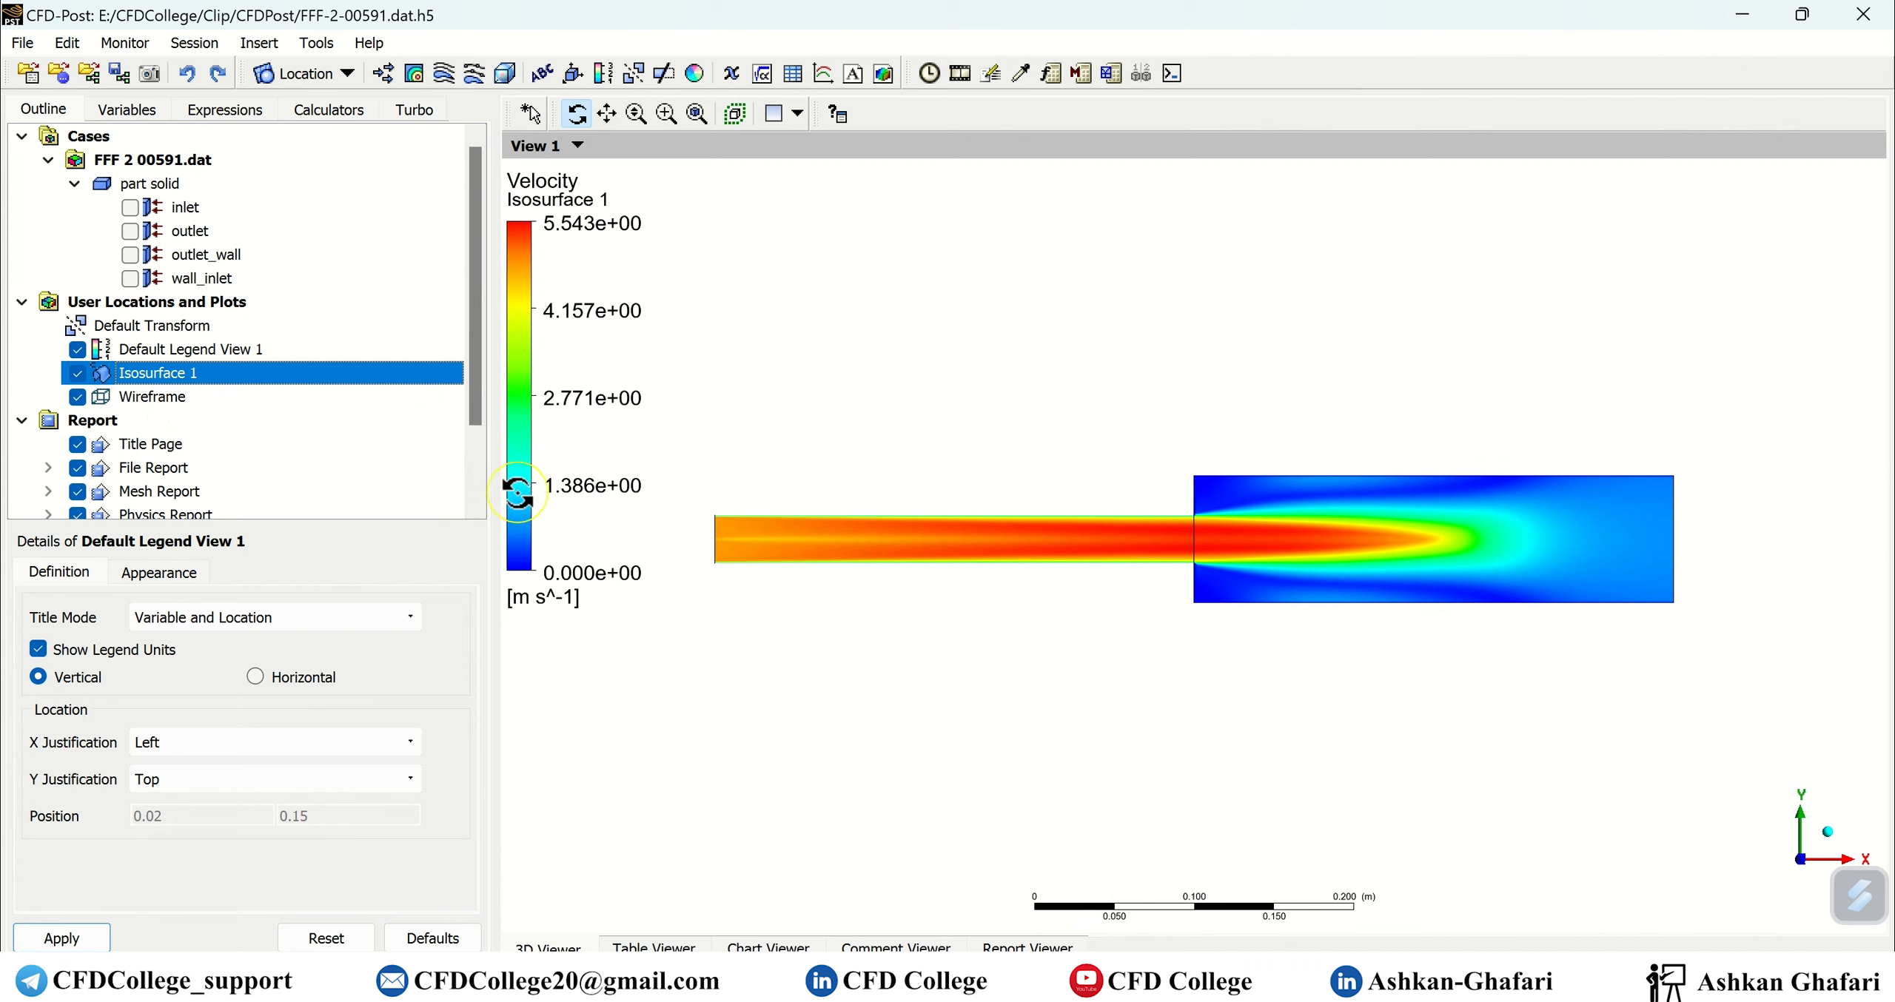
pyautogui.doubleClick(175, 364)
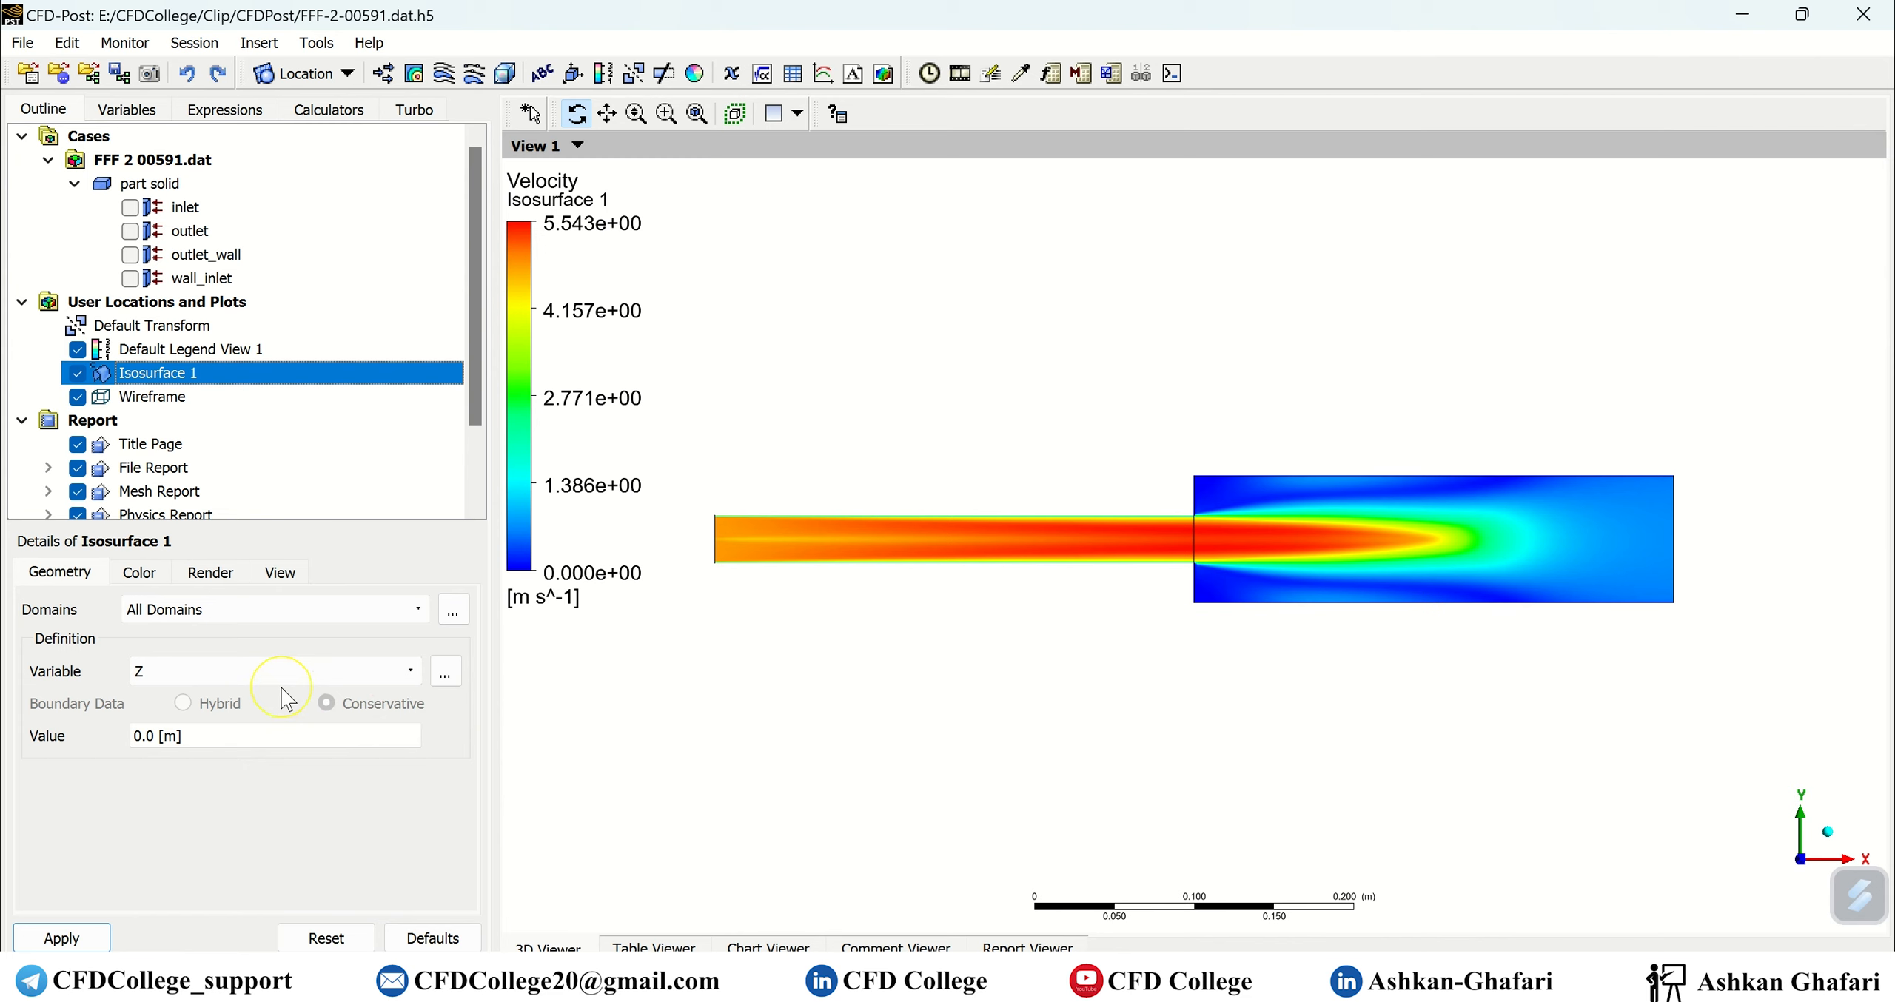
pyautogui.moveTo(1133, 554); pyautogui.dragTo(1080, 477)
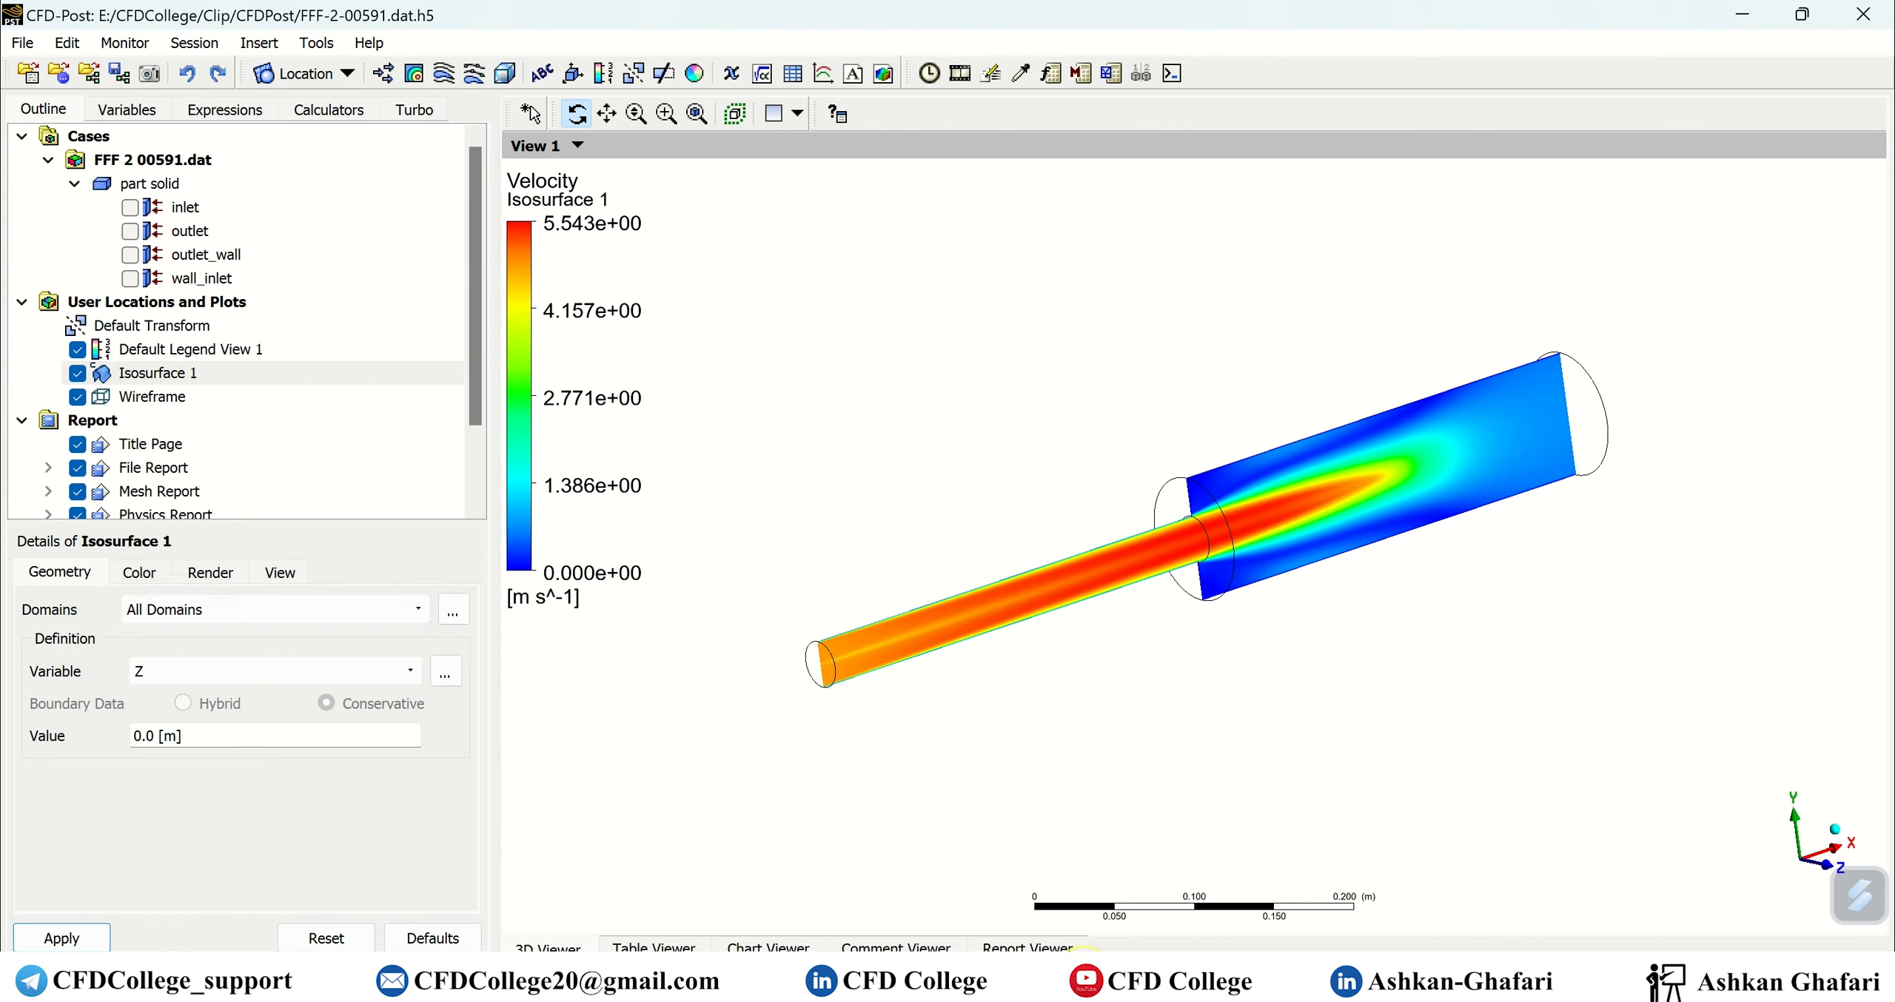
pyautogui.click(1079, 970)
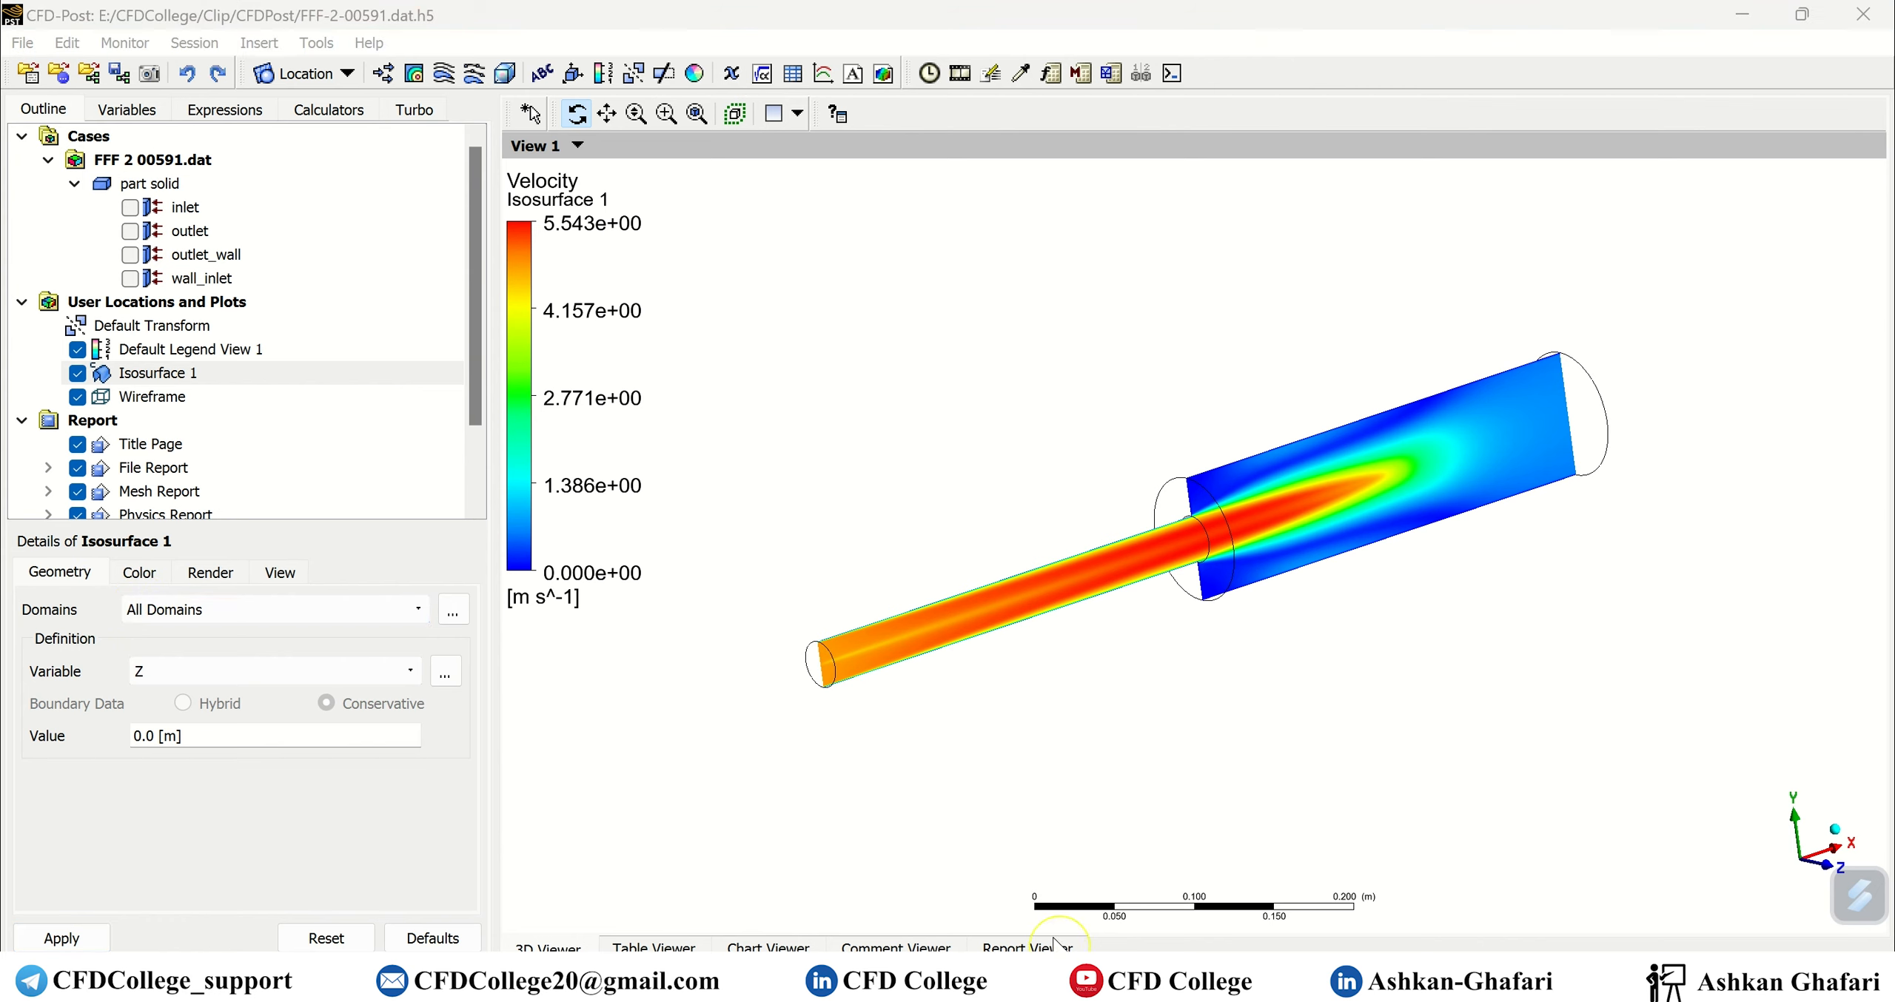
# Insert a second isosurface location, keeping the suggested name.
pyautogui.click(349, 71)
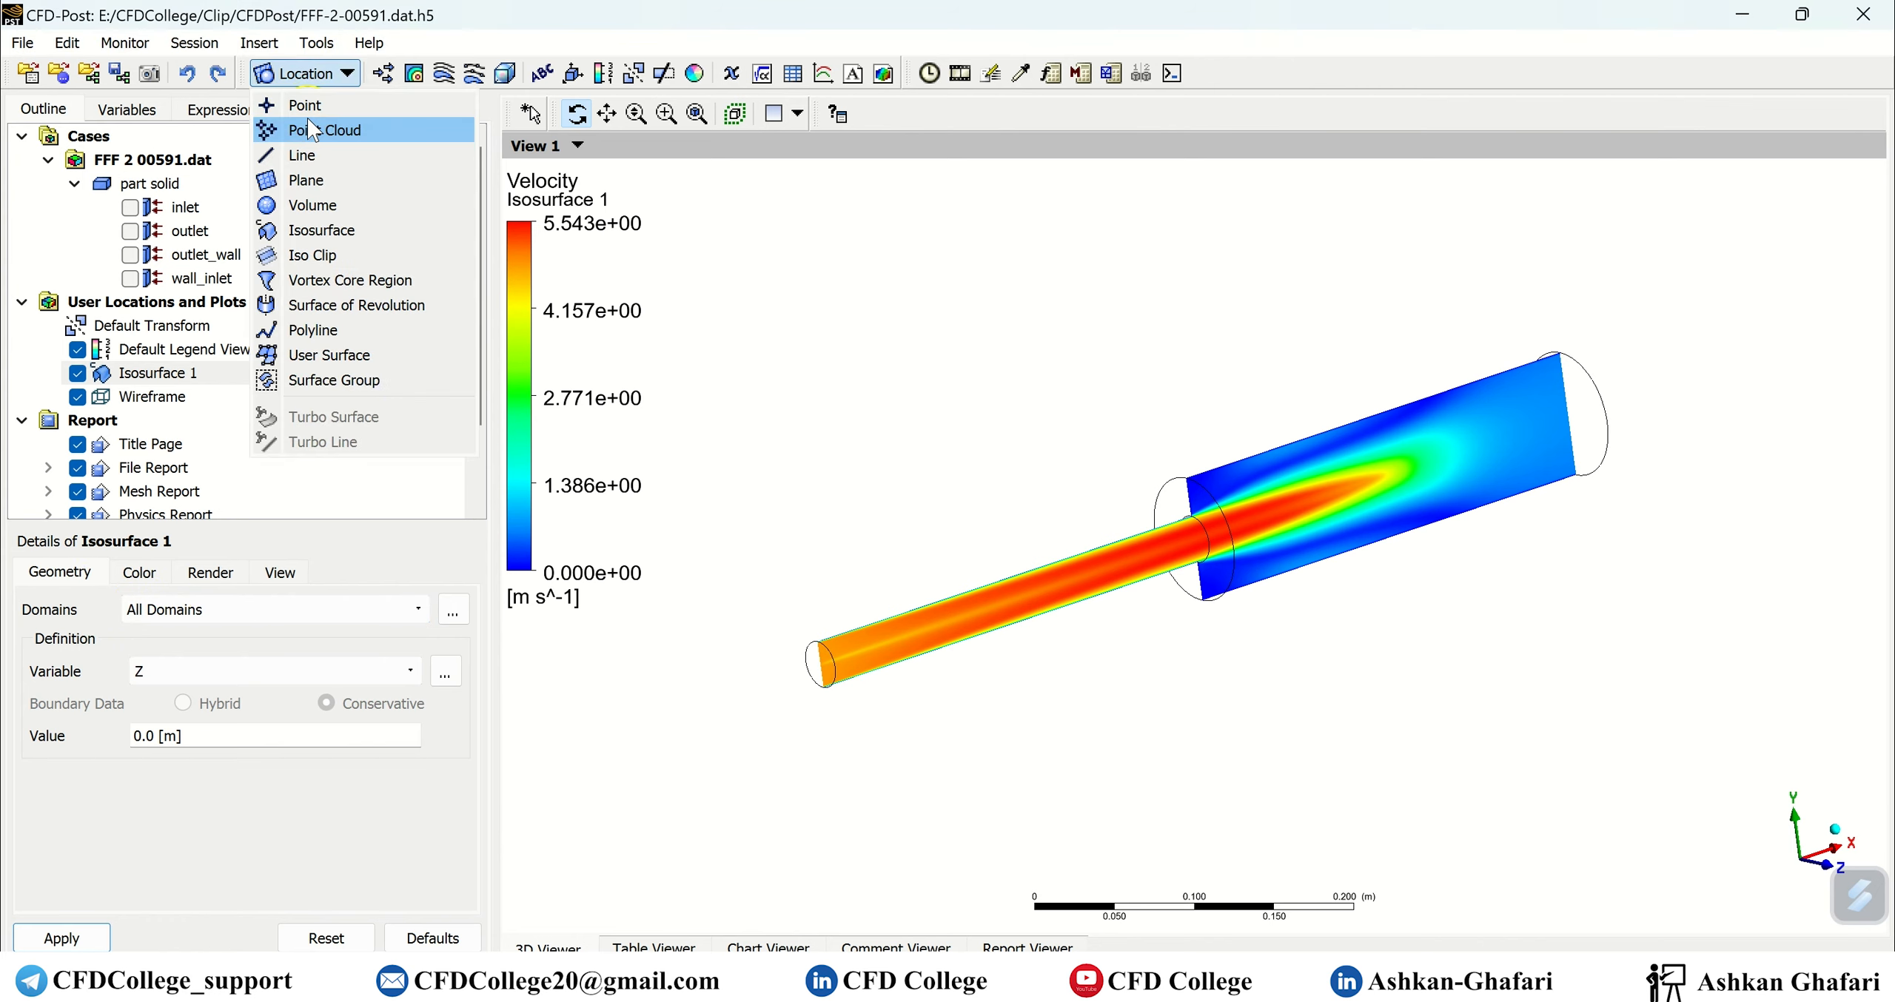
pyautogui.click(373, 234)
pyautogui.click(429, 334)
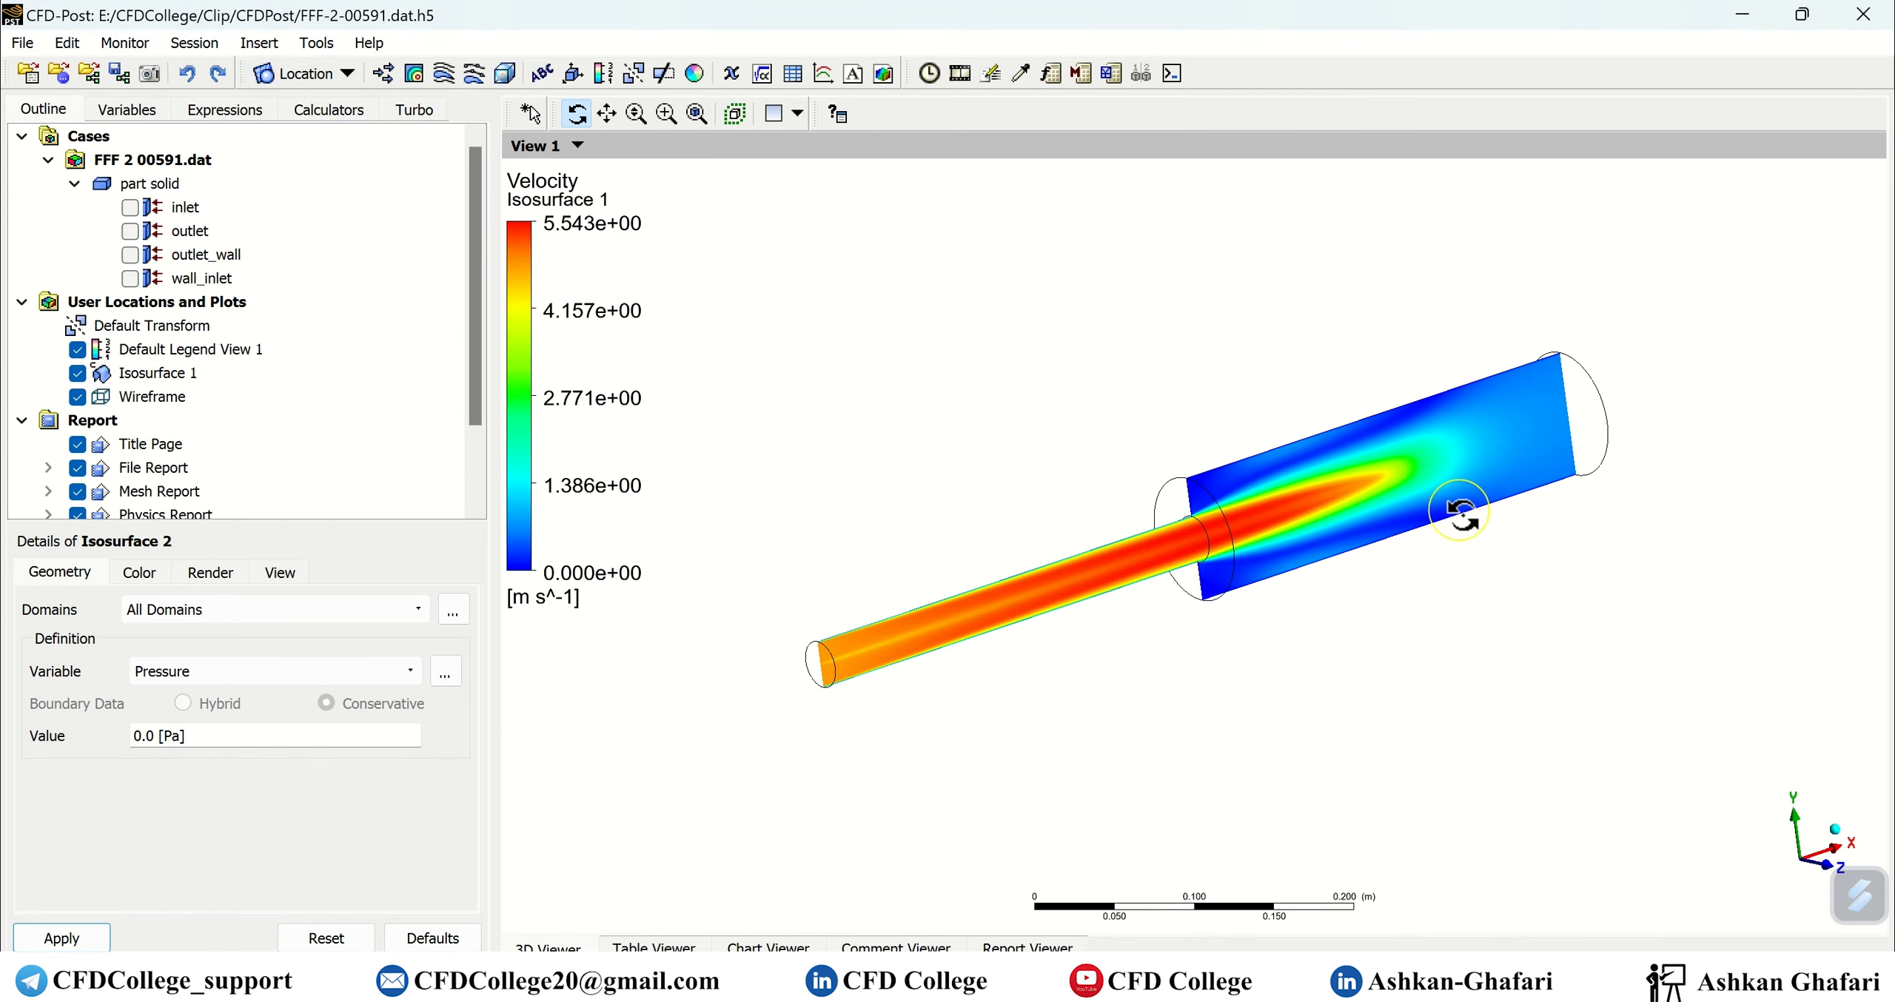
# Define the second isosurface by the variable X at 0.3 m and apply it.
pyautogui.moveTo(1489, 554); pyautogui.dragTo(1545, 579)
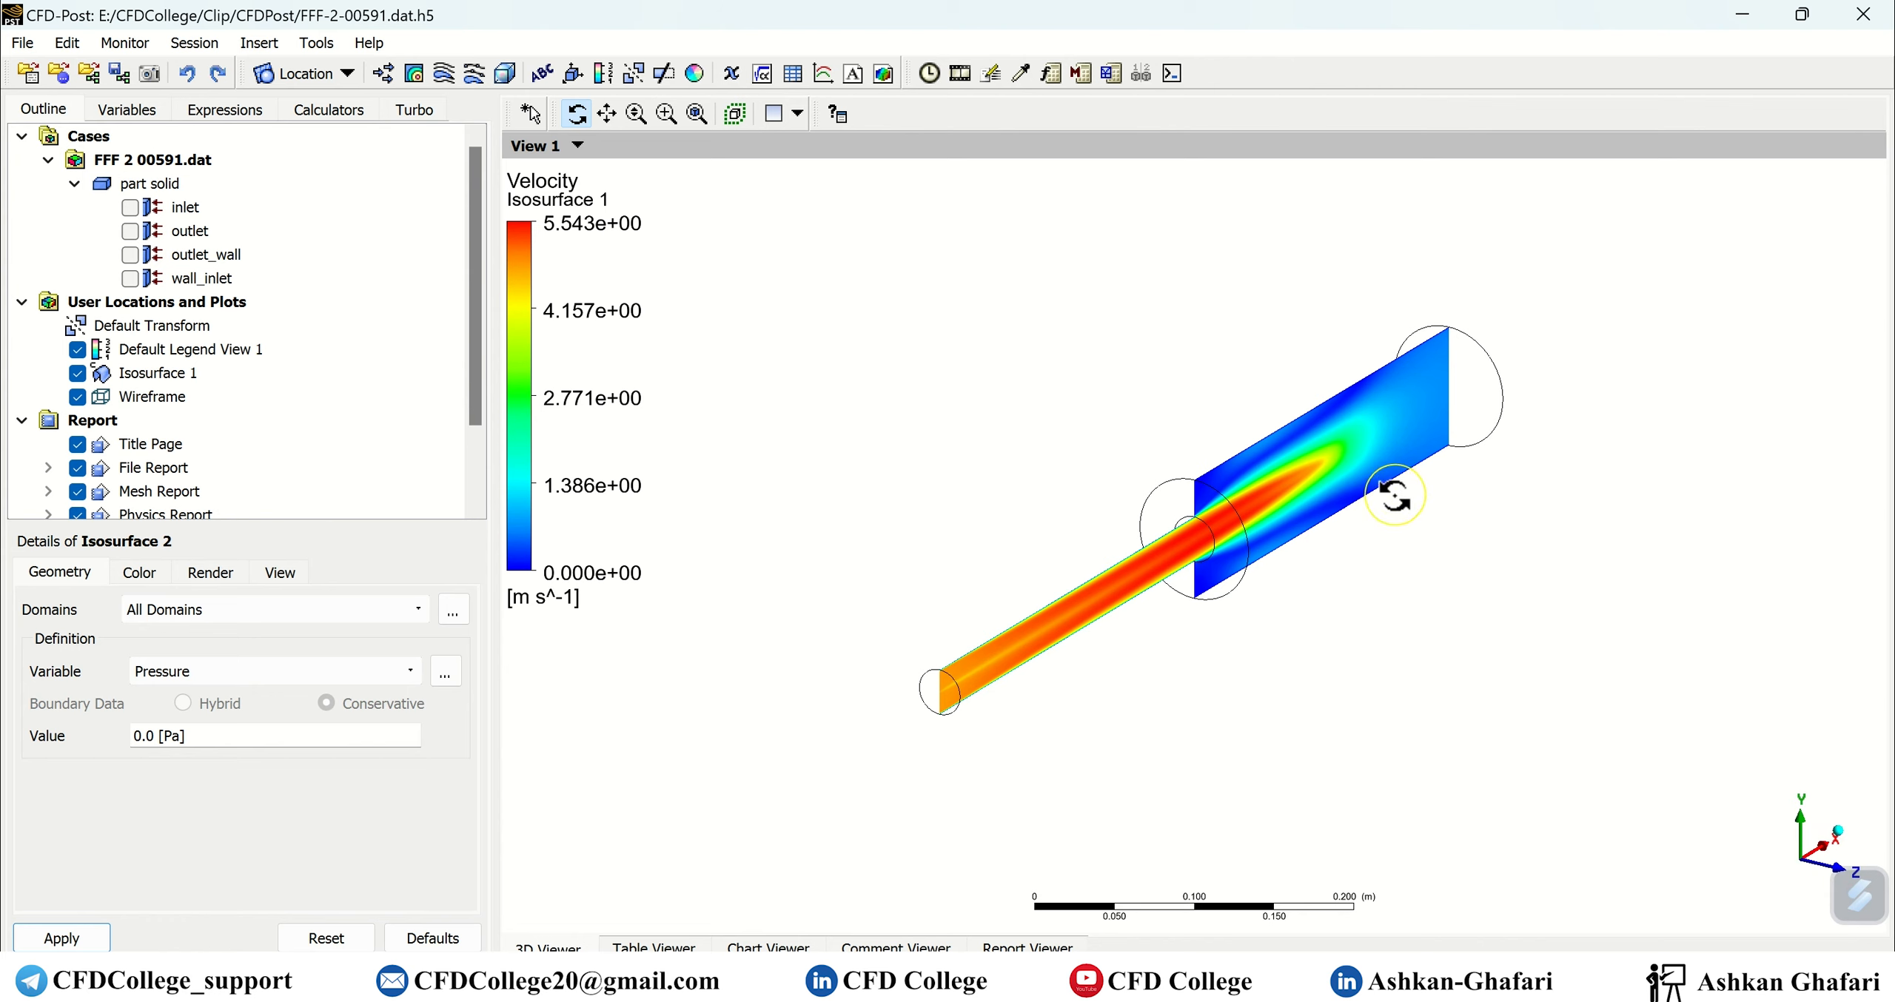
pyautogui.click(245, 681)
pyautogui.scroll(-2, 218, 799)
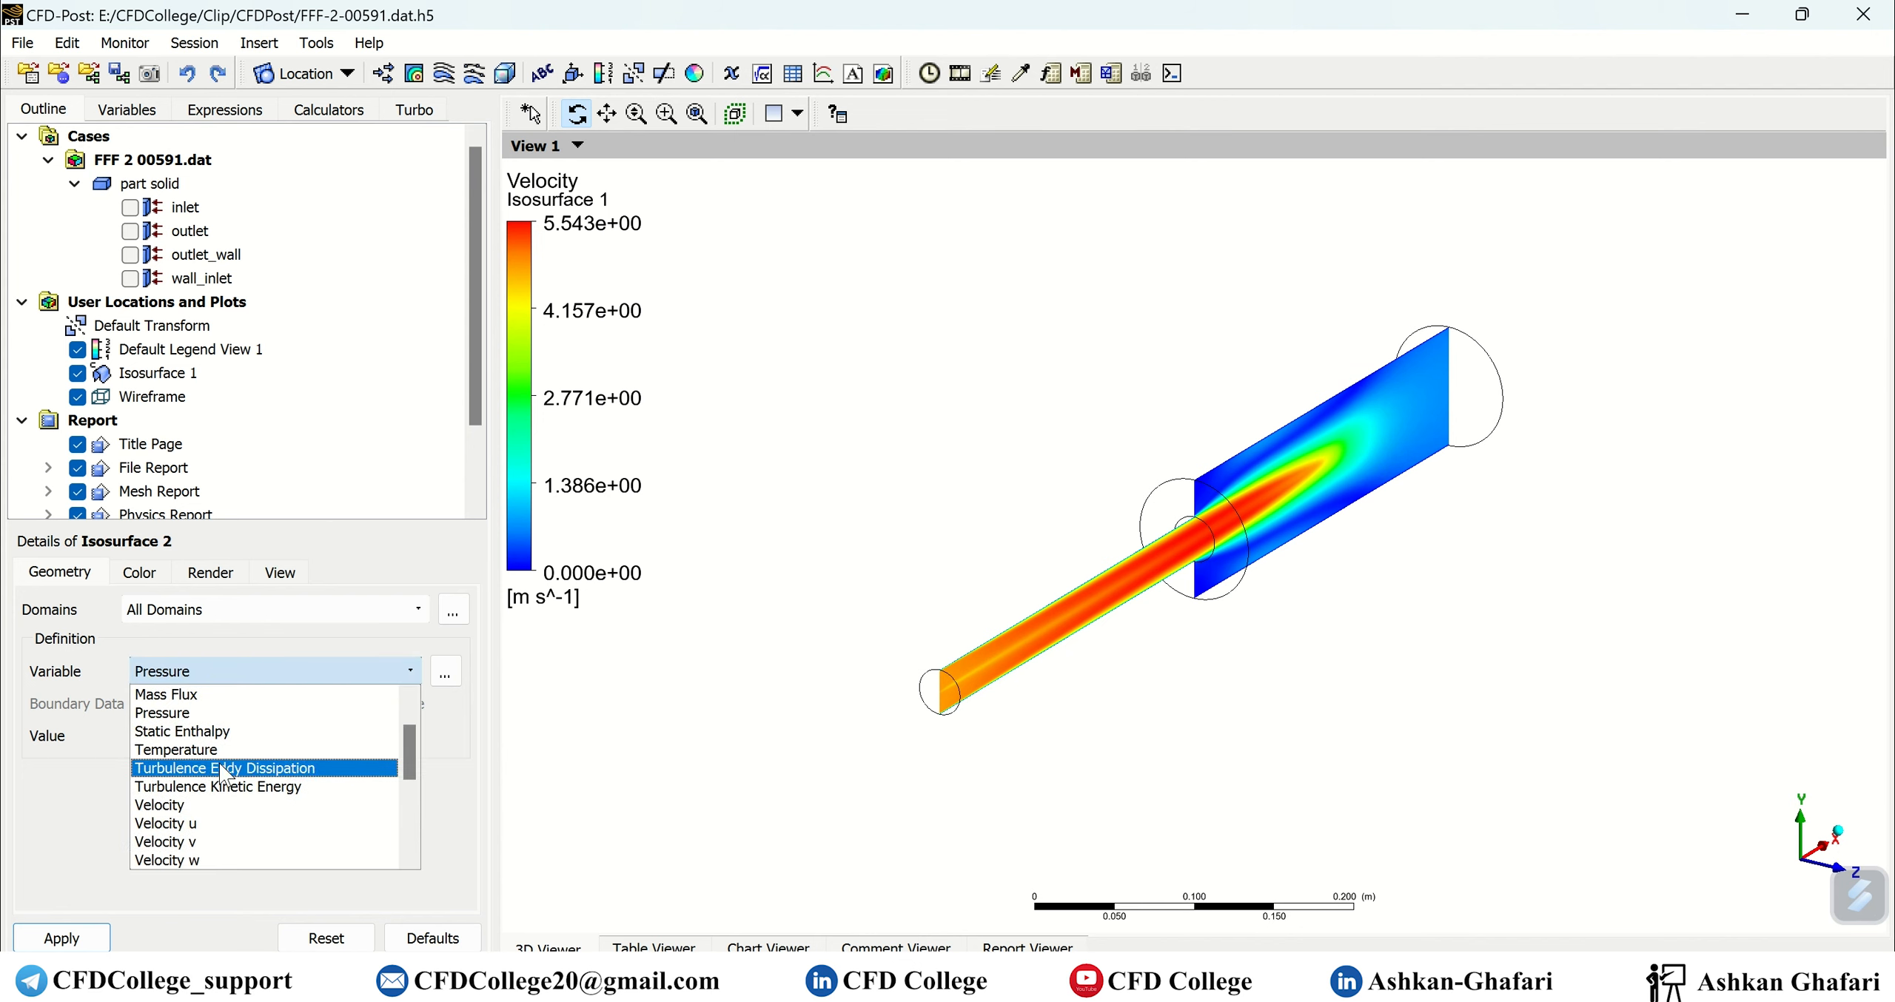
pyautogui.scroll(-3, 217, 810)
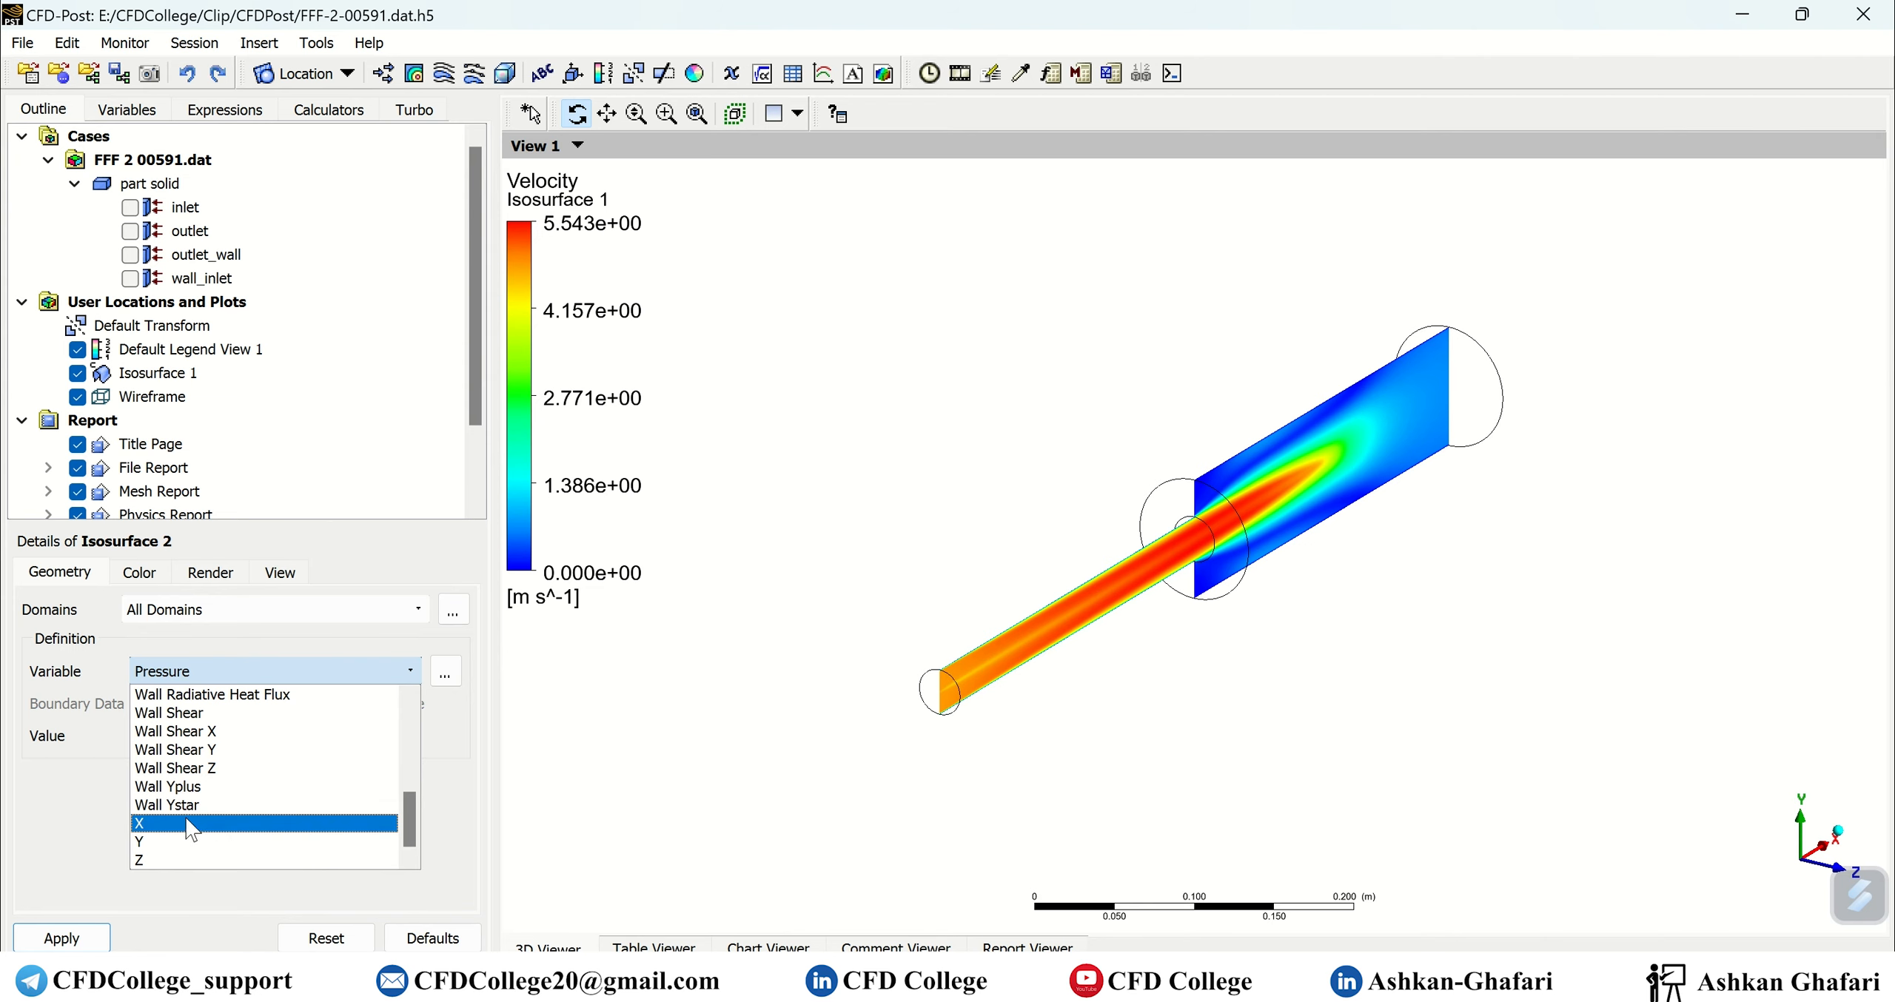
pyautogui.click(191, 824)
pyautogui.click(219, 737)
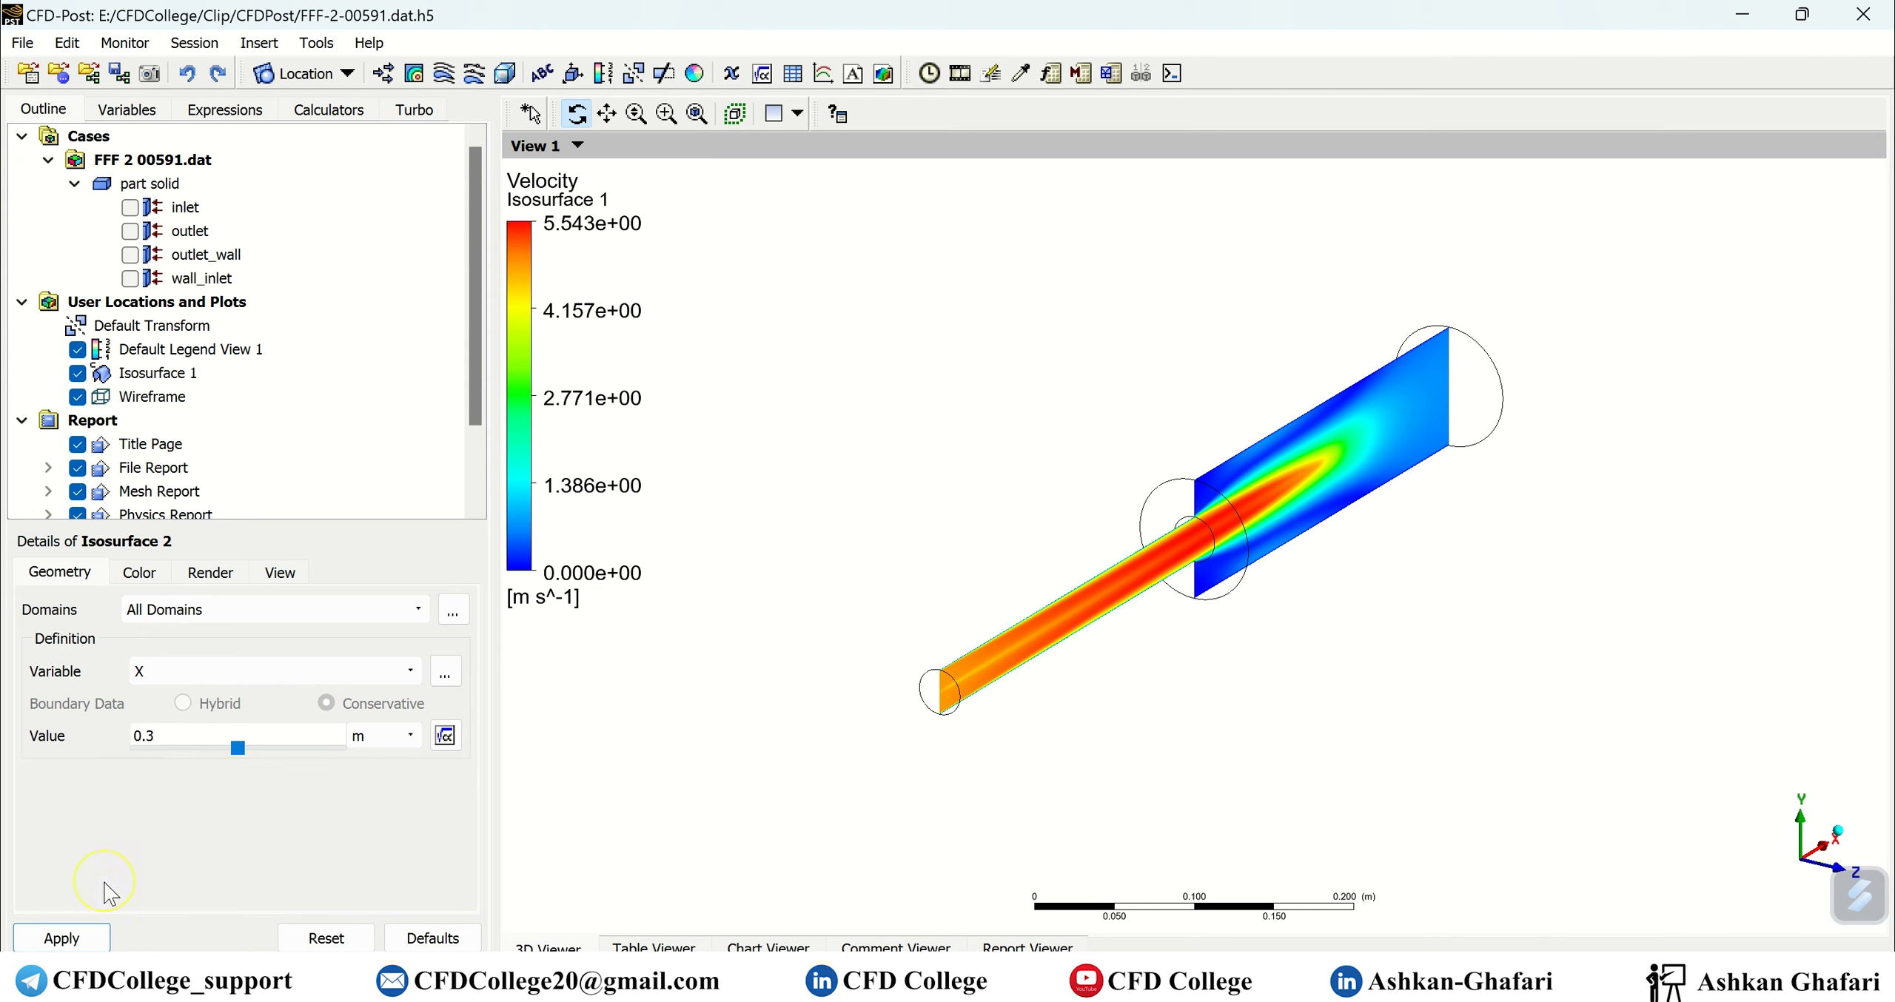
pyautogui.click(62, 937)
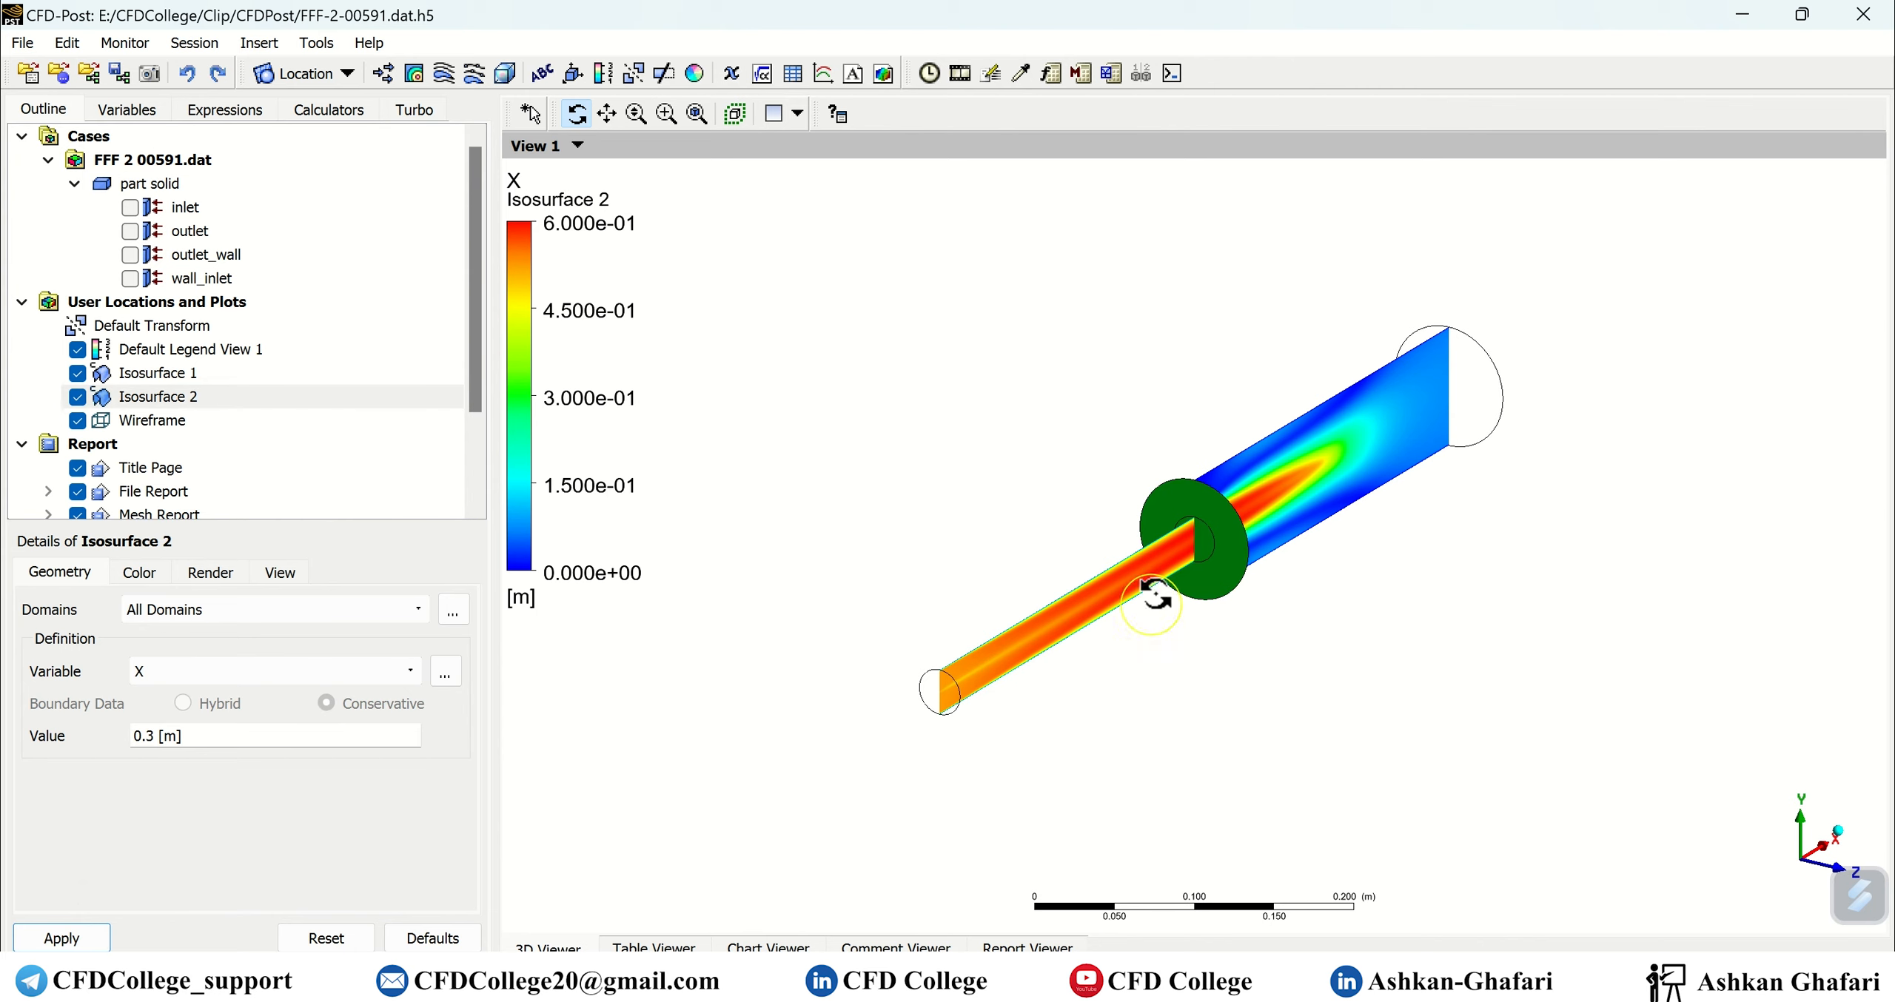
# Move the X isosurface to 0.45 m and hide the Z isosurface, Isosurface 1.
pyautogui.click(215, 743)
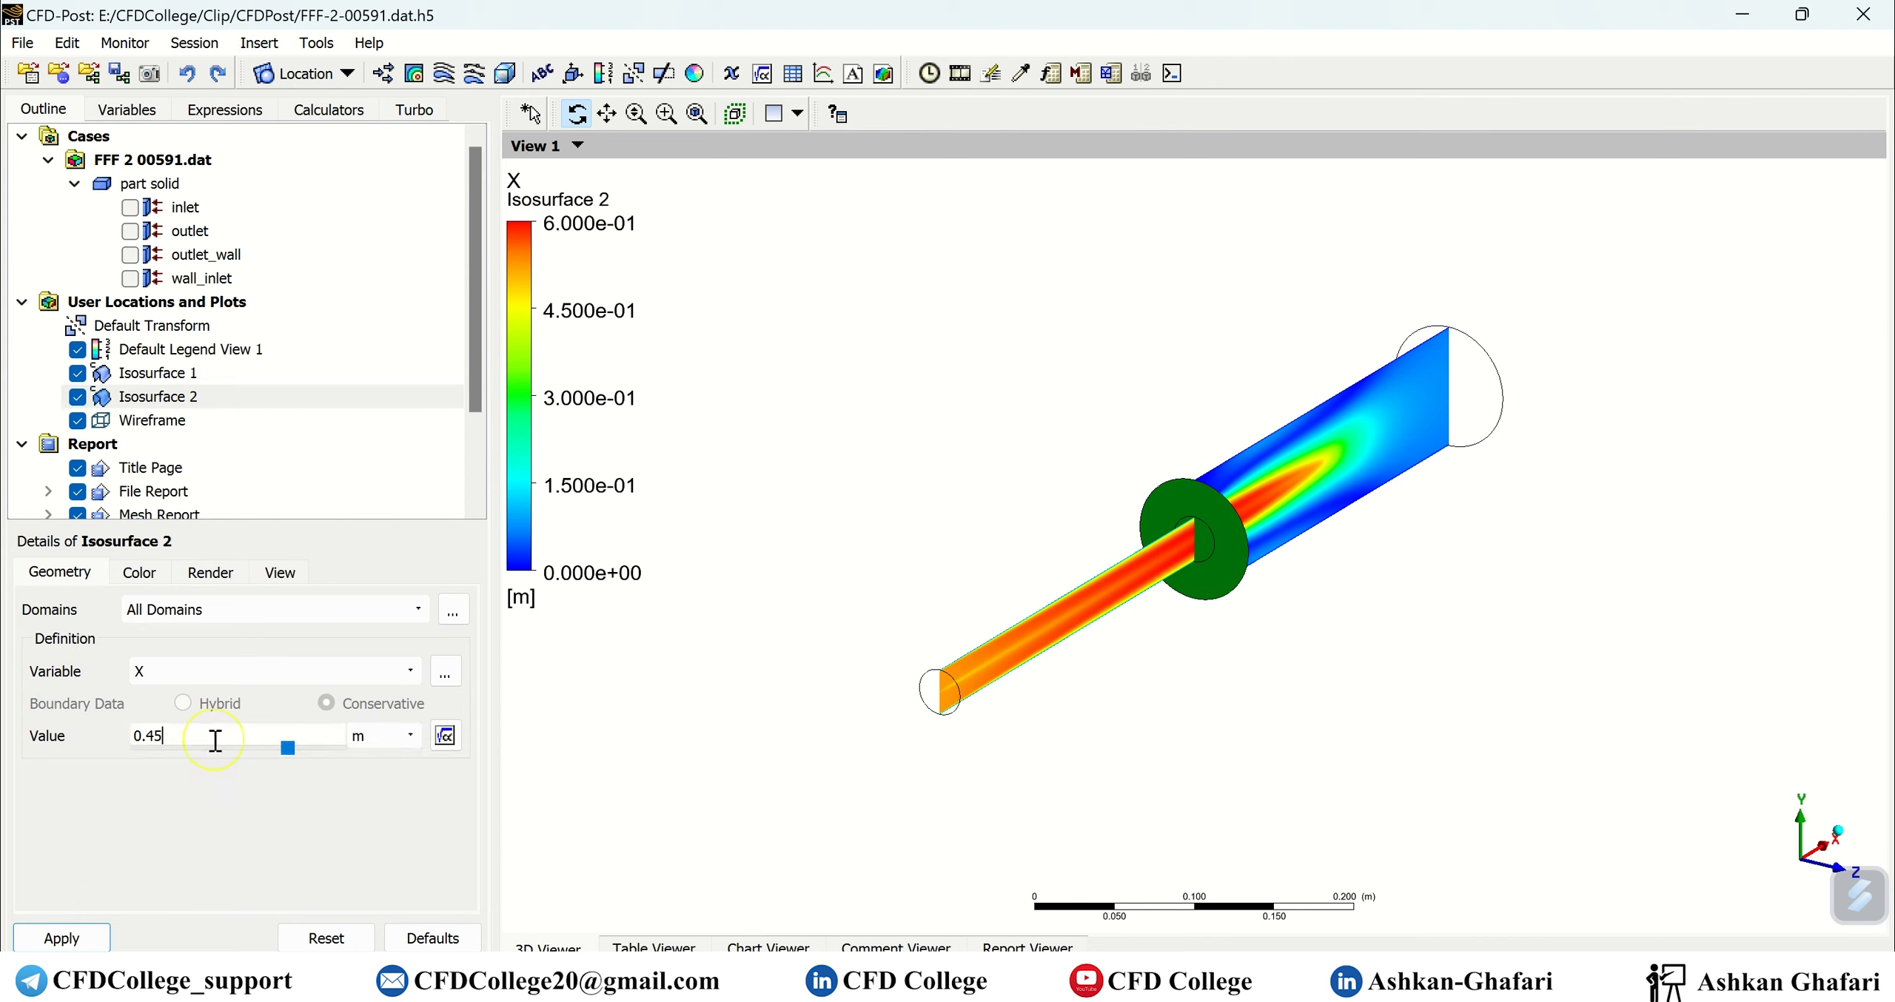
pyautogui.click(61, 938)
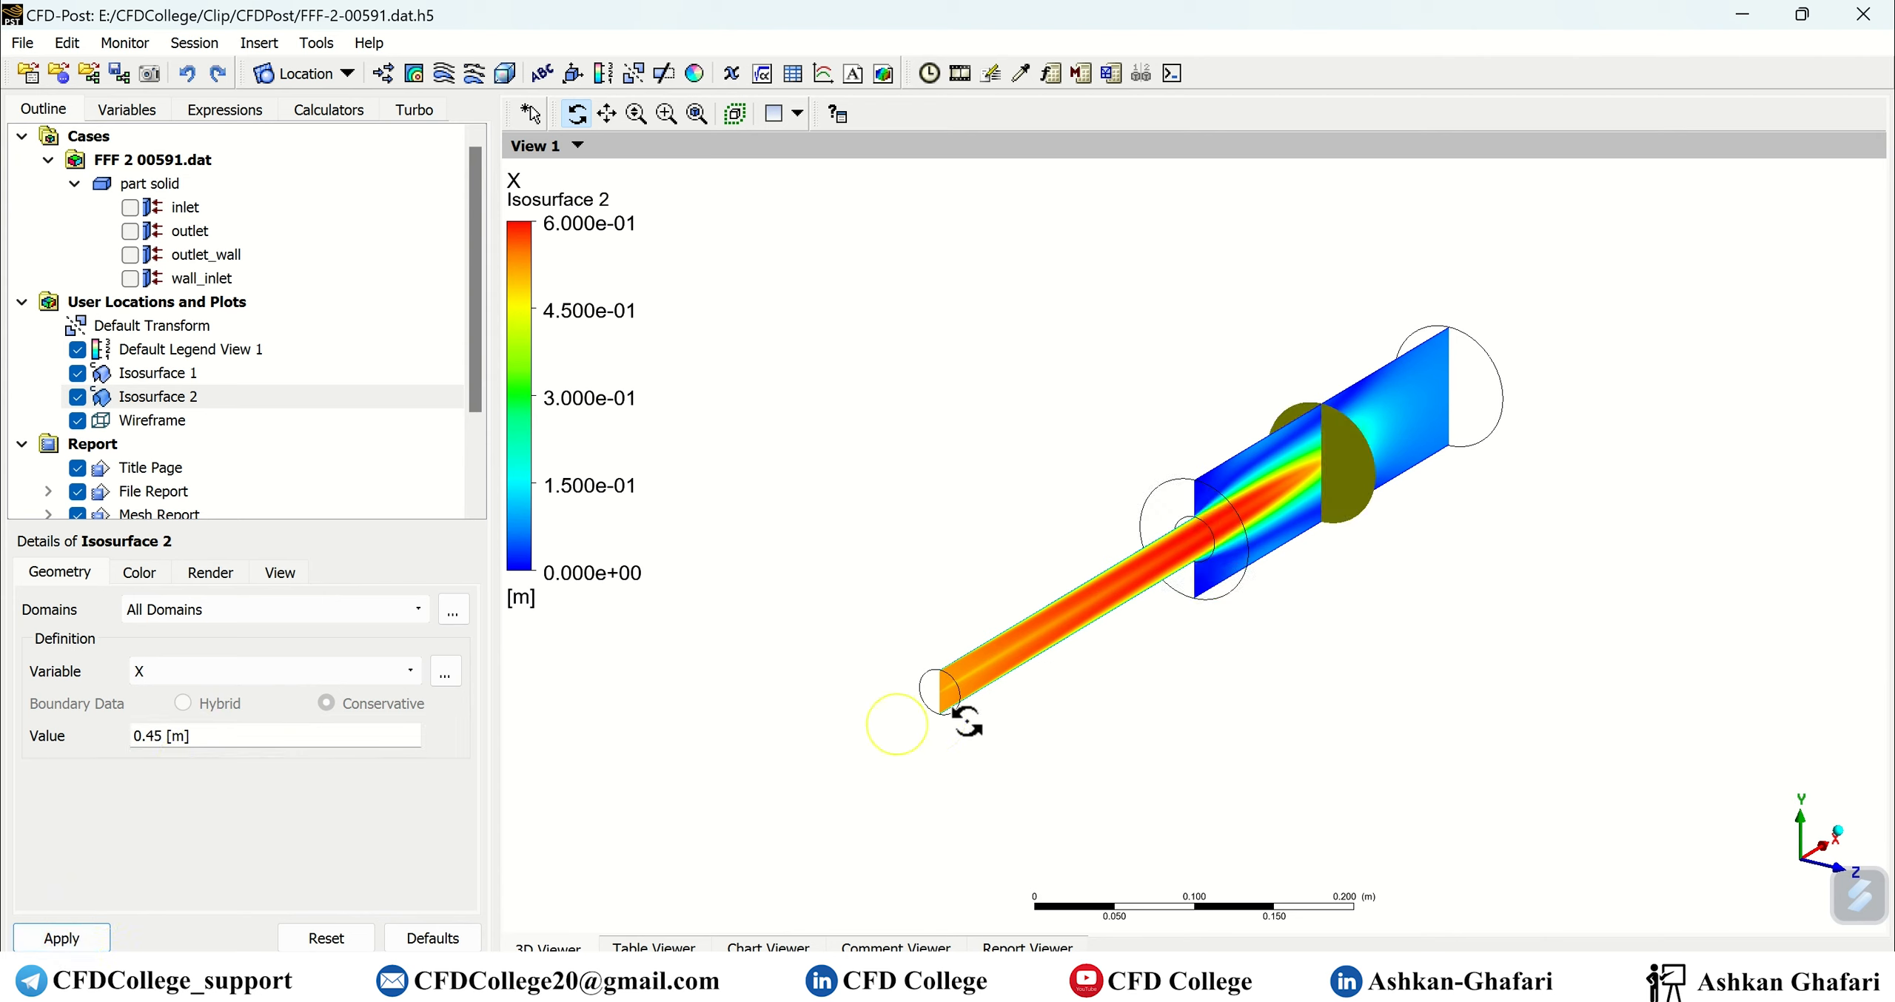
pyautogui.click(78, 373)
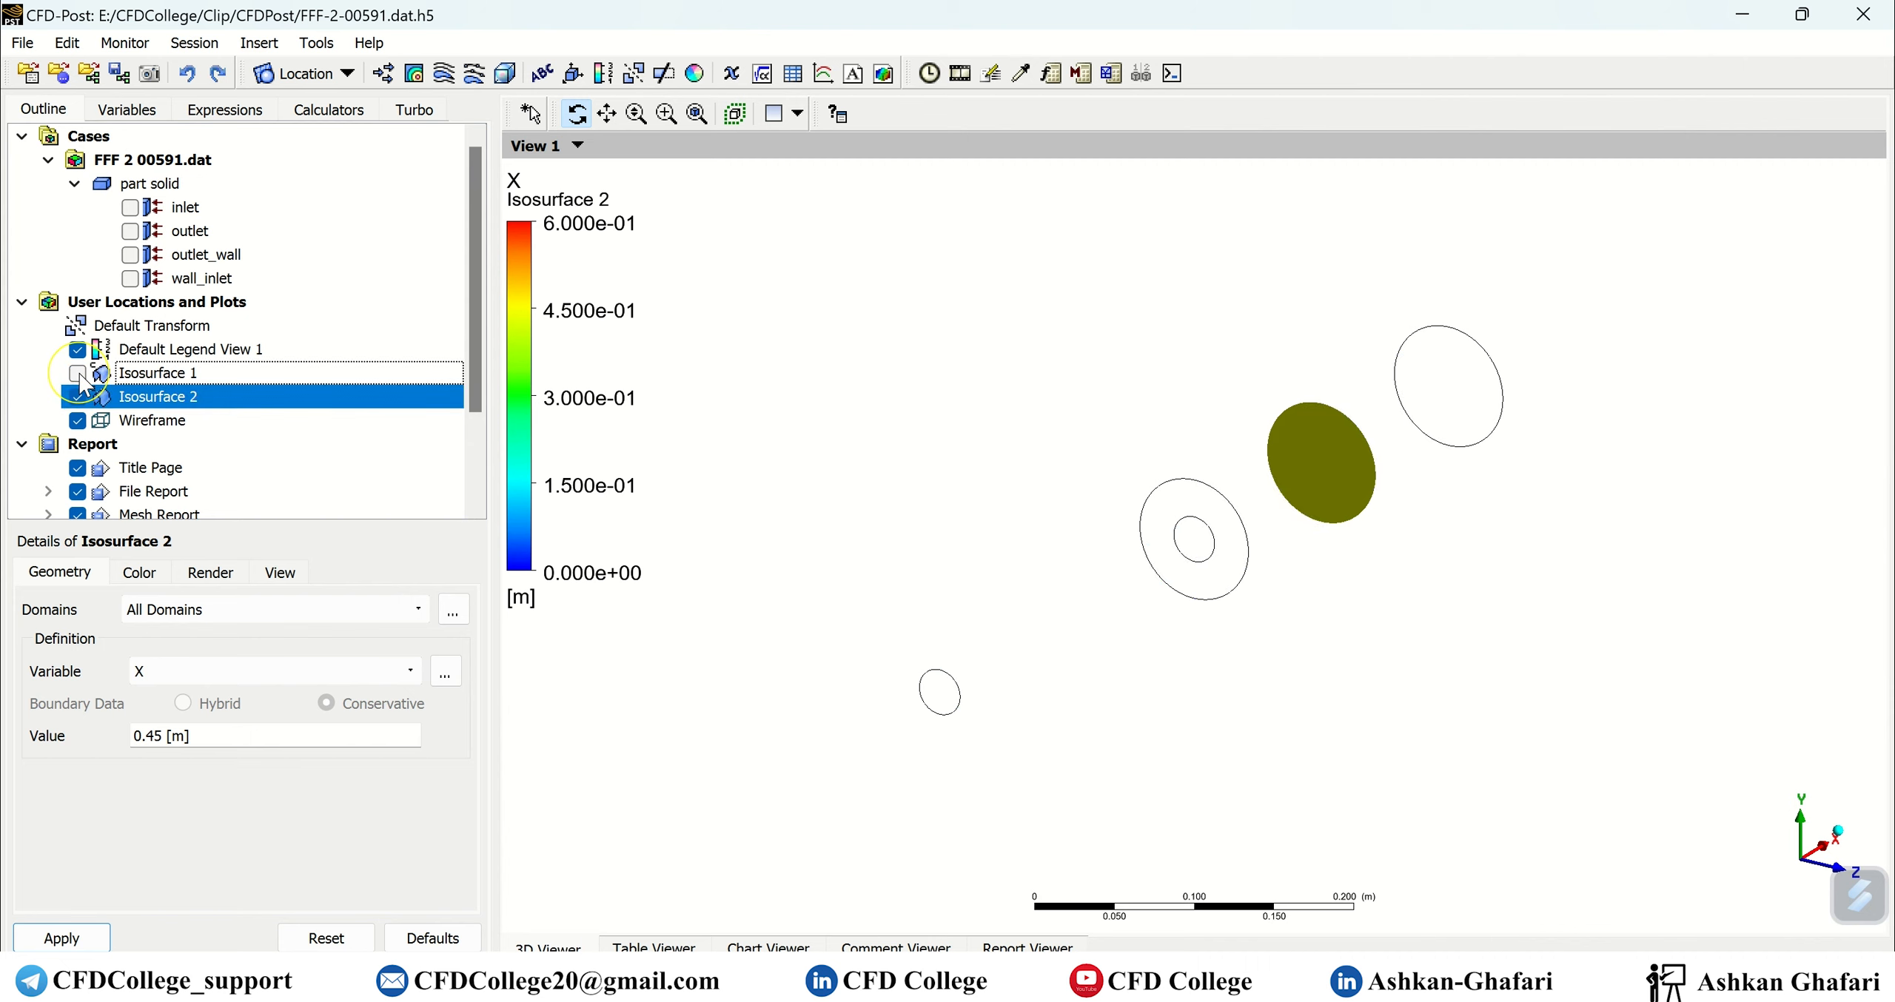
# Color the X isosurface at 0.45 m, Isosurface 2, by the variable Velocity and apply it.
pyautogui.moveTo(1433, 577)
pyautogui.mouseDown()
pyautogui.moveTo(1522, 554)
pyautogui.moveTo(1438, 550)
pyautogui.mouseUp()
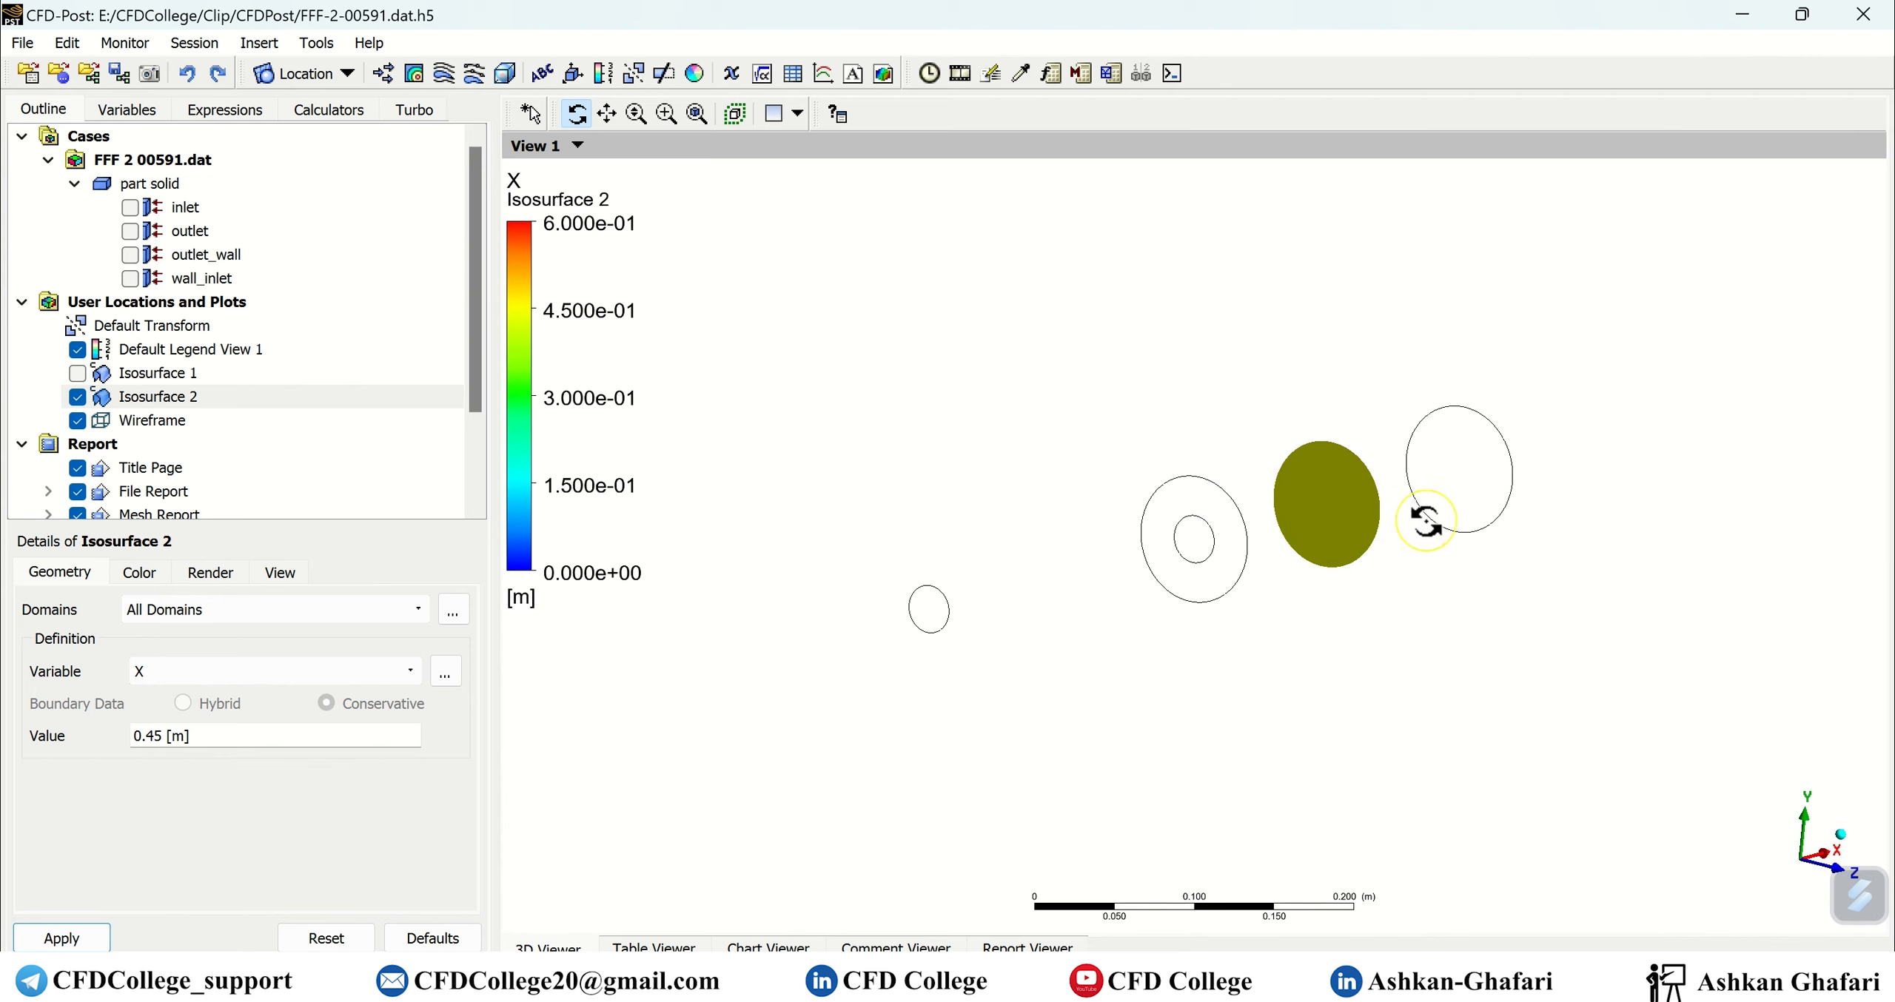
pyautogui.scroll(2, 1308, 454)
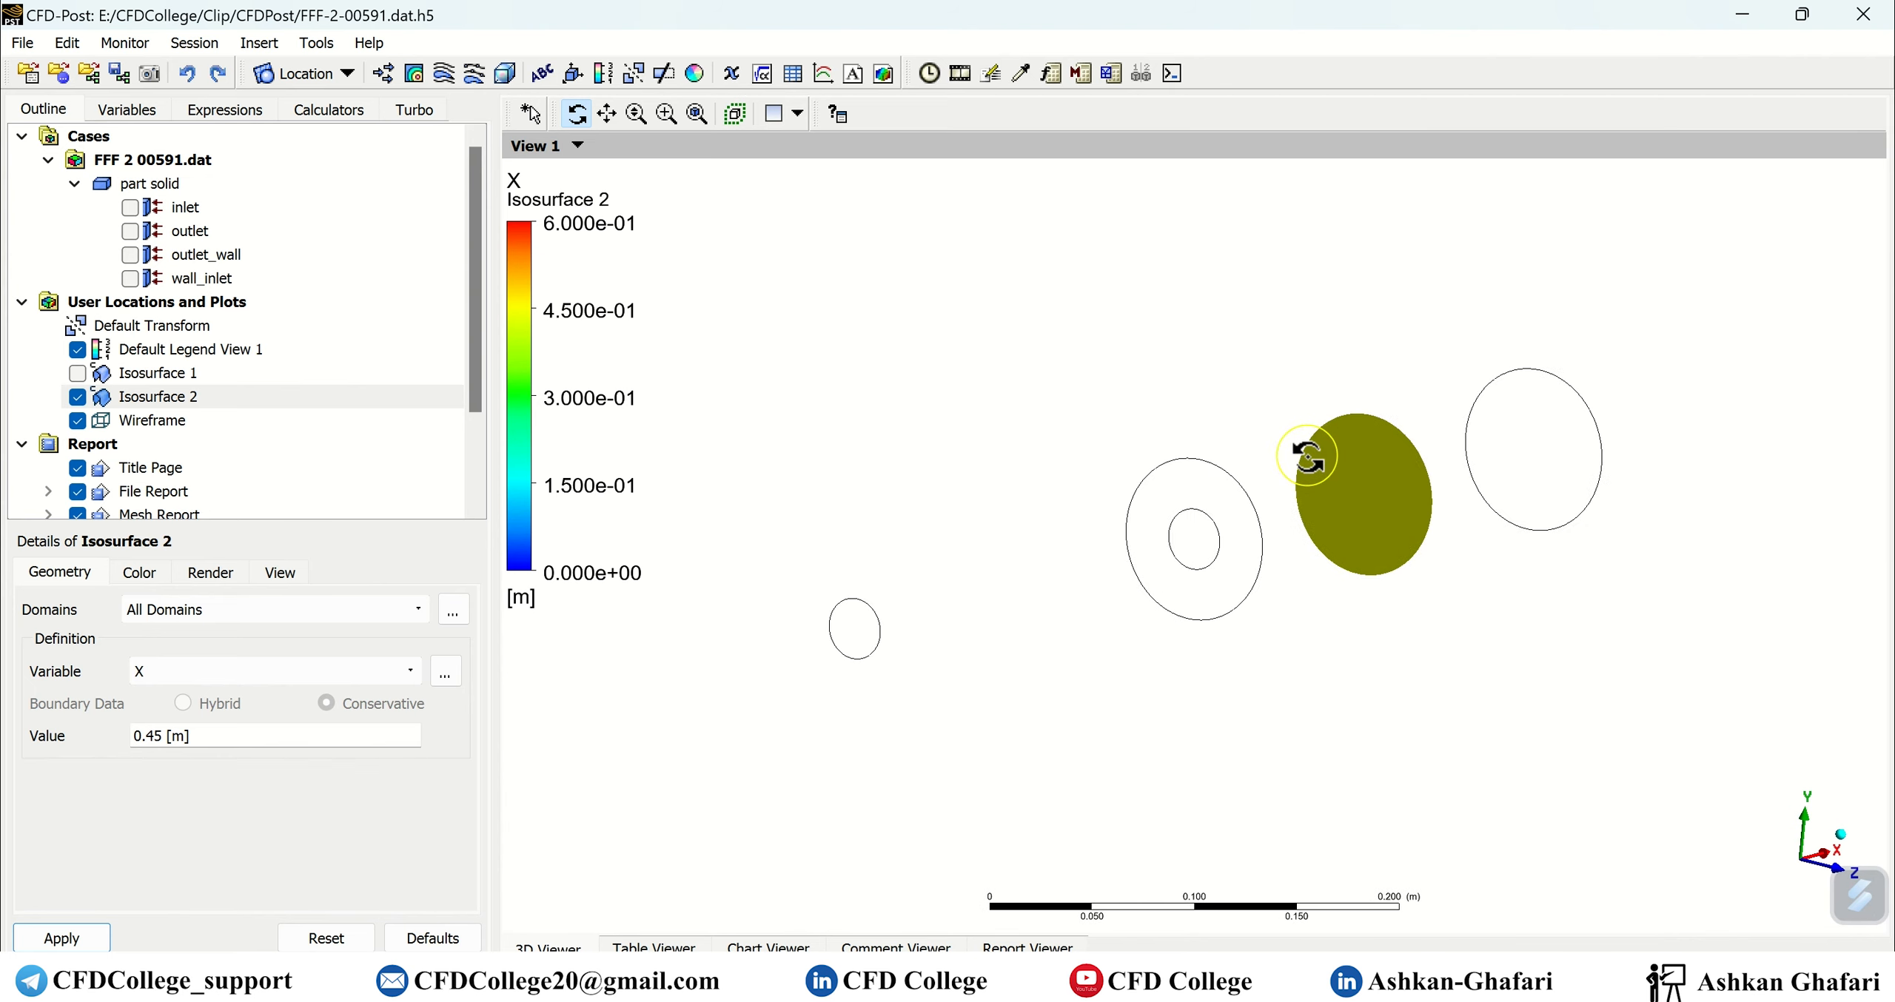
pyautogui.scroll(2, 1307, 454)
pyautogui.click(125, 585)
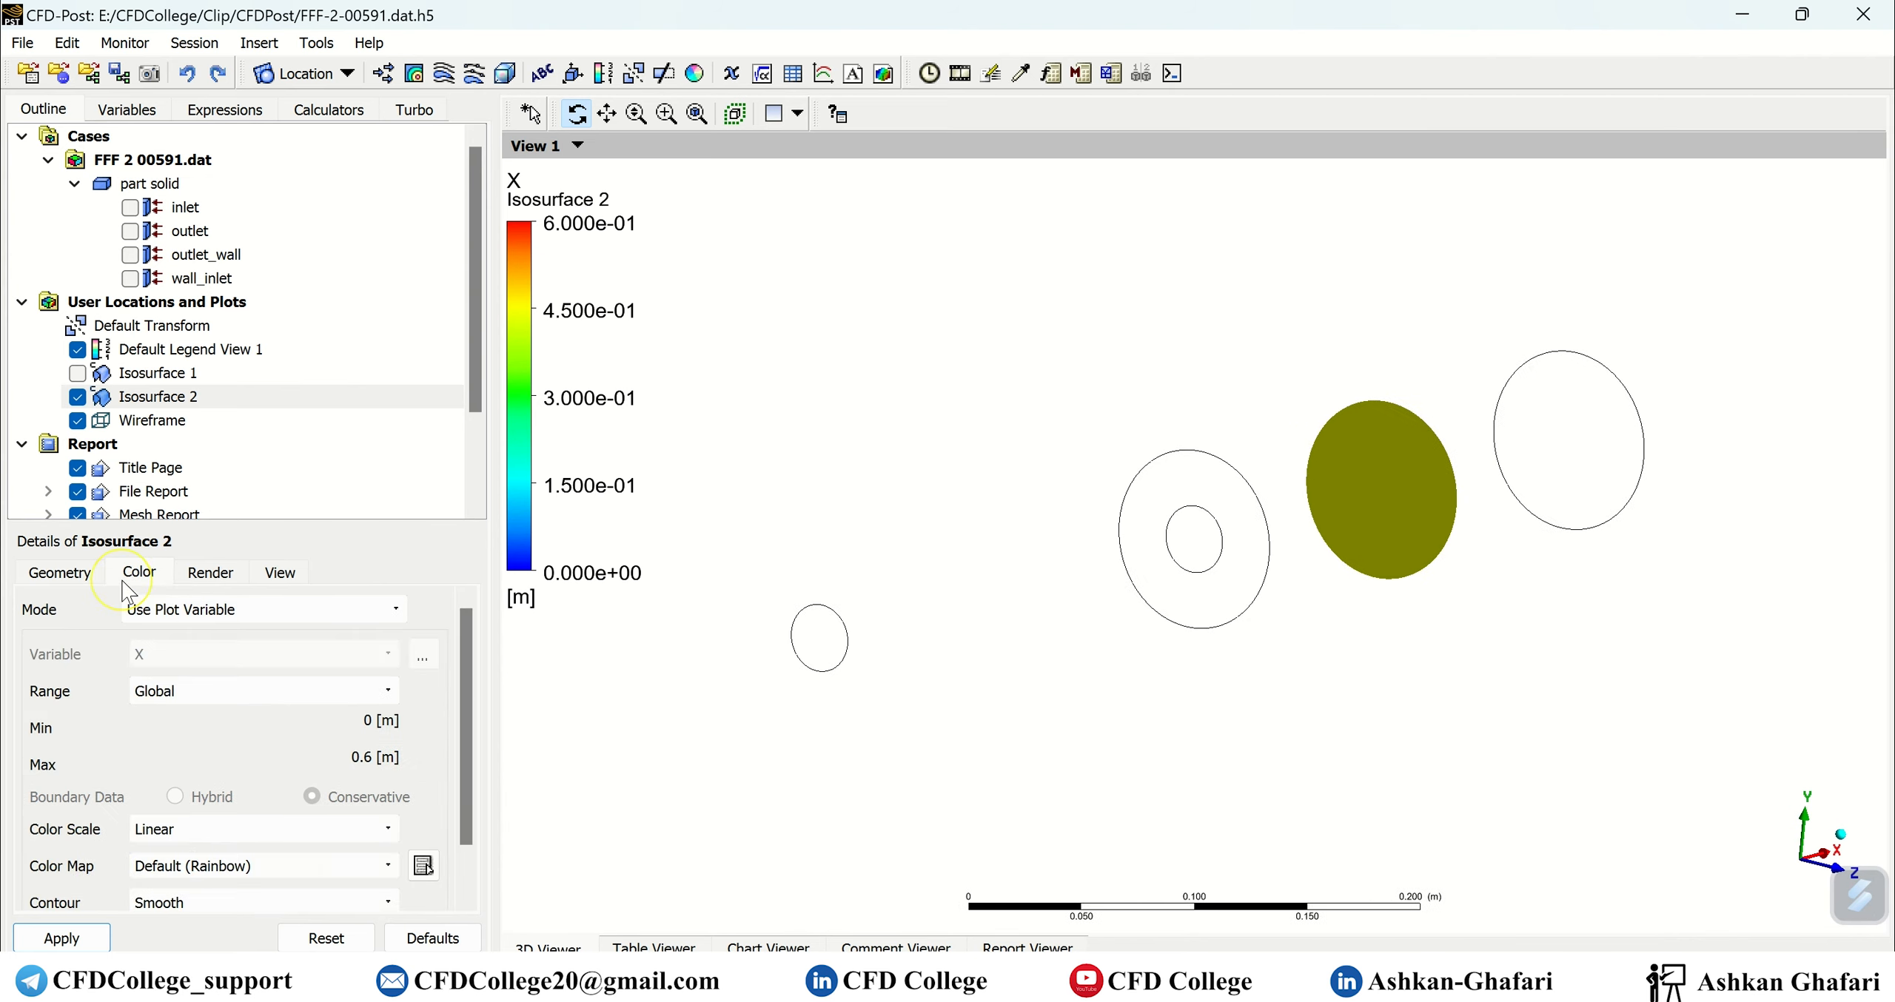
pyautogui.click(176, 610)
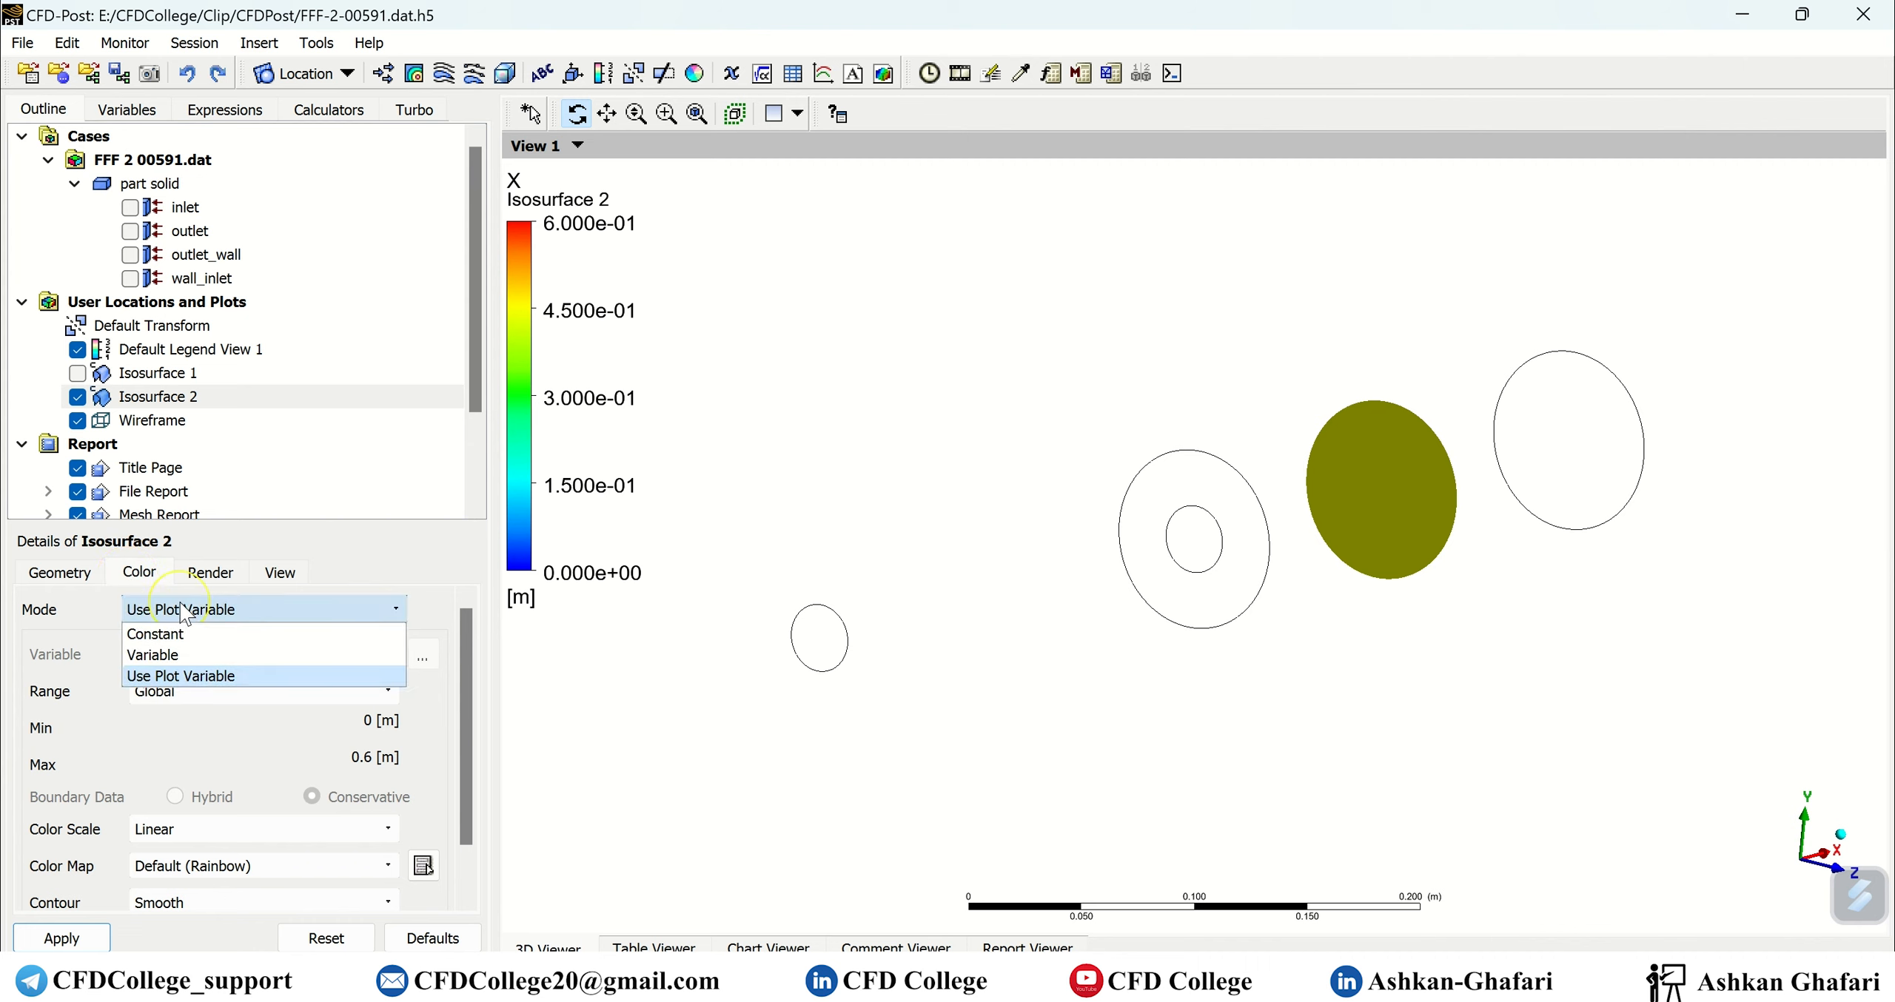
pyautogui.click(184, 653)
pyautogui.click(235, 664)
pyautogui.scroll(3, 191, 716)
pyautogui.click(170, 677)
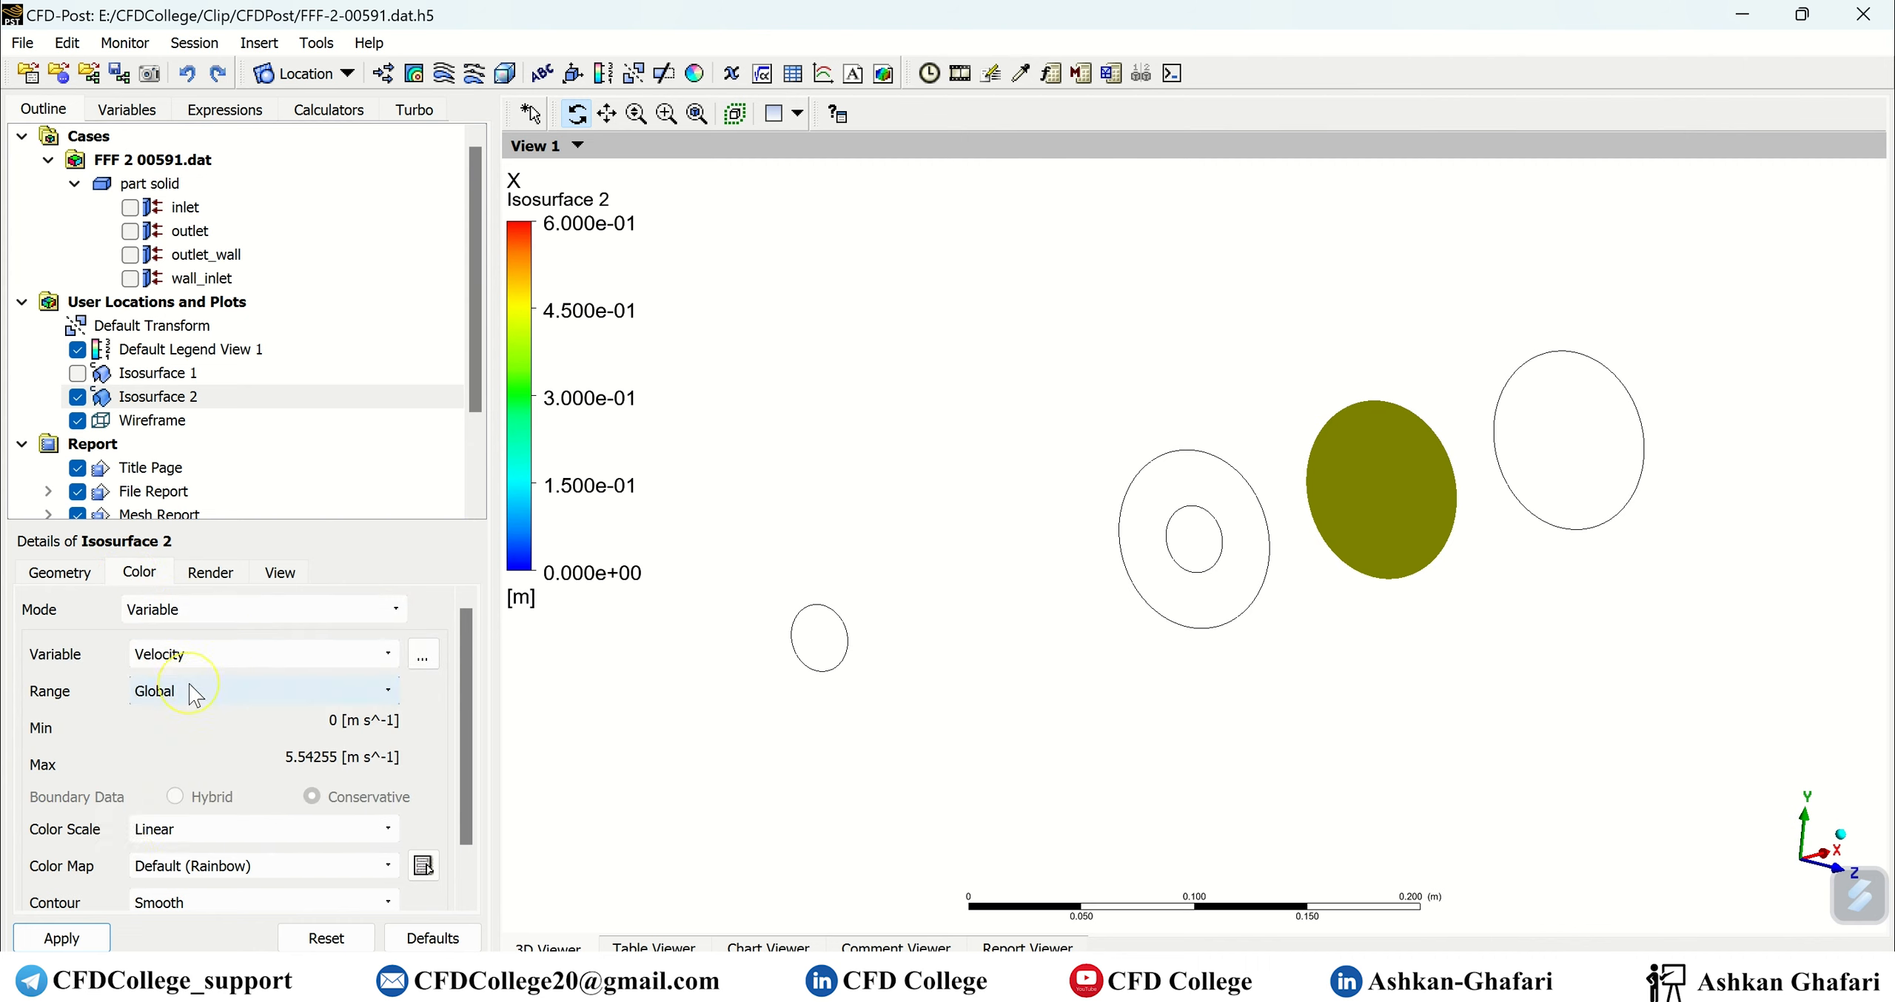
pyautogui.click(61, 938)
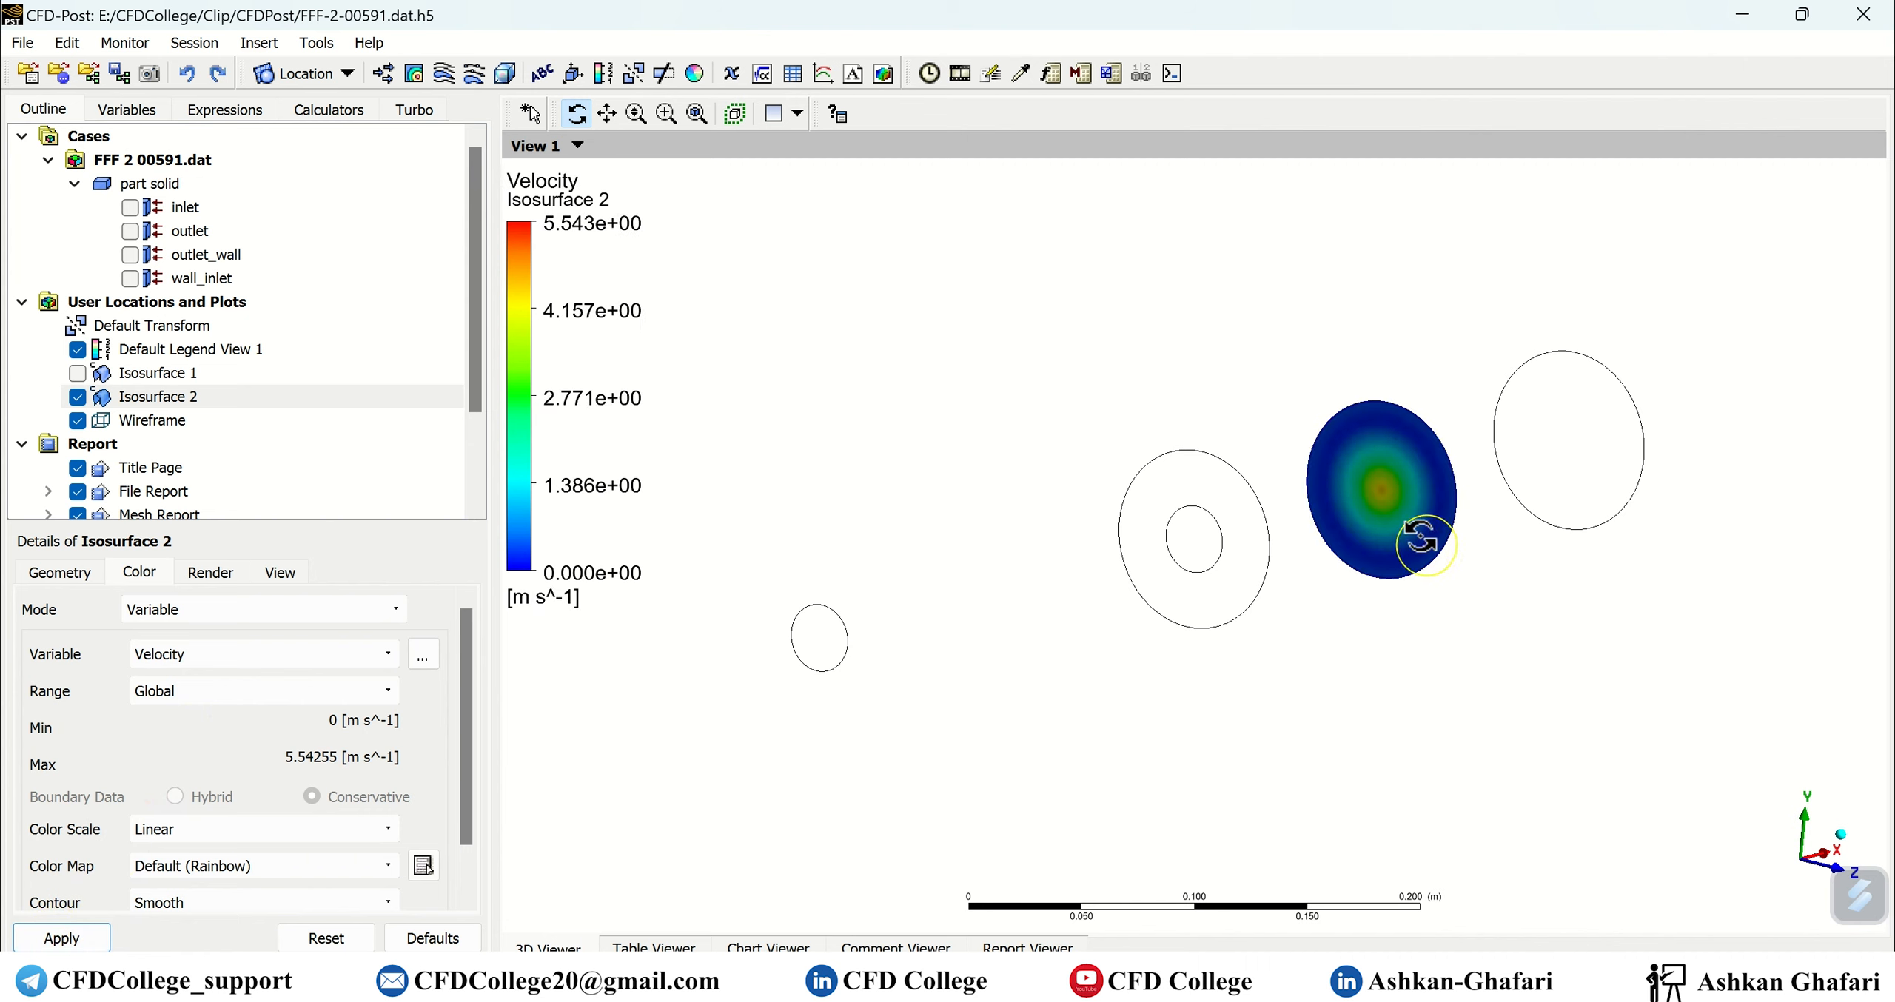
pyautogui.scroll(2, 1392, 490)
pyautogui.moveTo(1421, 580); pyautogui.dragTo(1396, 634)
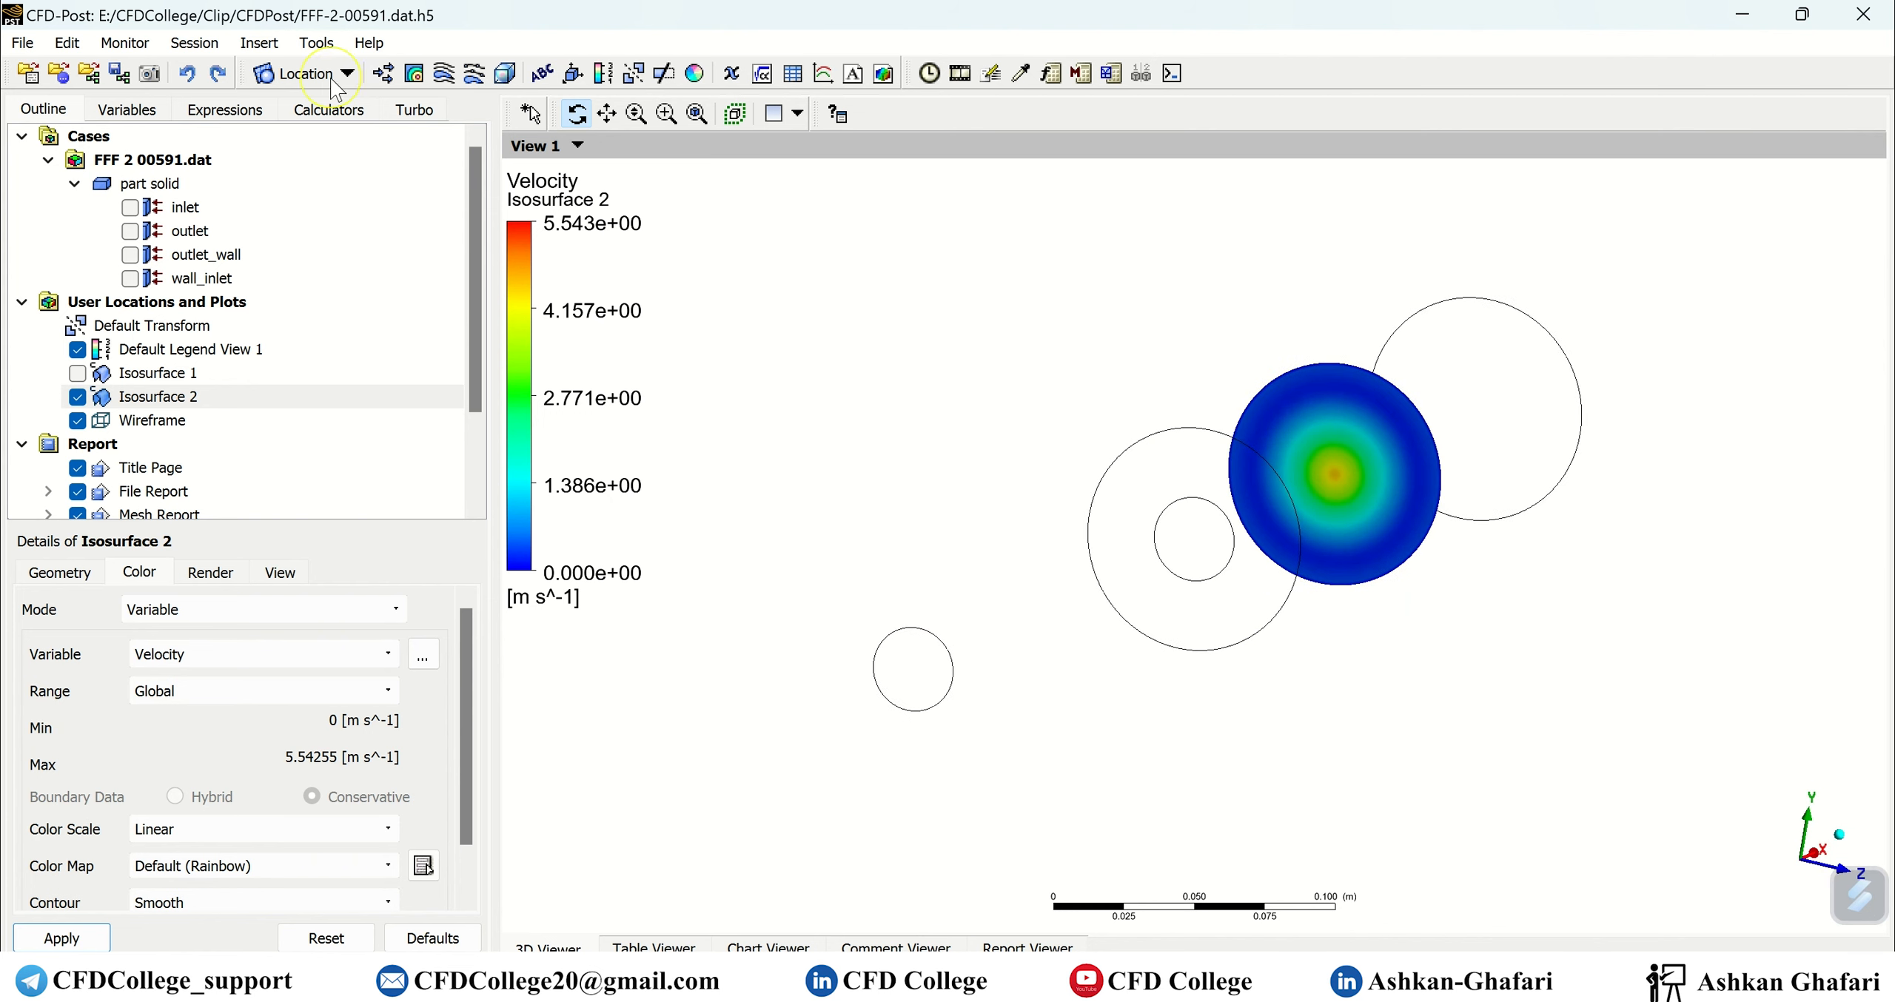
# Insert a third isosurface with the suggested name, define it by the variable X at 0.15 m and apply it.
pyautogui.click(303, 73)
pyautogui.click(313, 228)
pyautogui.click(390, 332)
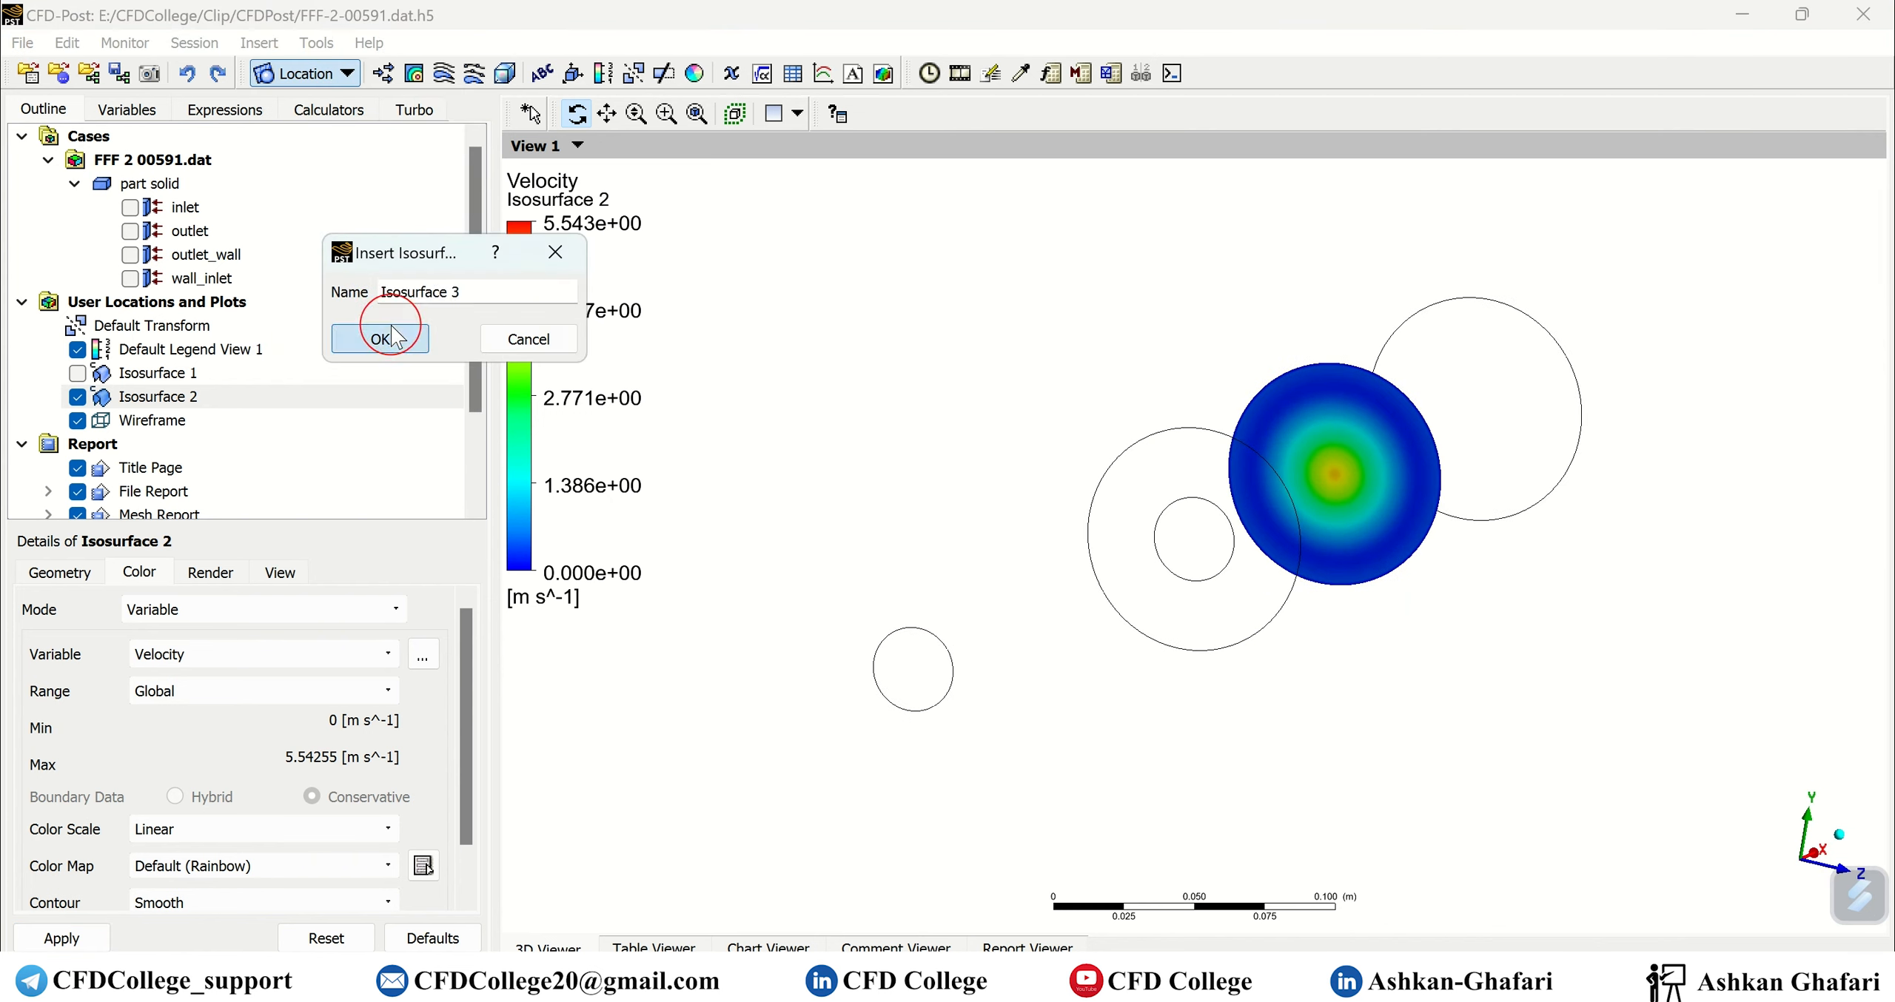
pyautogui.click(204, 741)
pyautogui.click(191, 672)
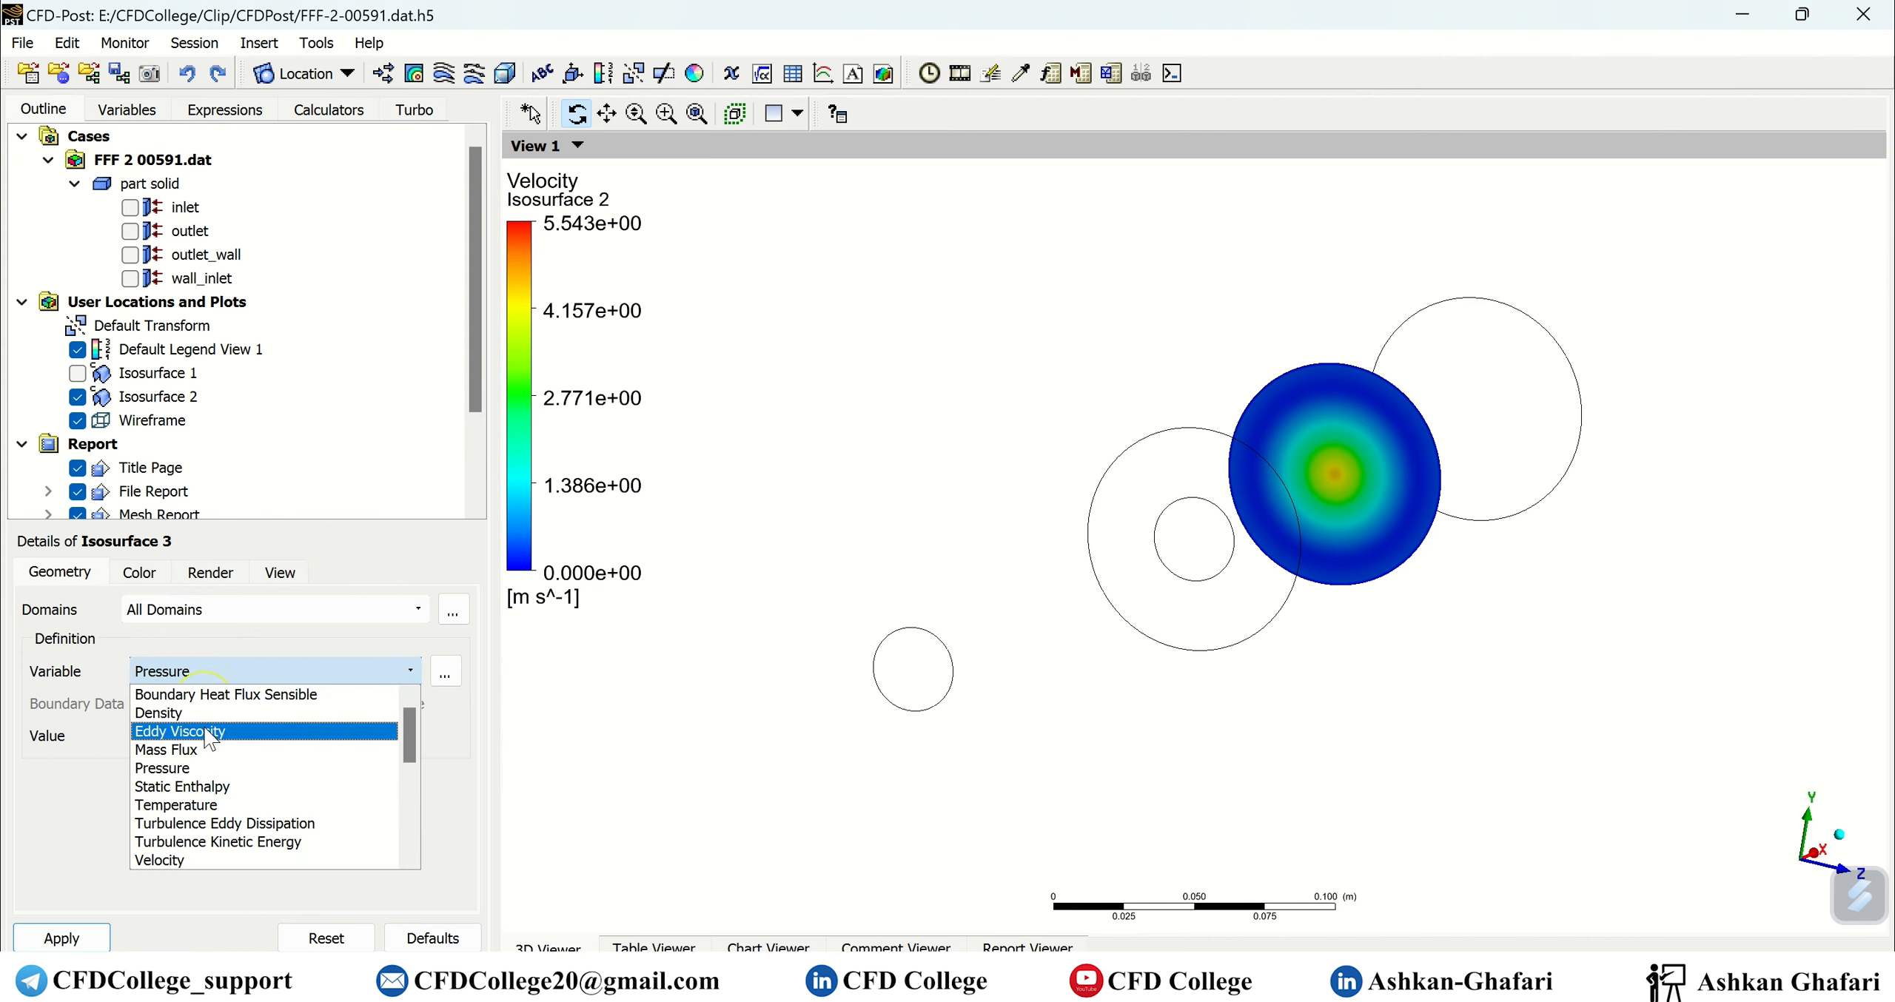
pyautogui.scroll(-5, 185, 829)
pyautogui.click(177, 823)
pyautogui.click(178, 737)
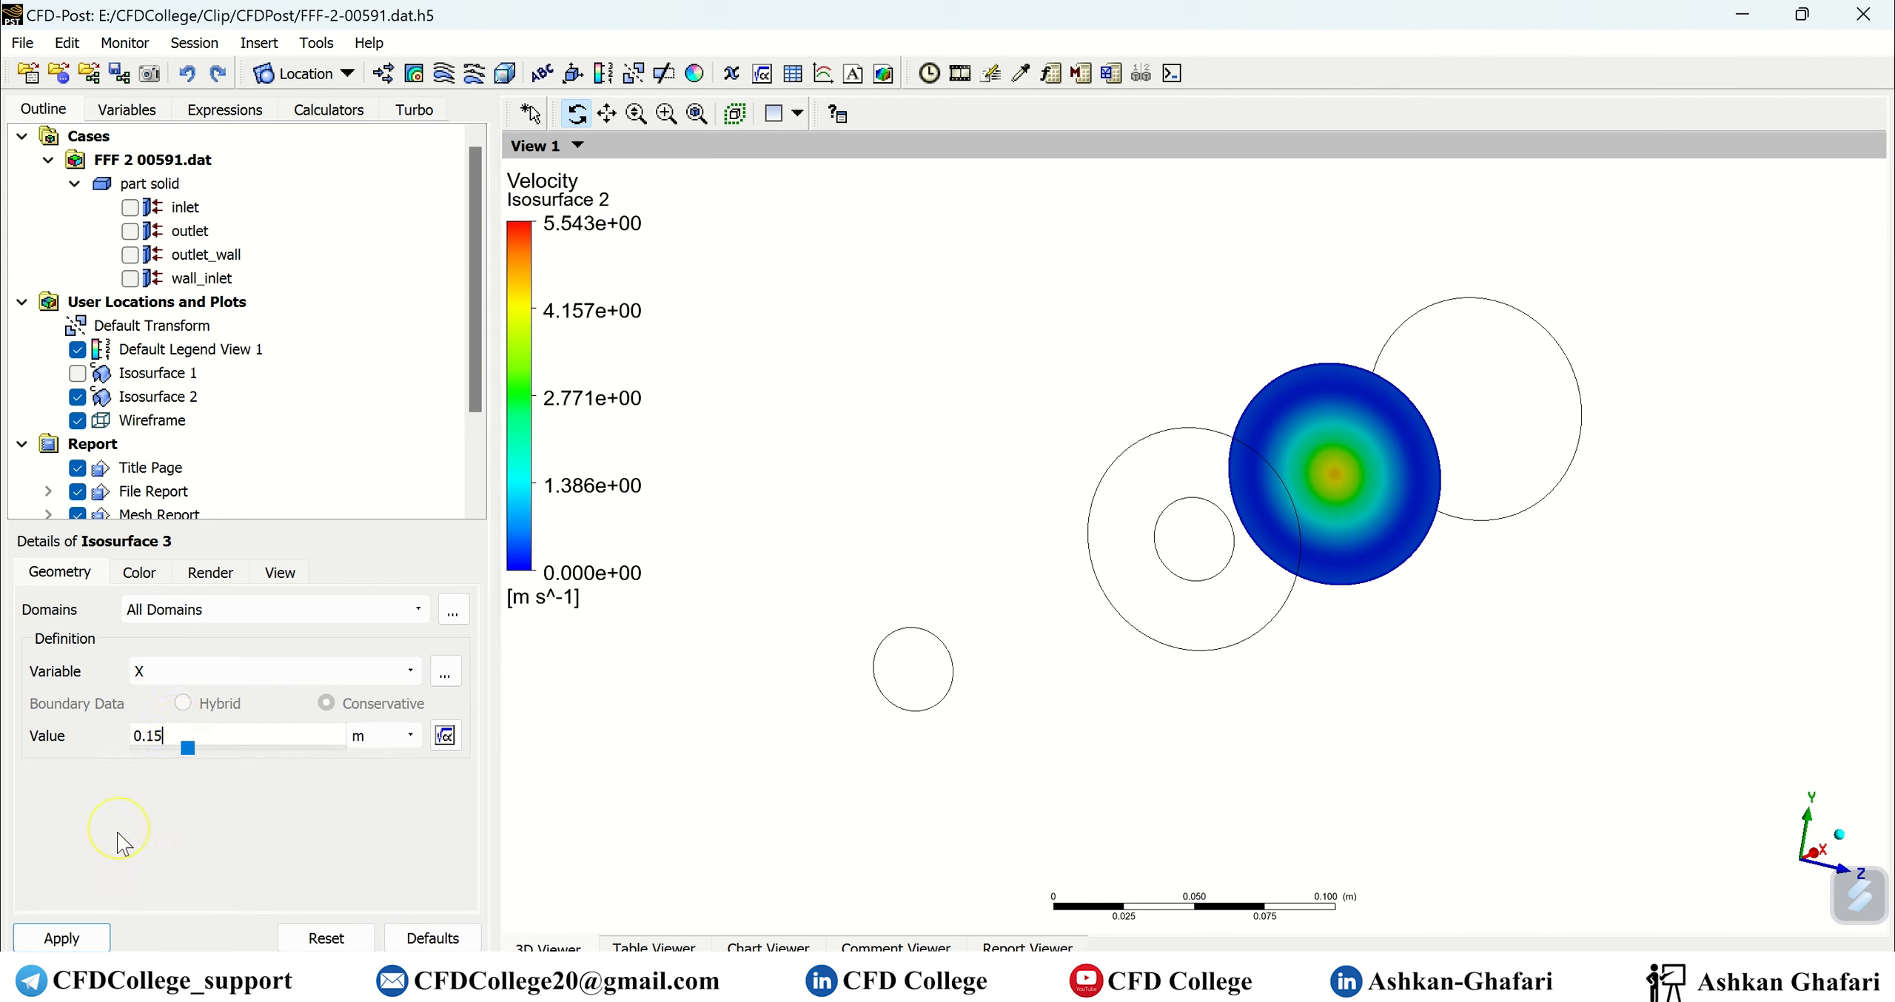
pyautogui.click(68, 935)
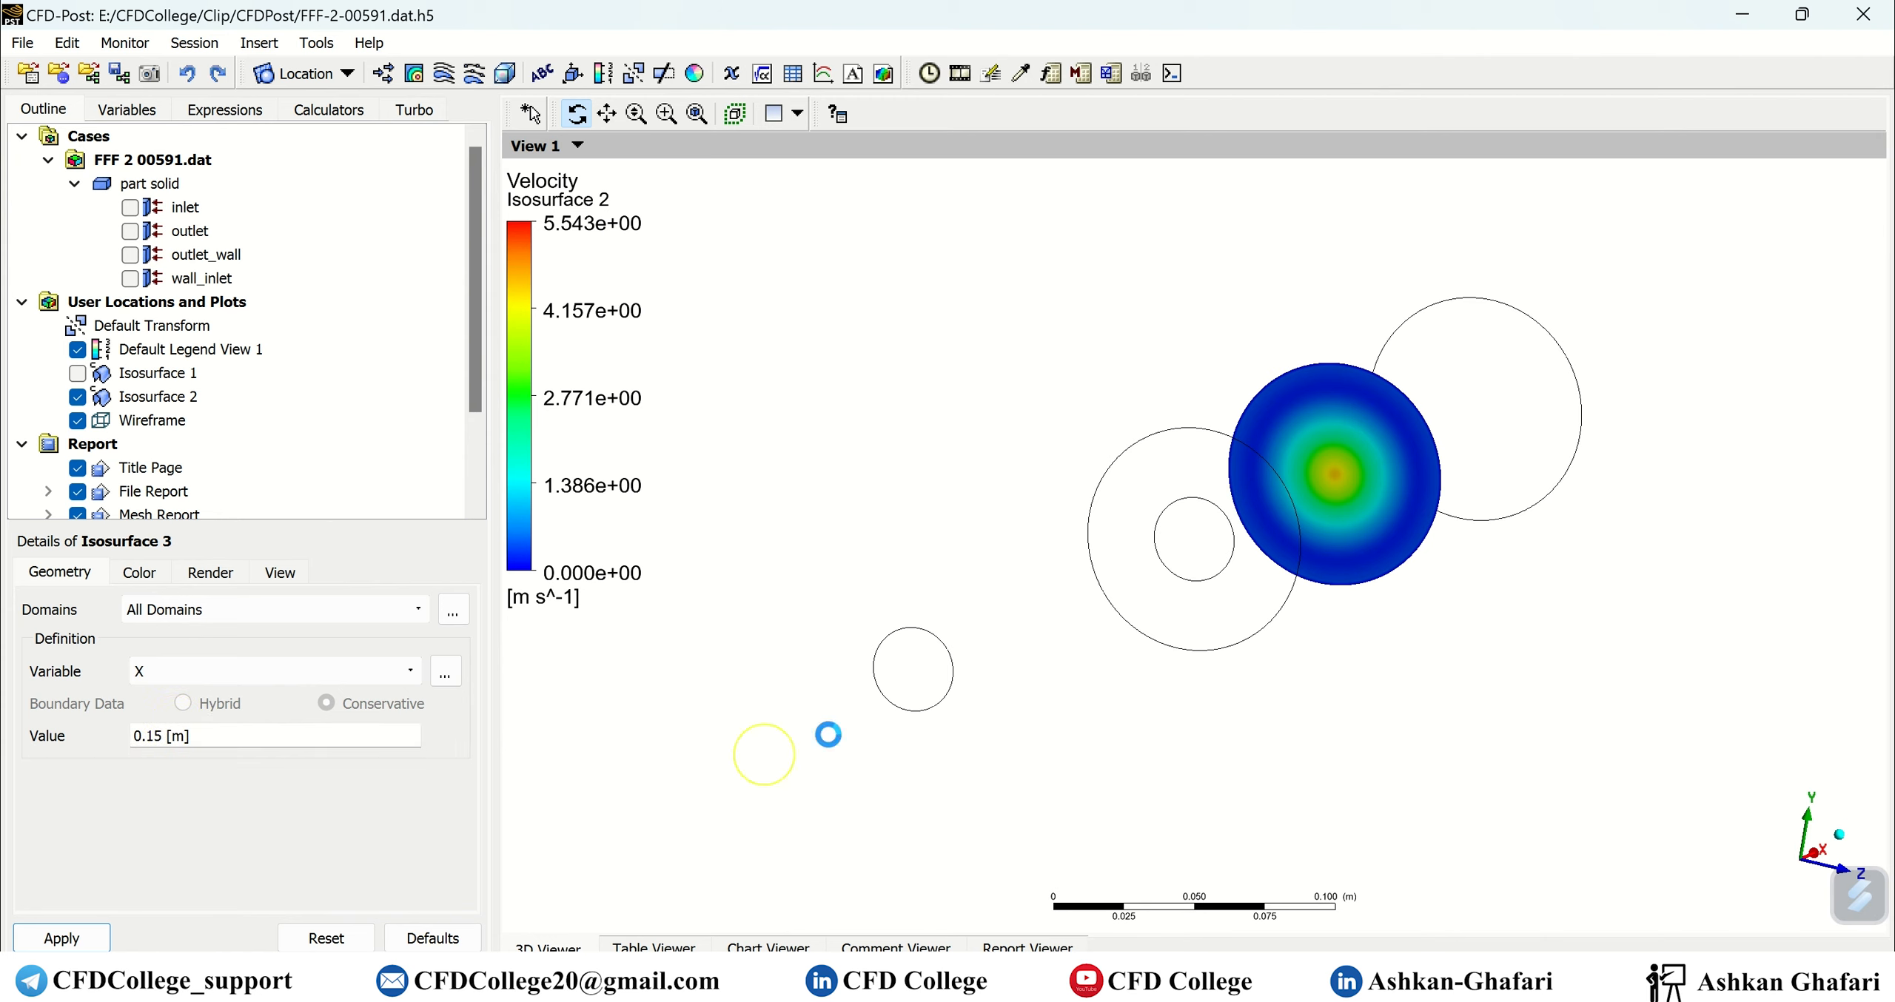
# Color Isosurface 3 by the variable Velocity and apply it.
pyautogui.click(140, 574)
pyautogui.click(207, 609)
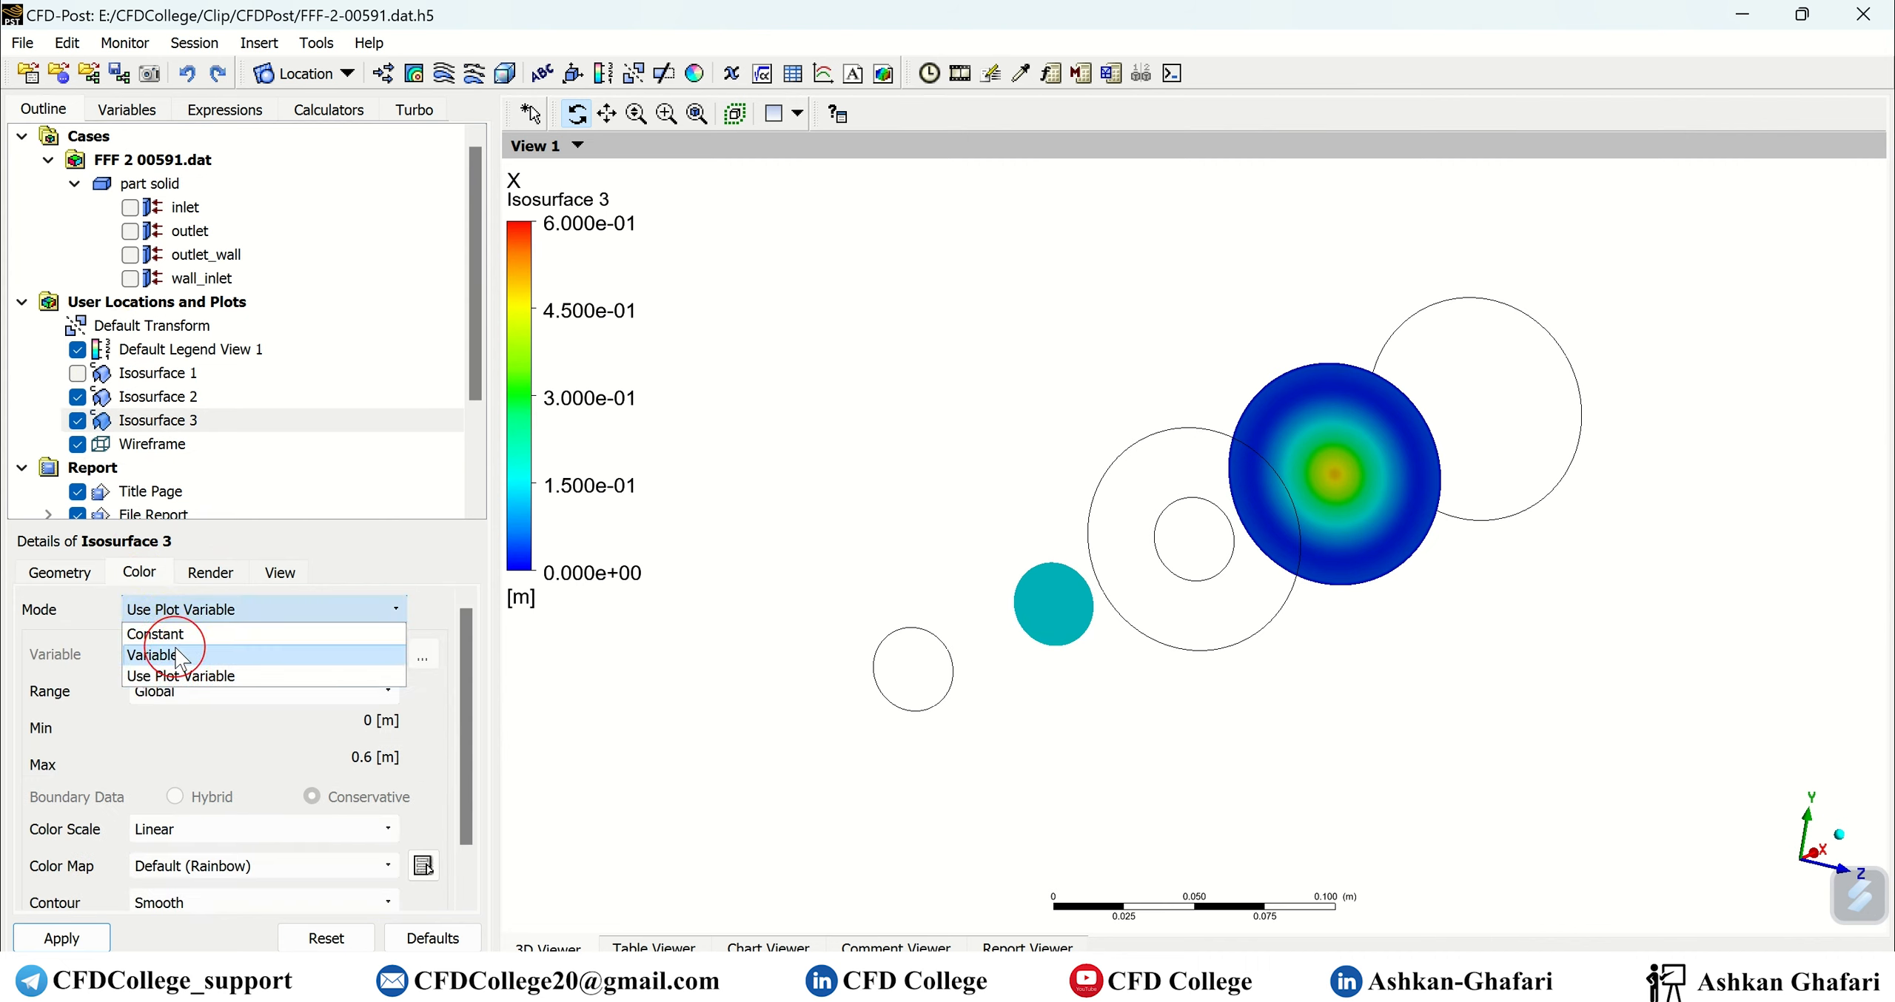
pyautogui.click(200, 658)
pyautogui.click(211, 662)
pyautogui.scroll(10, 194, 740)
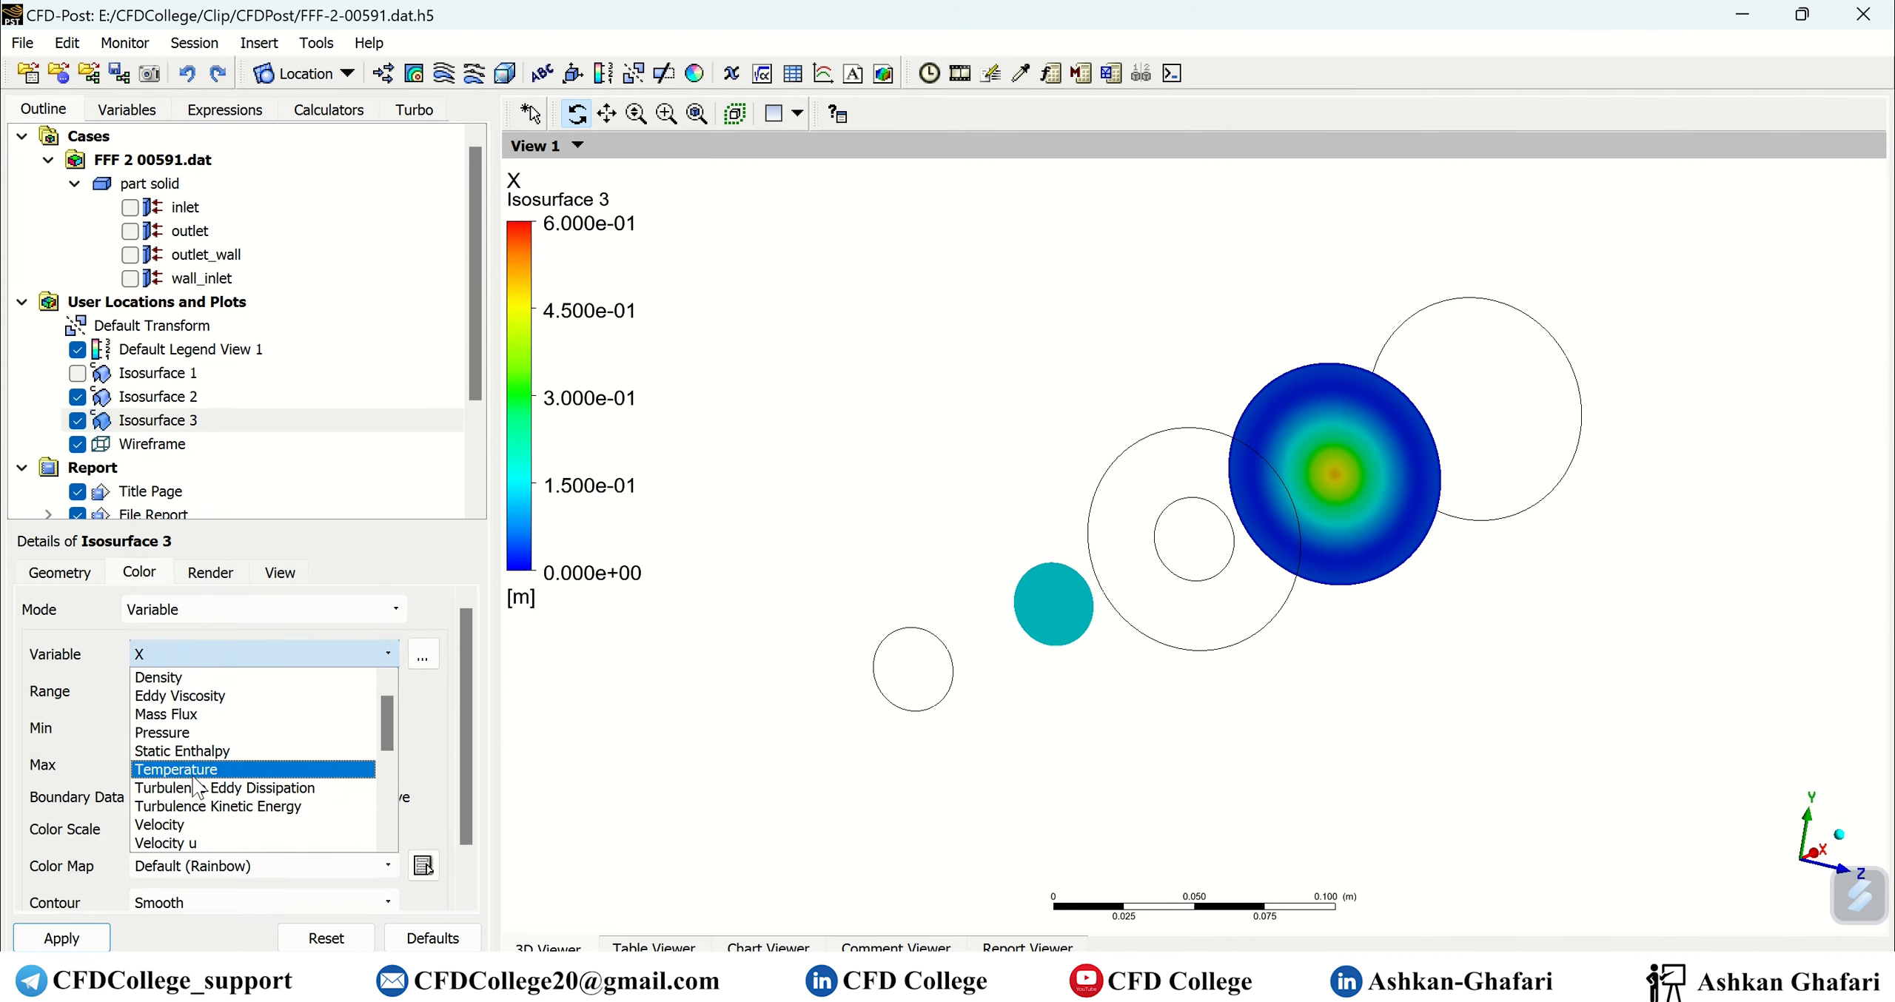
pyautogui.scroll(-2, 194, 740)
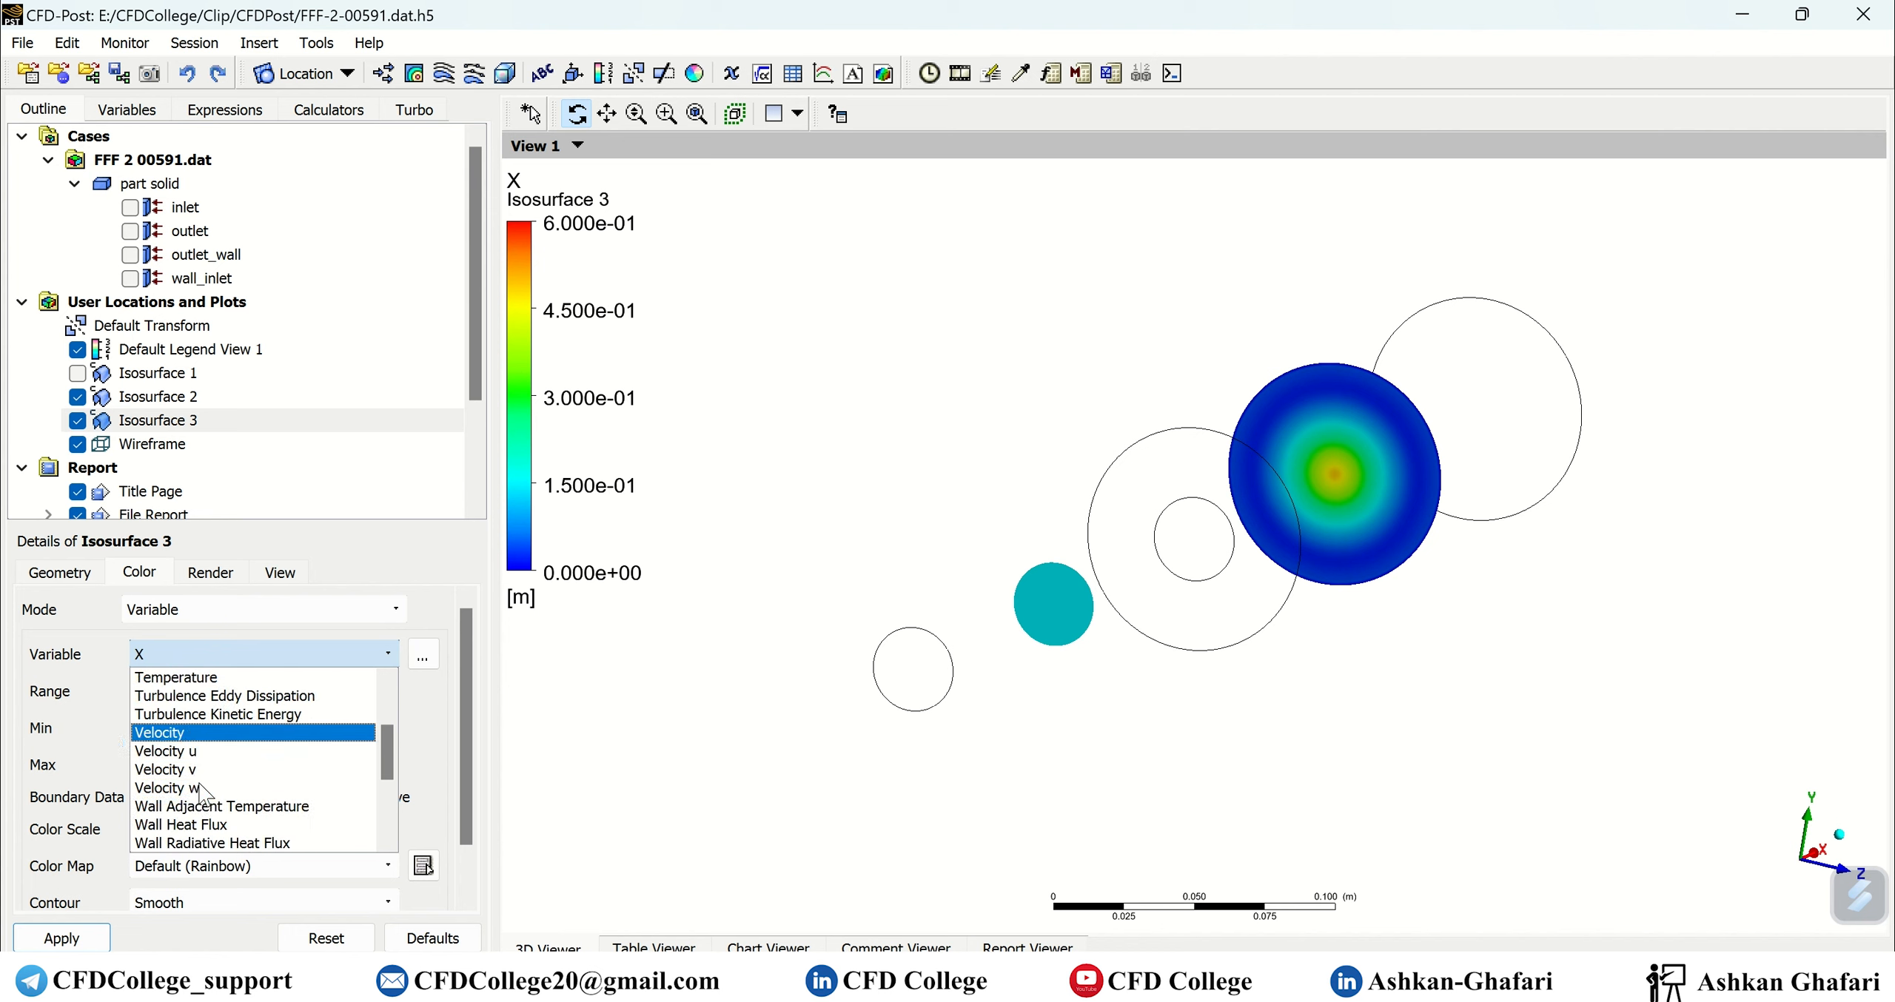
pyautogui.click(194, 733)
pyautogui.click(70, 939)
pyautogui.moveTo(1269, 656); pyautogui.dragTo(1316, 663)
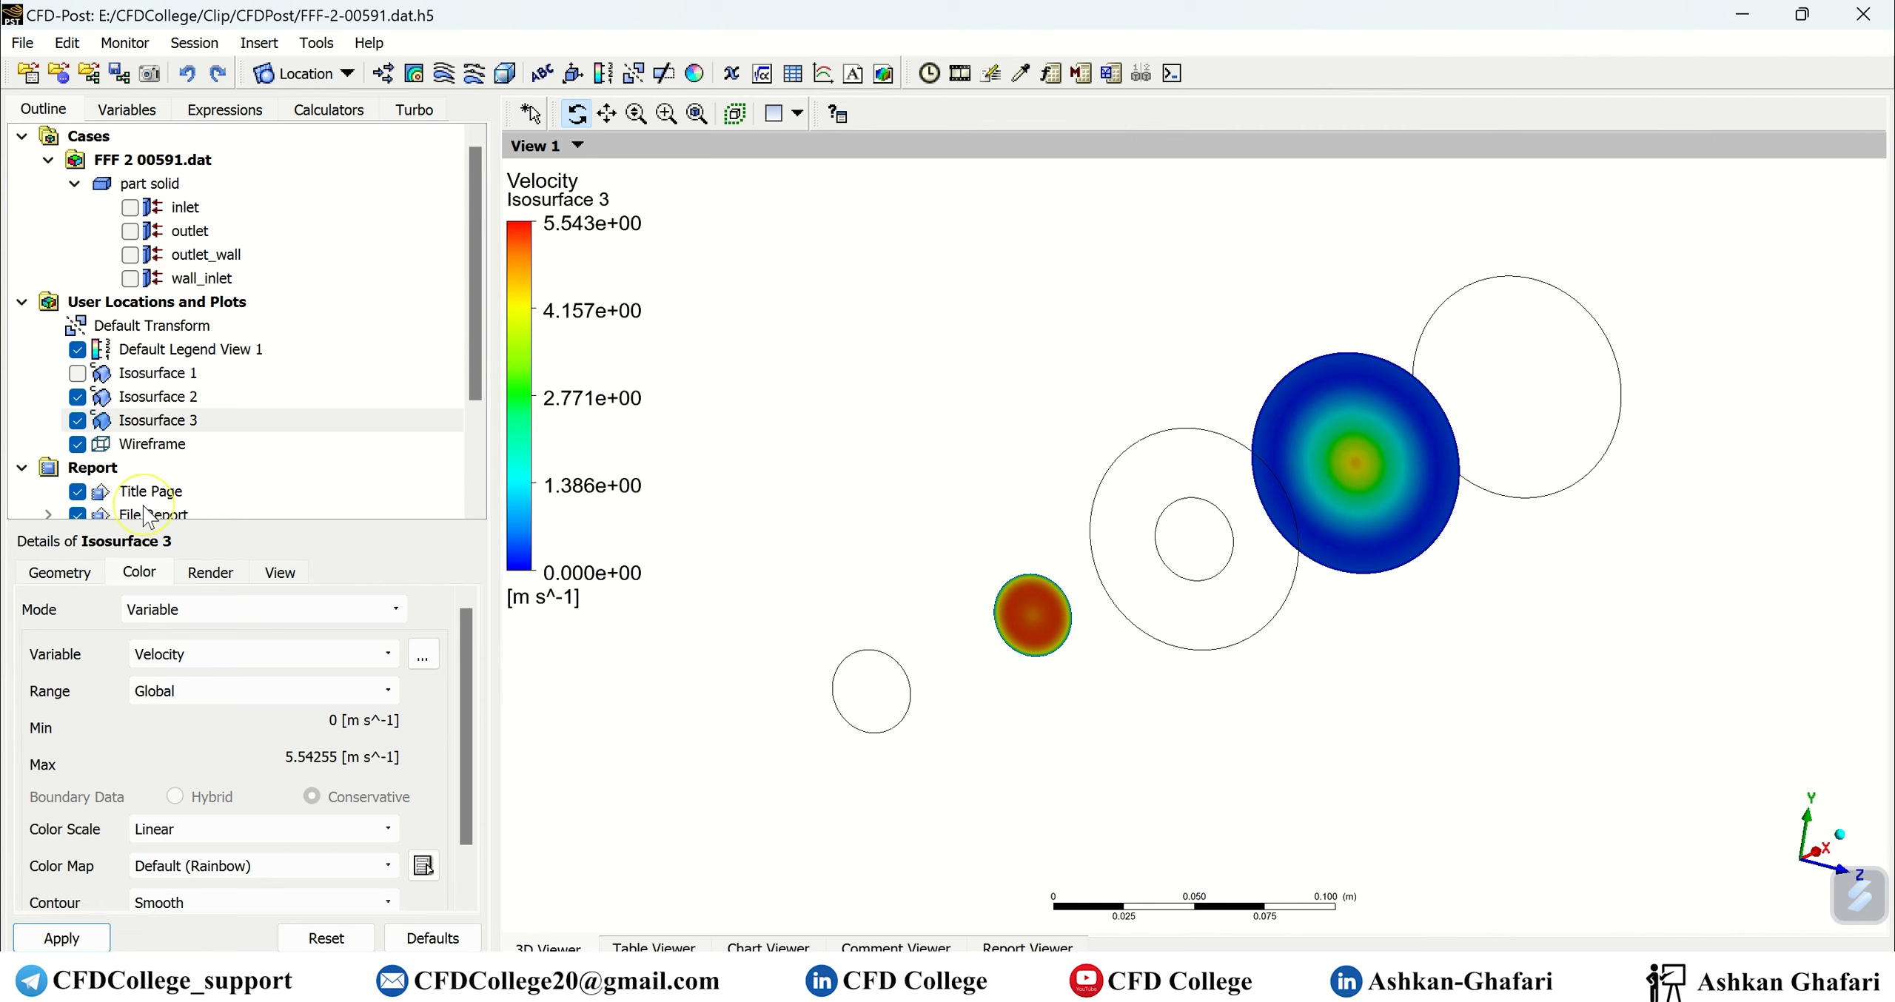
# Show the Z isosurface, Isosurface 1, and hide the two X isosurfaces, Isosurface 2 and Isosurface 3.
pyautogui.click(72, 574)
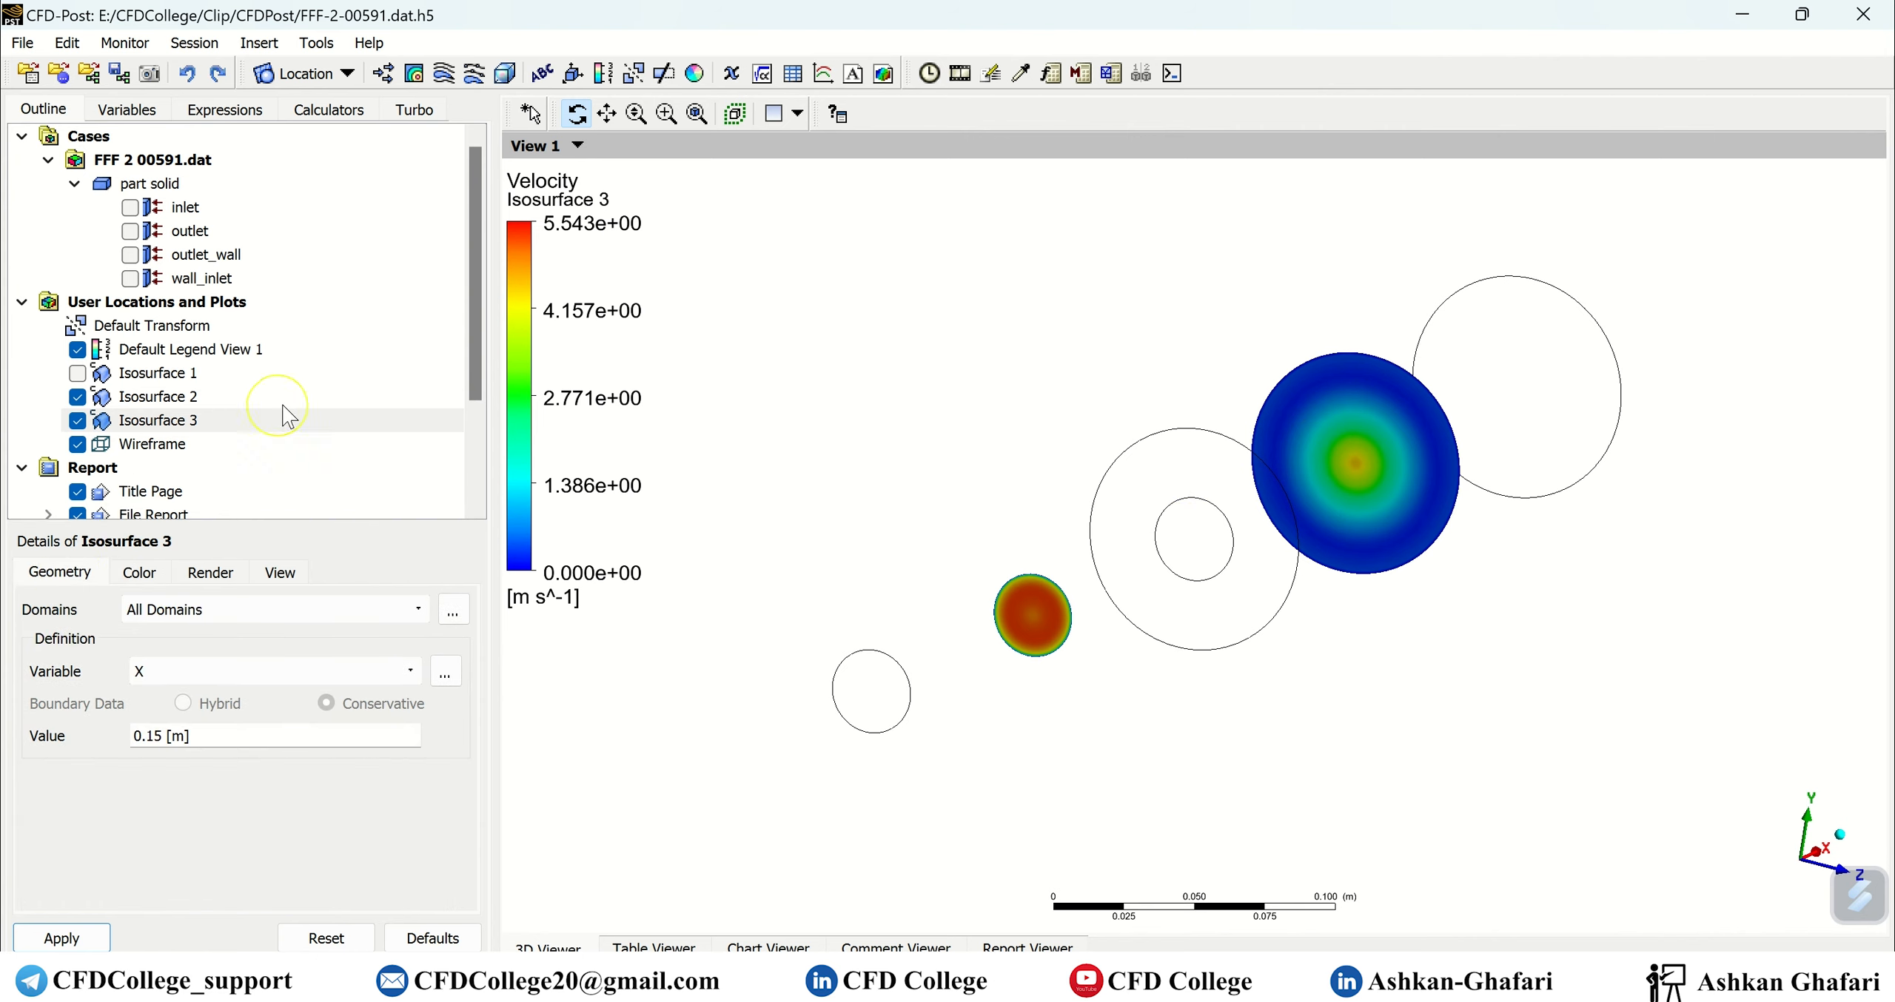
pyautogui.click(77, 397)
pyautogui.click(76, 421)
pyautogui.click(77, 420)
pyautogui.click(77, 397)
pyautogui.click(77, 373)
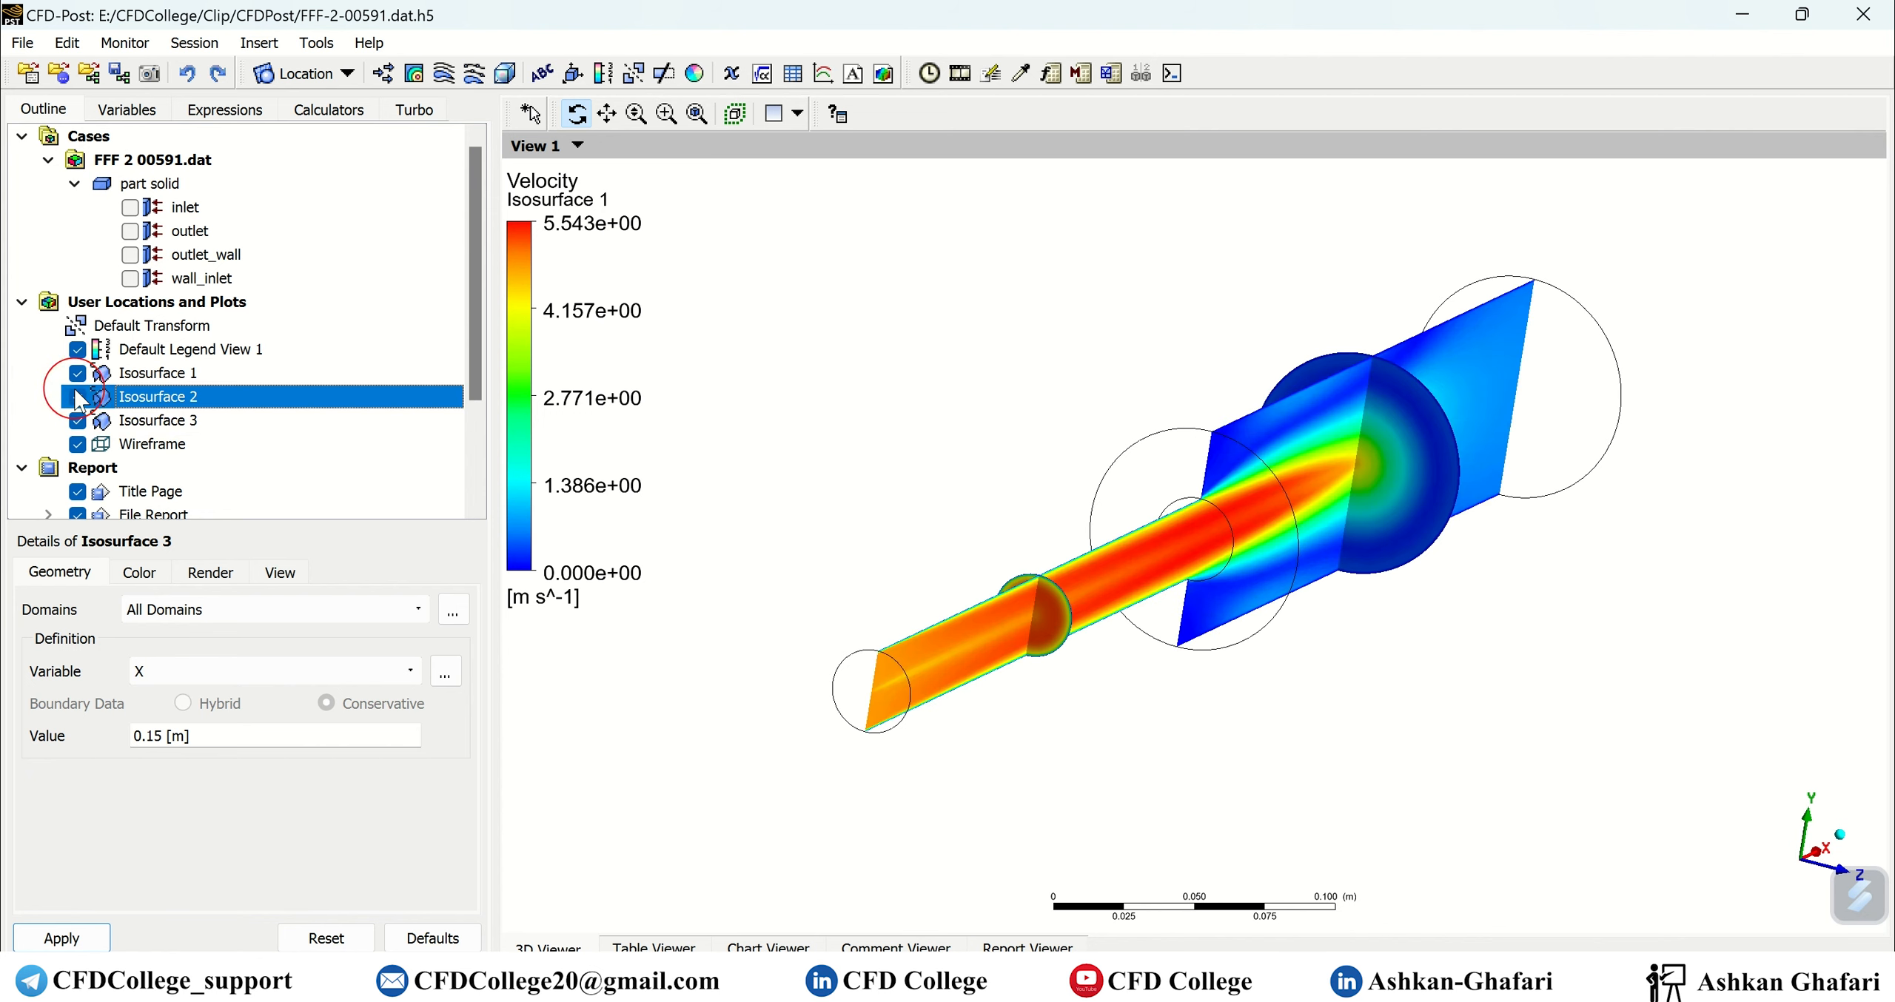
pyautogui.click(77, 397)
pyautogui.click(77, 420)
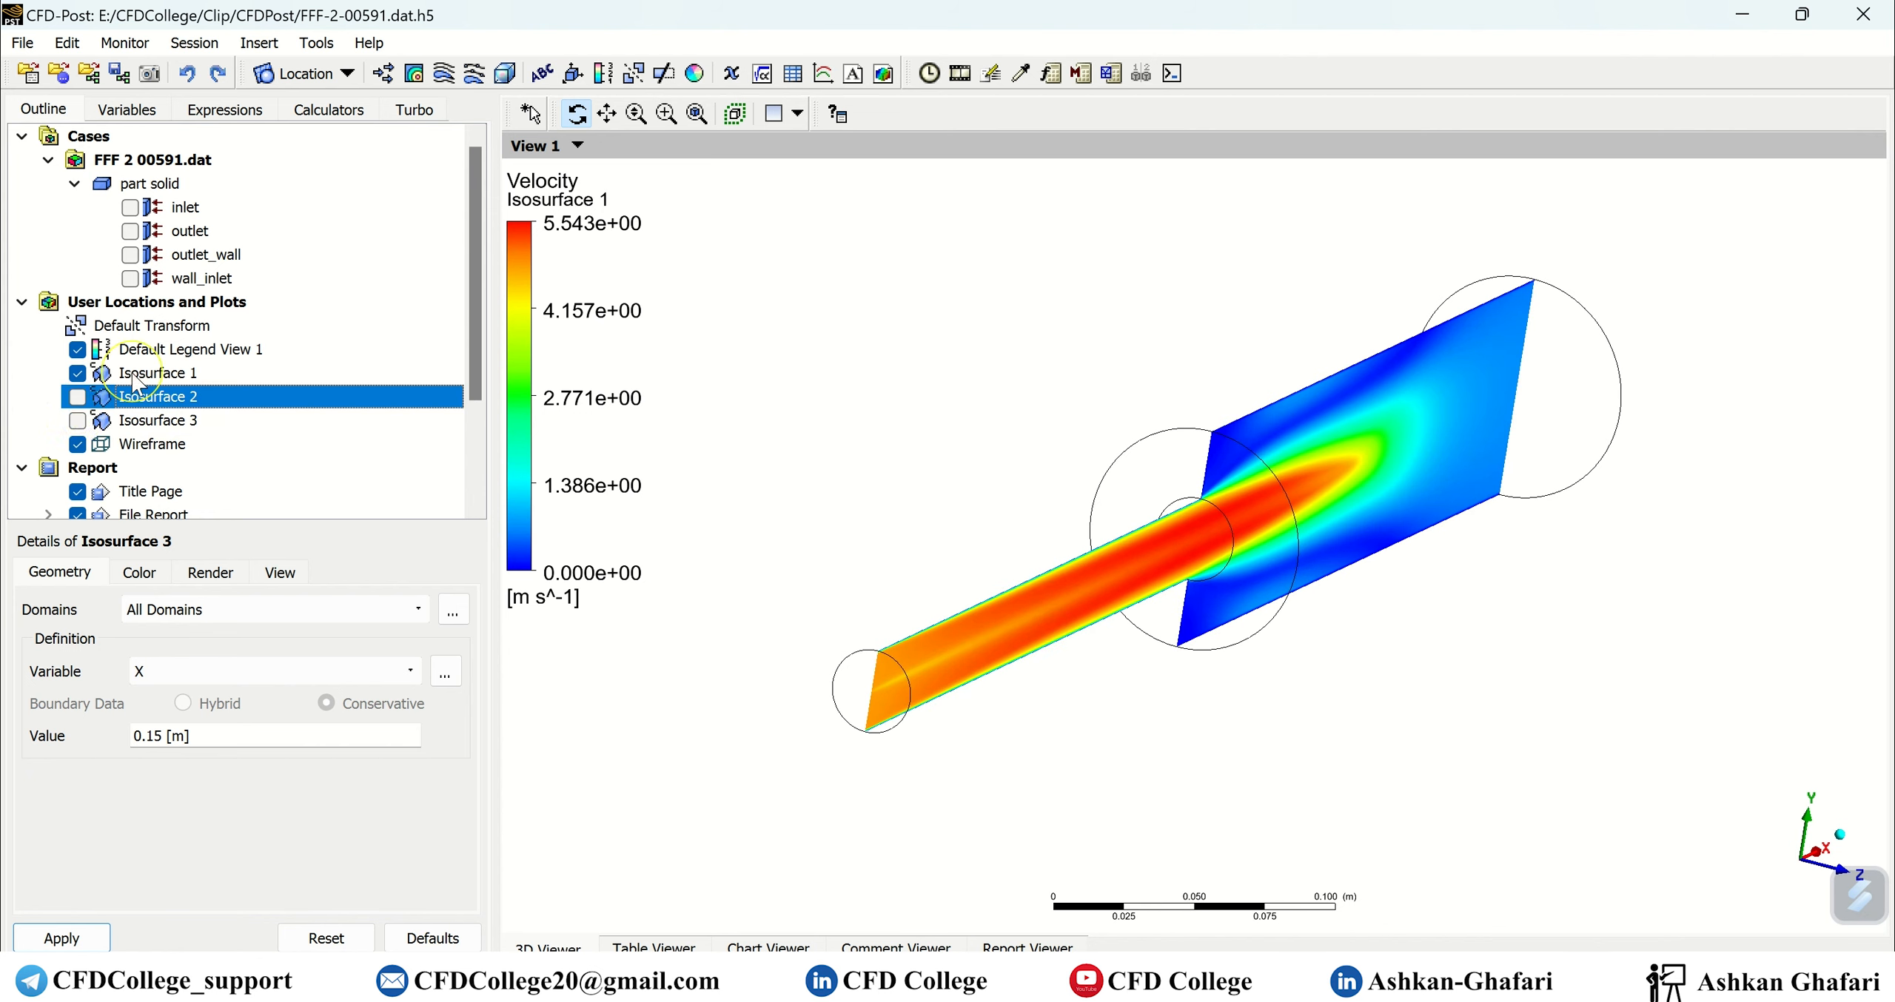
# Insert a contour plot with the suggested name, place it on Isosurface 1 with the Pressure variable, and apply it.
pyautogui.click(412, 74)
pyautogui.click(477, 178)
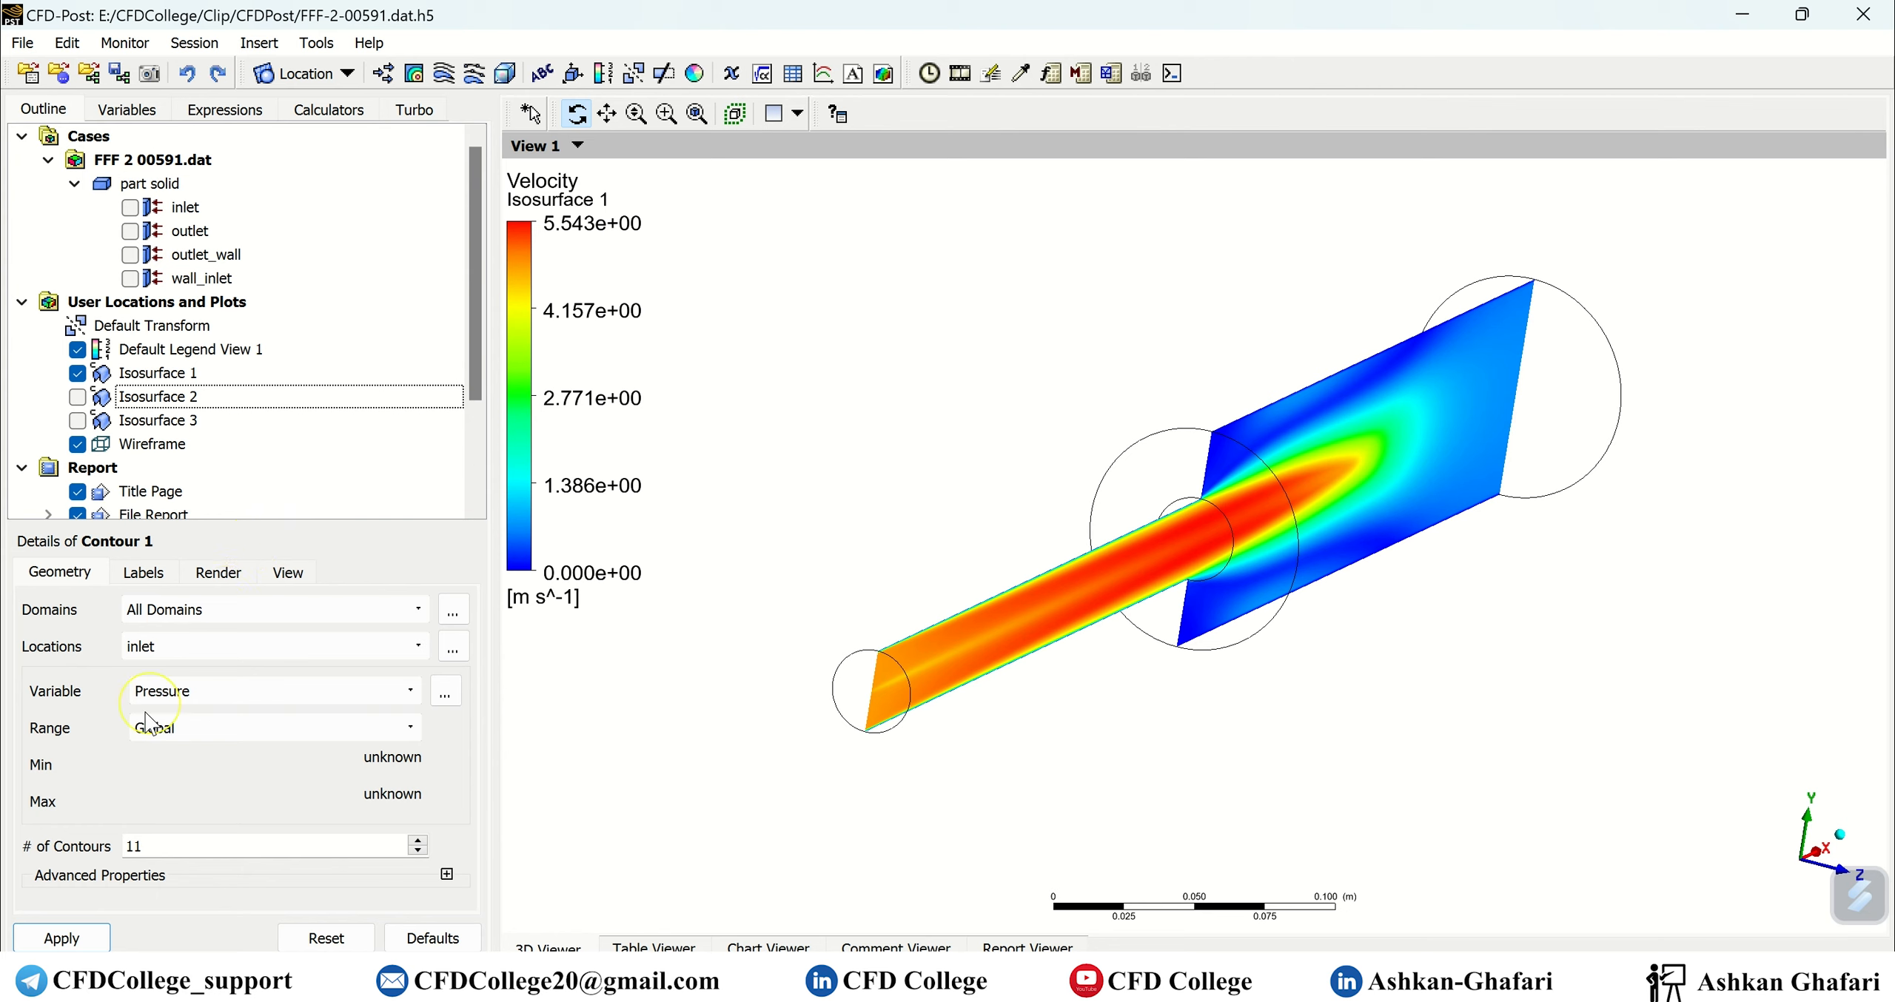
pyautogui.click(185, 650)
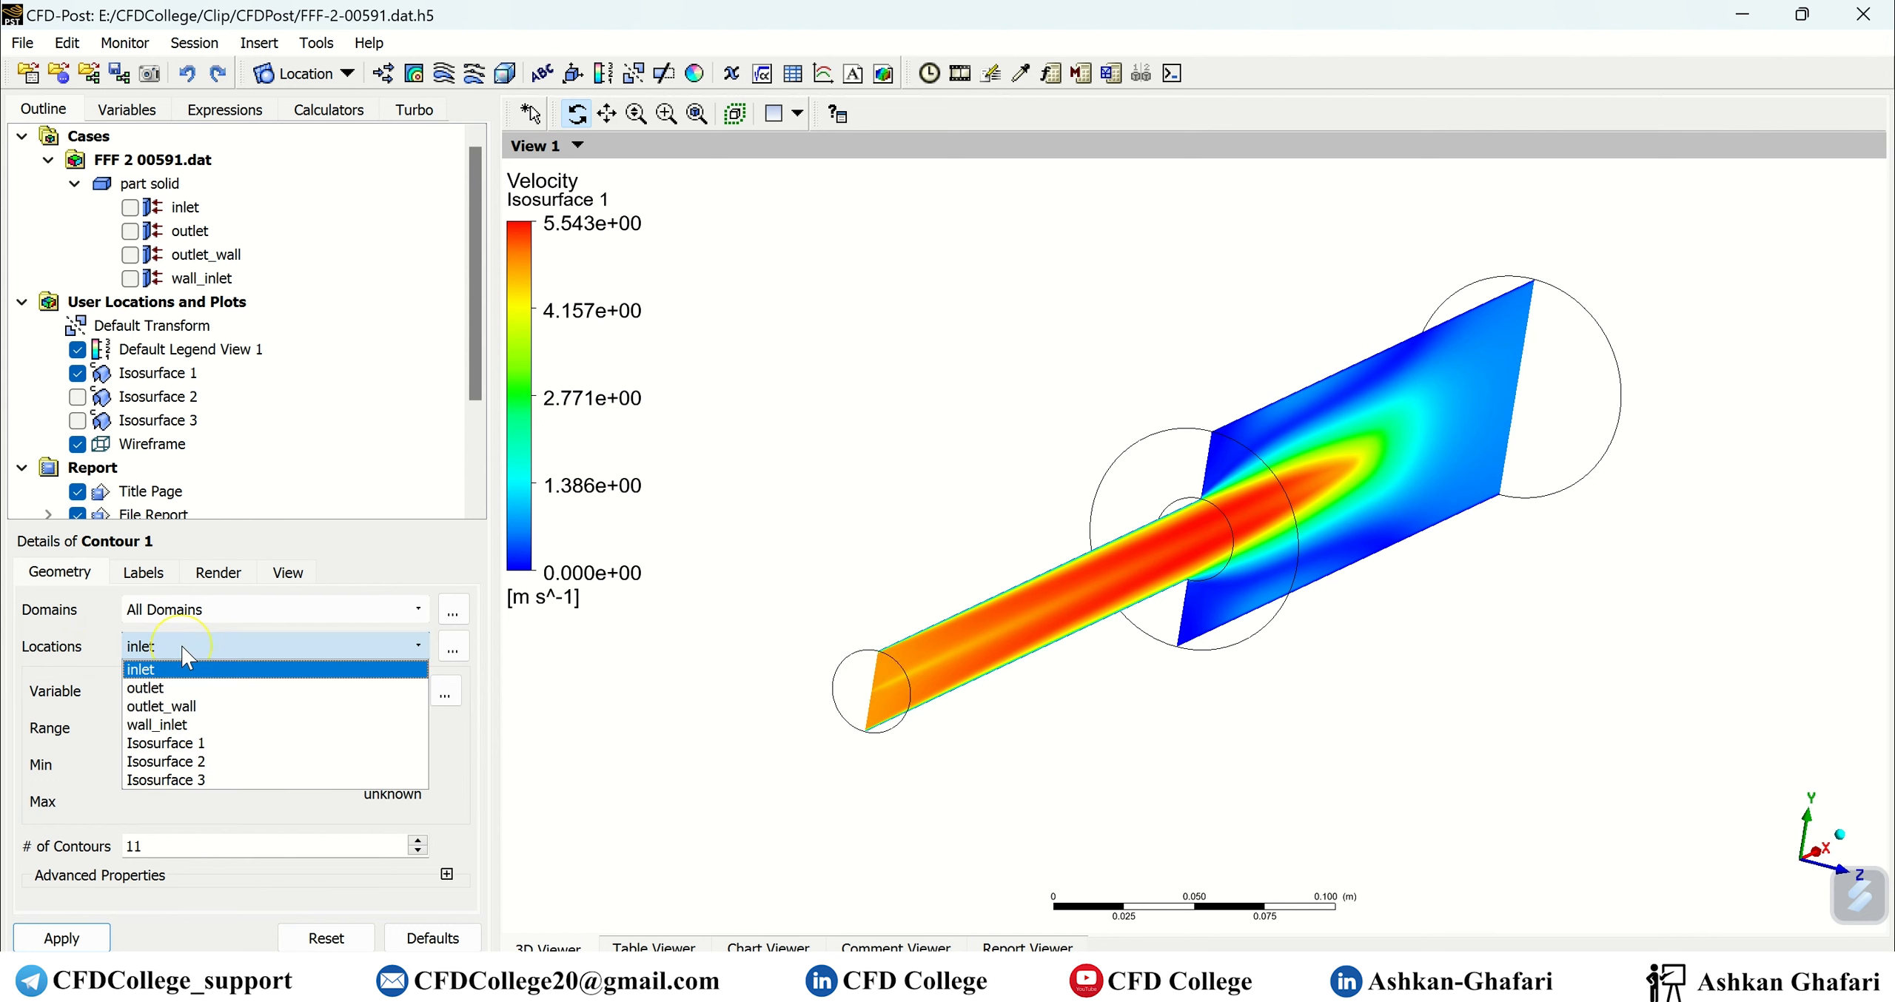
pyautogui.click(189, 744)
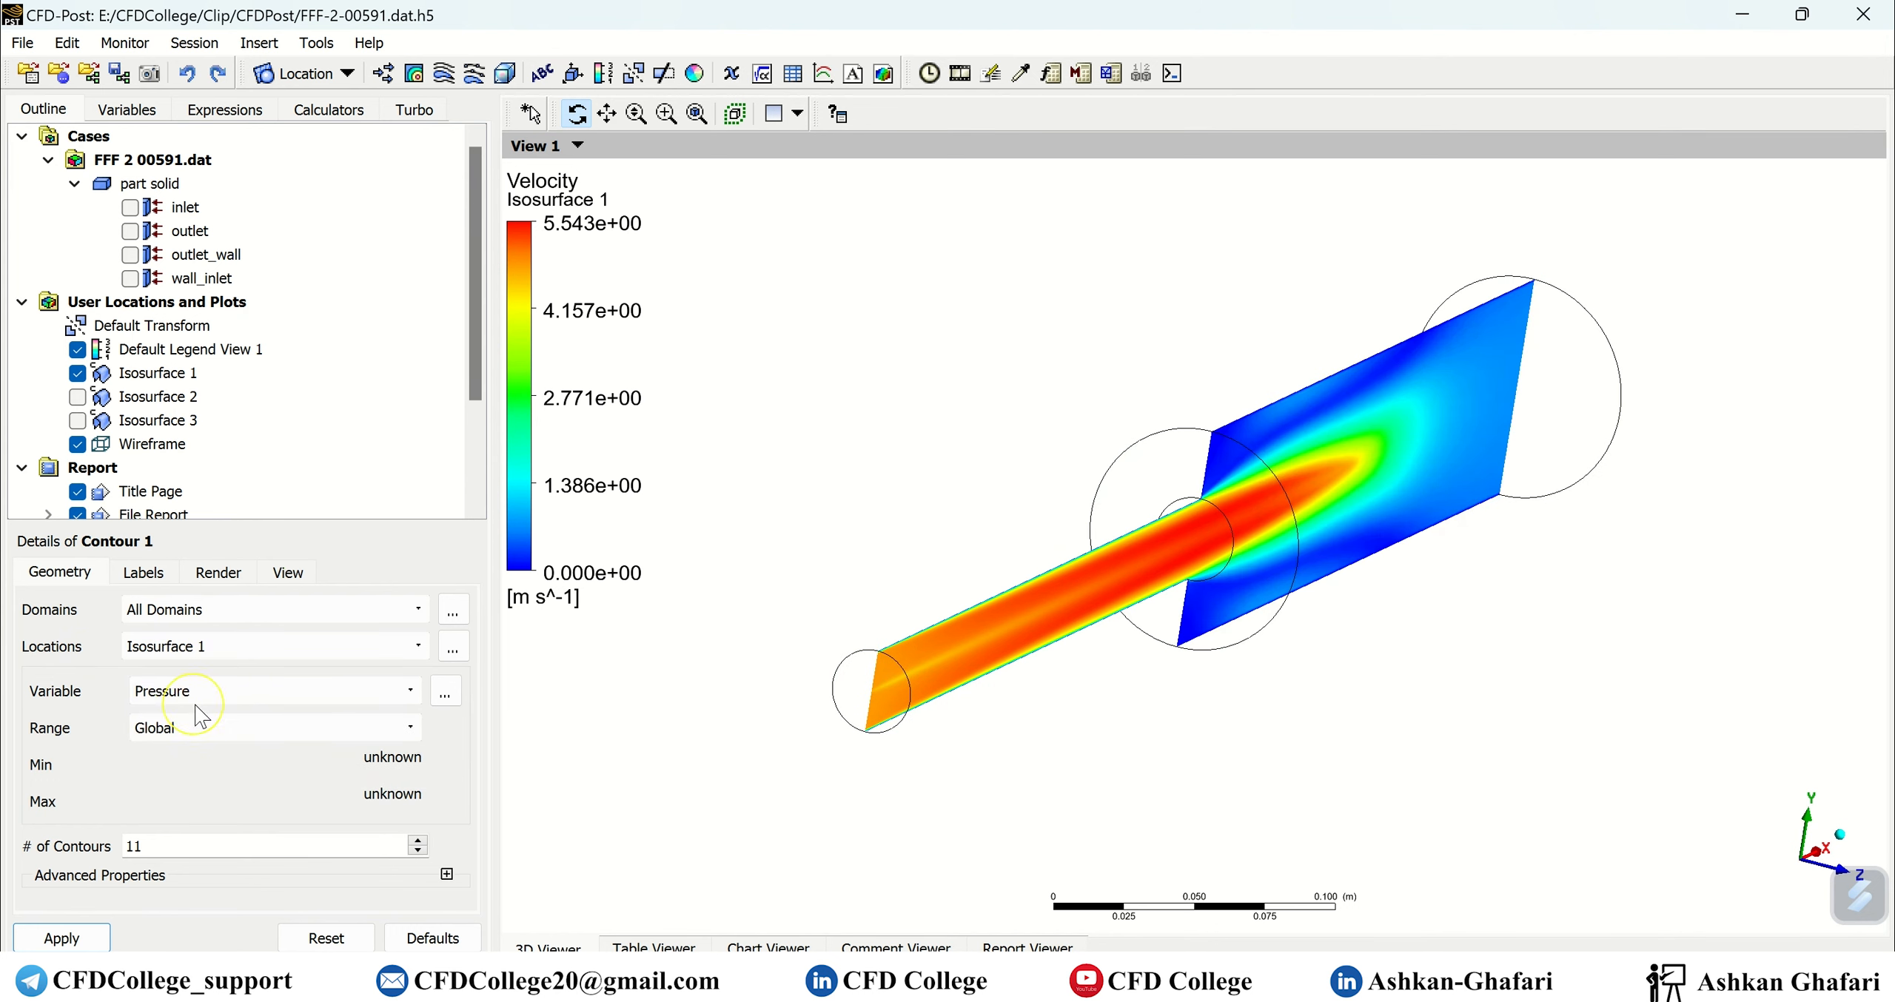
pyautogui.click(99, 937)
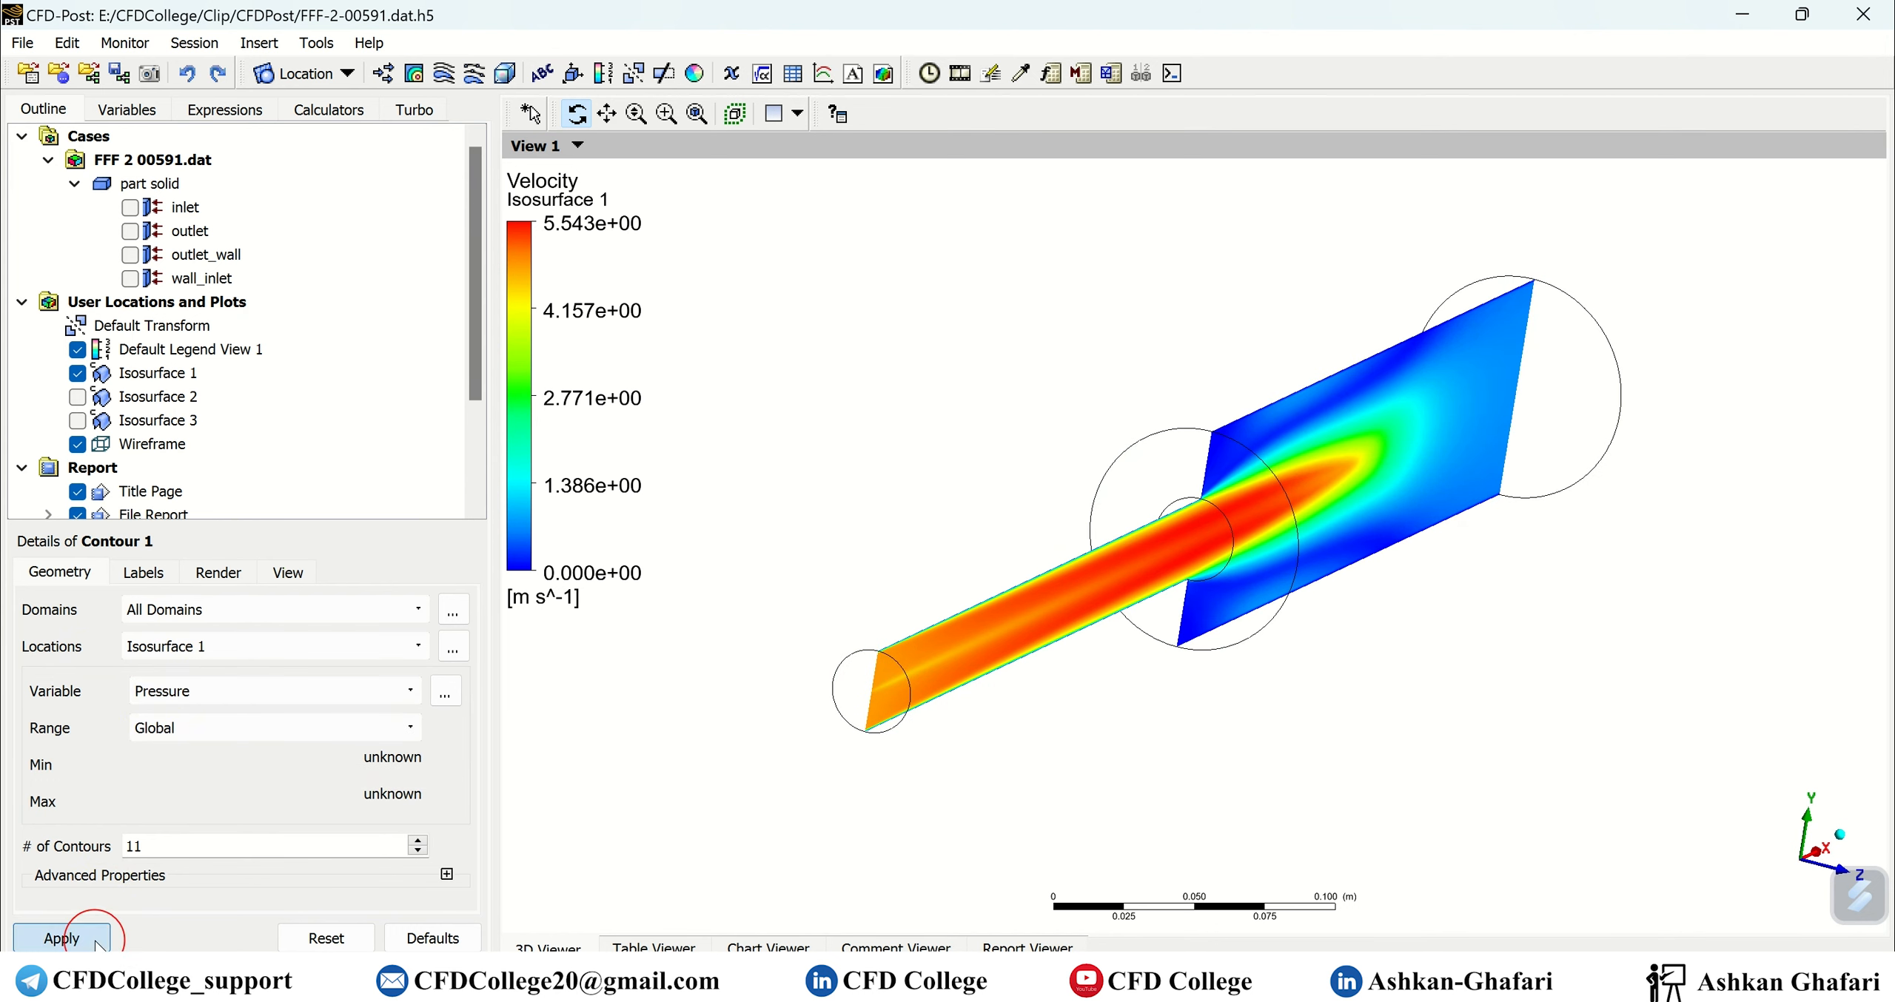
# Hide Isosurface 1 and examine the pressure contour face-on along the Z axis and at an angle.
pyautogui.click(77, 397)
pyautogui.moveTo(867, 554); pyautogui.dragTo(1742, 798)
pyautogui.click(1801, 864)
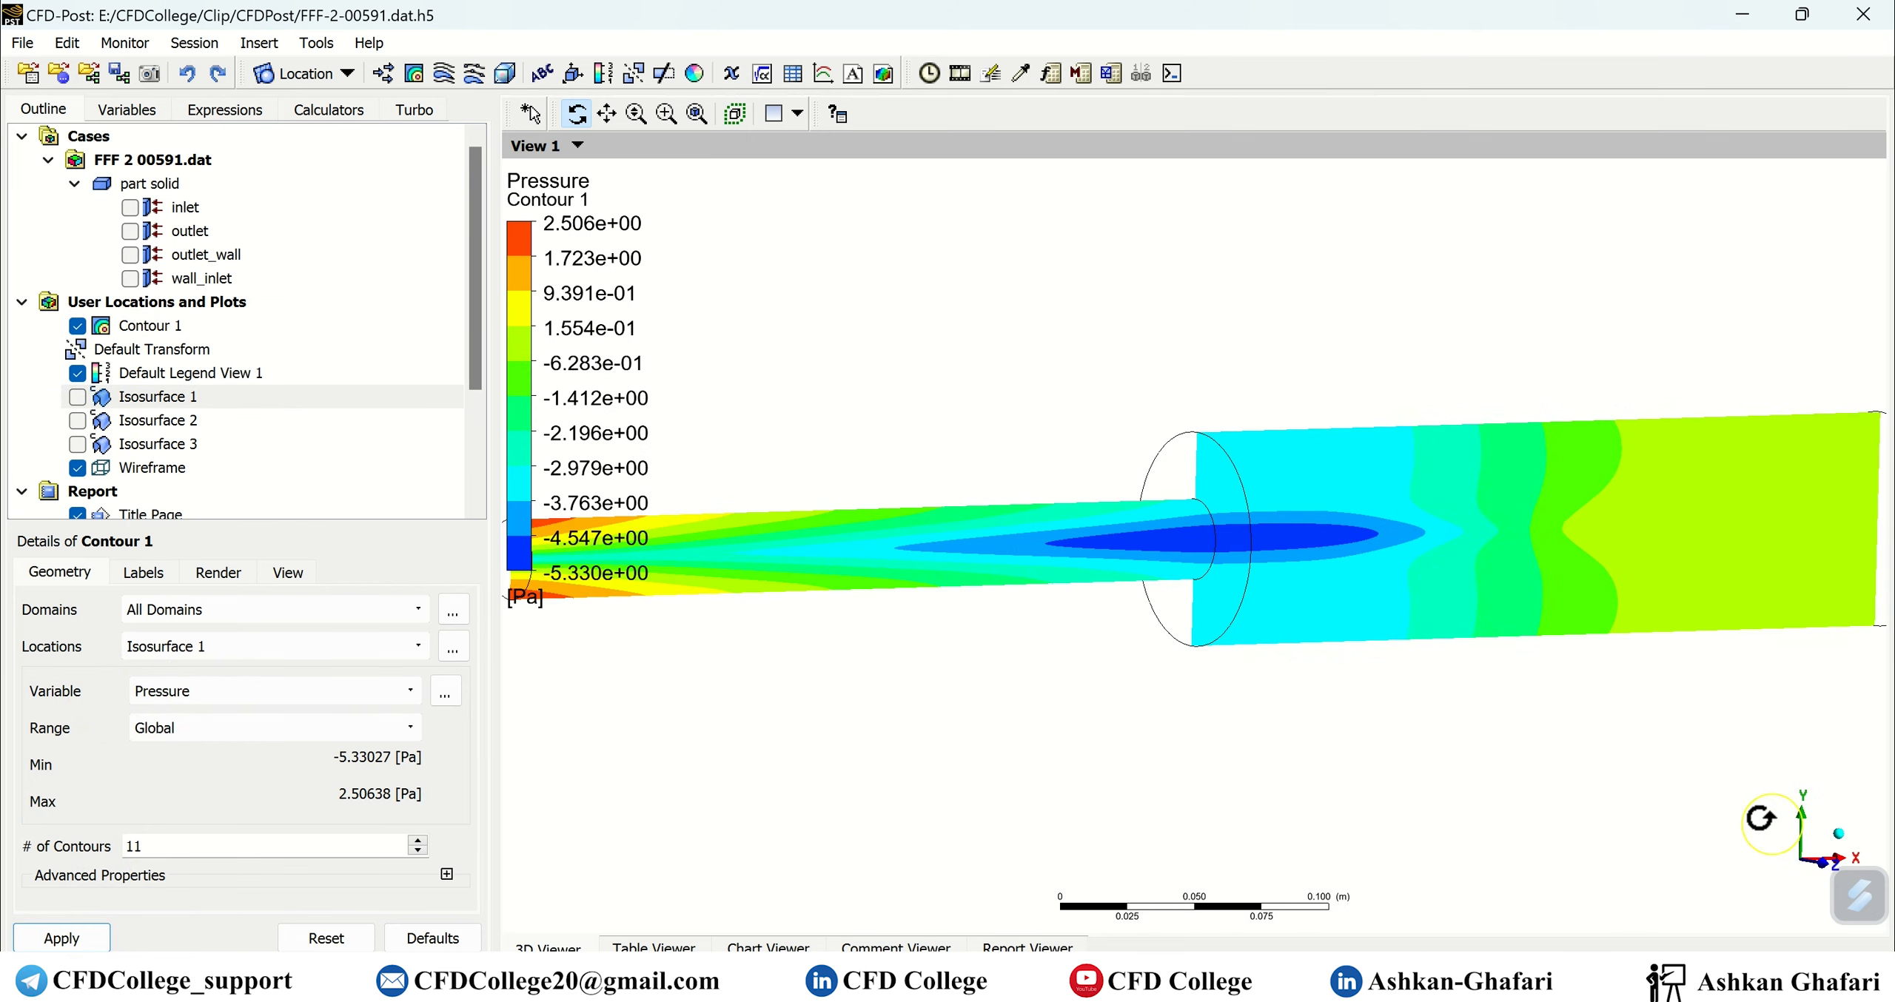
pyautogui.click(1808, 873)
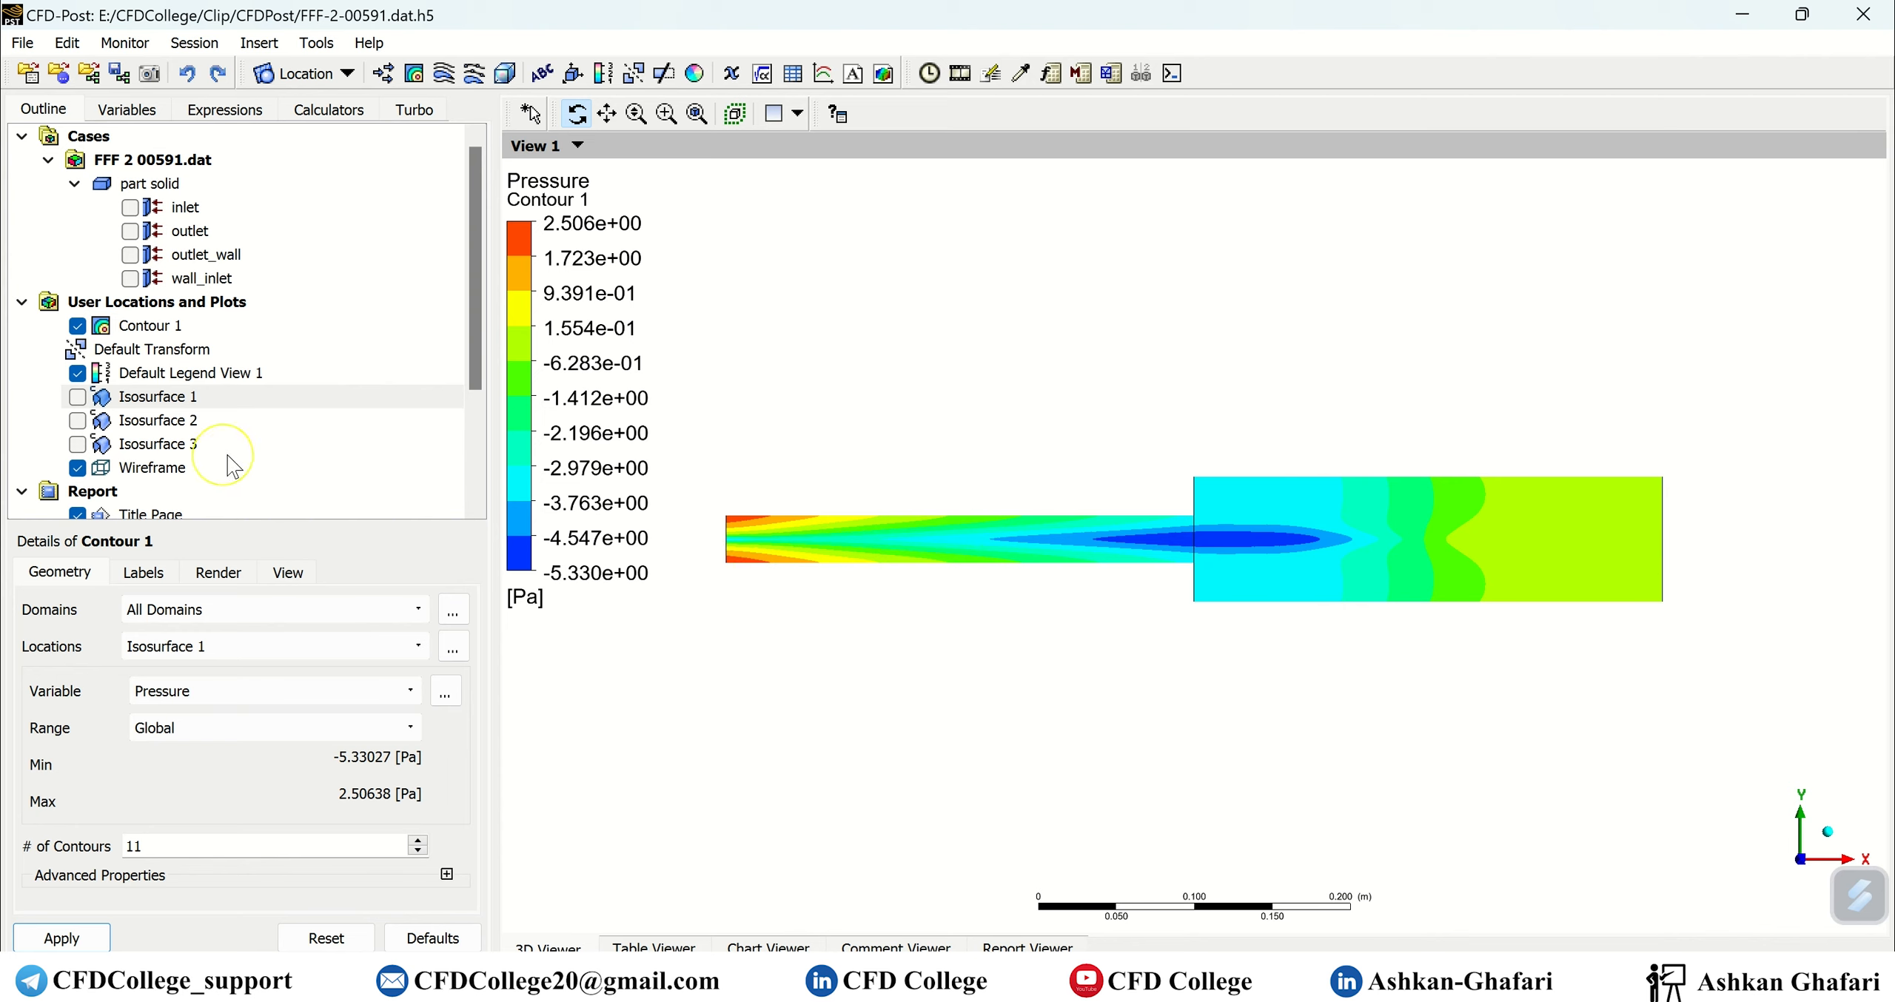
pyautogui.moveTo(1098, 442); pyautogui.dragTo(1274, 539)
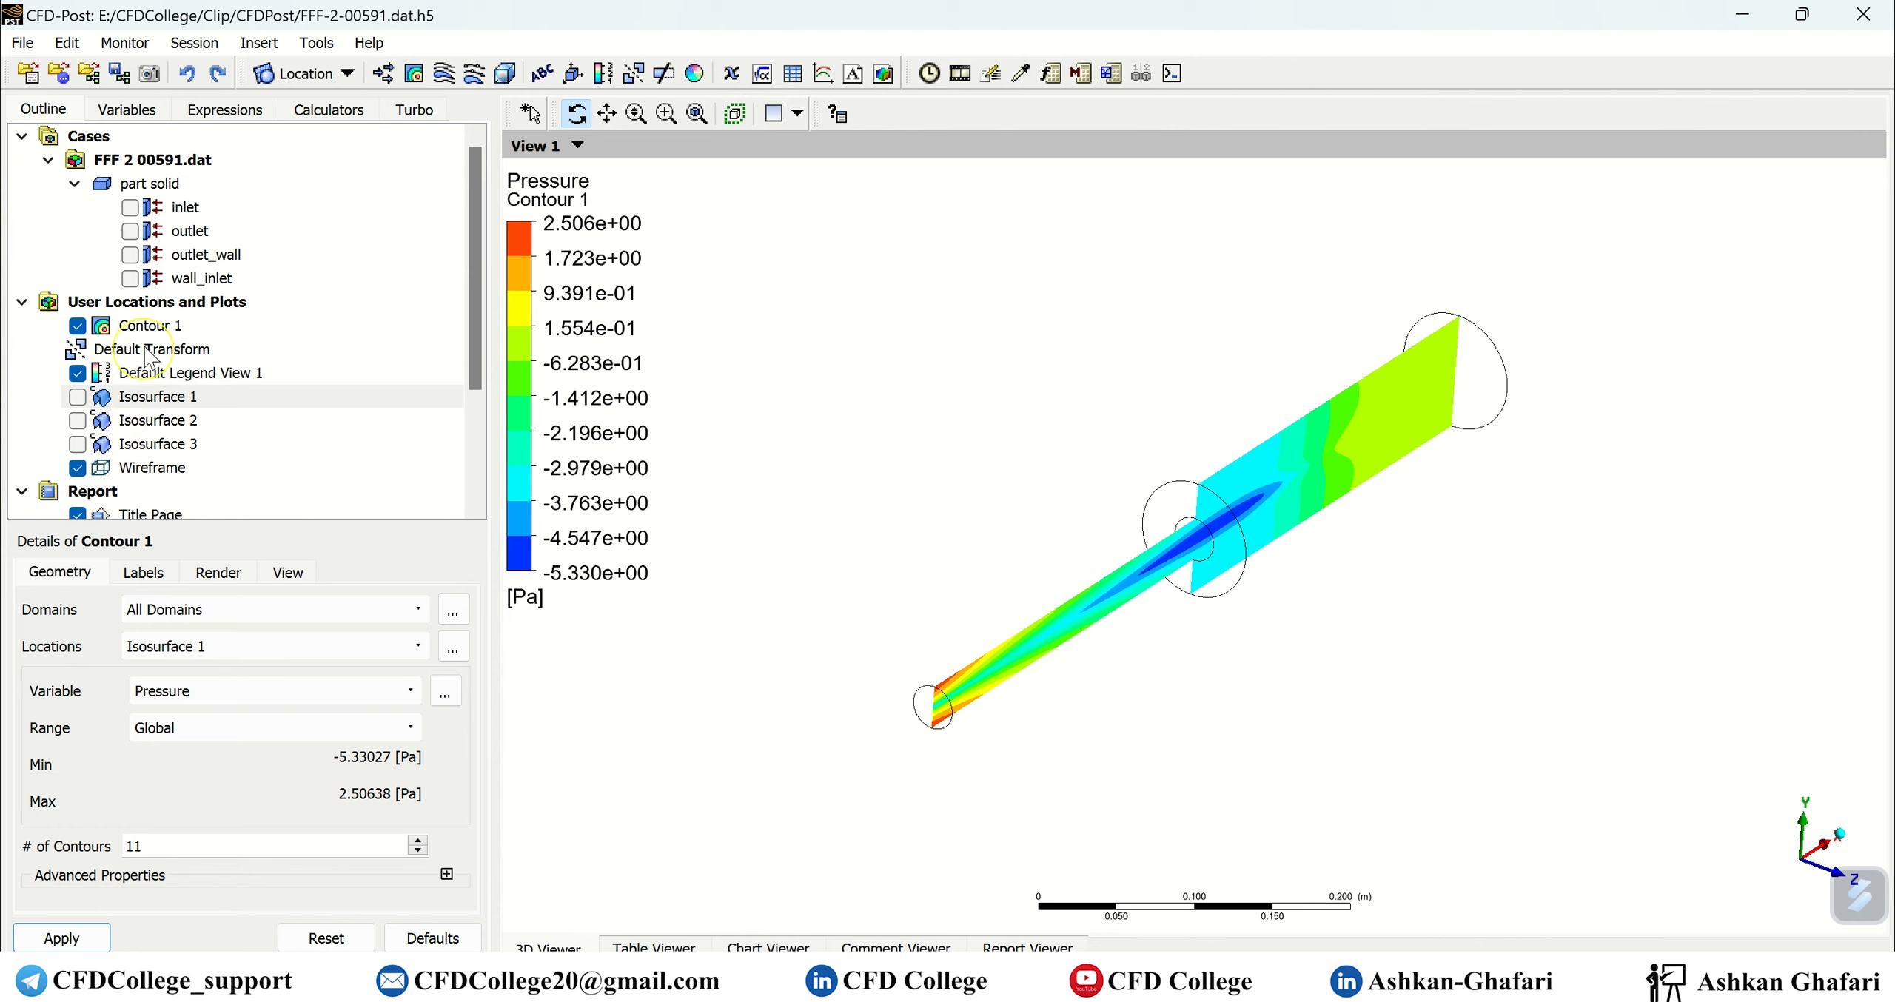
# Hide the pressure contour and insert a velocity vector plot with the suggested name on Isosurface 1.
pyautogui.click(77, 326)
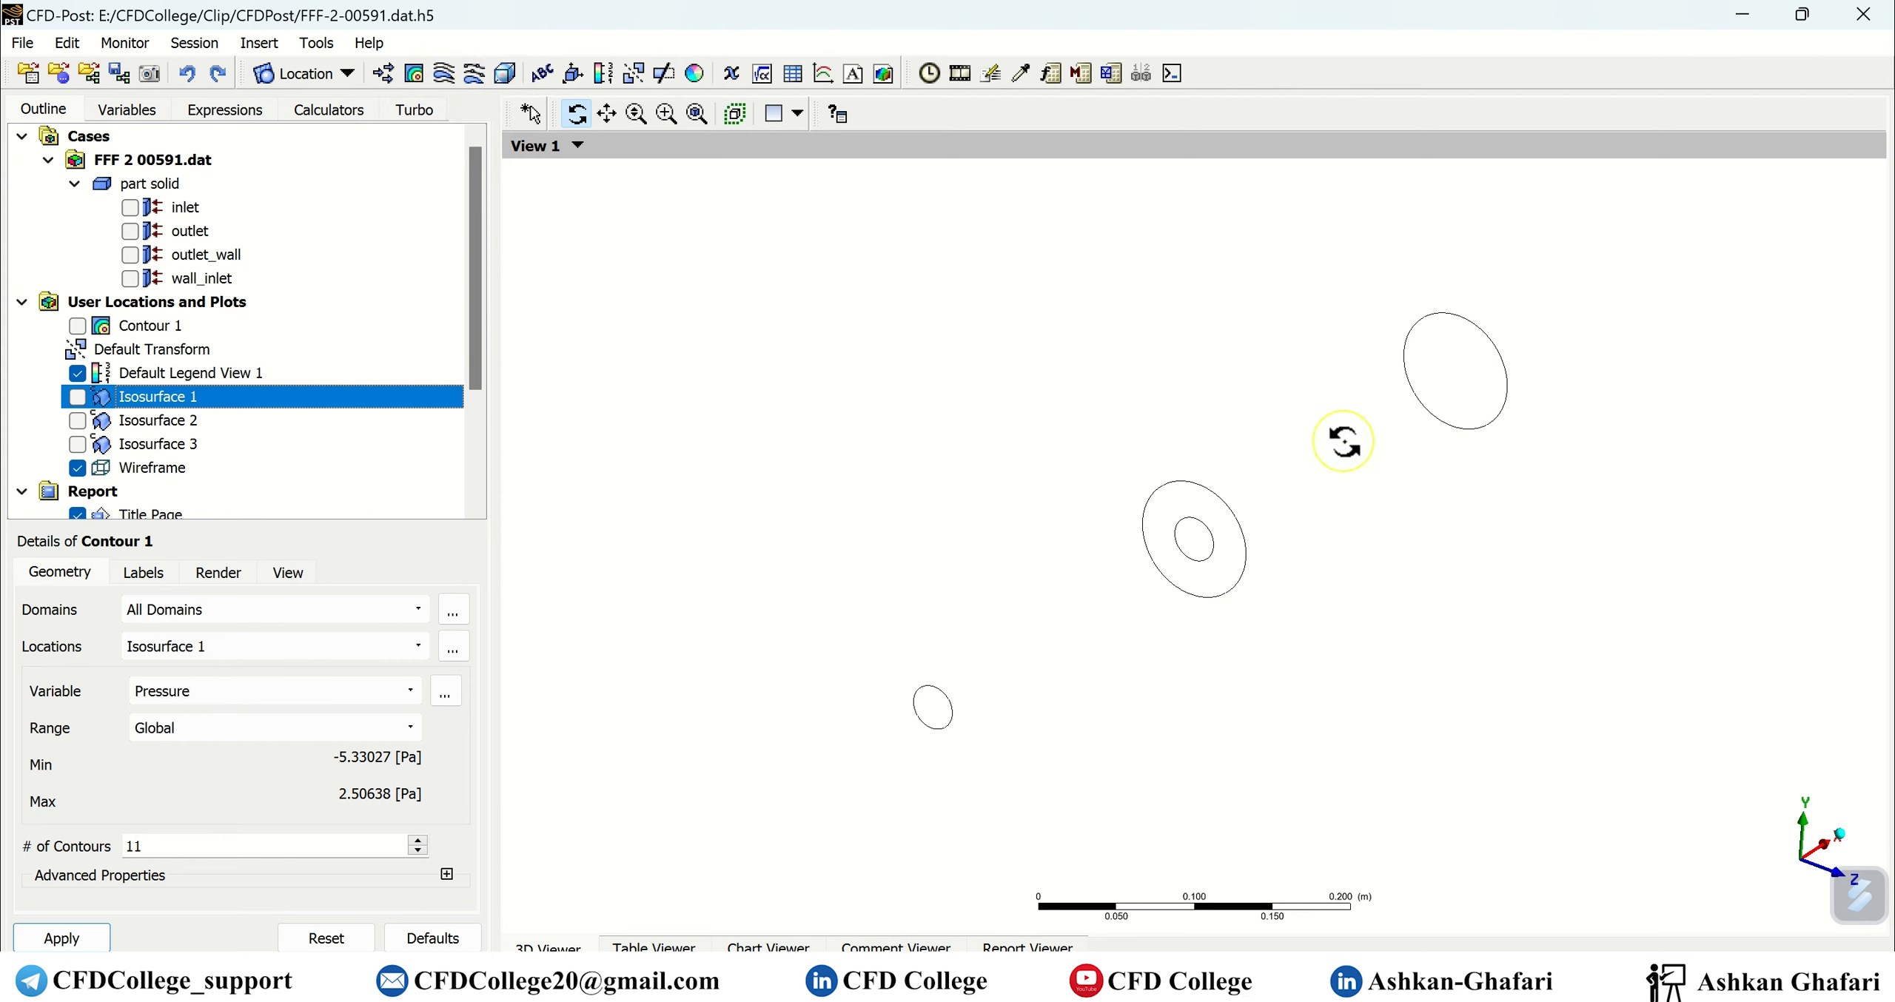
pyautogui.click(383, 73)
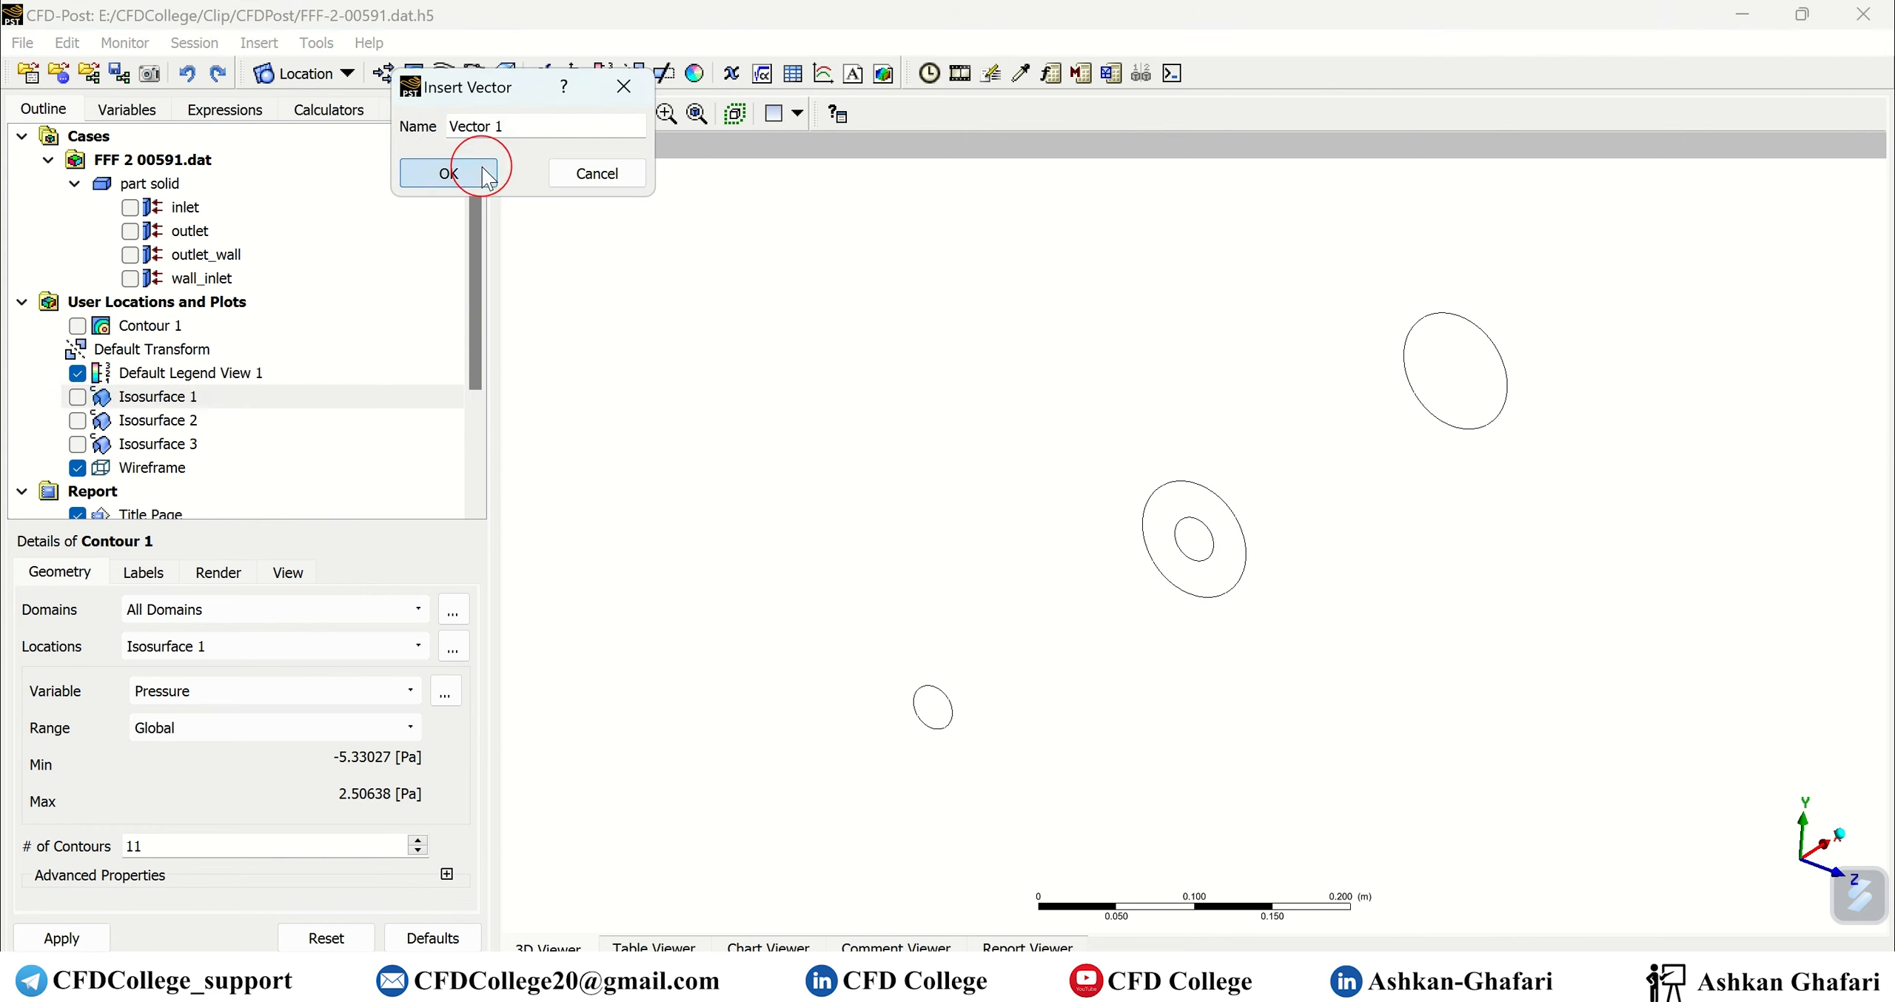
pyautogui.click(431, 173)
pyautogui.click(208, 671)
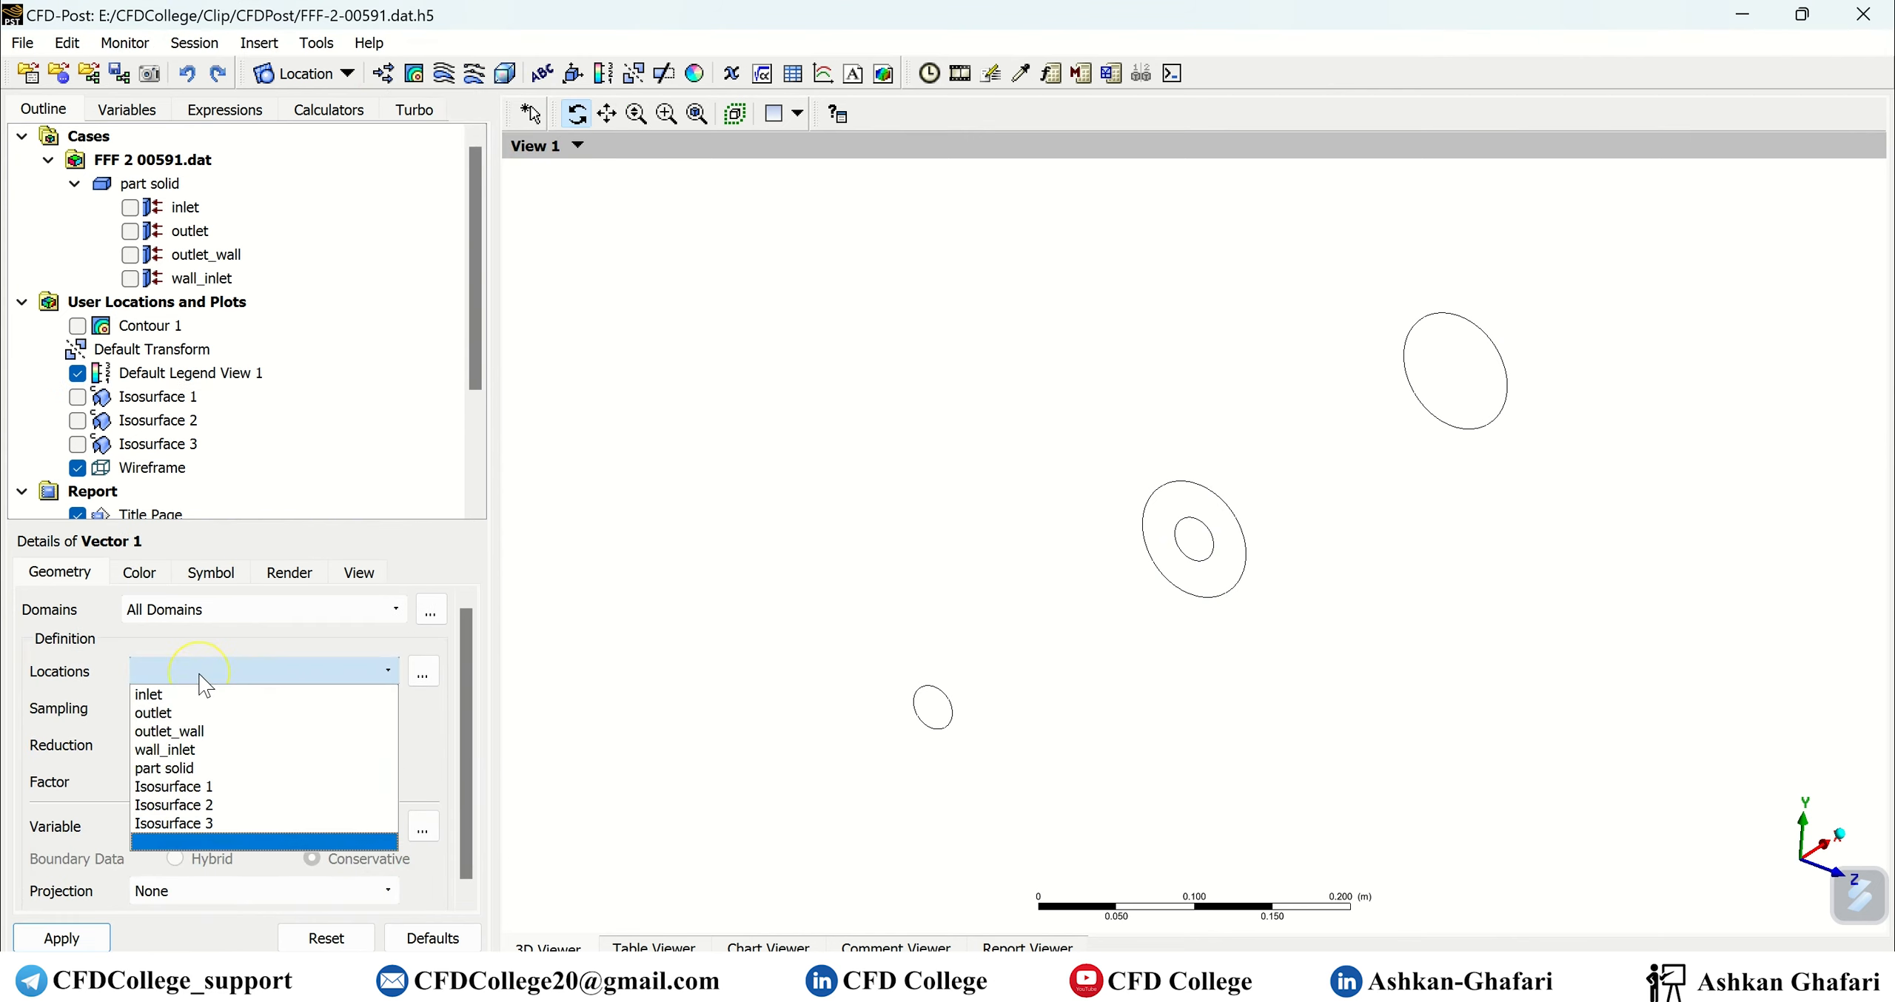
pyautogui.click(213, 789)
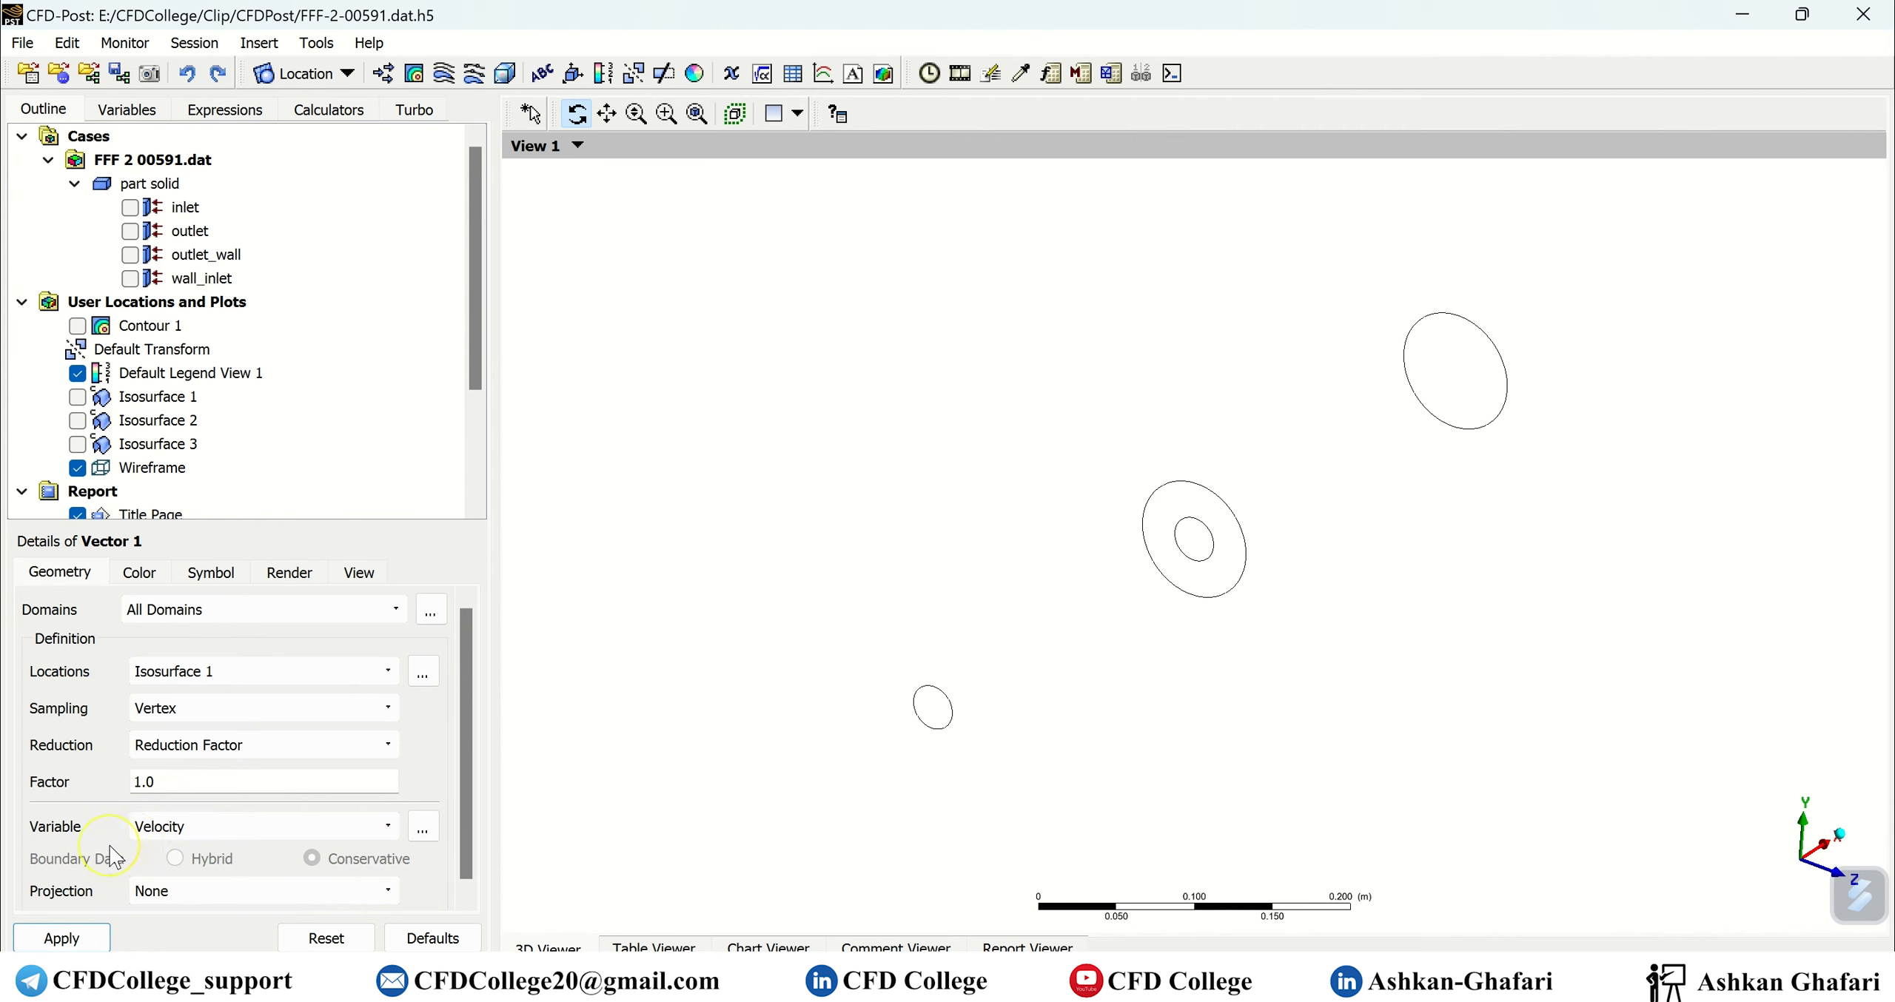
pyautogui.click(65, 938)
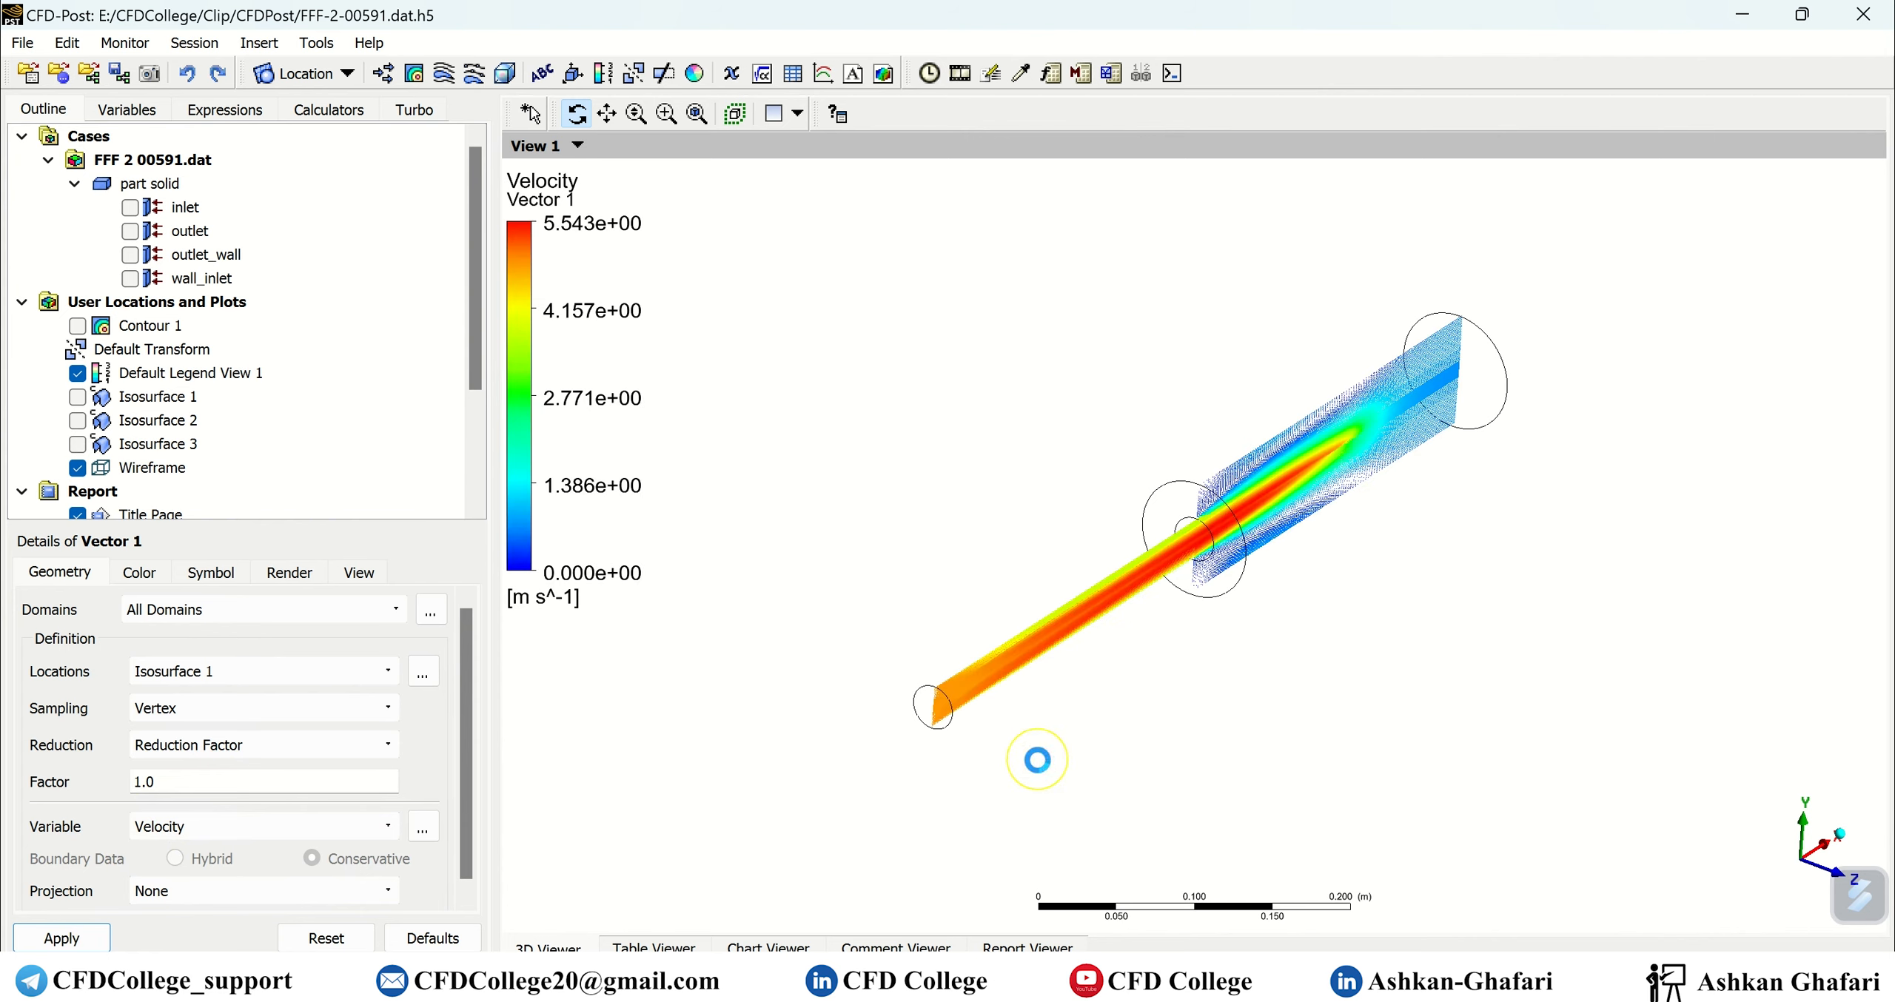
# Examine the velocity vectors face-on along the Z axis, close up around the pipe expansion and in full.
pyautogui.click(1818, 874)
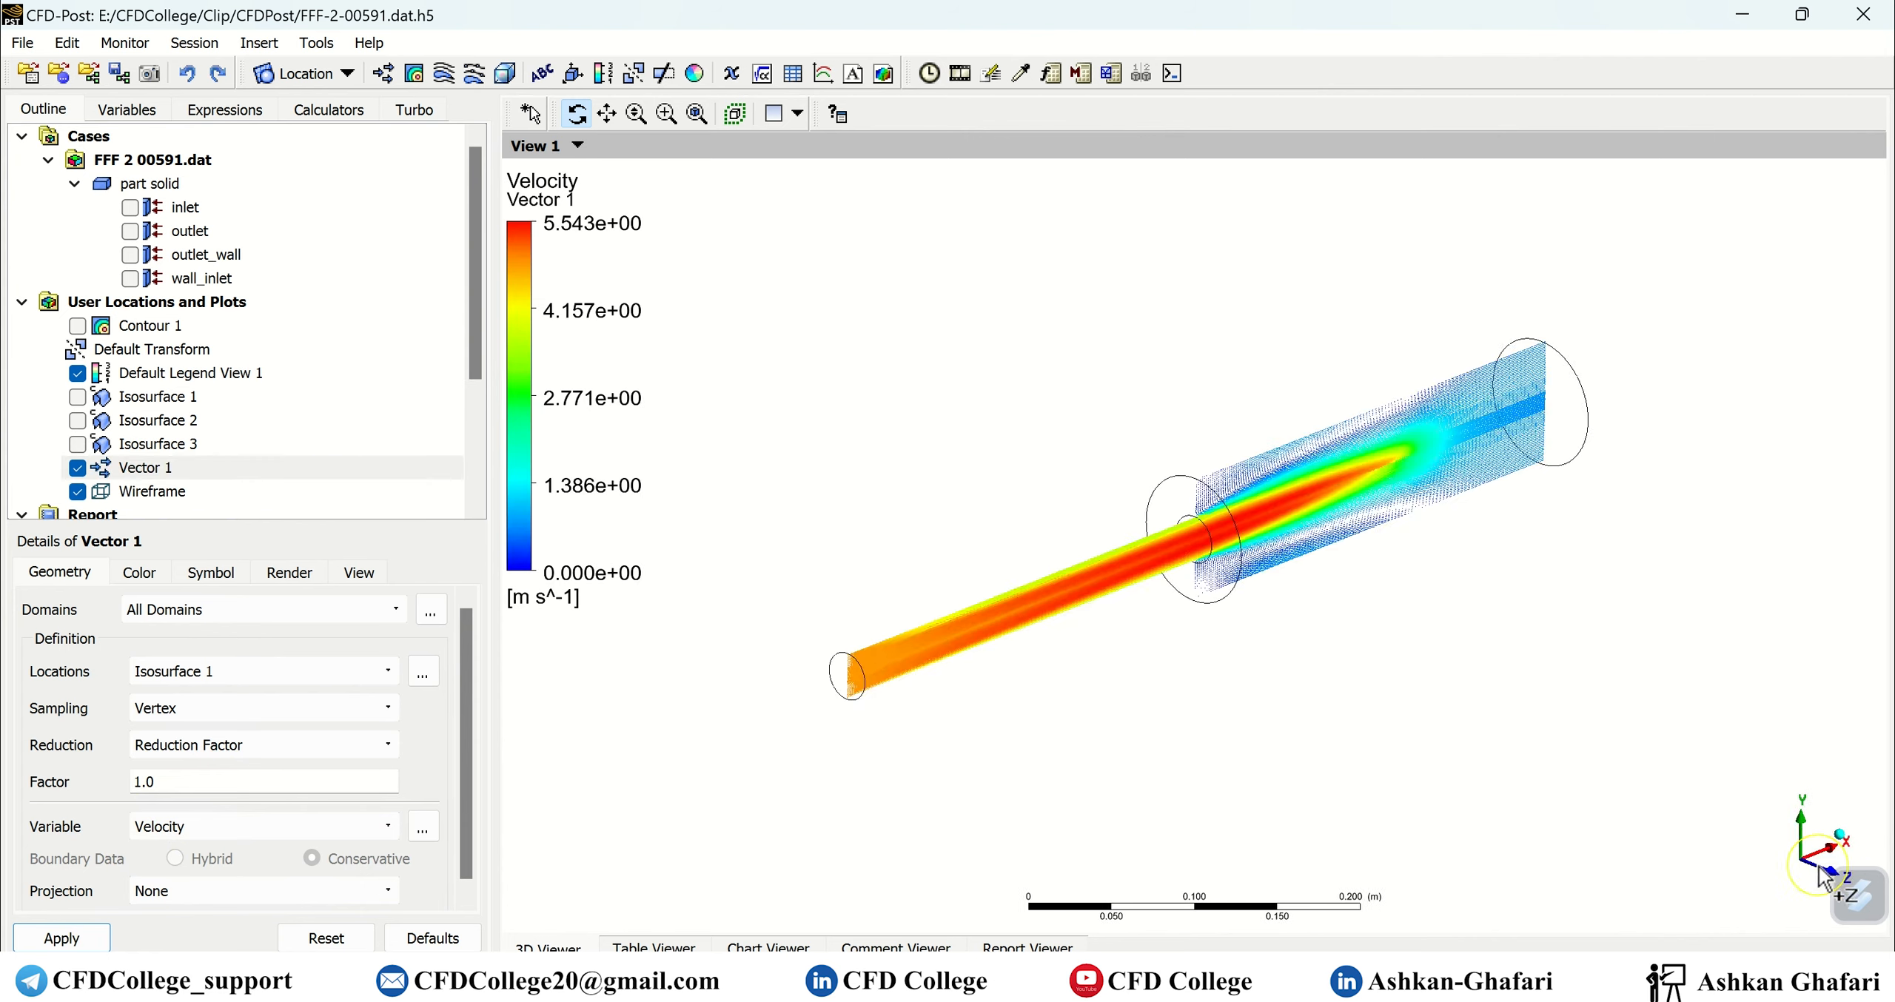
pyautogui.scroll(5, 1275, 557)
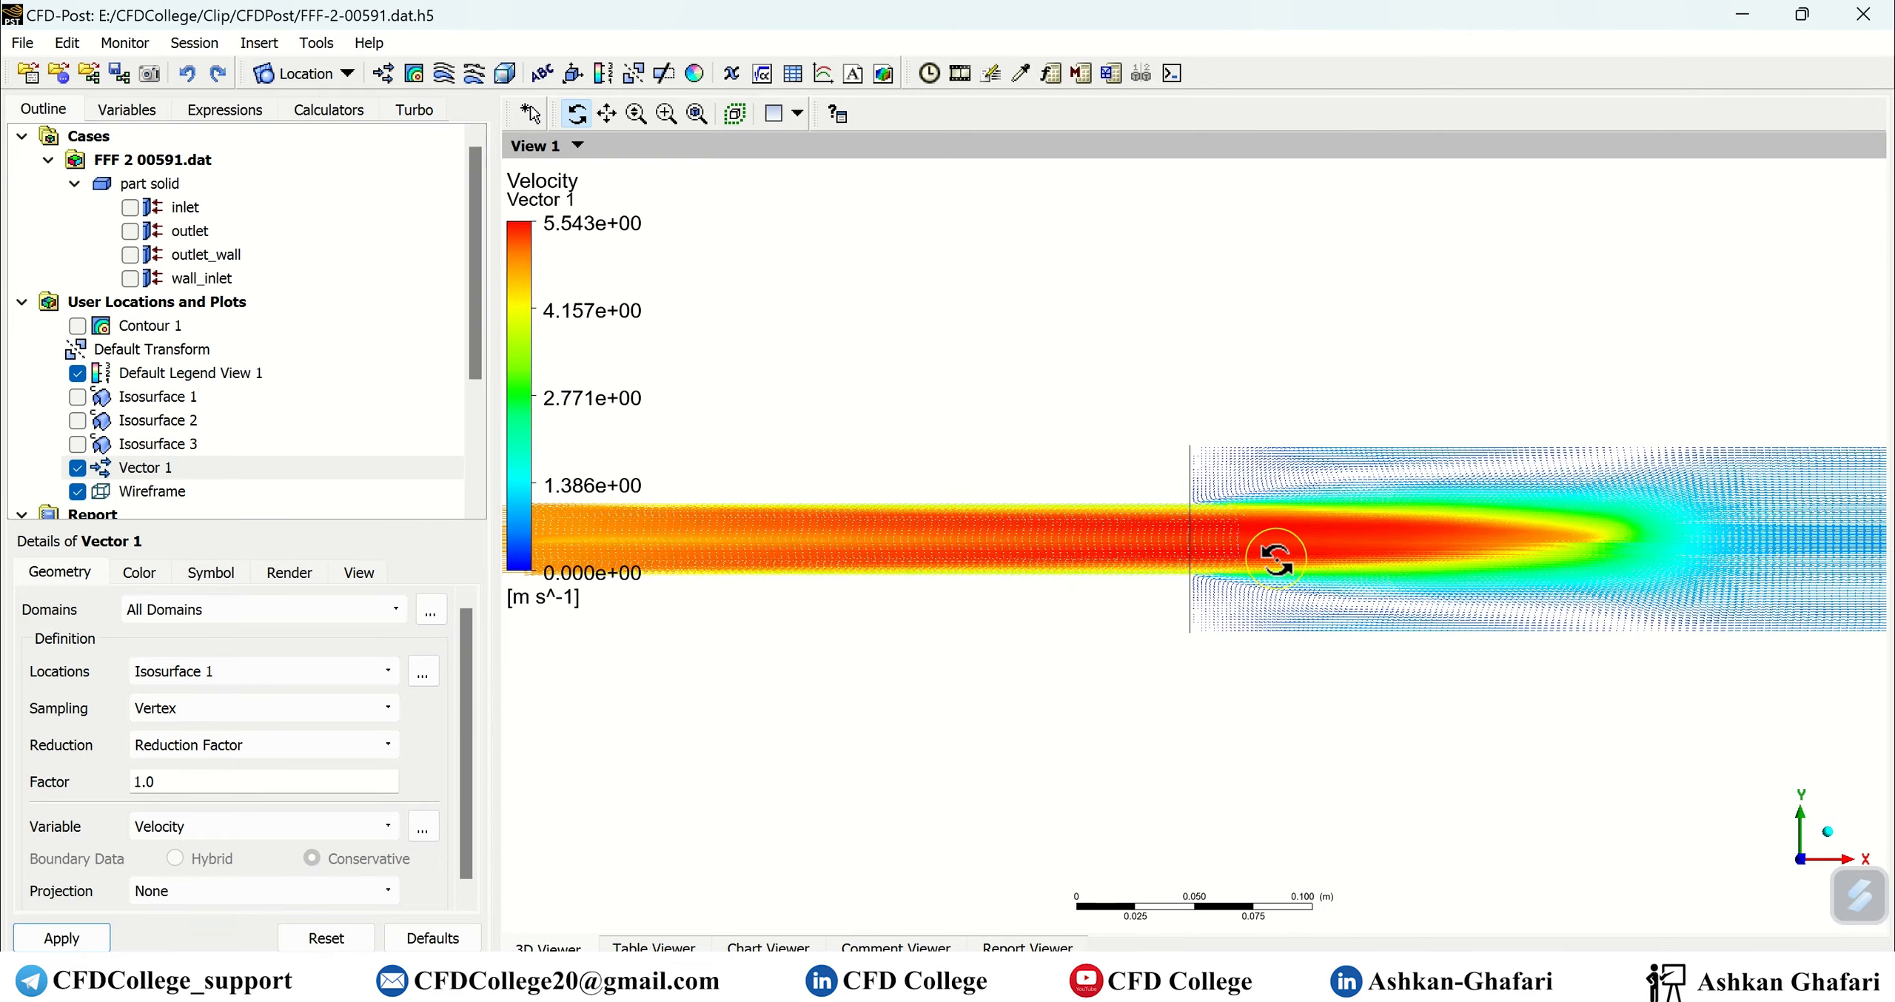
pyautogui.scroll(6, 1274, 557)
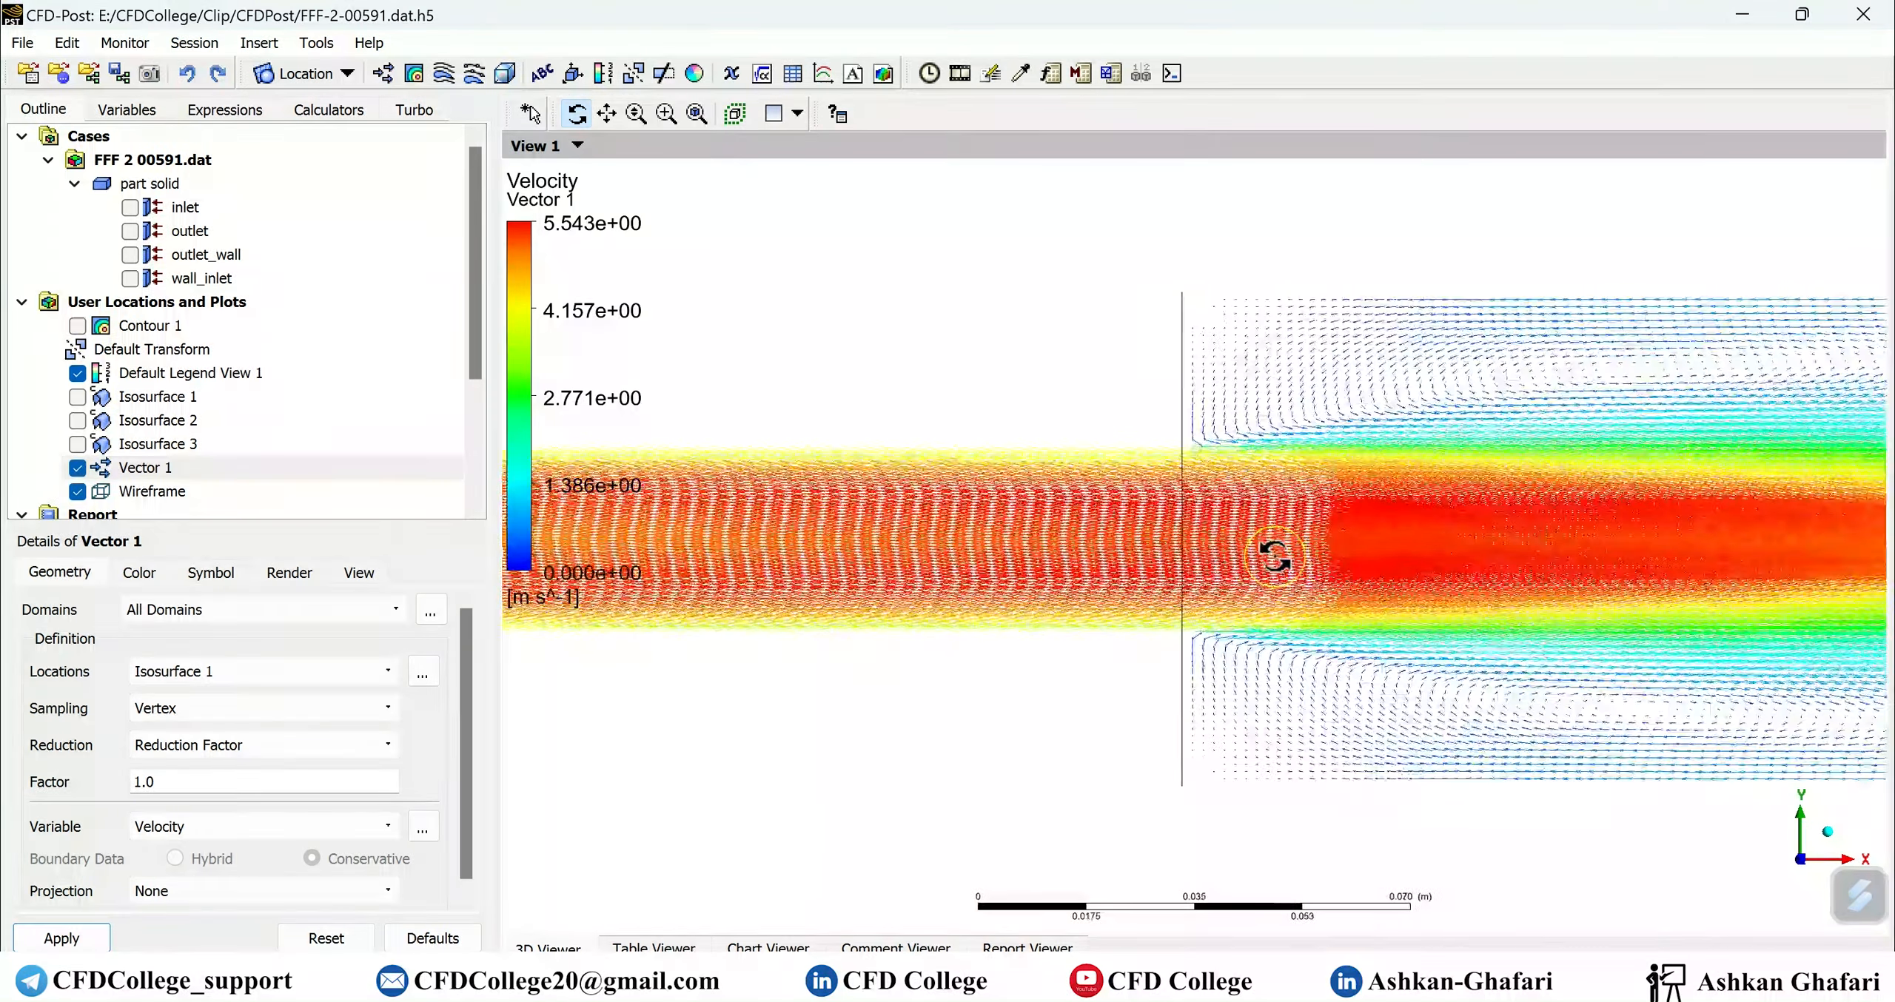
pyautogui.scroll(-6, 1274, 557)
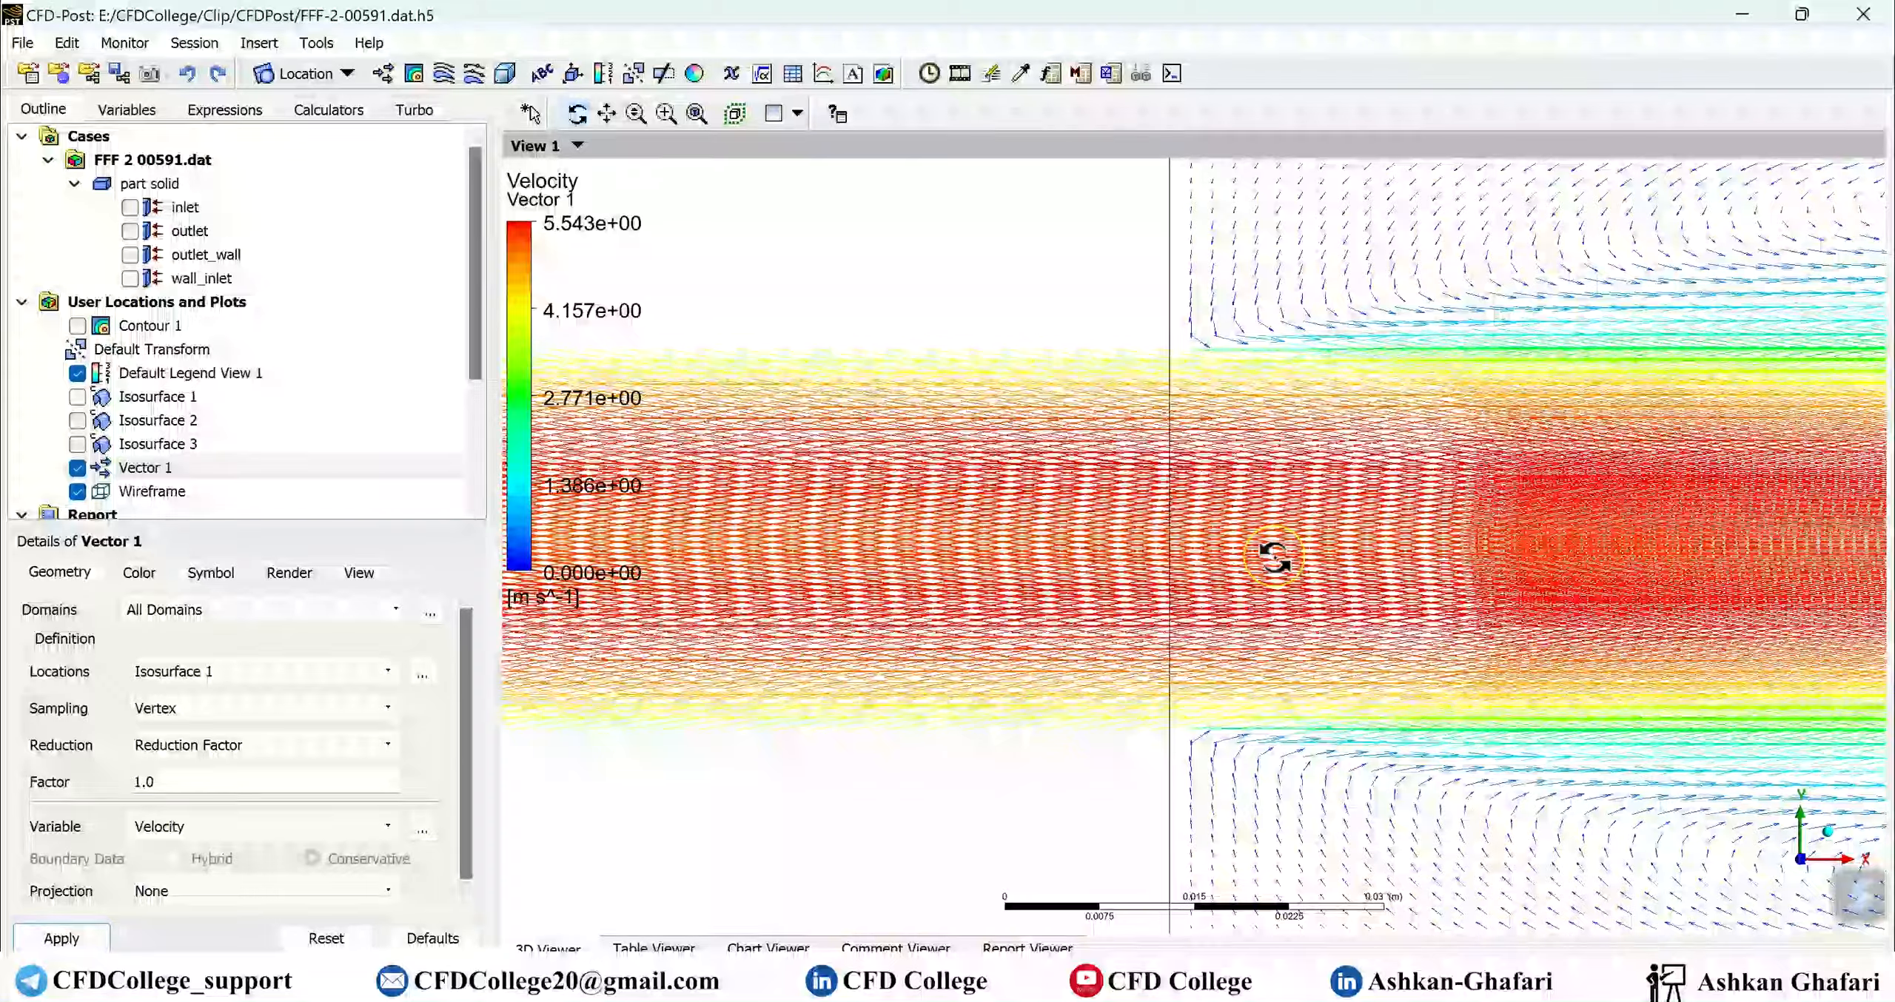
pyautogui.scroll(-6, 1269, 547)
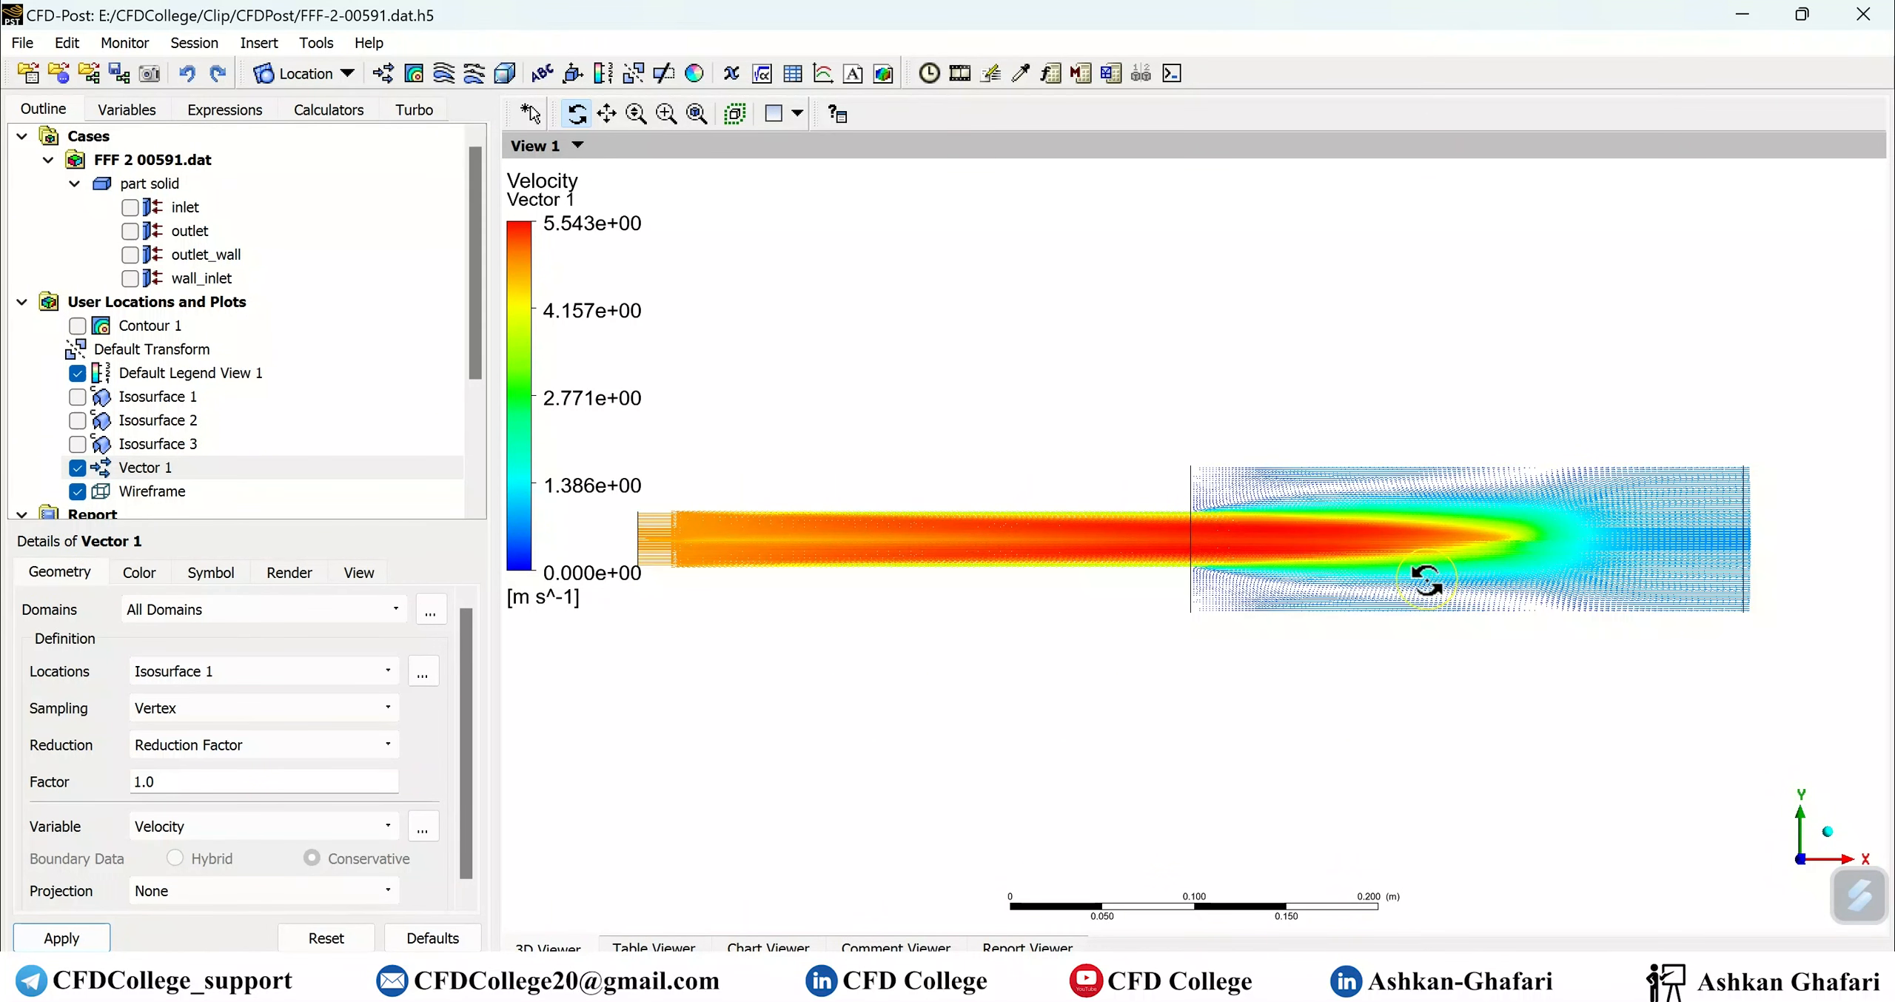
# Inspect the recirculating velocity vectors beside the jet at the pipe expansion, and the whole vector plot at an angle.
pyautogui.scroll(5, 1422, 582)
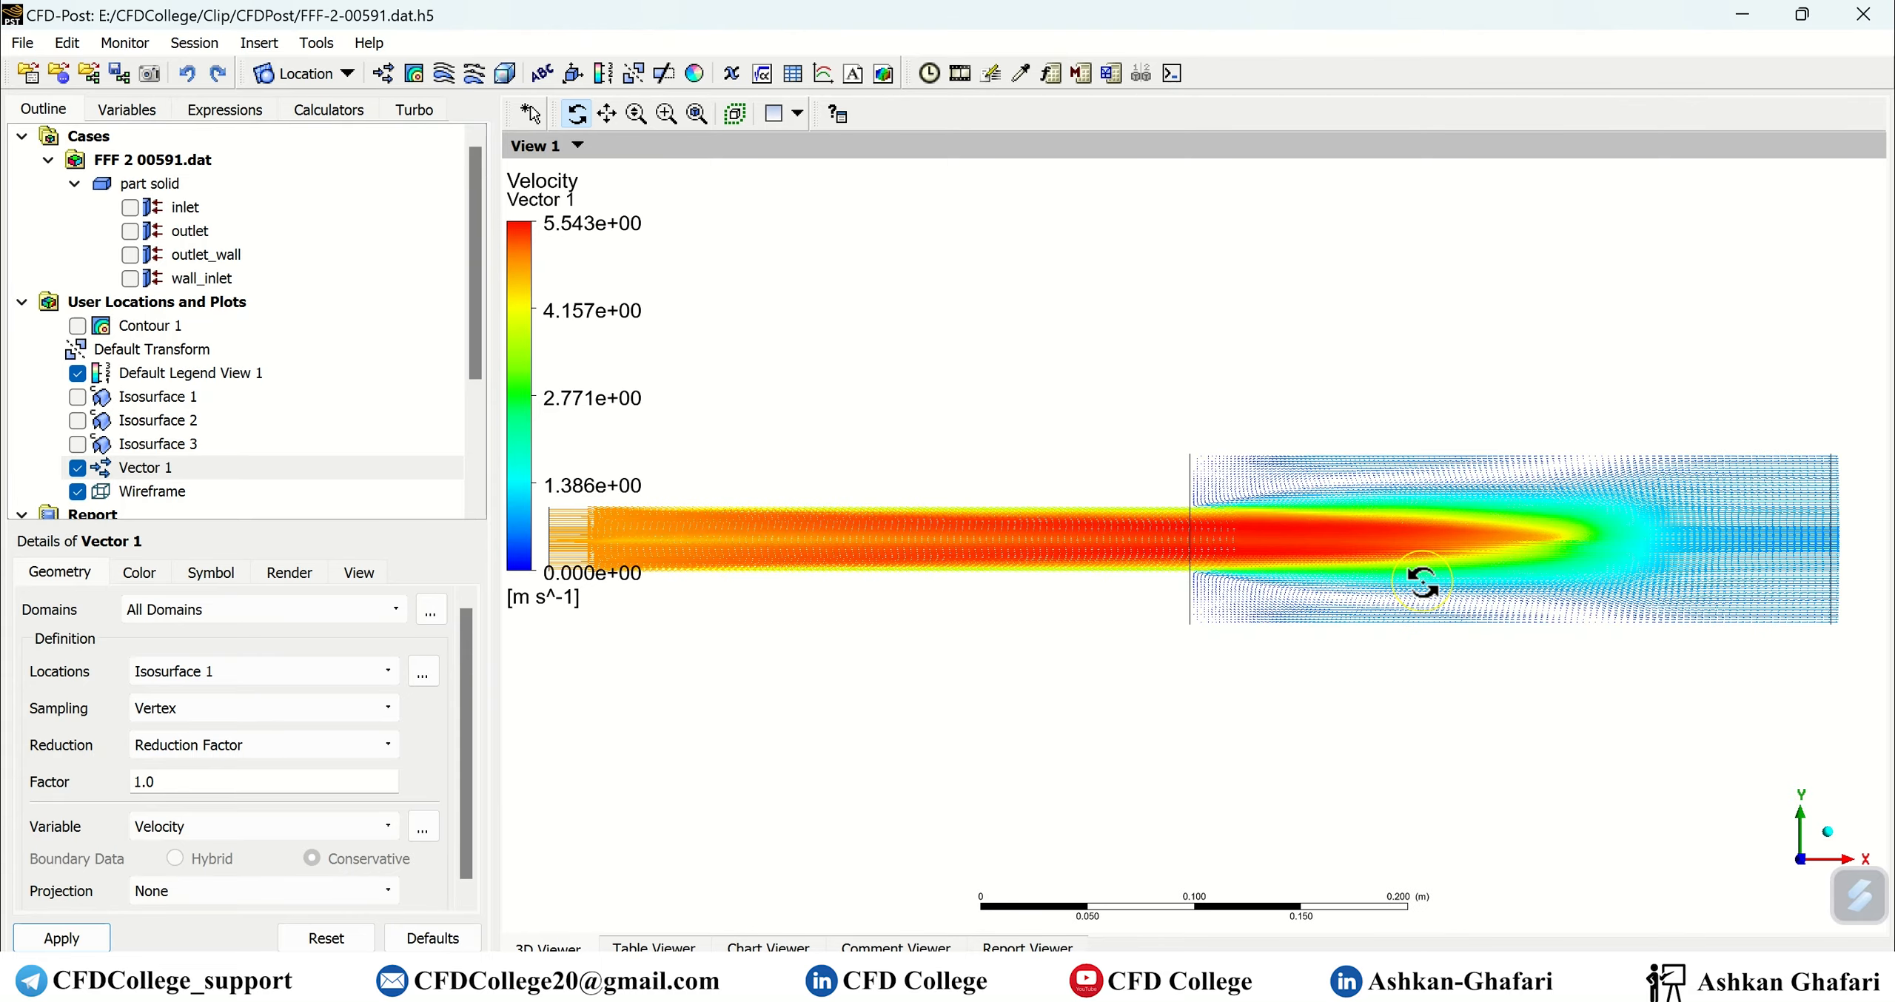
pyautogui.scroll(3, 1422, 583)
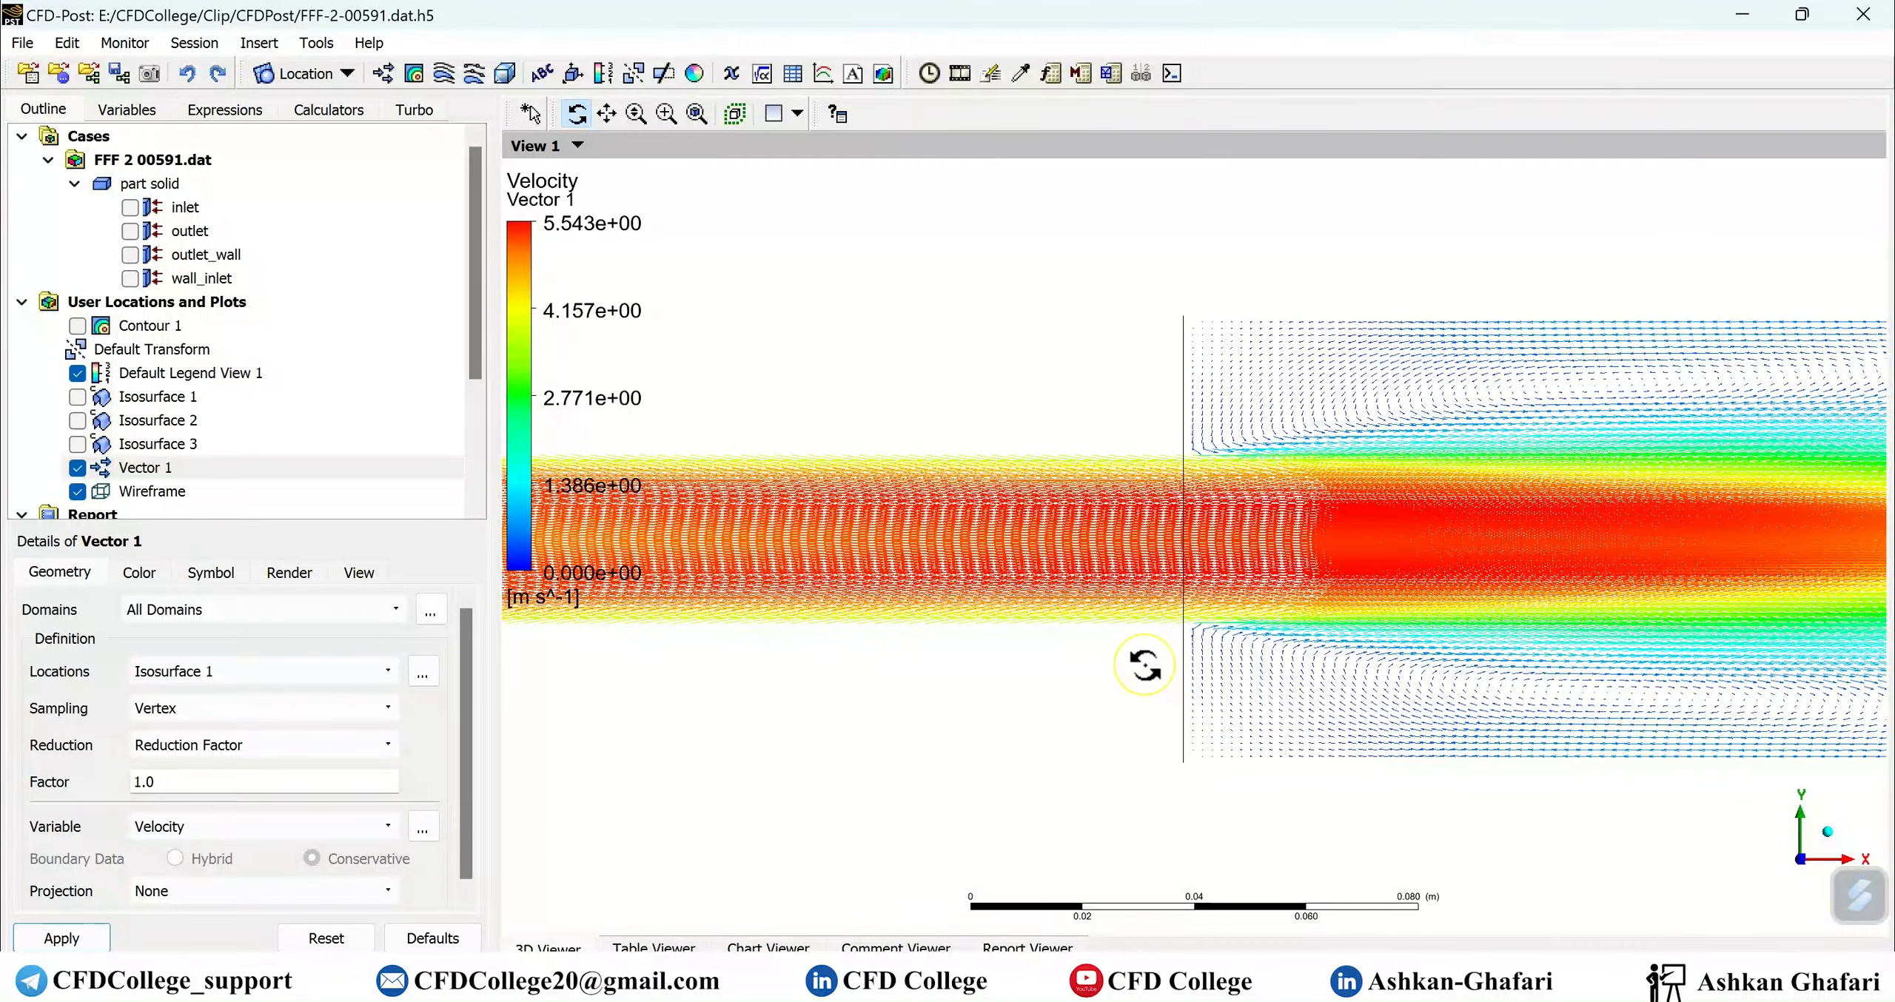
pyautogui.scroll(-3, 1158, 661)
pyautogui.scroll(-5, 1141, 668)
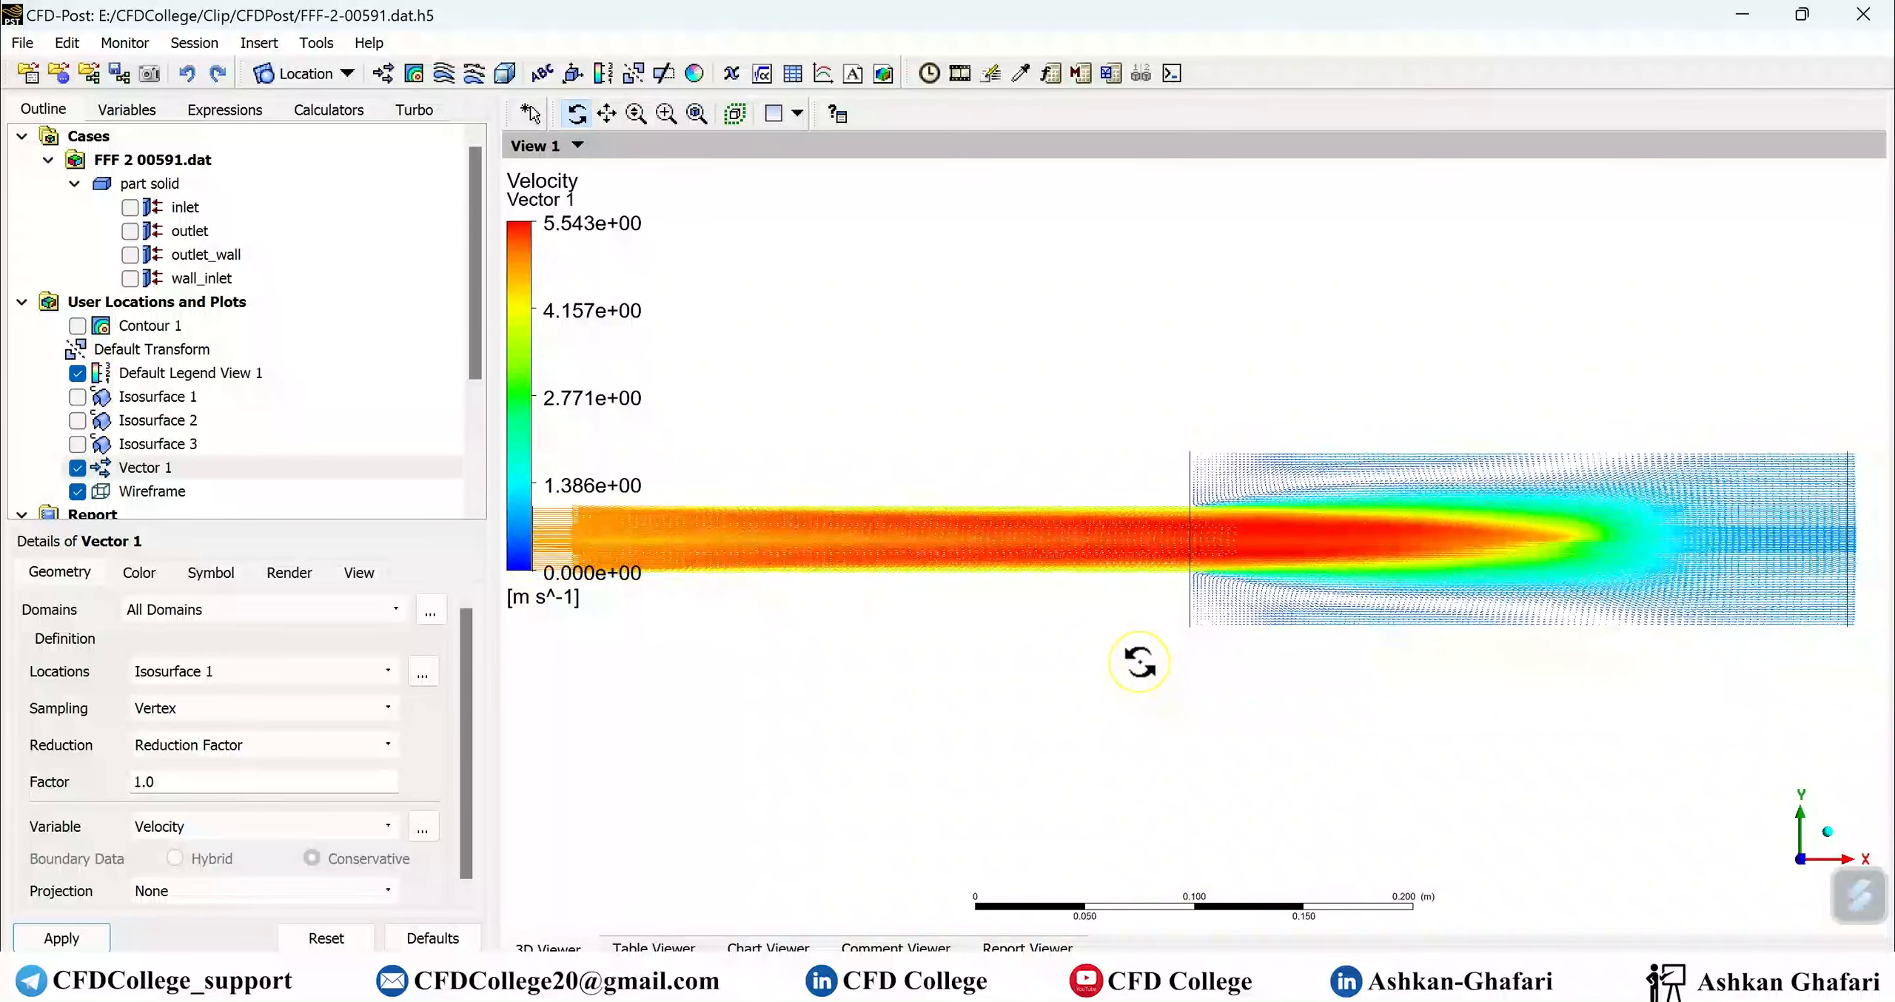
pyautogui.scroll(-2, 1056, 619)
pyautogui.moveTo(1056, 618); pyautogui.dragTo(1148, 685)
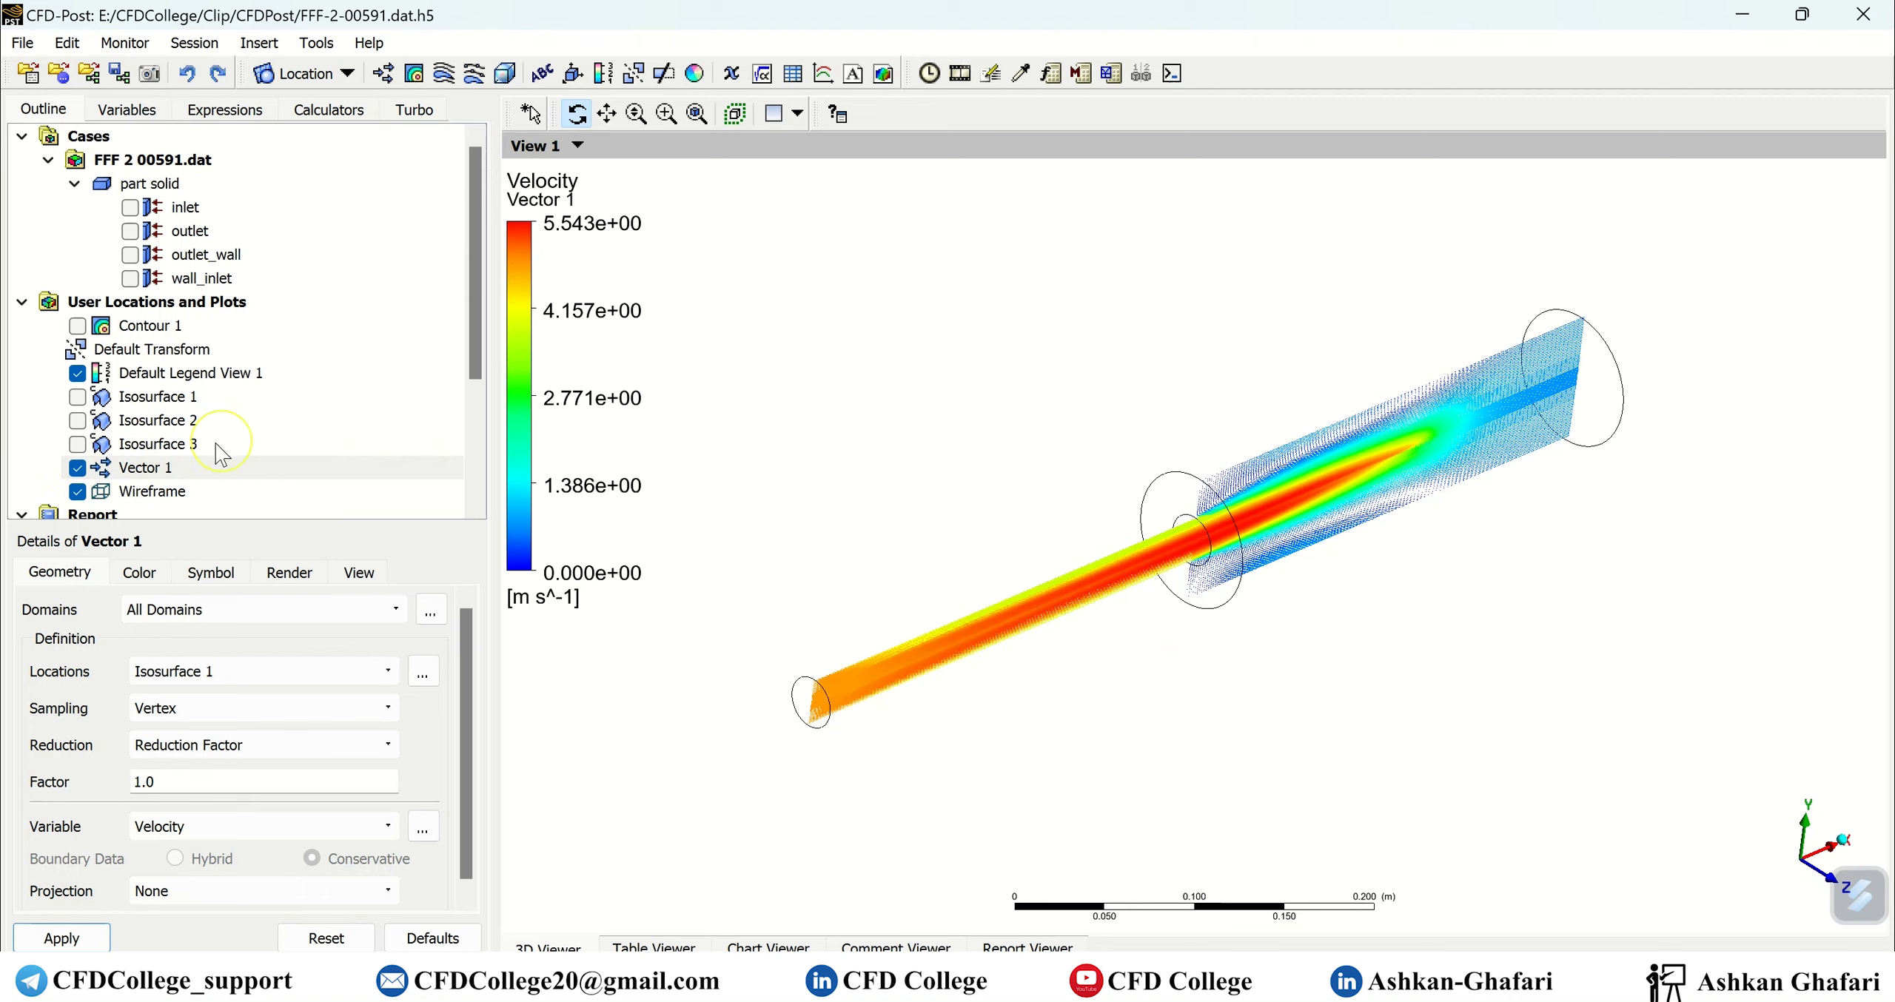
# Hide the velocity vector plot and insert an iso clip with the suggested name.
pyautogui.click(77, 467)
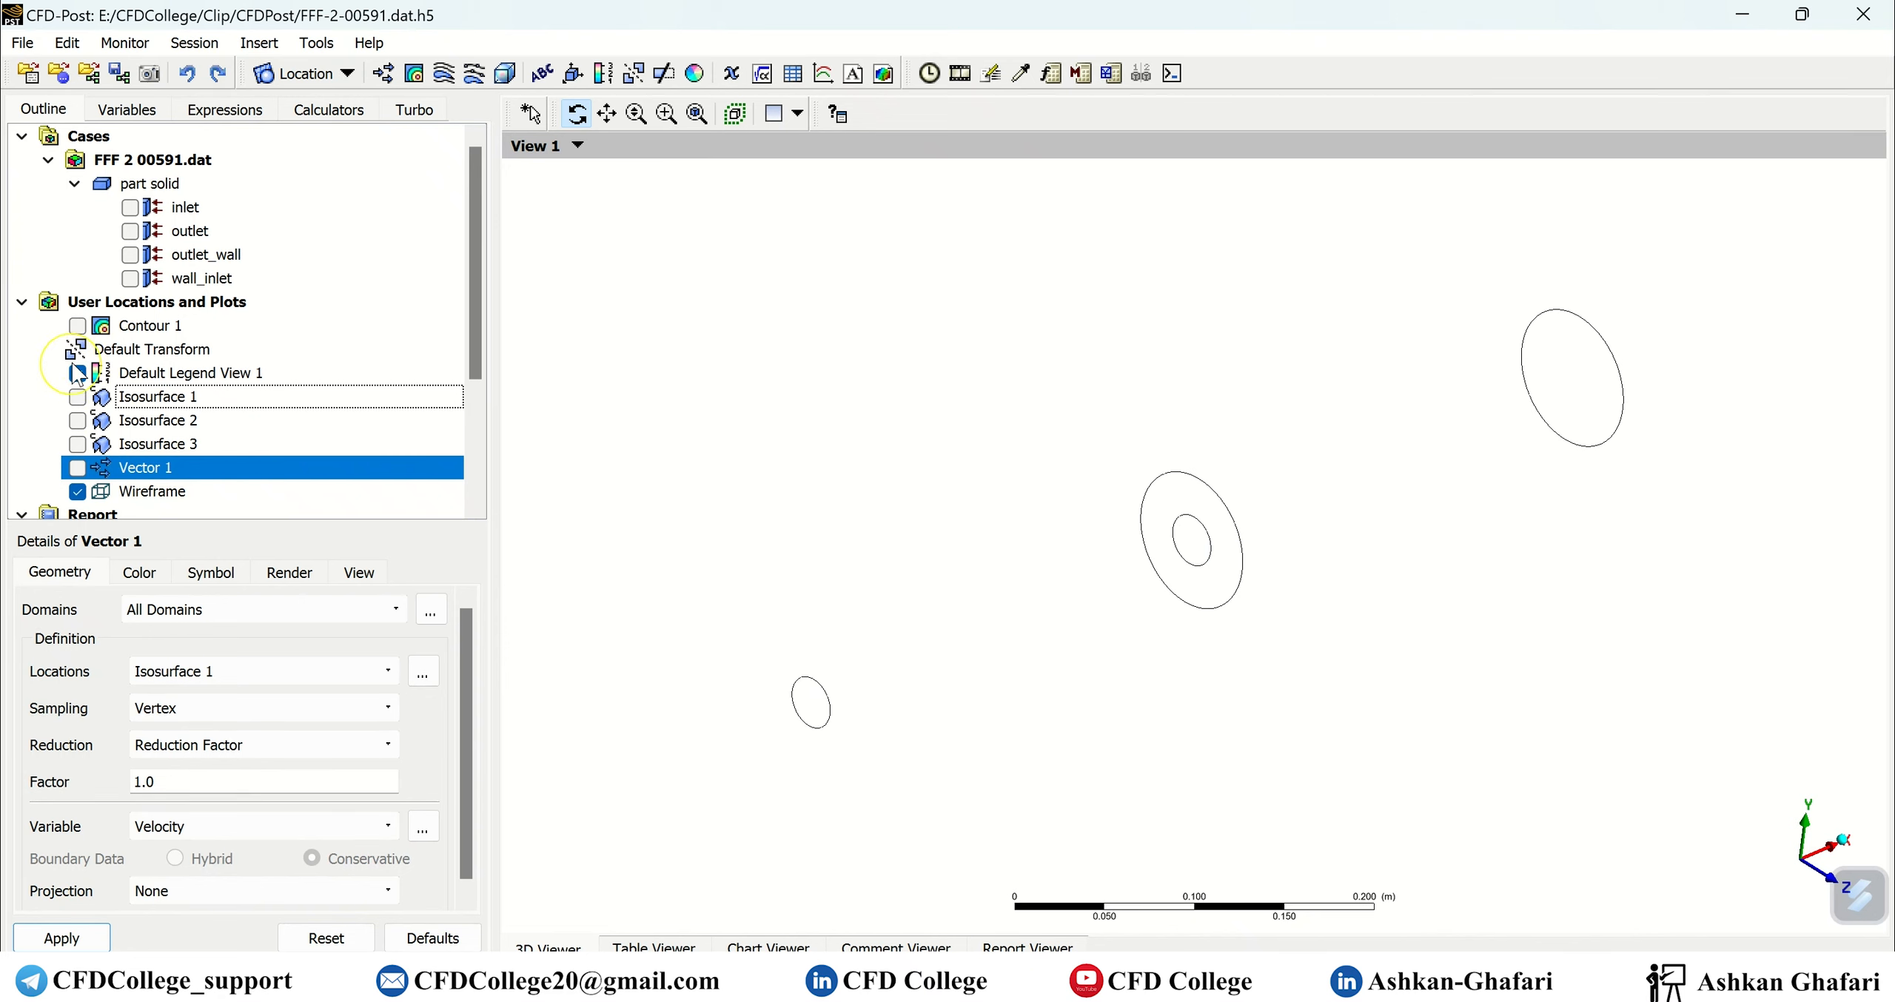
pyautogui.click(319, 74)
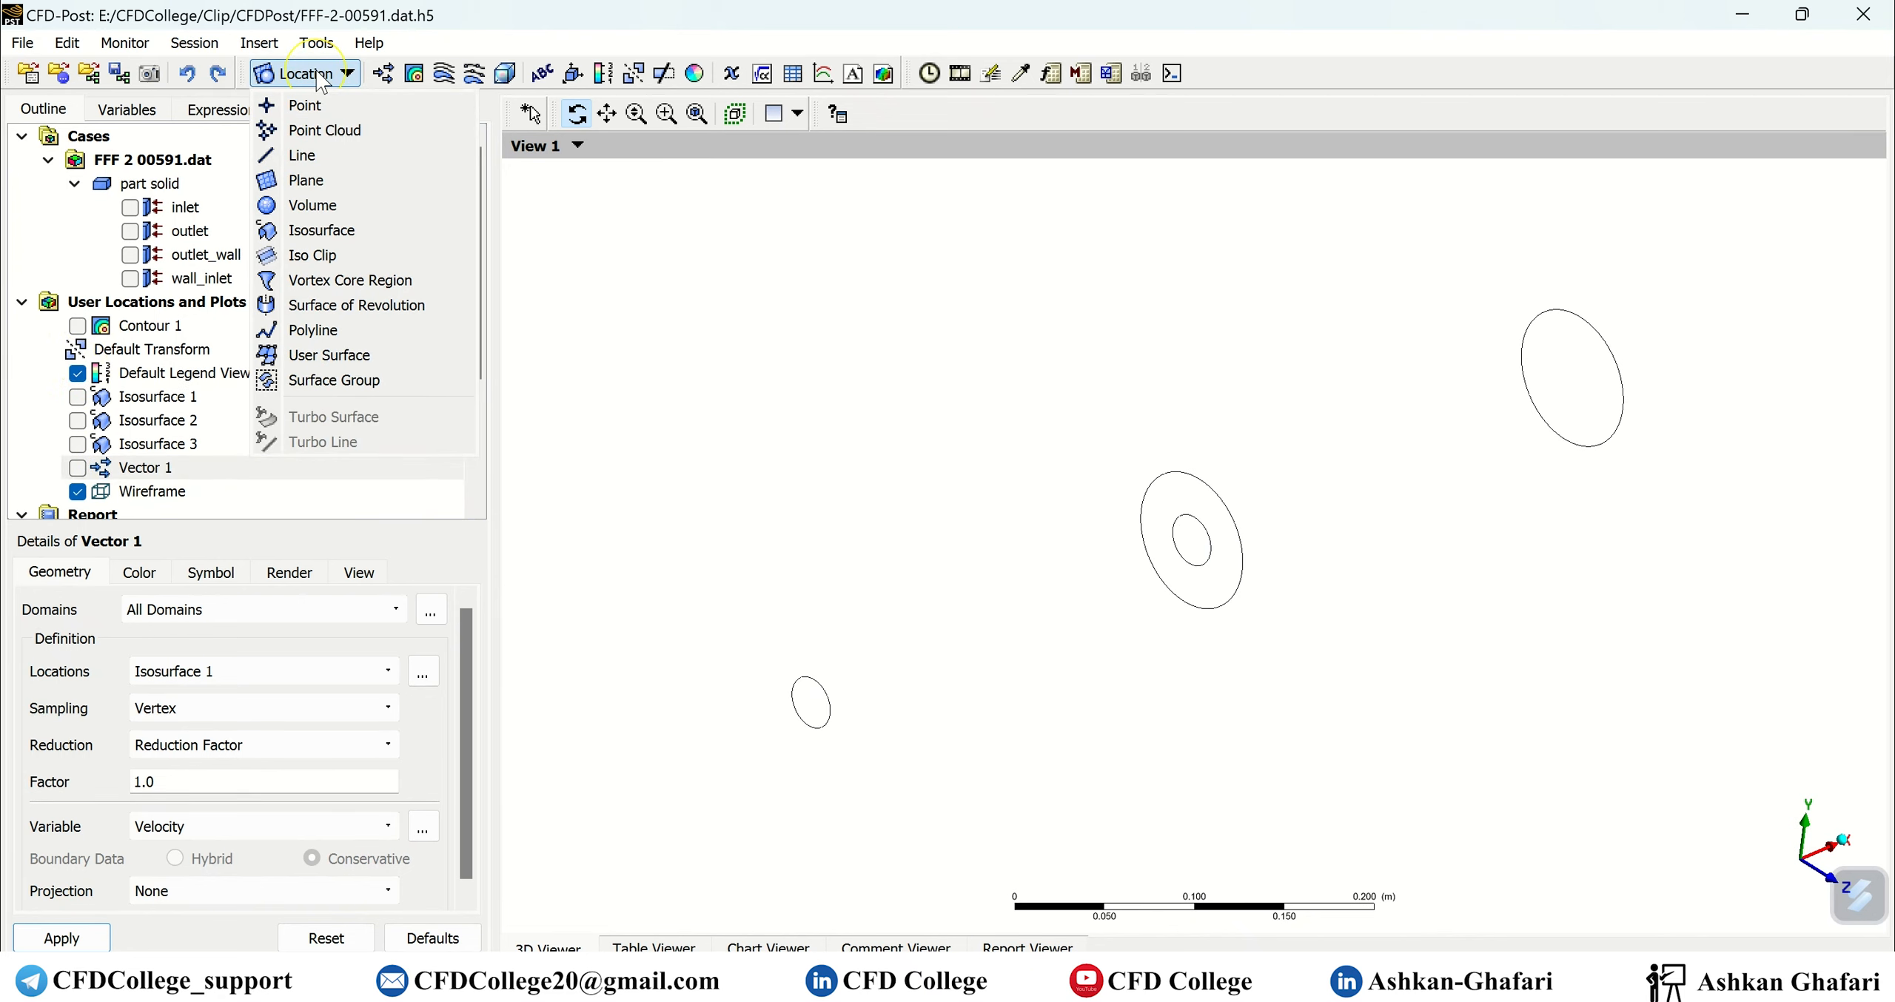
pyautogui.click(331, 255)
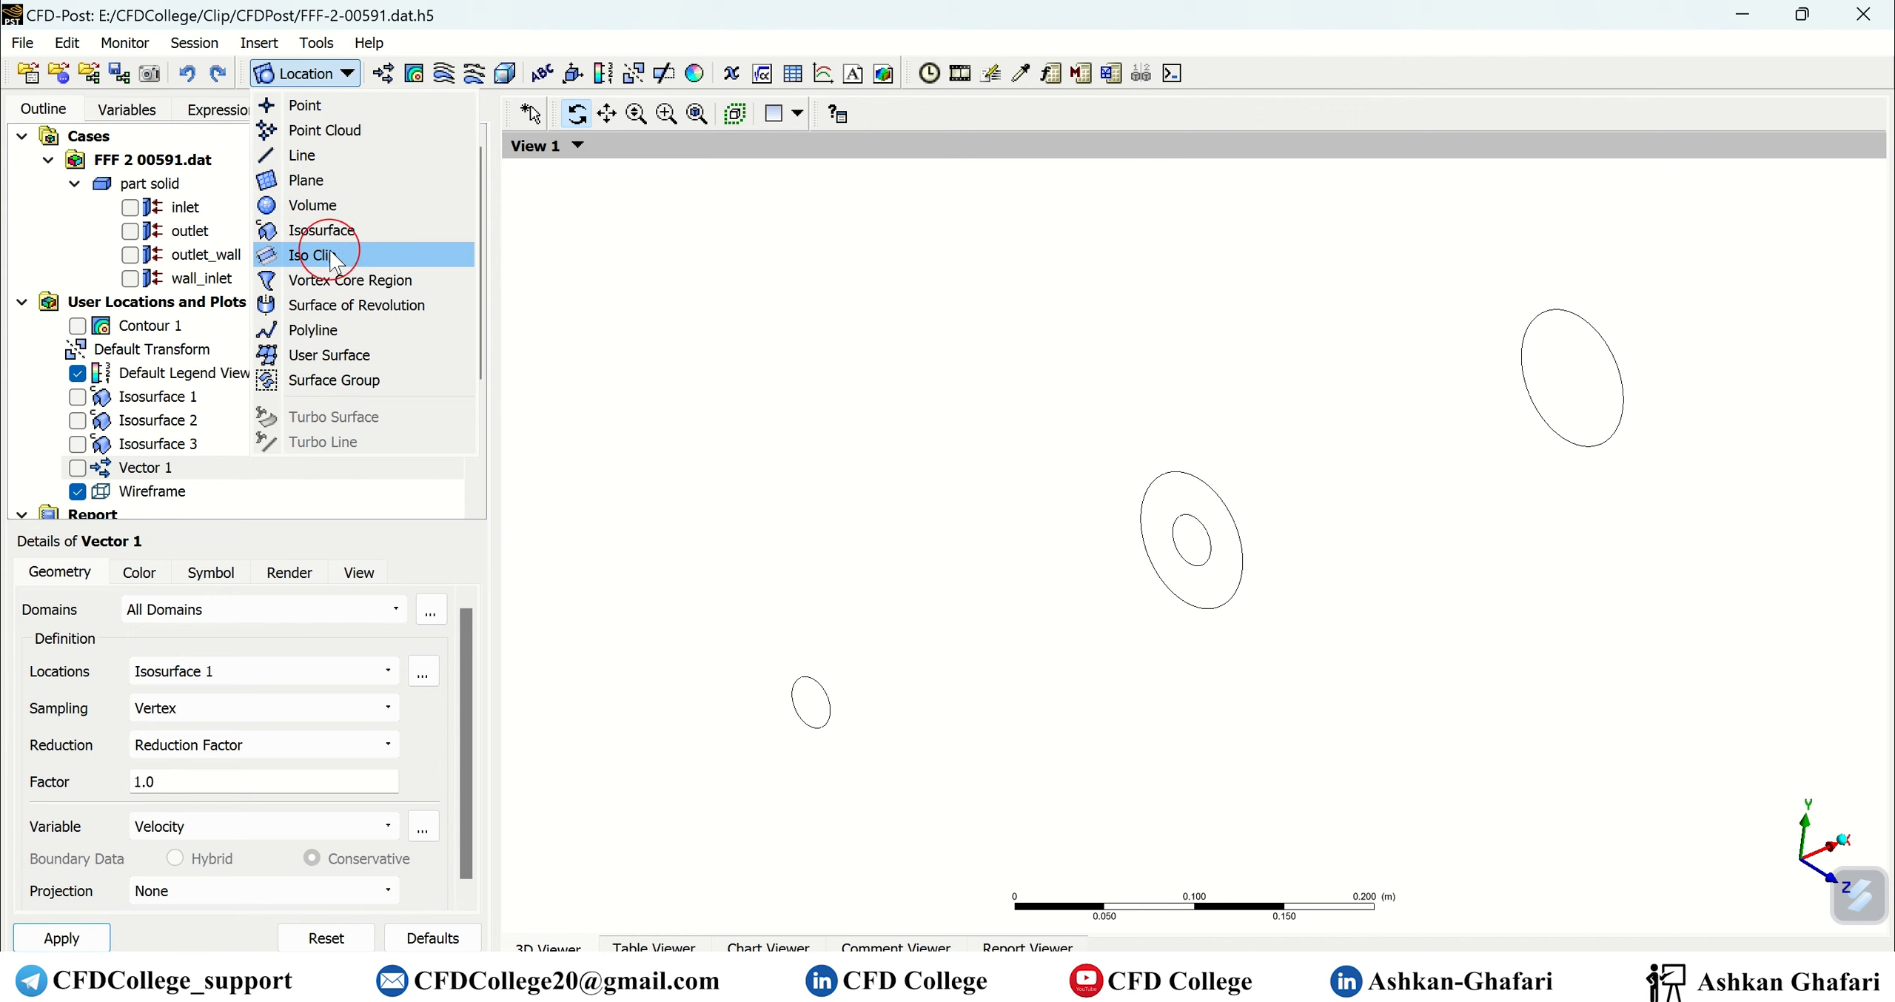
pyautogui.click(393, 355)
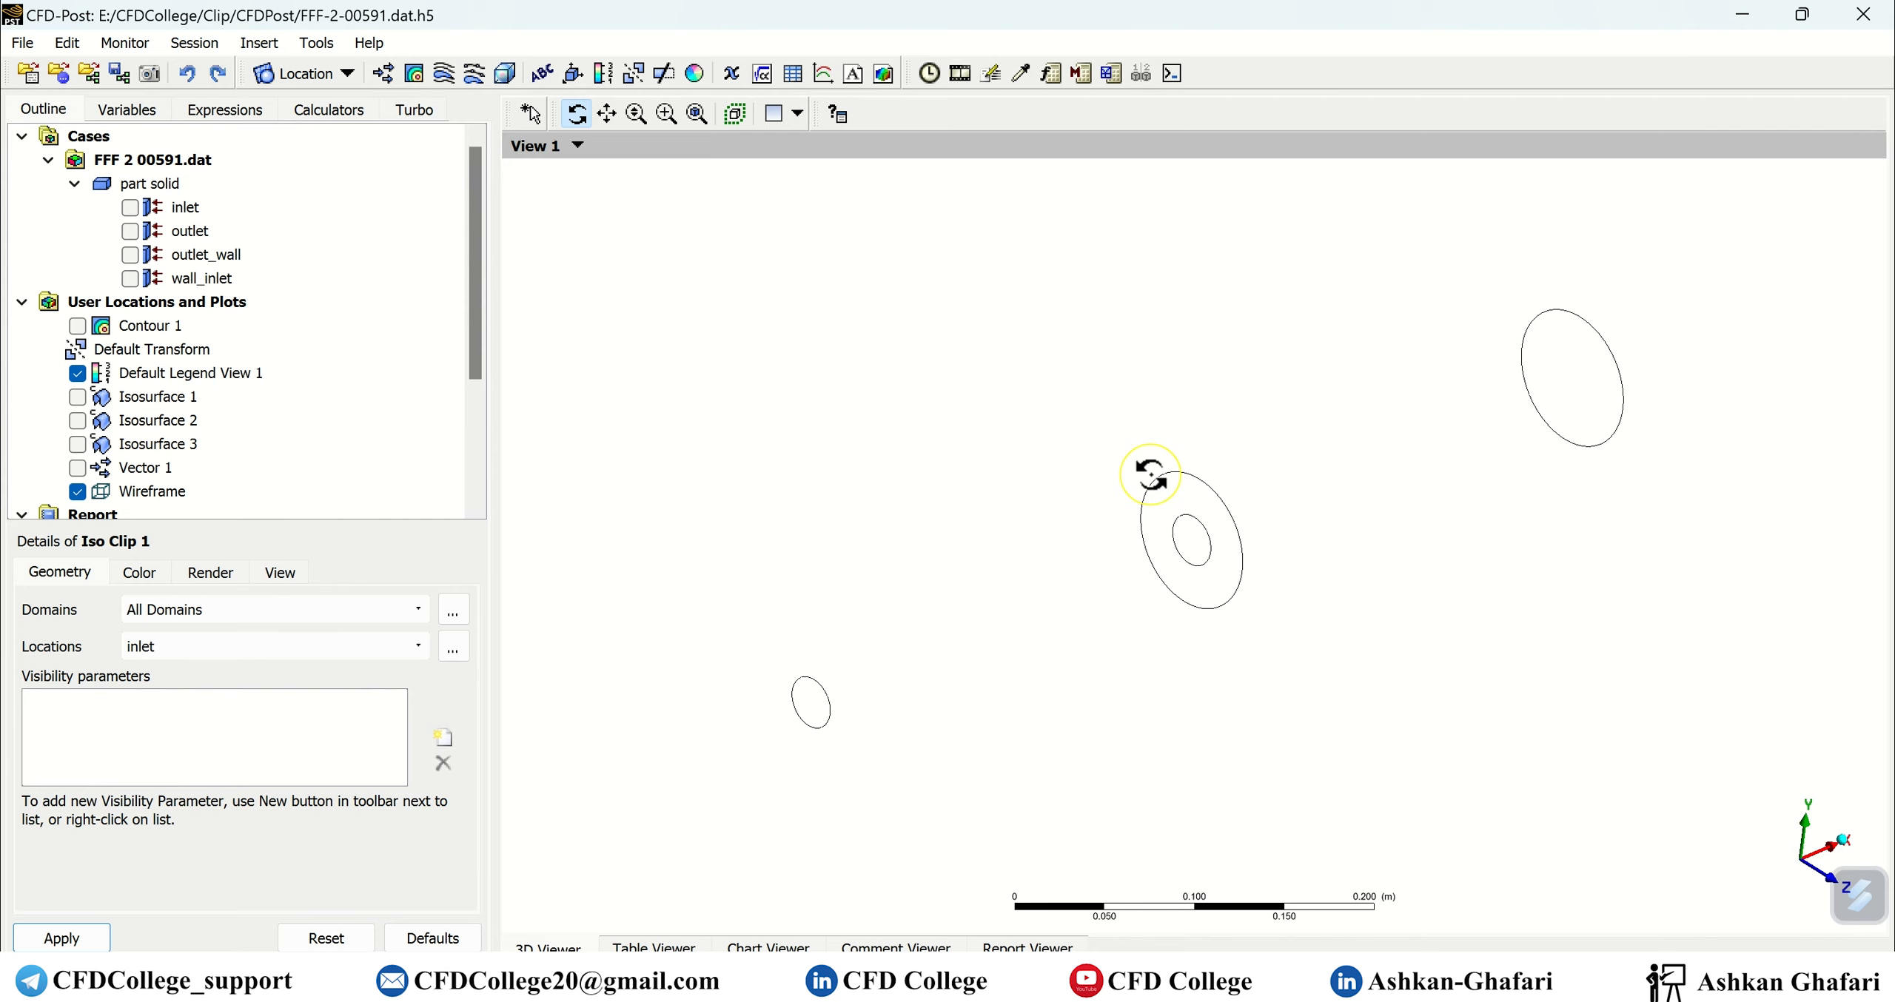
# Set the iso clip's location to Isosurface 1 and show Isosurface 1 in the view.
pyautogui.moveTo(205, 657)
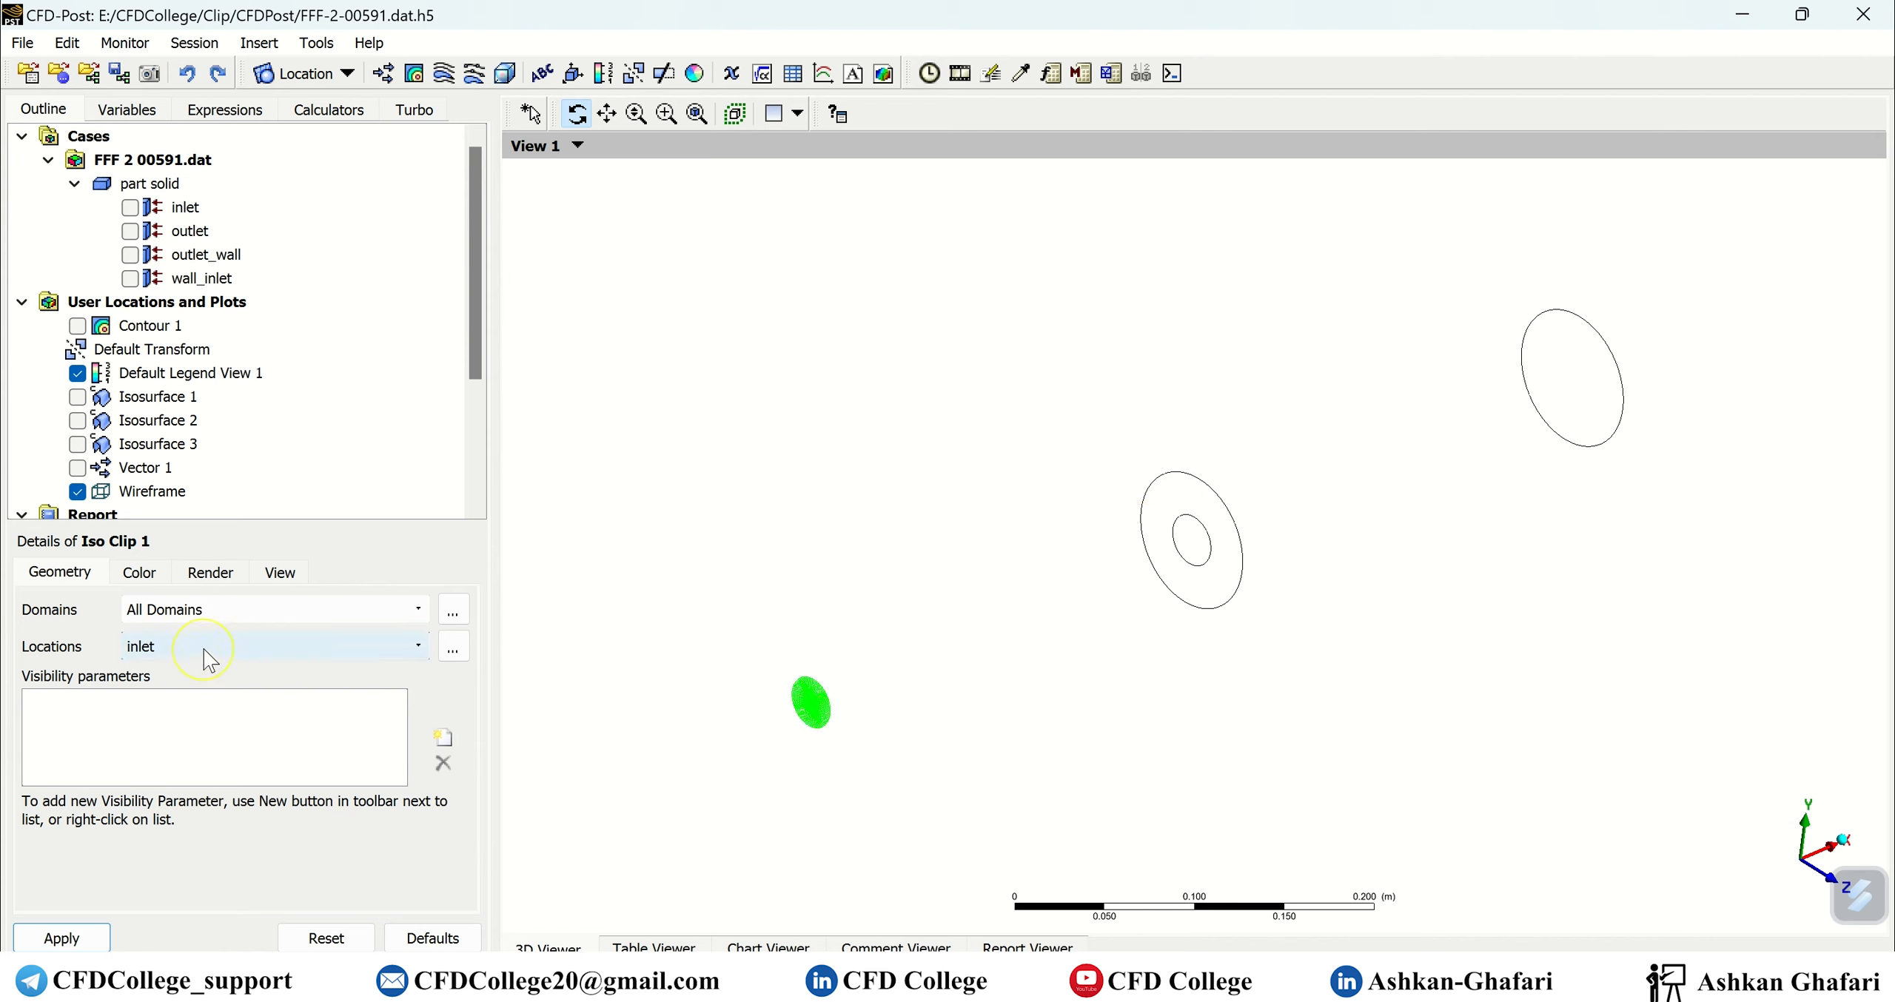
pyautogui.click(199, 657)
pyautogui.click(198, 657)
pyautogui.click(199, 658)
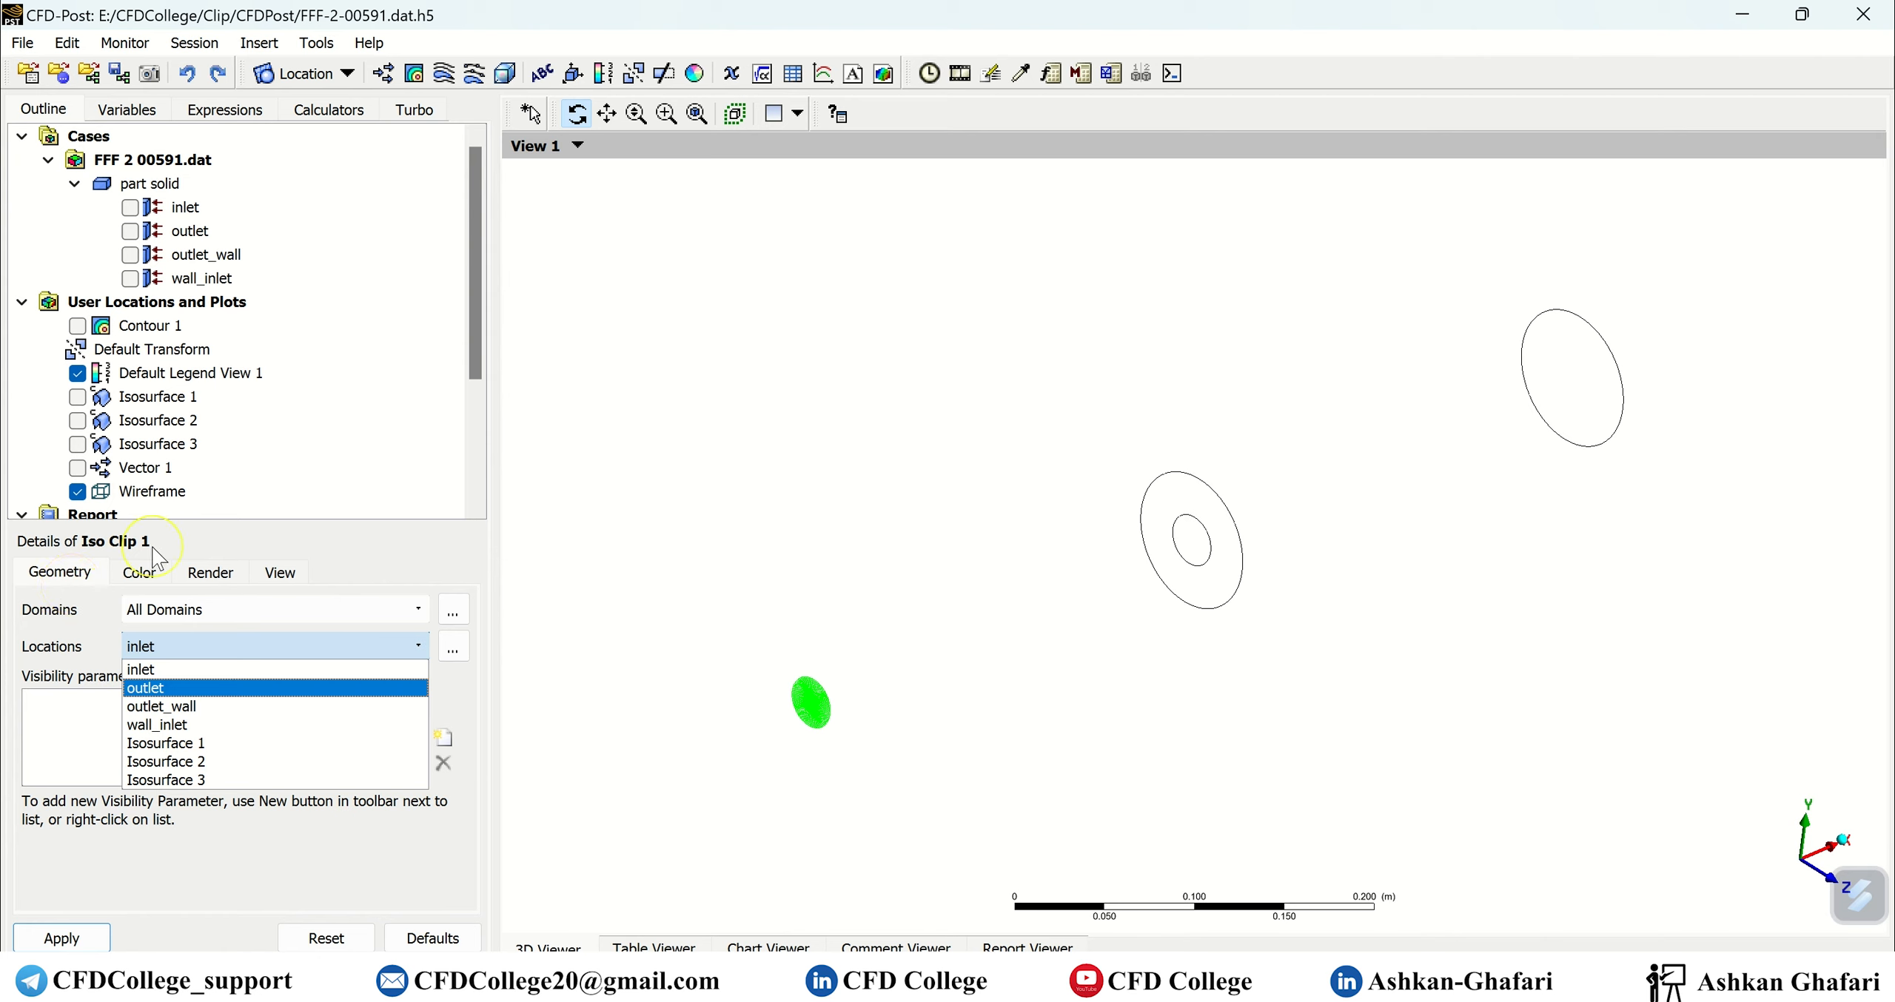
pyautogui.click(189, 743)
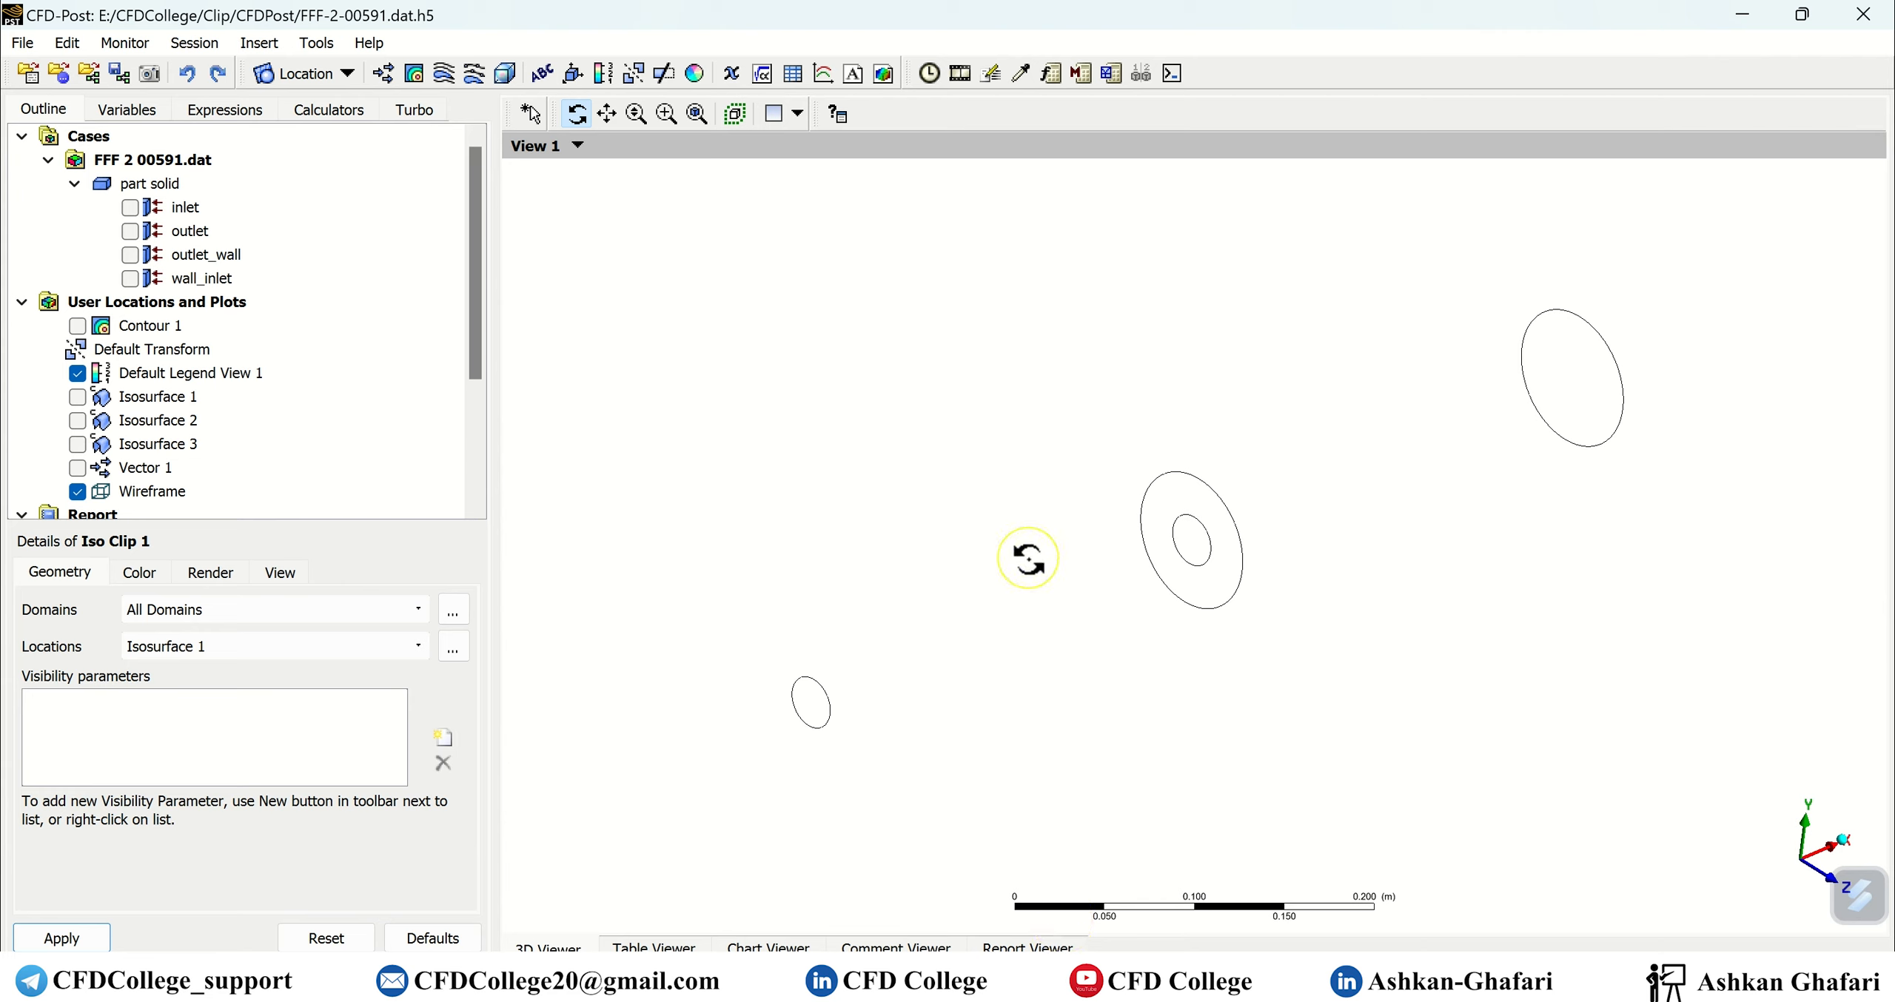
pyautogui.click(77, 397)
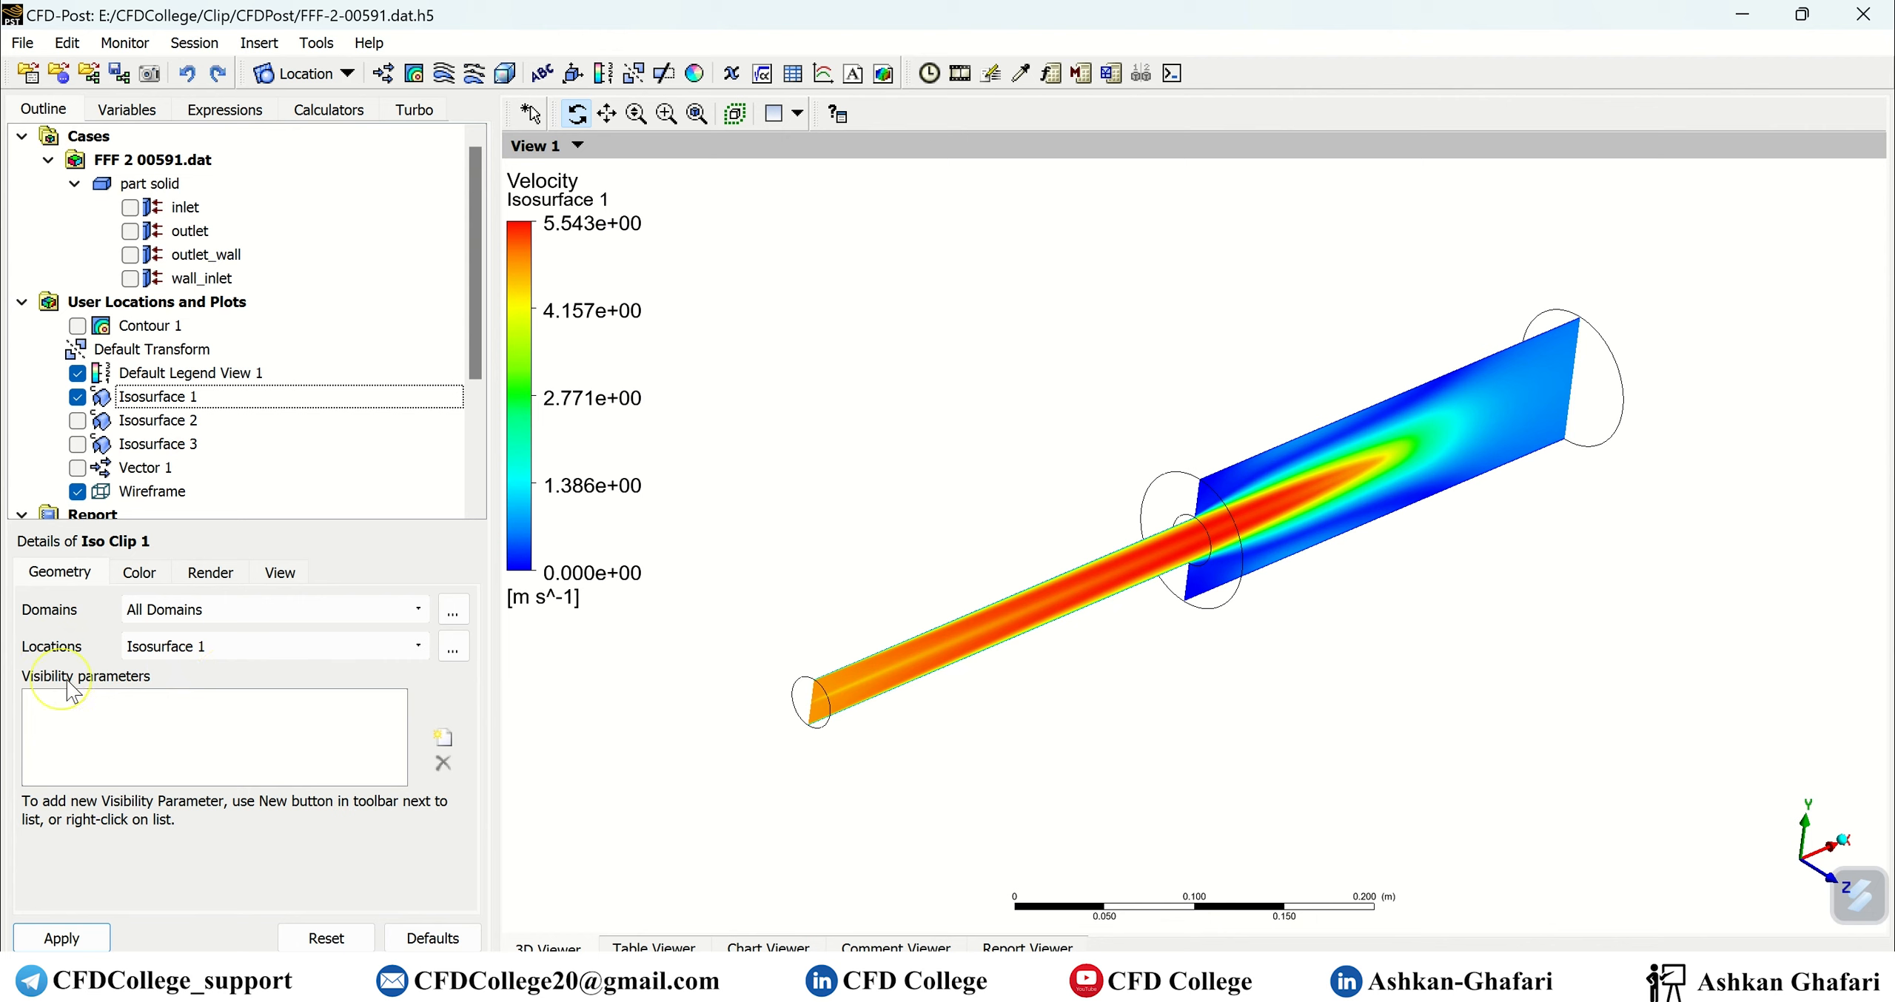
# Add a visibility parameter limiting the iso clip to X <= 0.3 m, and apply it.
pyautogui.click(444, 739)
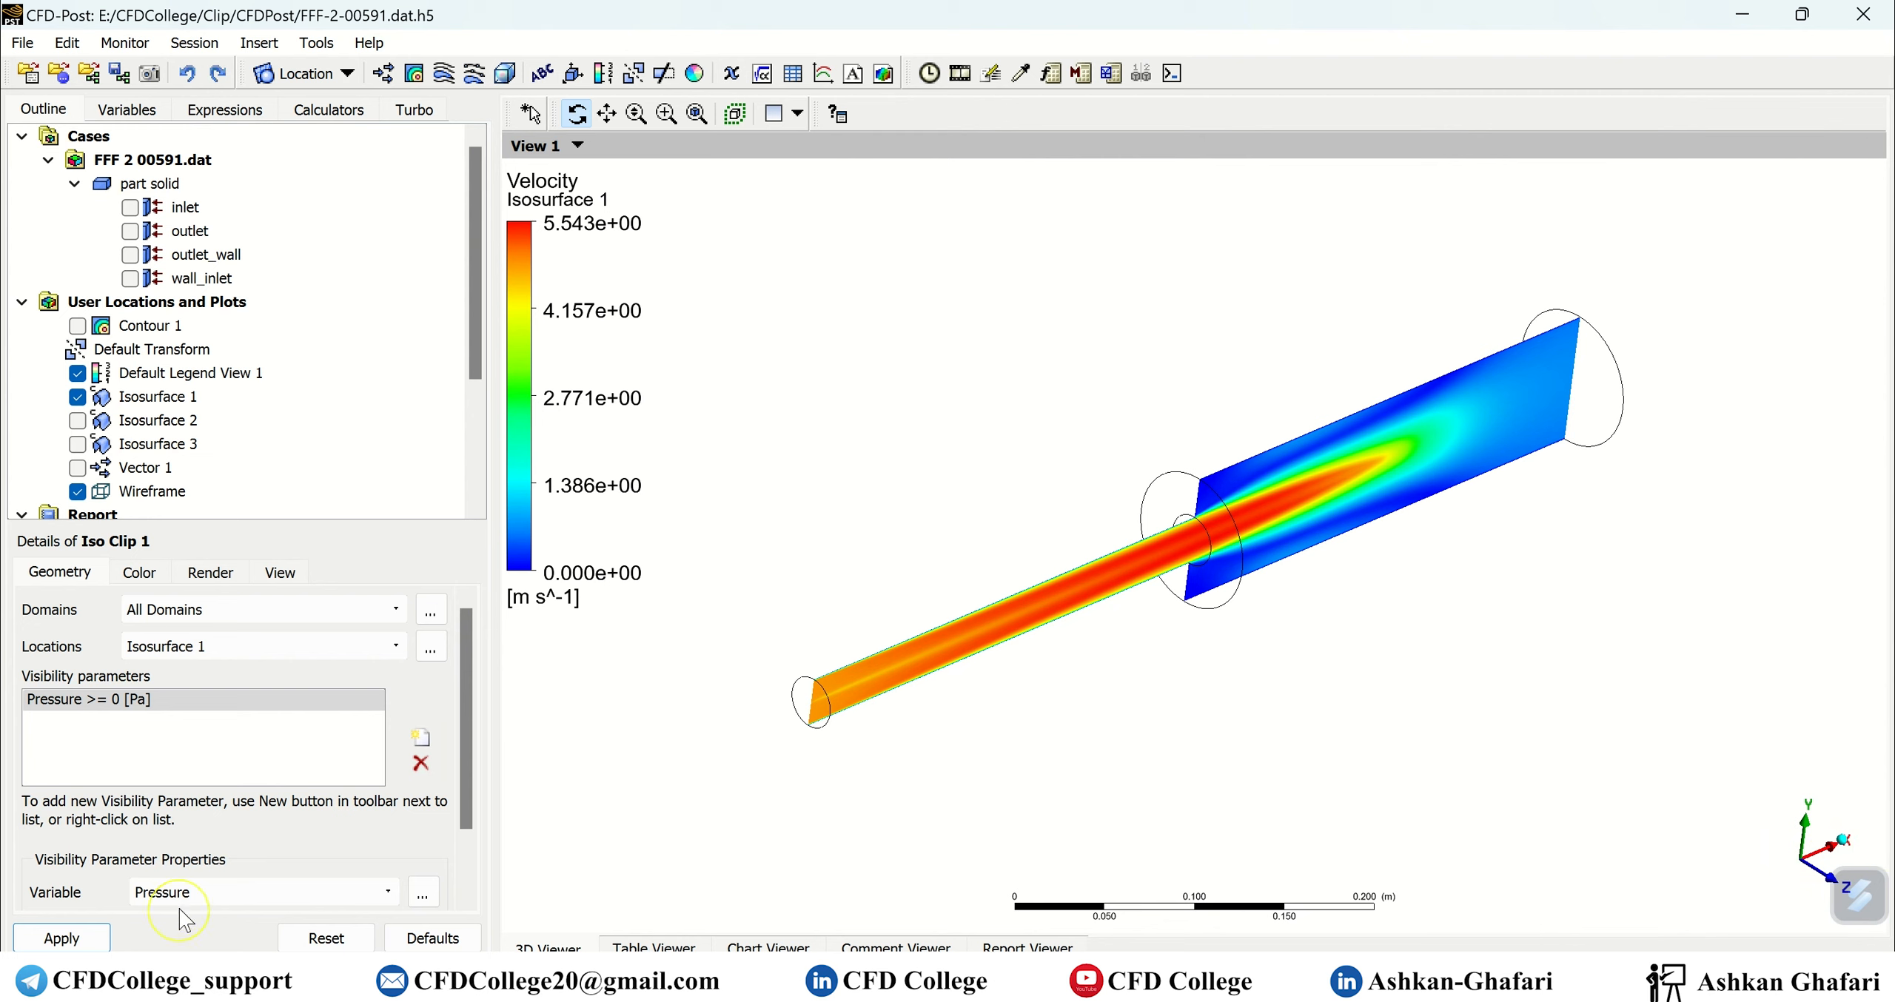
pyautogui.scroll(-3, 462, 707)
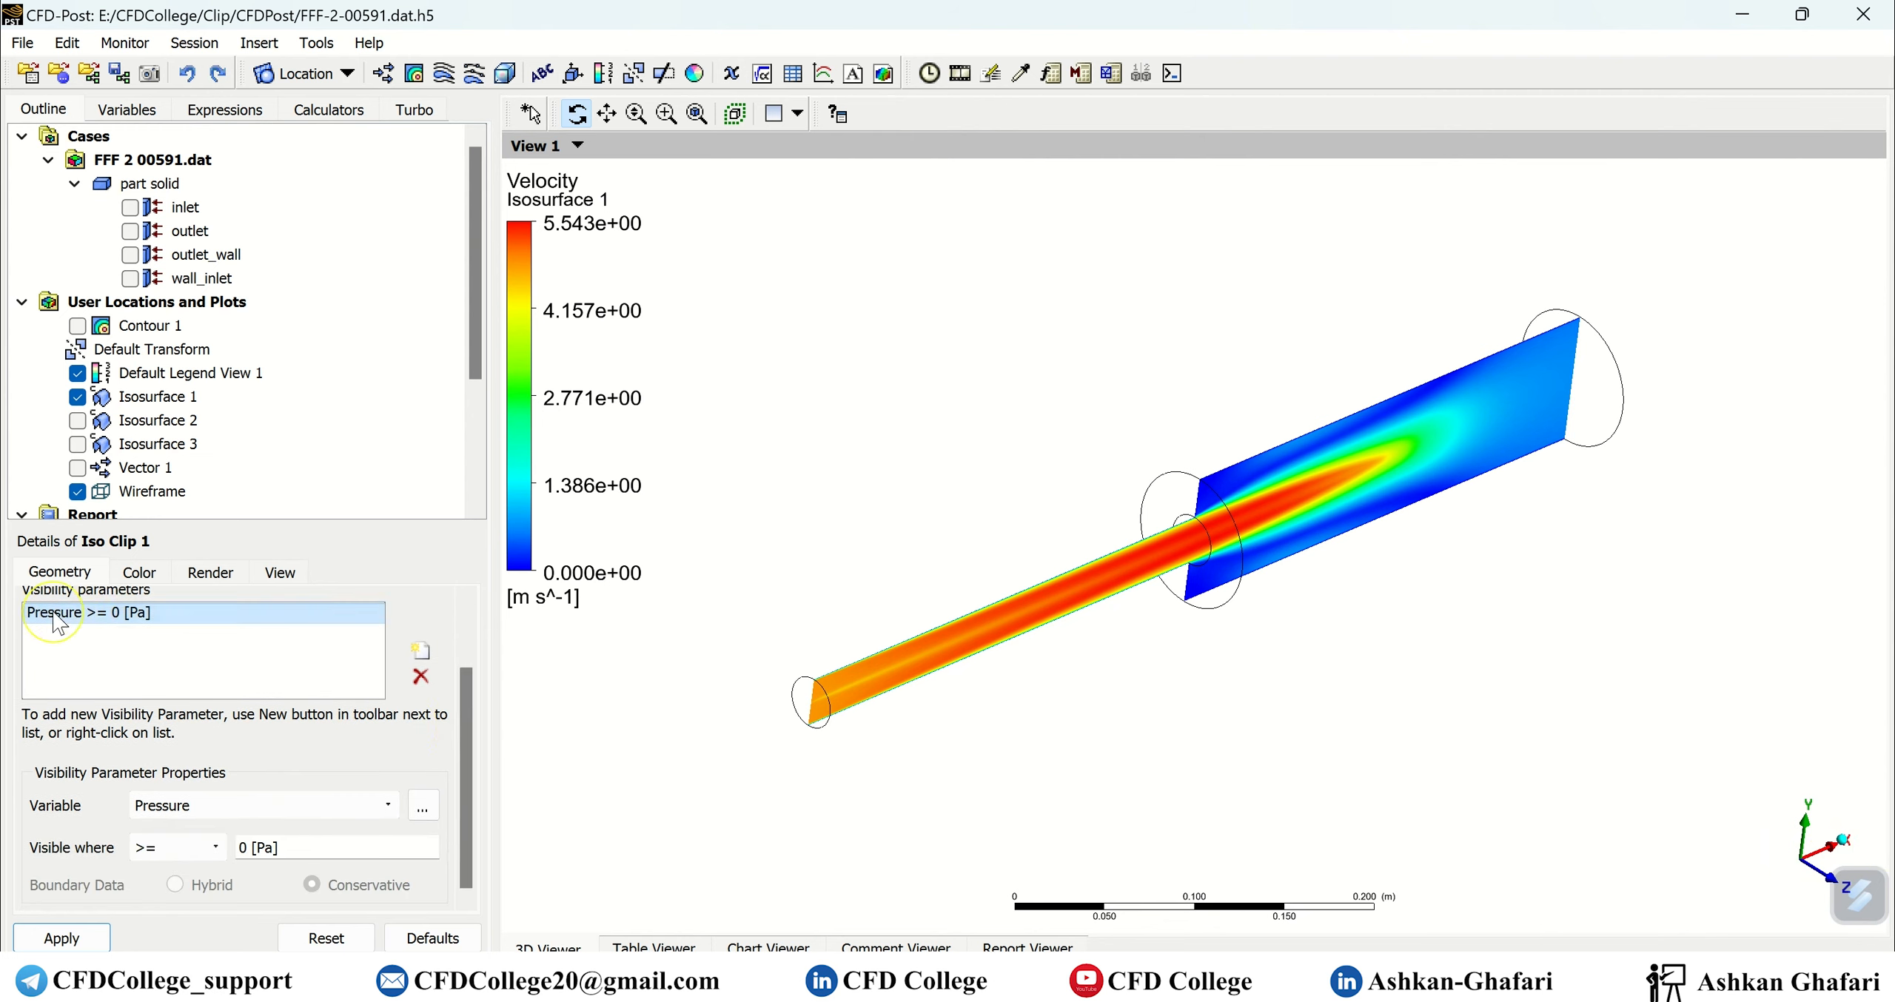
pyautogui.click(185, 805)
pyautogui.scroll(-10, 196, 918)
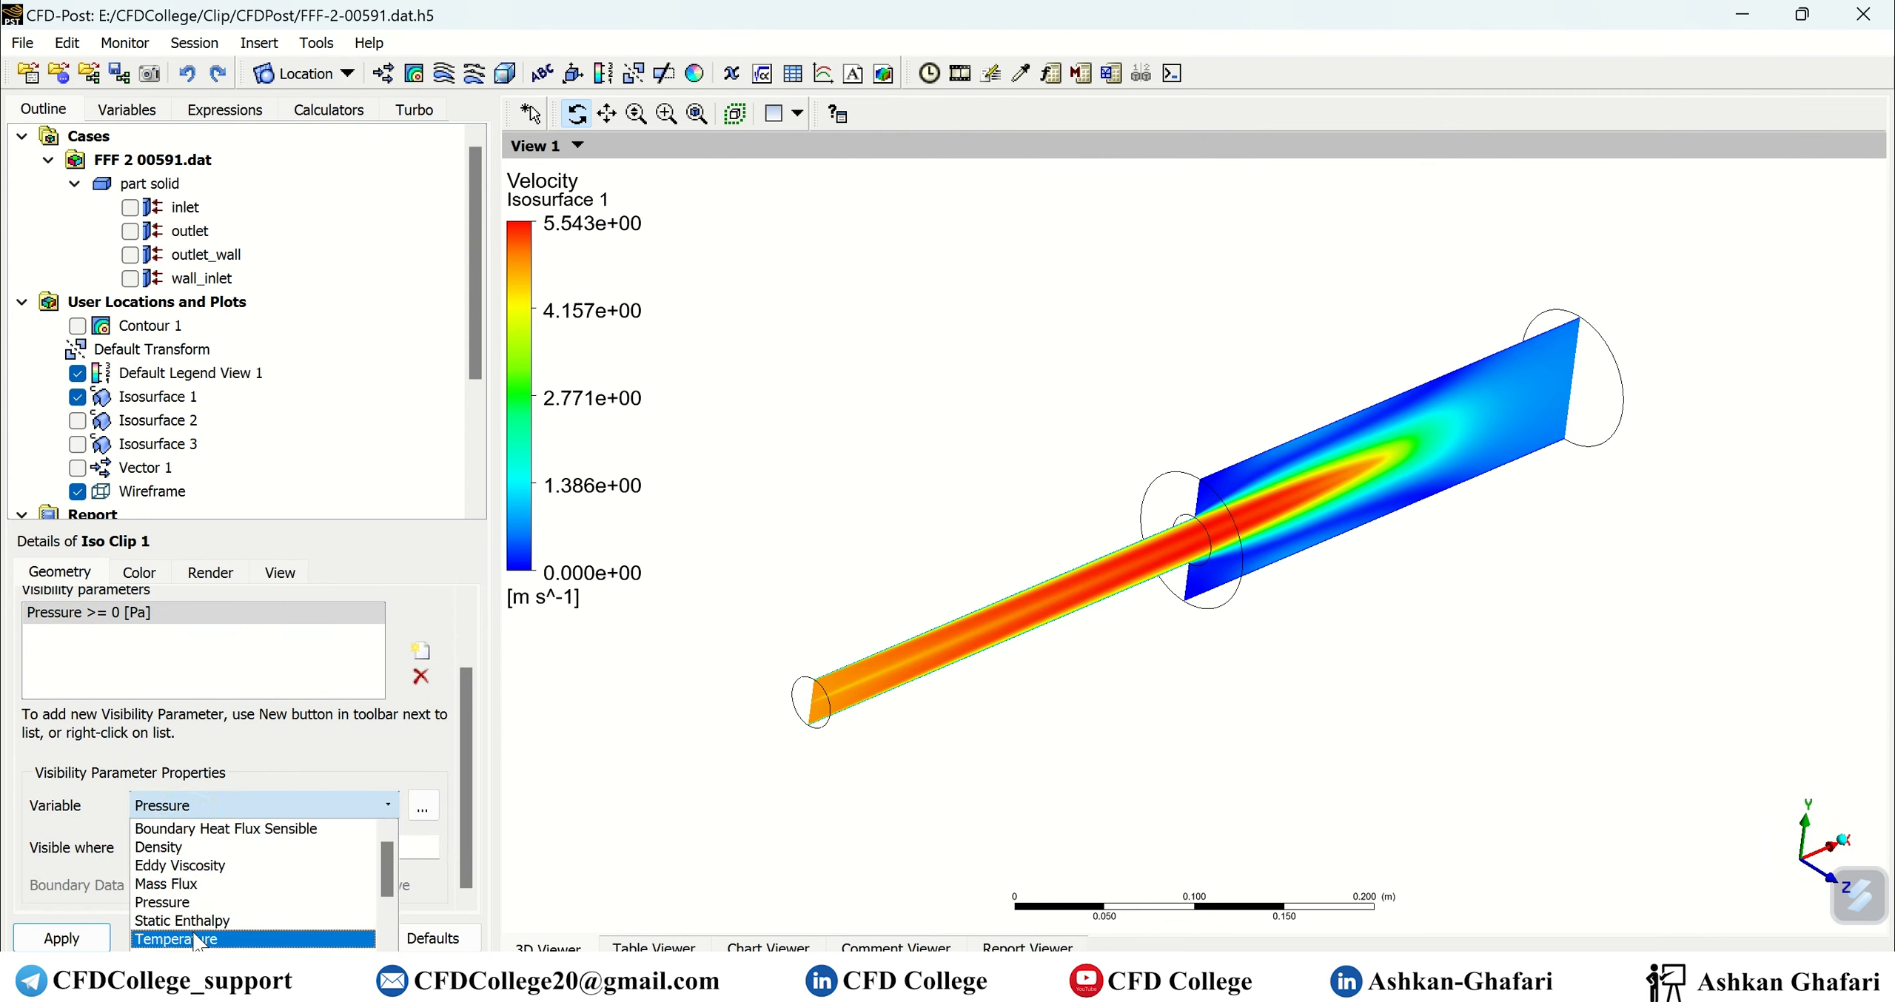
pyautogui.click(185, 950)
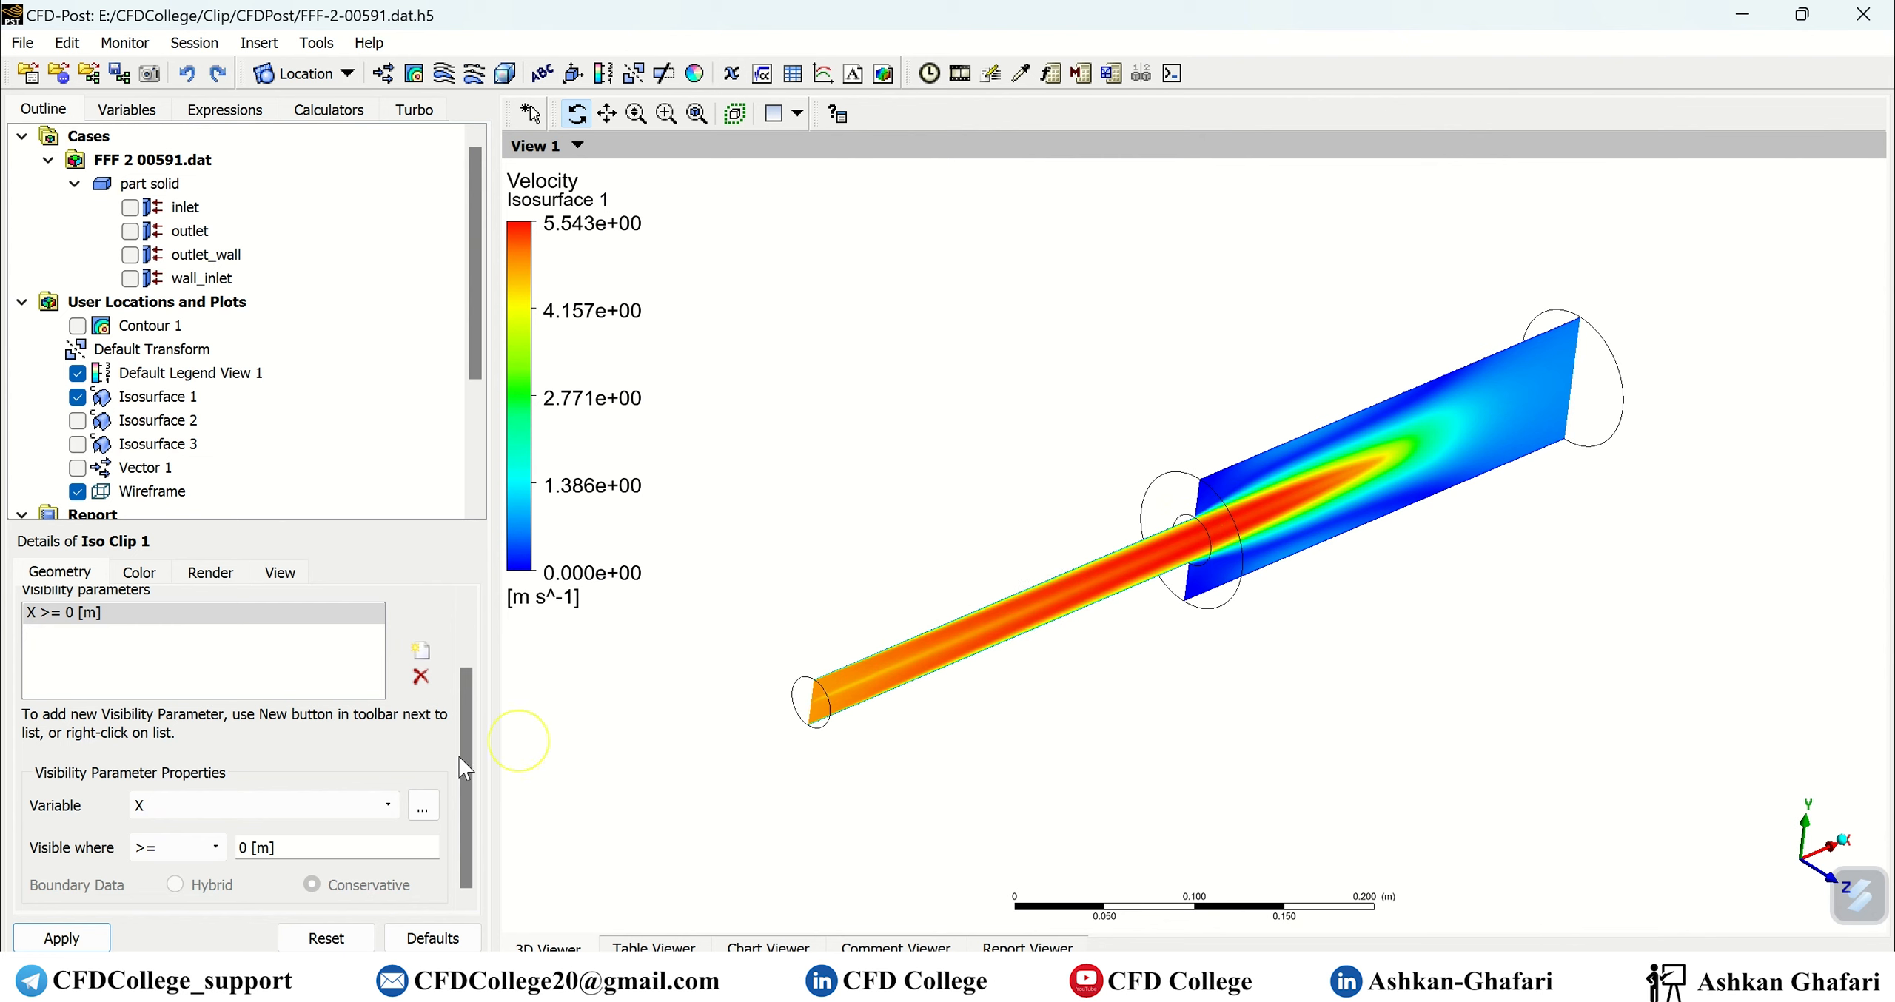
pyautogui.click(214, 846)
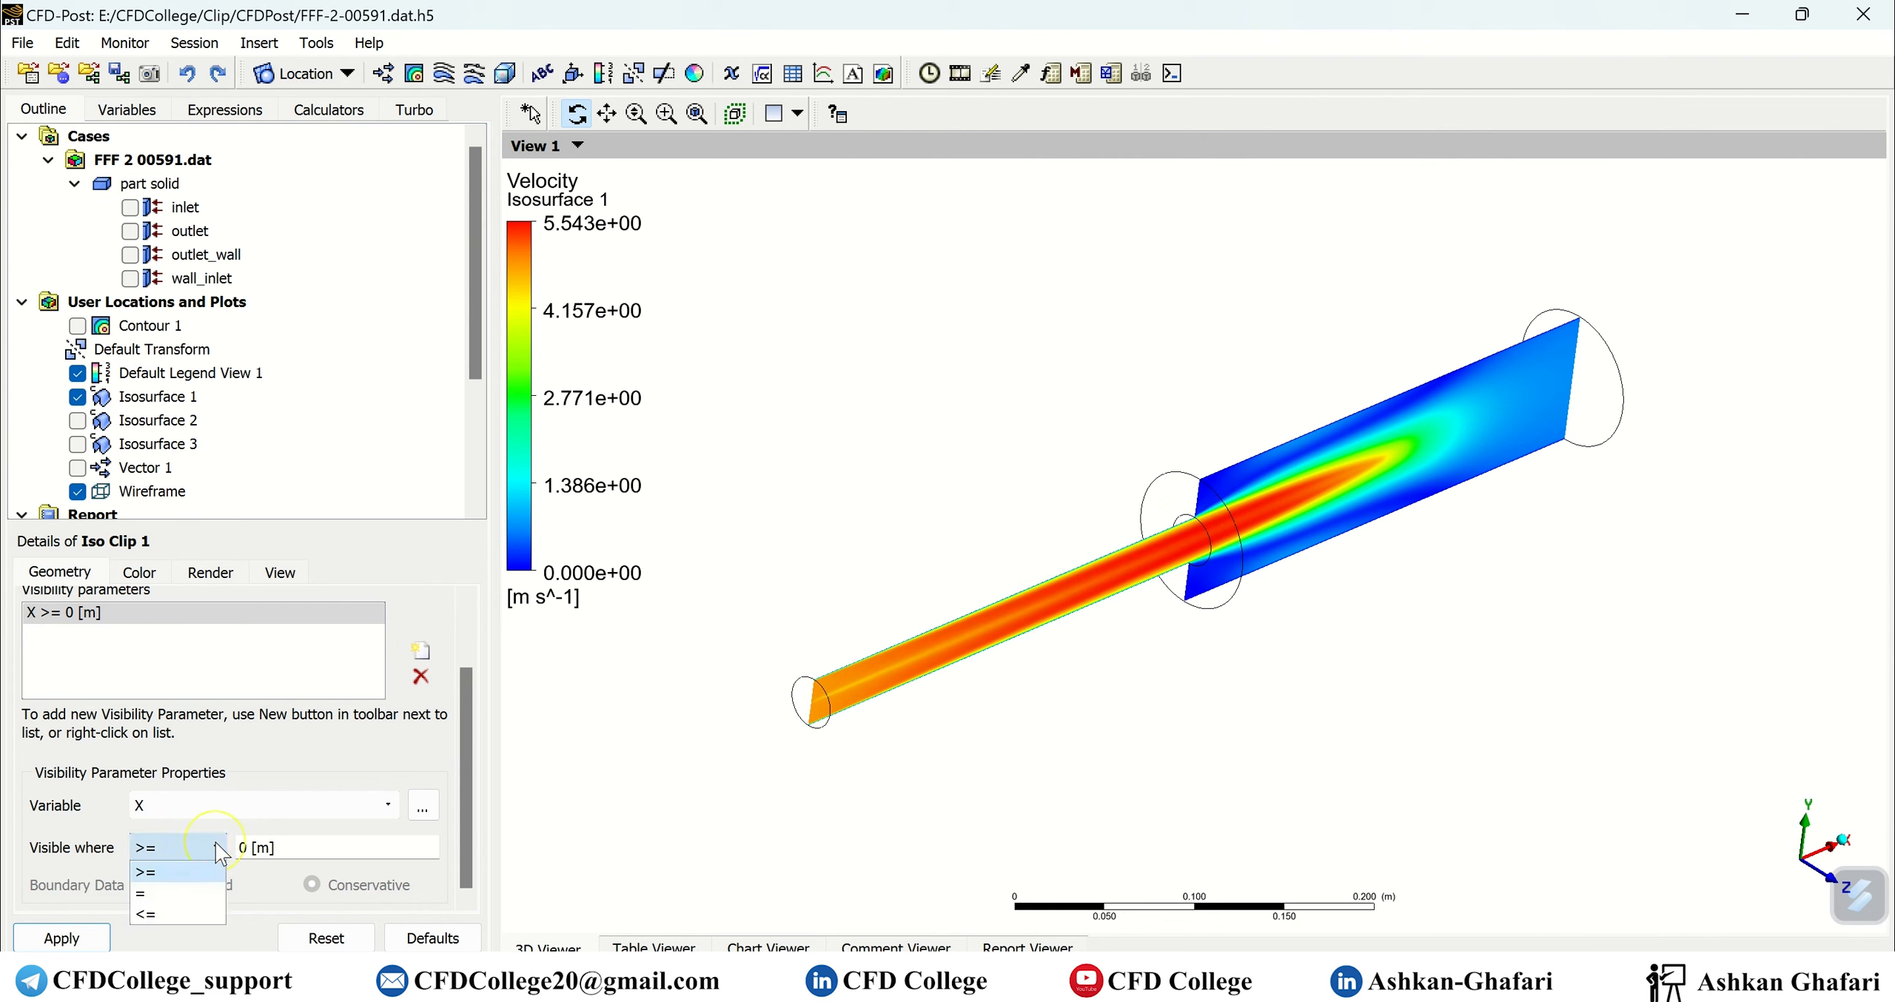
pyautogui.click(191, 915)
pyautogui.click(297, 846)
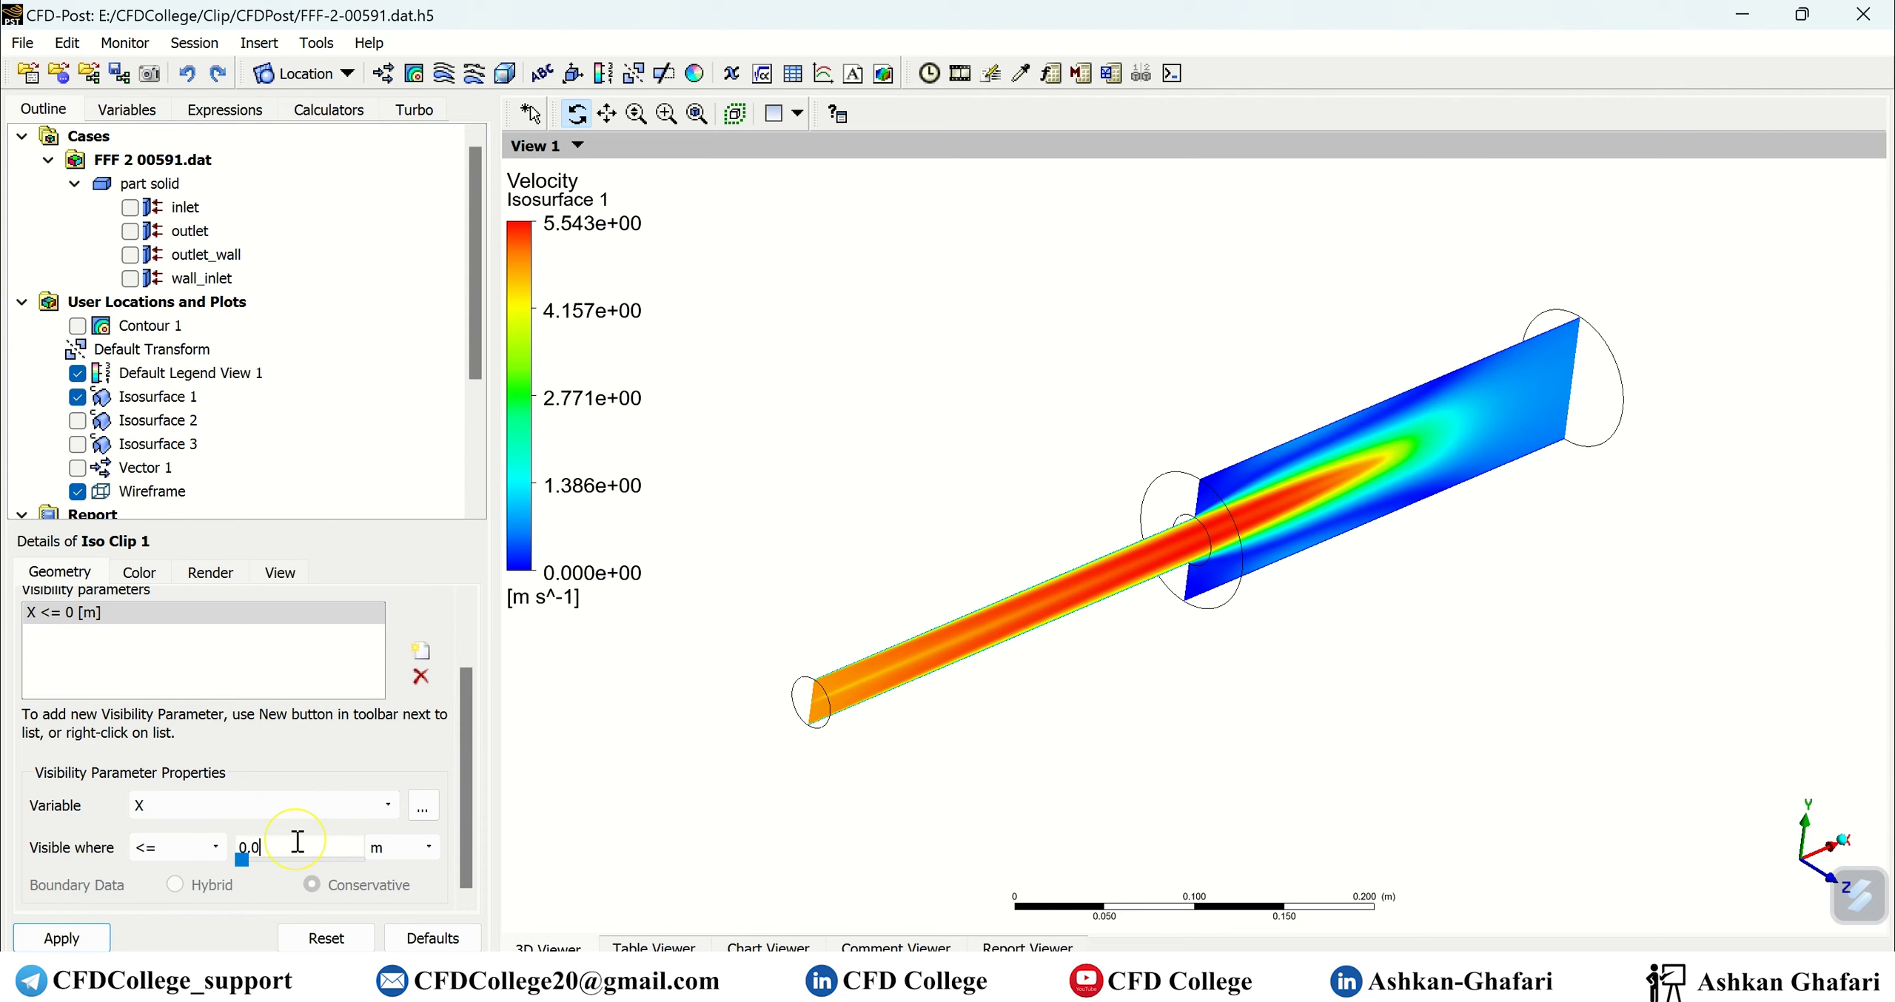
pyautogui.click(58, 939)
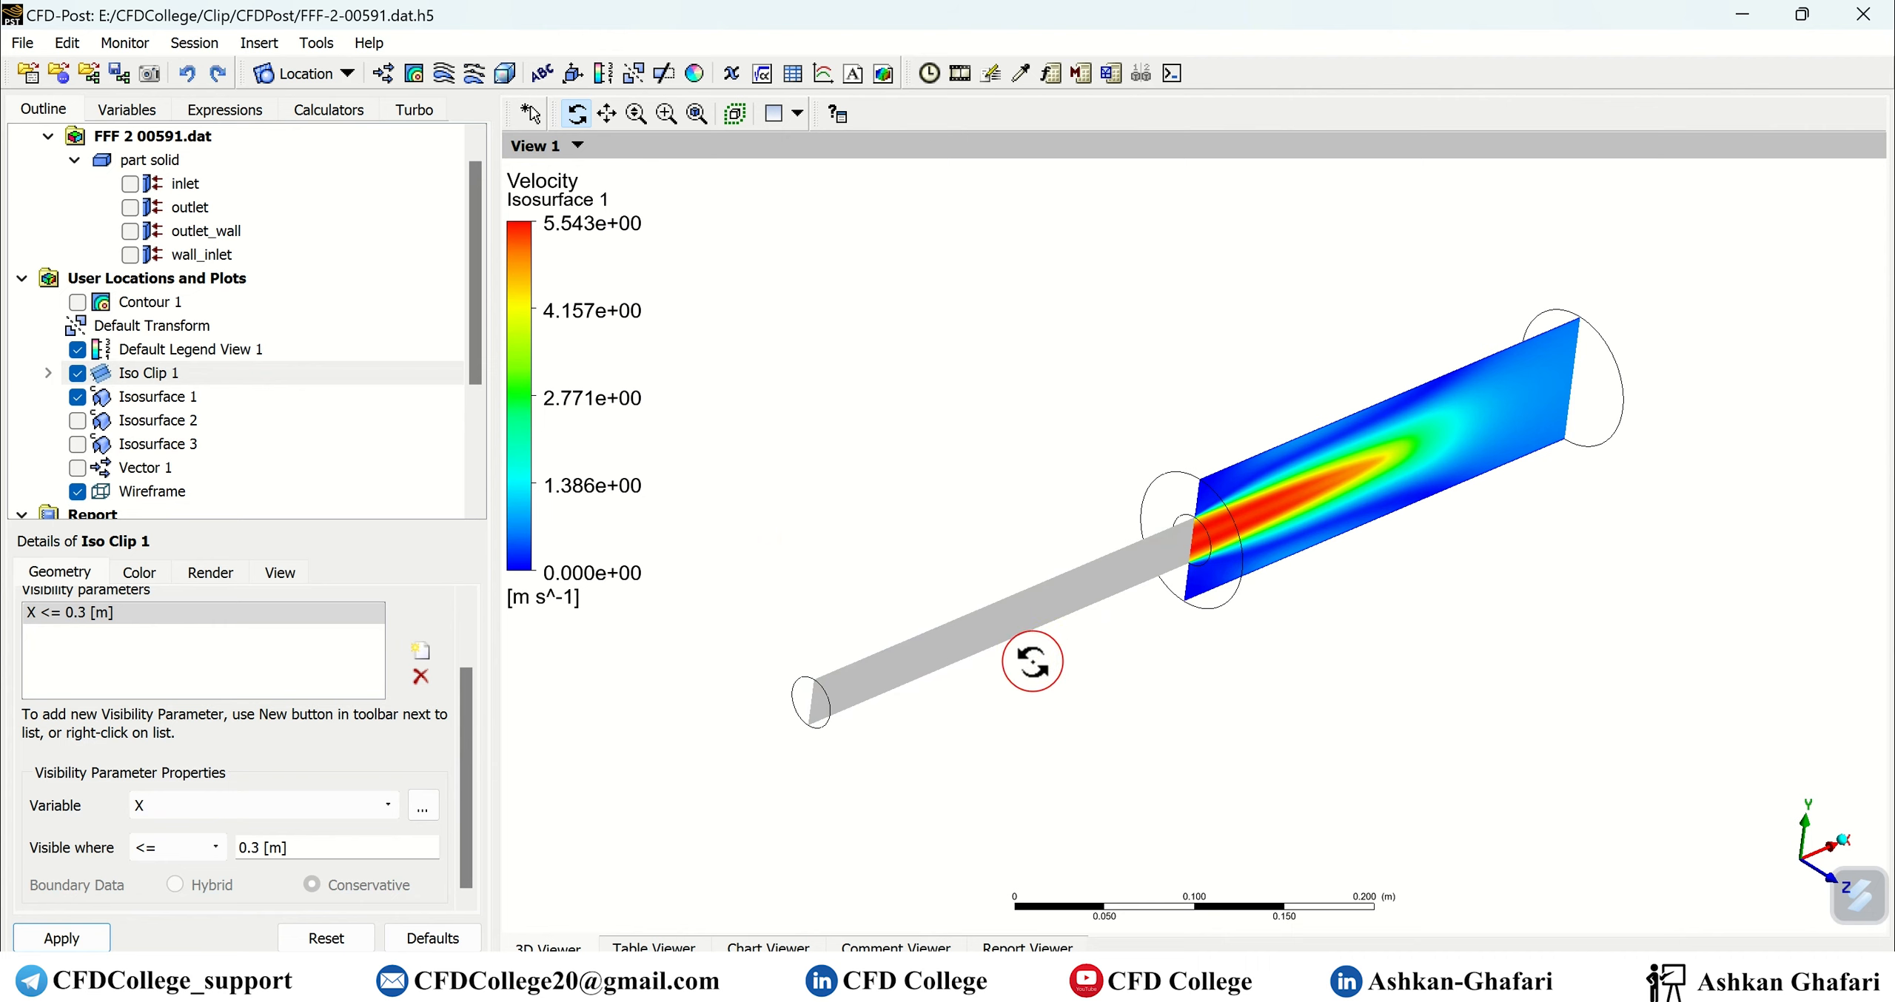
# Hide Isosurface 1 and color the iso clip by the Pressure variable.
pyautogui.moveTo(1024, 656); pyautogui.dragTo(1070, 558)
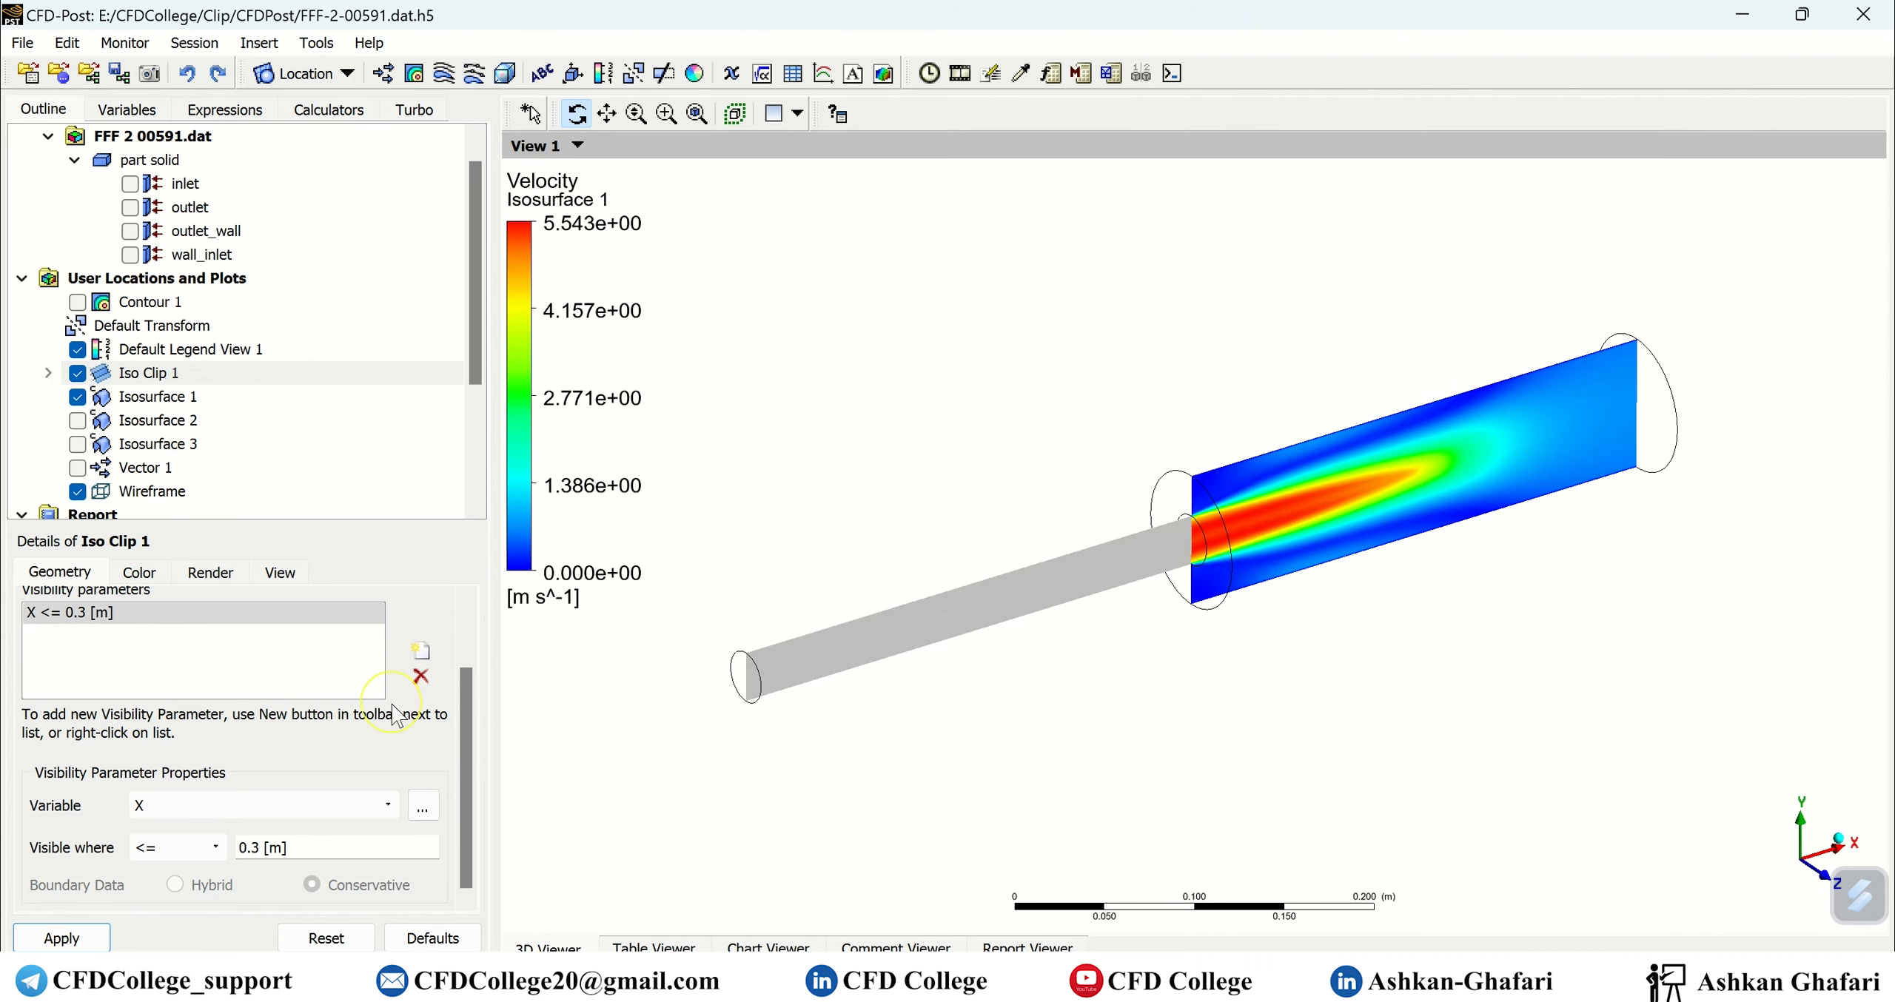
pyautogui.click(77, 397)
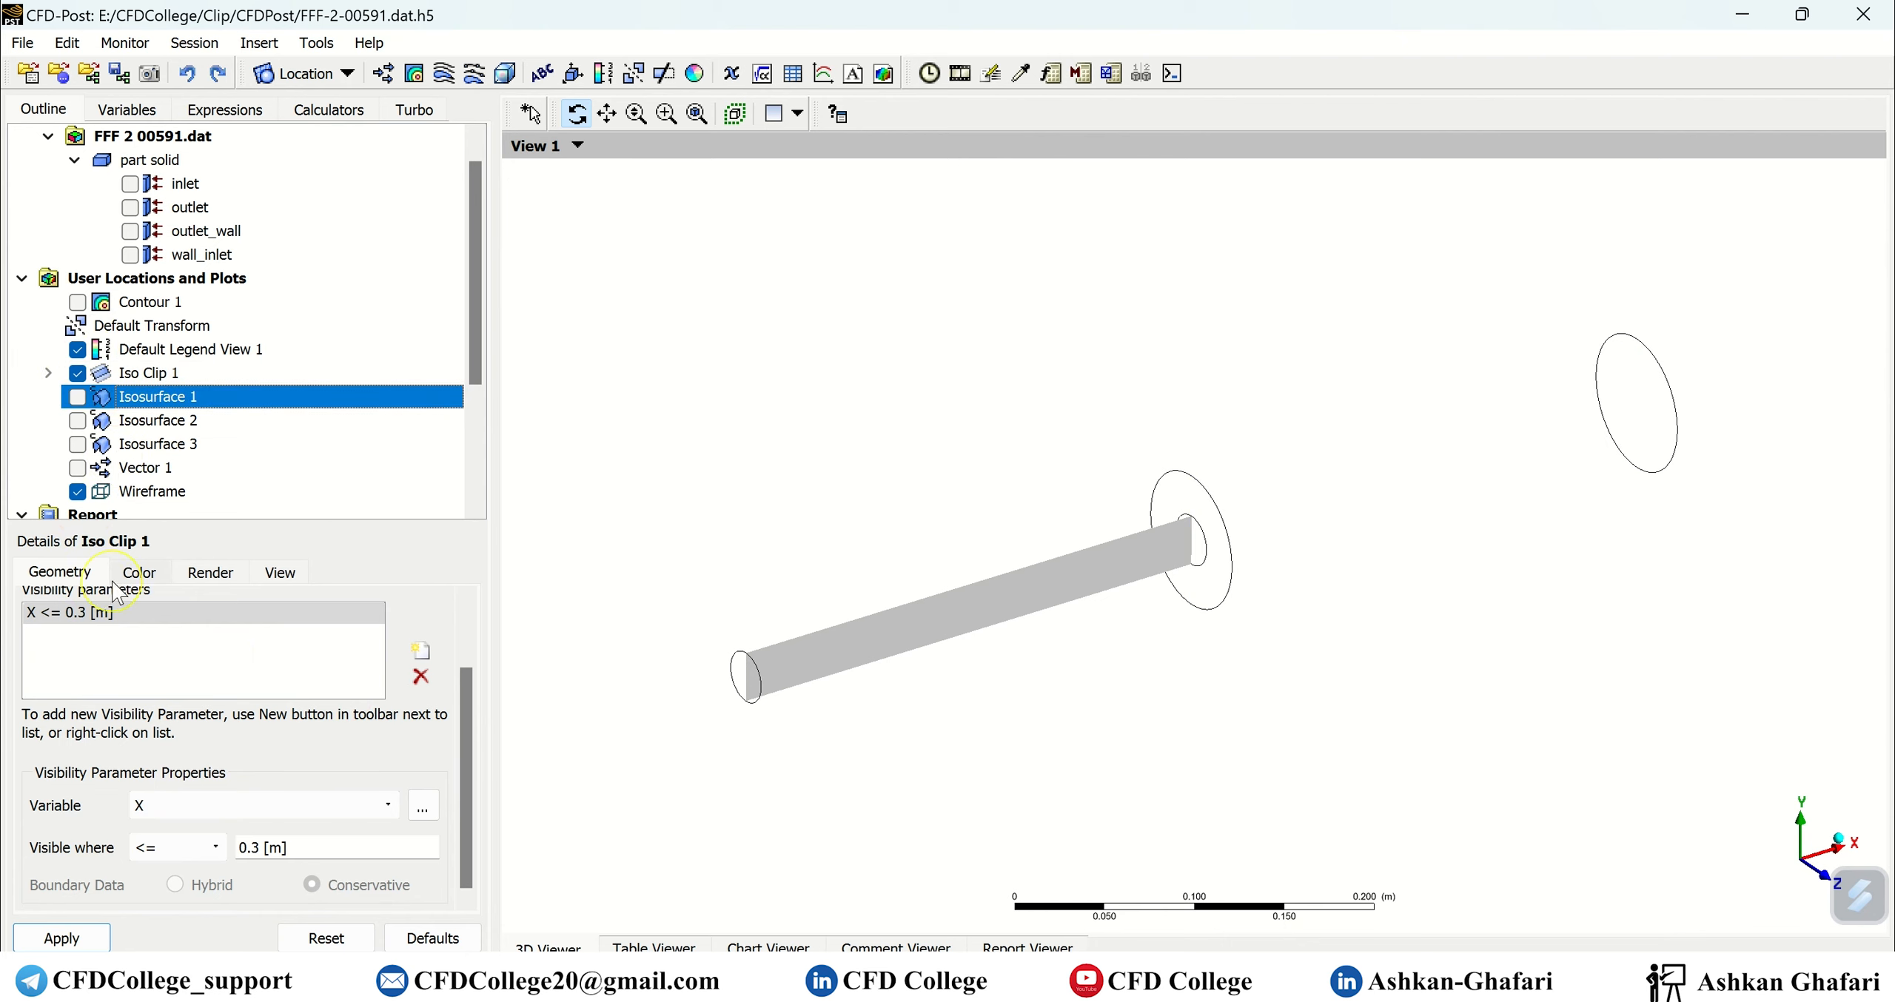
pyautogui.click(139, 573)
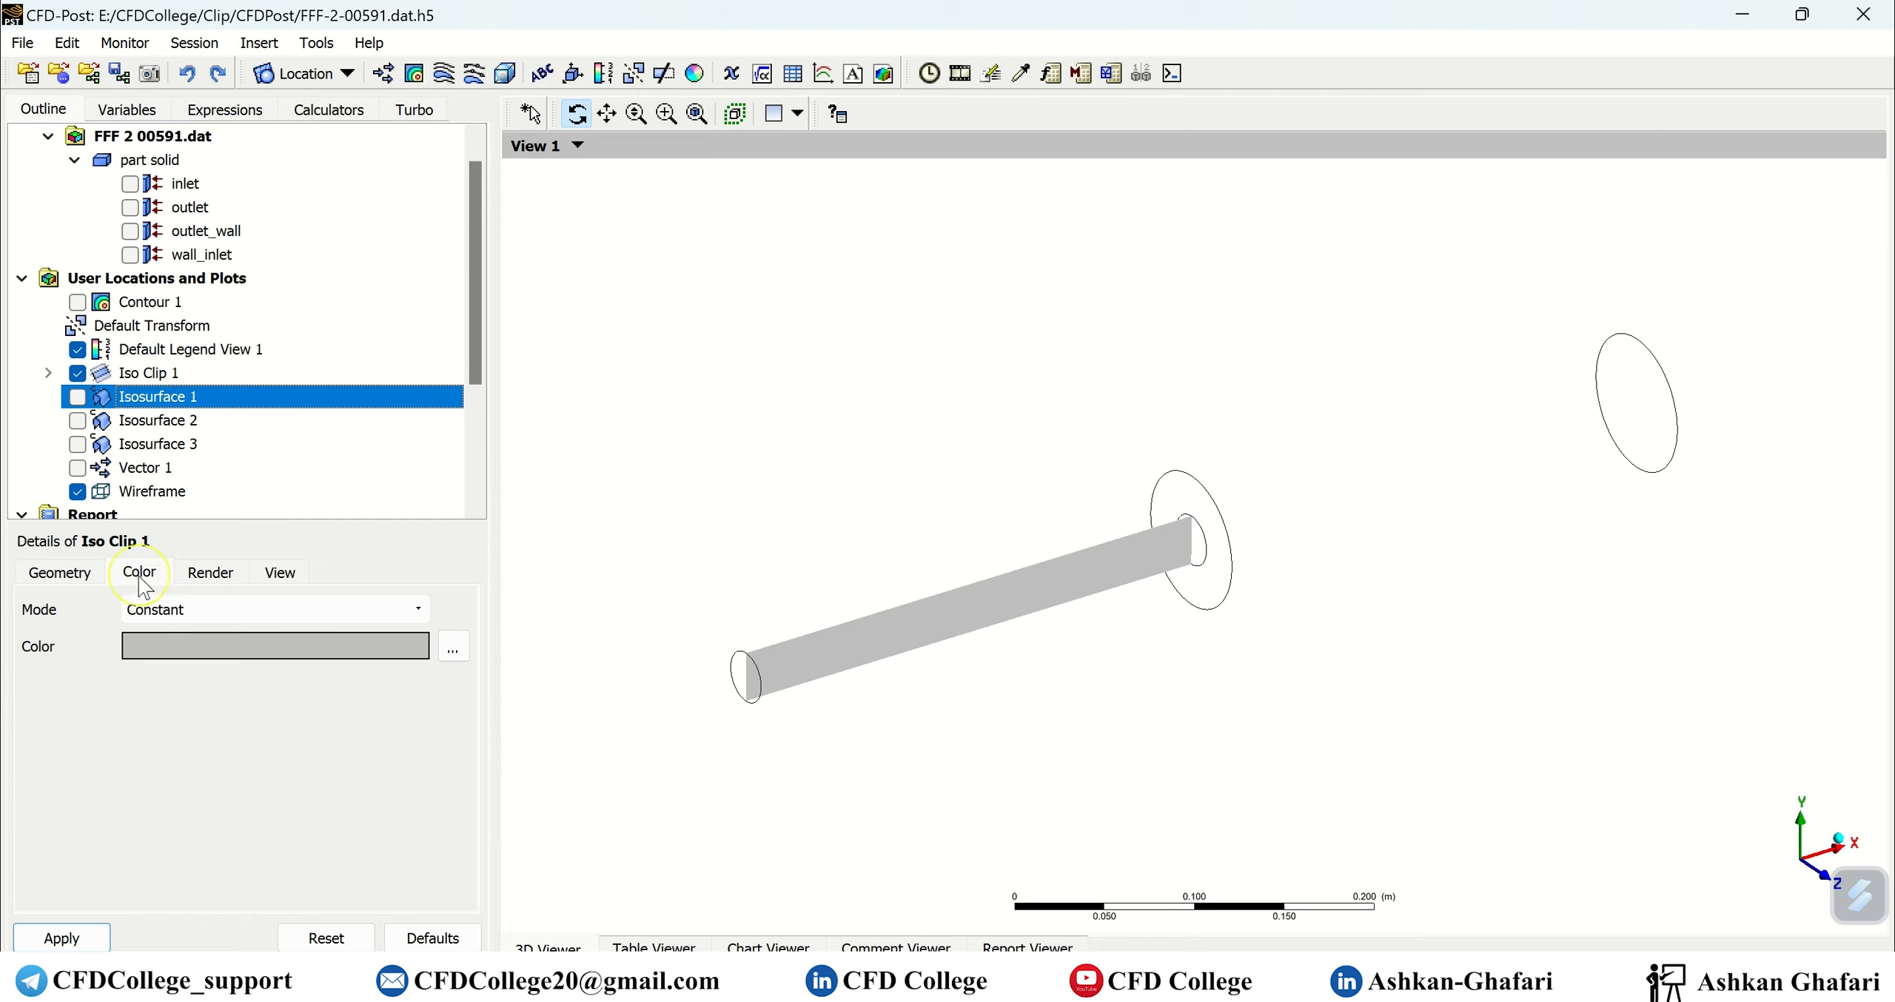
pyautogui.click(171, 610)
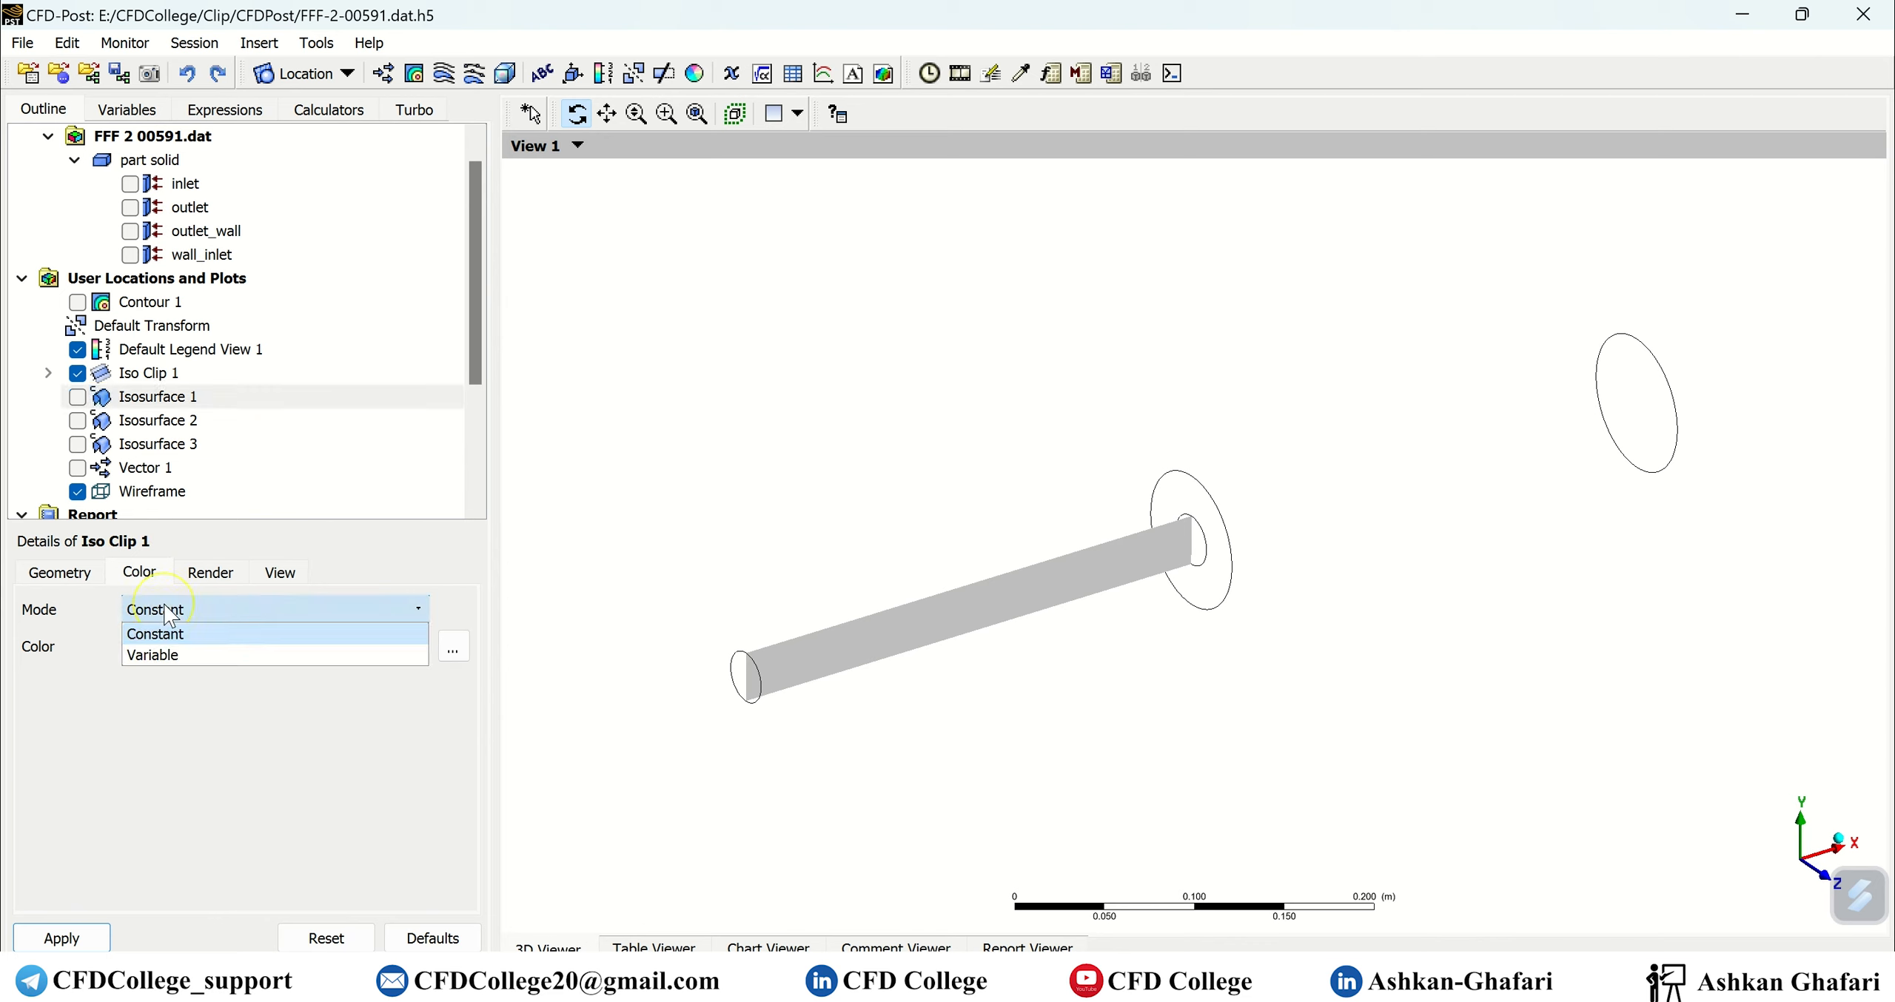
pyautogui.click(152, 655)
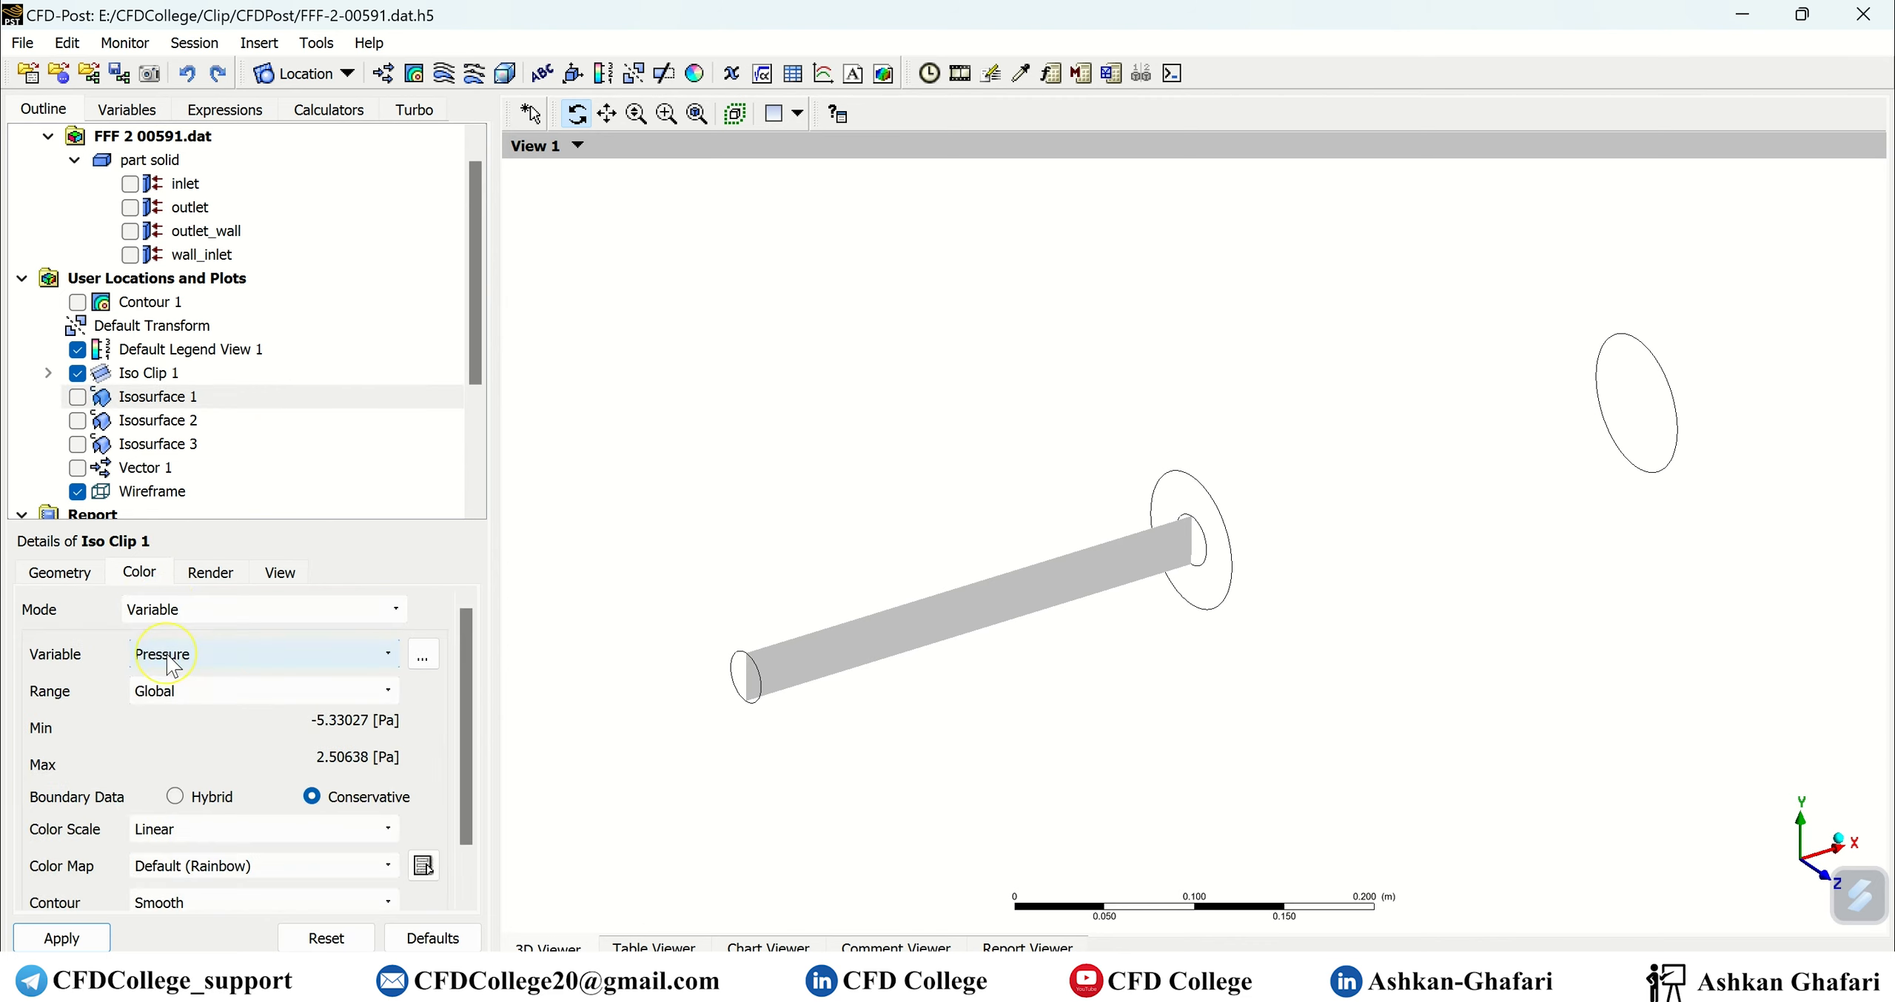
pyautogui.click(214, 656)
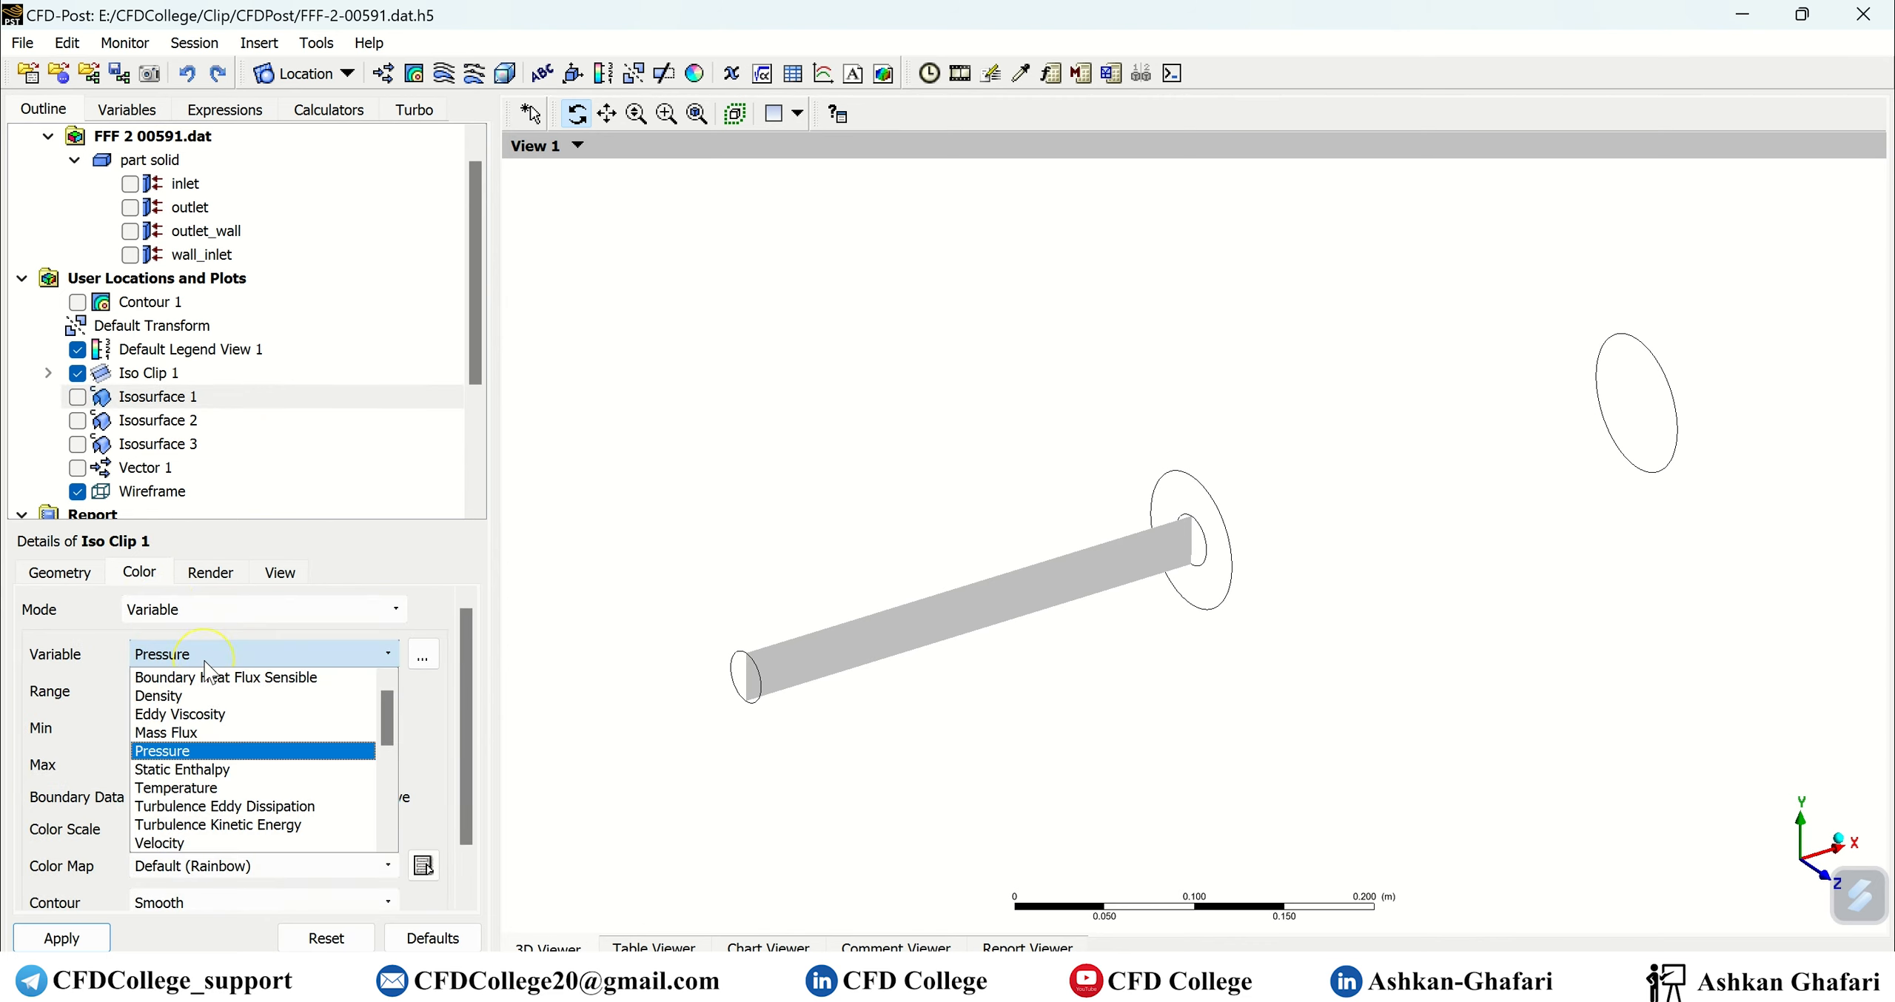
pyautogui.click(206, 661)
pyautogui.click(61, 937)
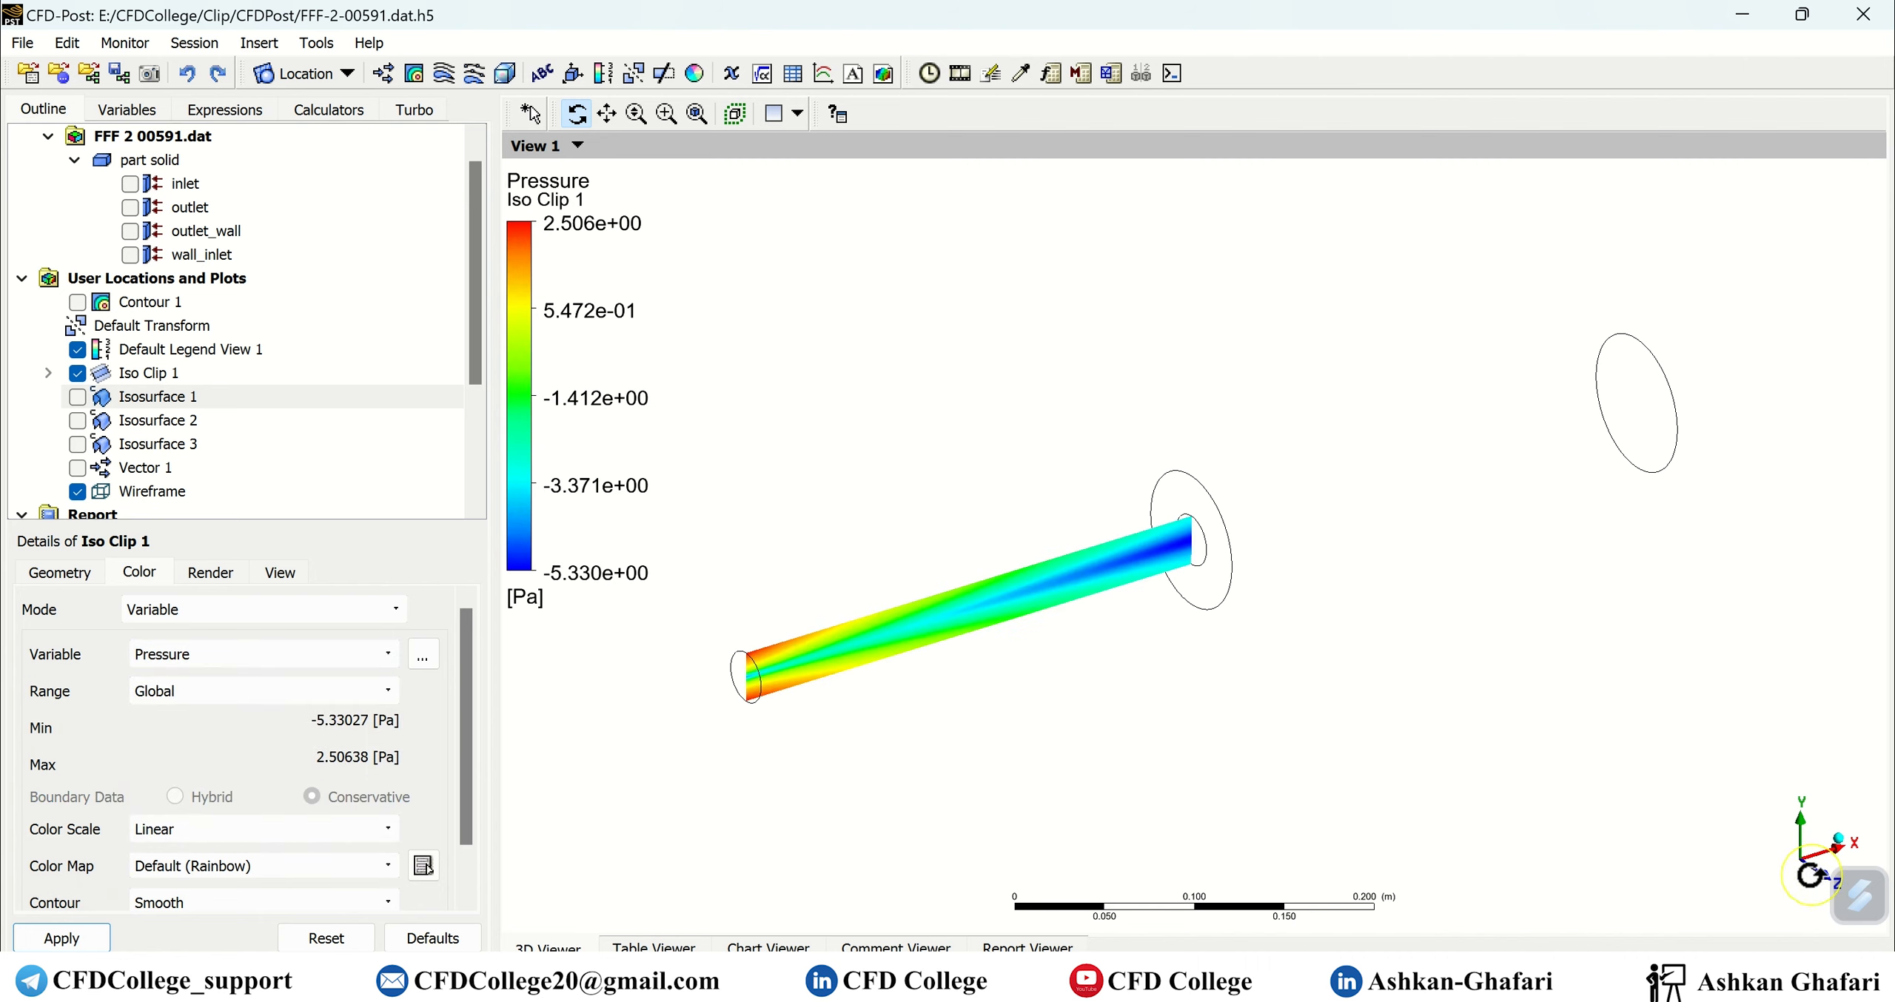
# Examine the clipped pressure plot face-on along the Z axis and at an angle, and review the clip and Isosurface 1 definitions.
pyautogui.click(1820, 877)
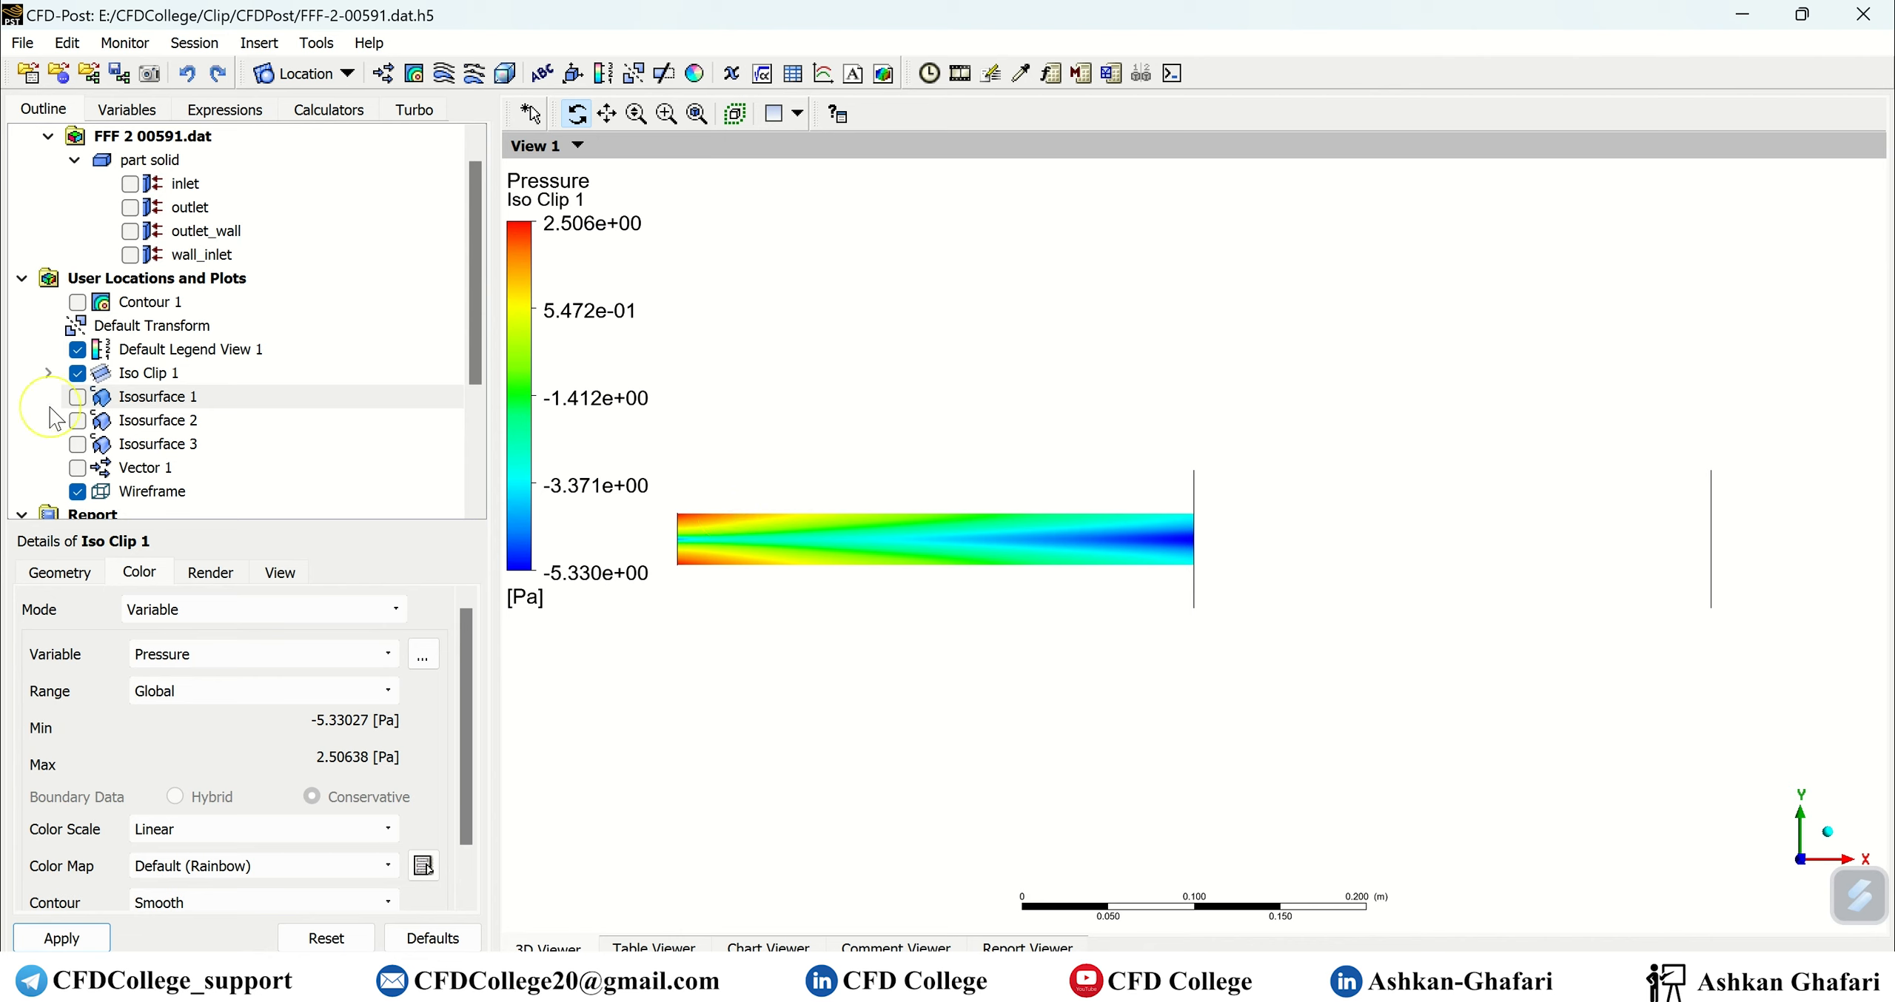
pyautogui.moveTo(824, 410); pyautogui.dragTo(927, 497)
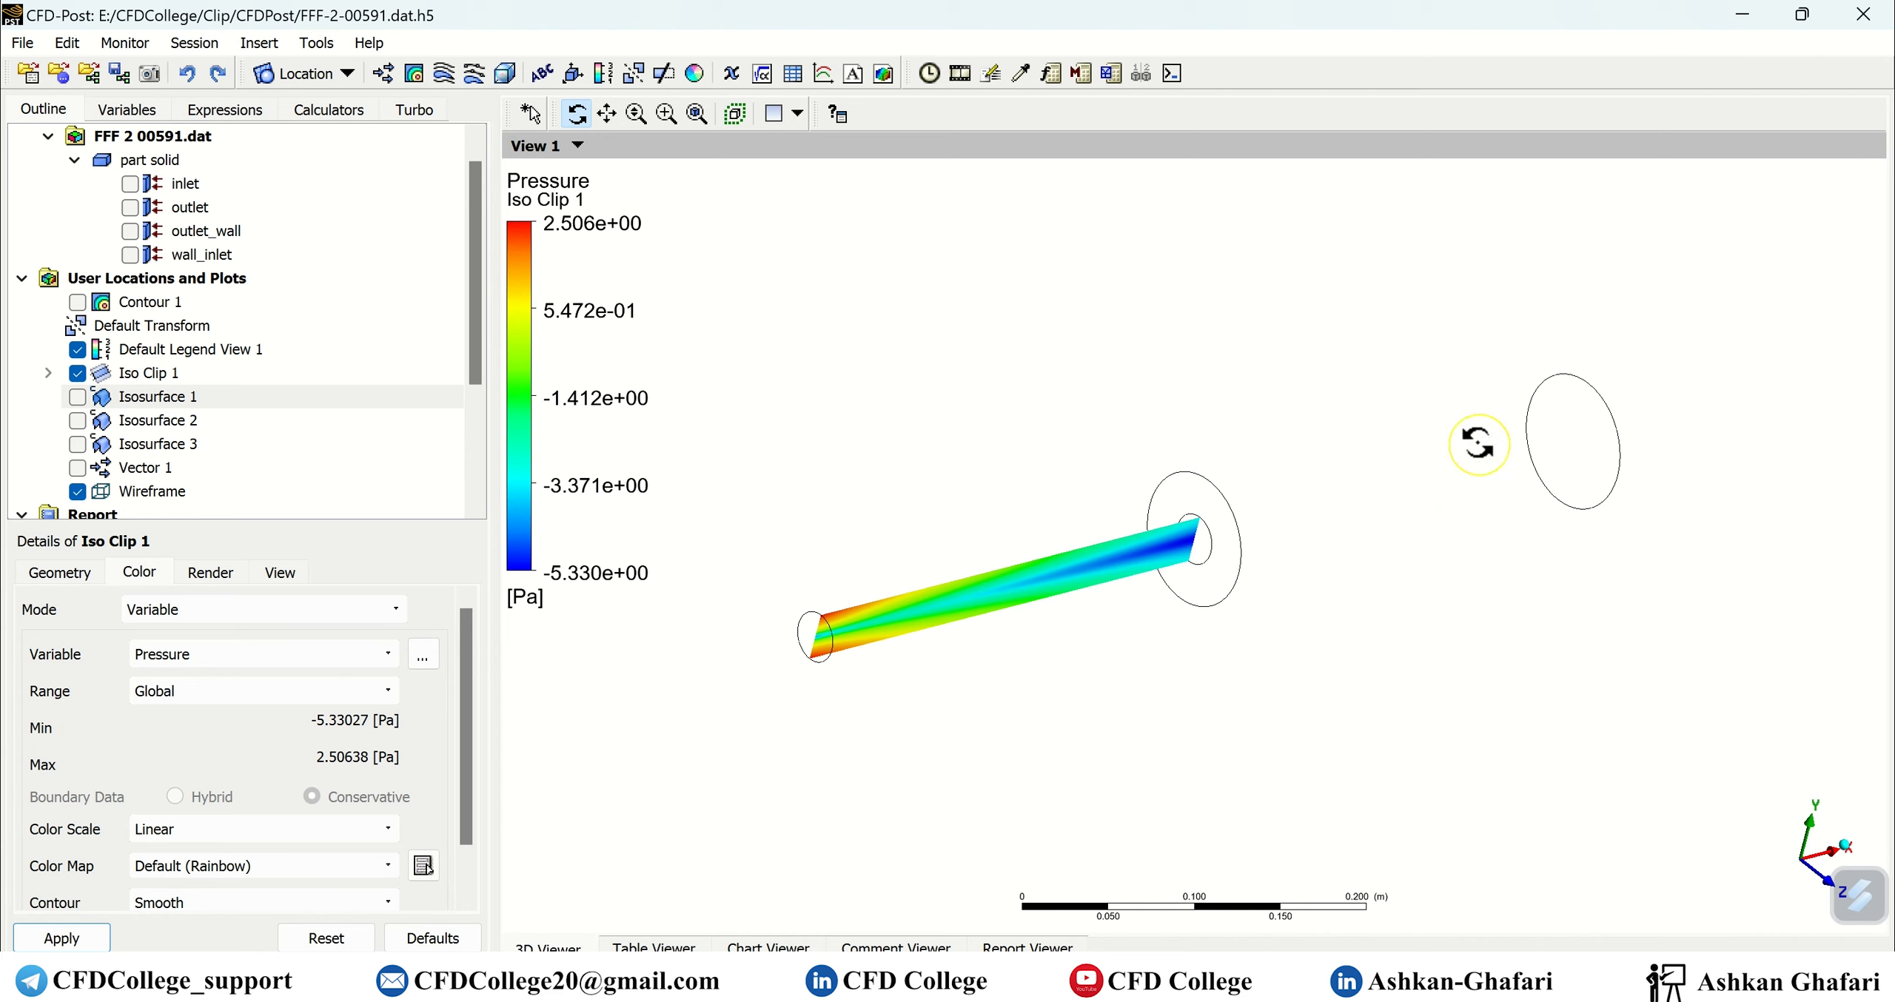
pyautogui.click(36, 577)
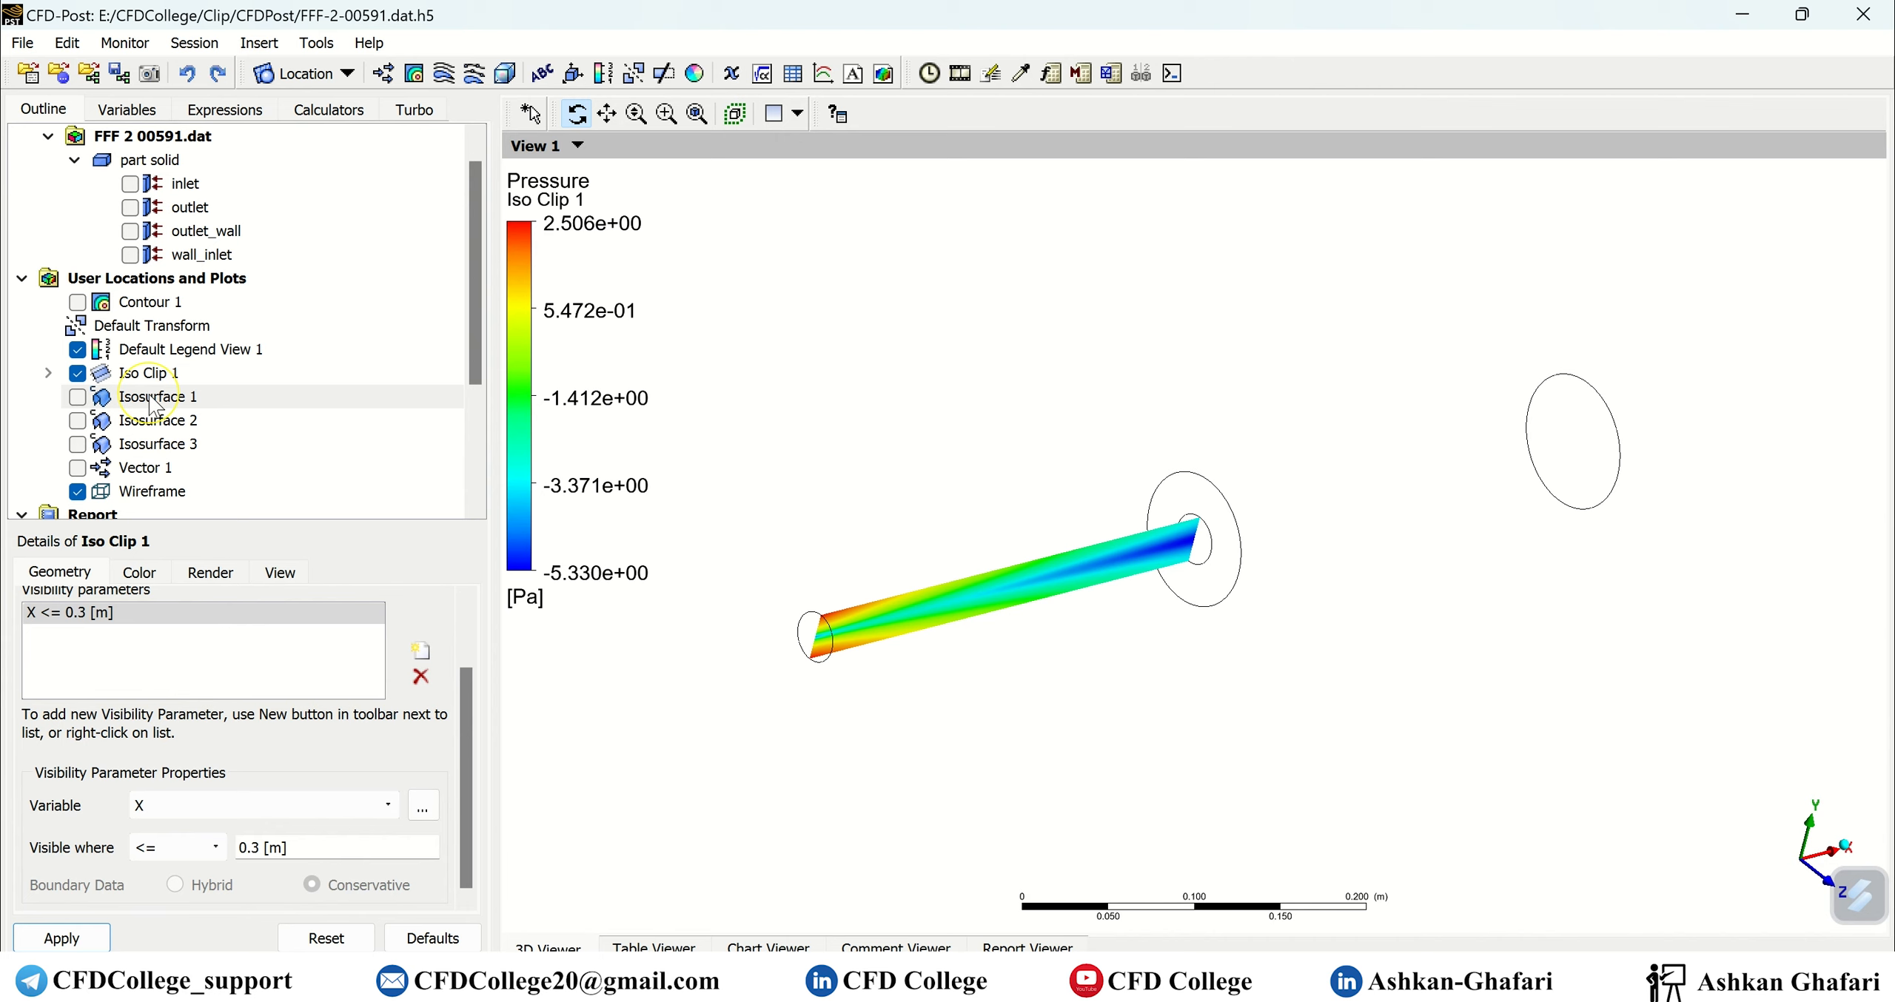
pyautogui.click(152, 400)
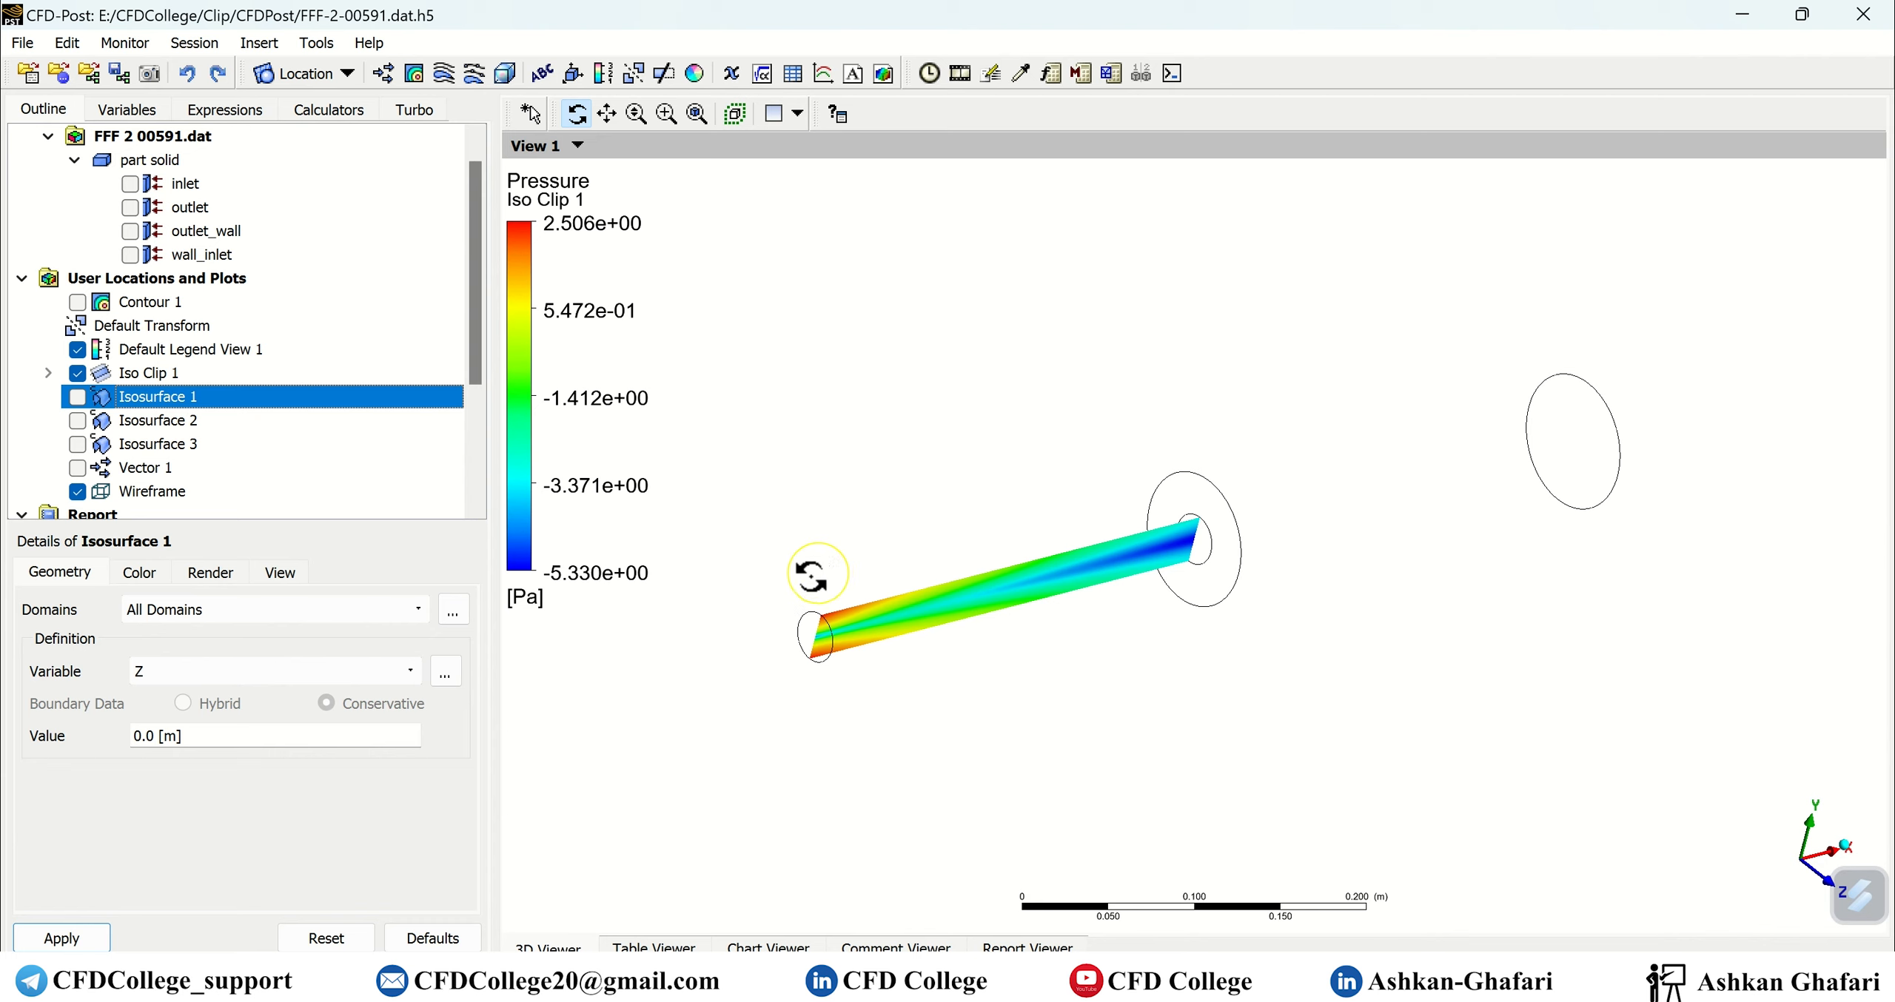
# Insert a new isosurface over all domains with the default name and set its variable to Velocity.
pyautogui.click(309, 73)
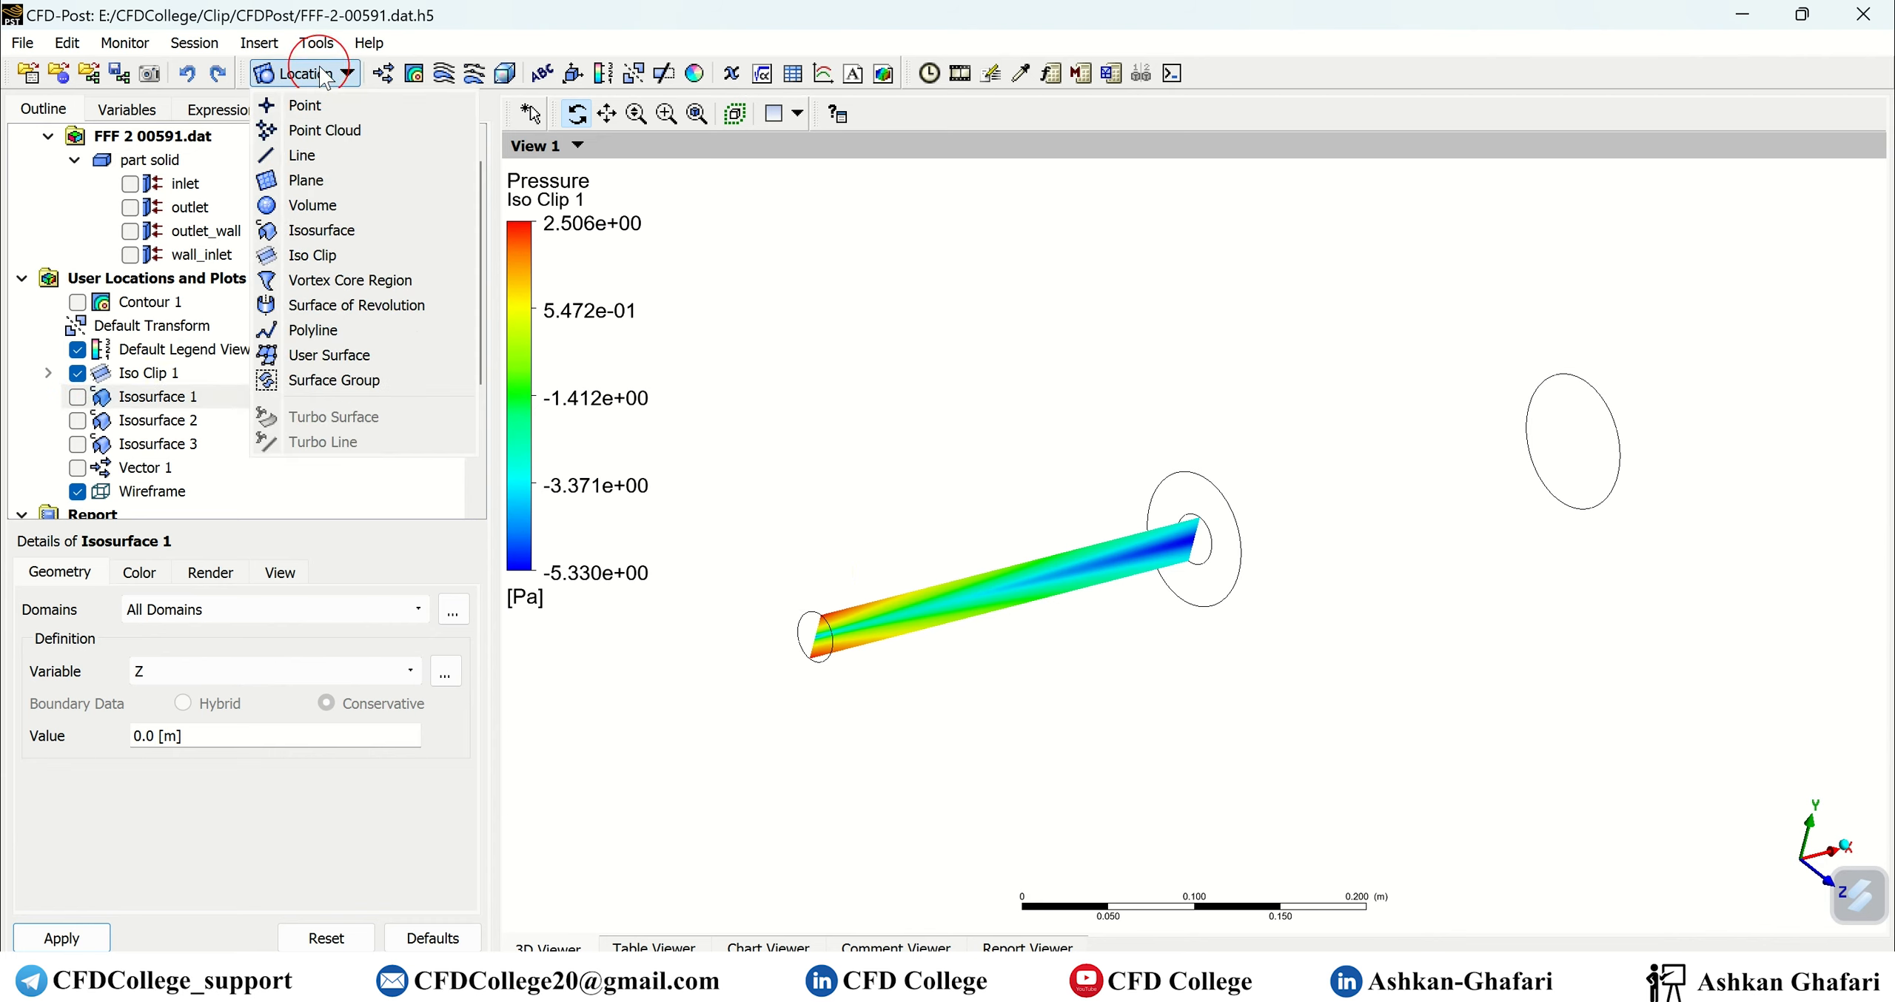
pyautogui.click(320, 231)
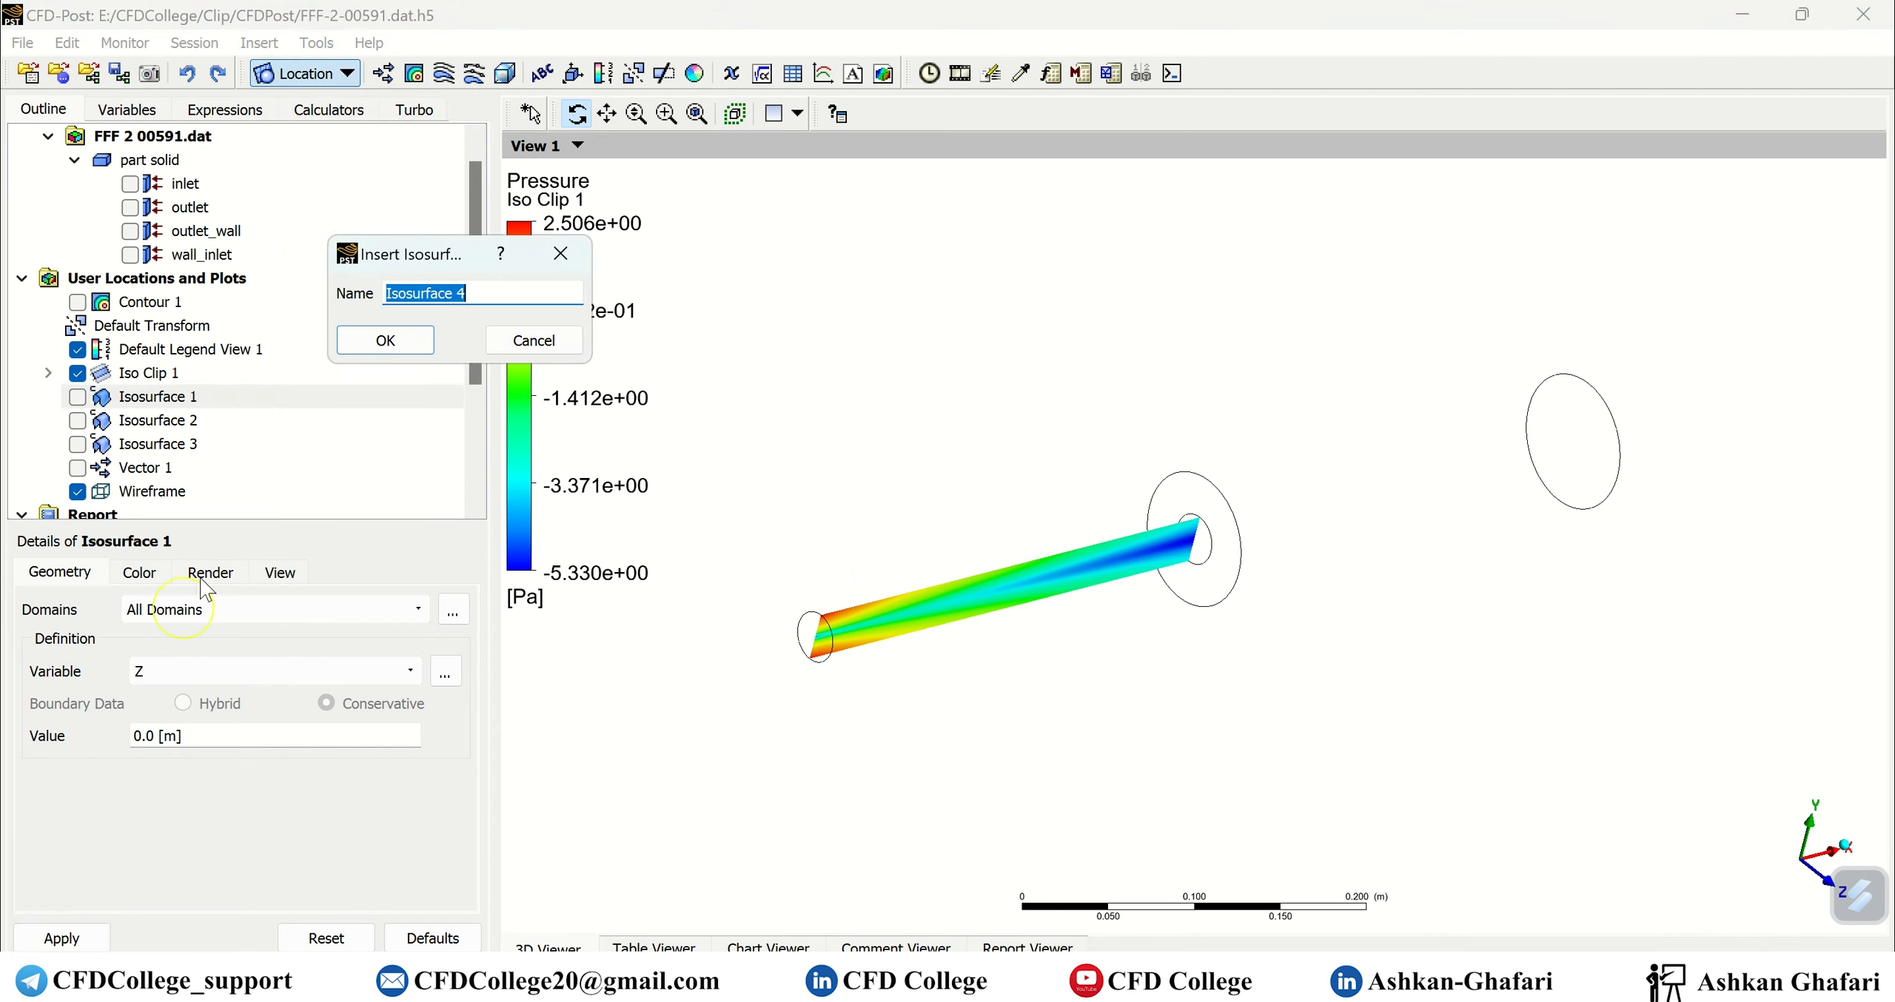
pyautogui.click(387, 340)
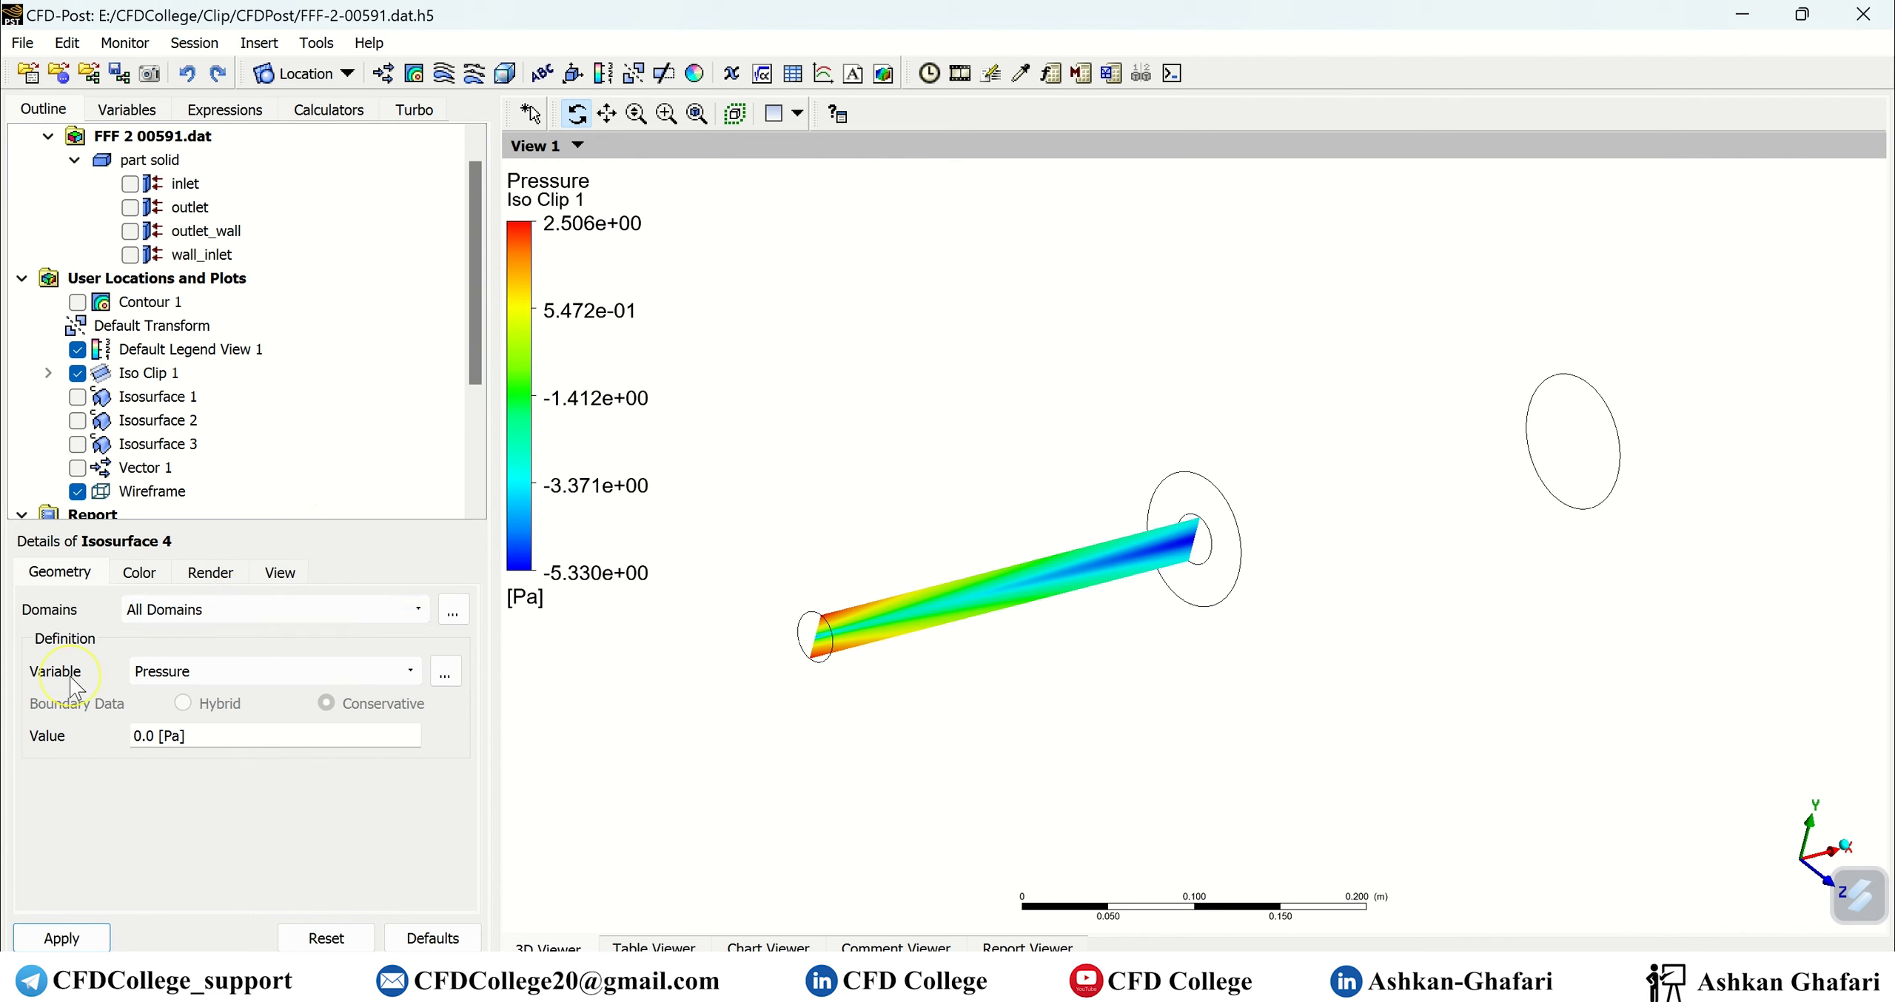
pyautogui.click(244, 671)
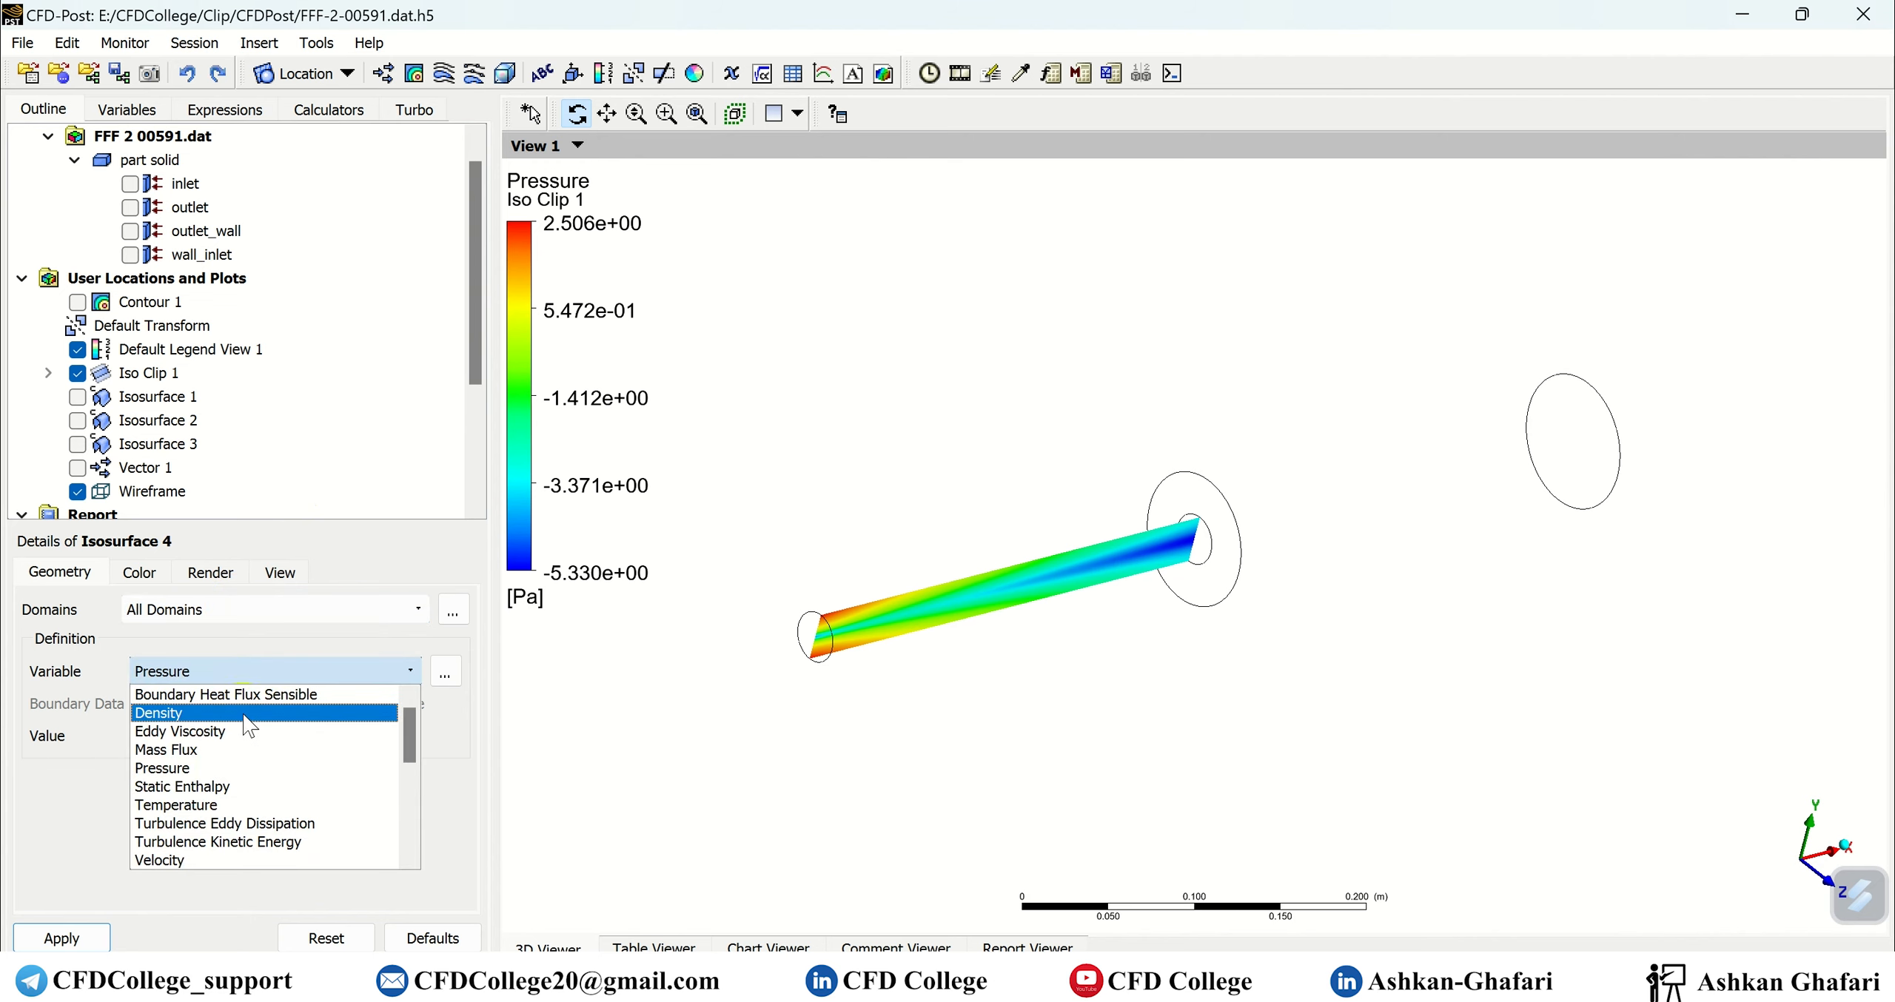
pyautogui.click(209, 863)
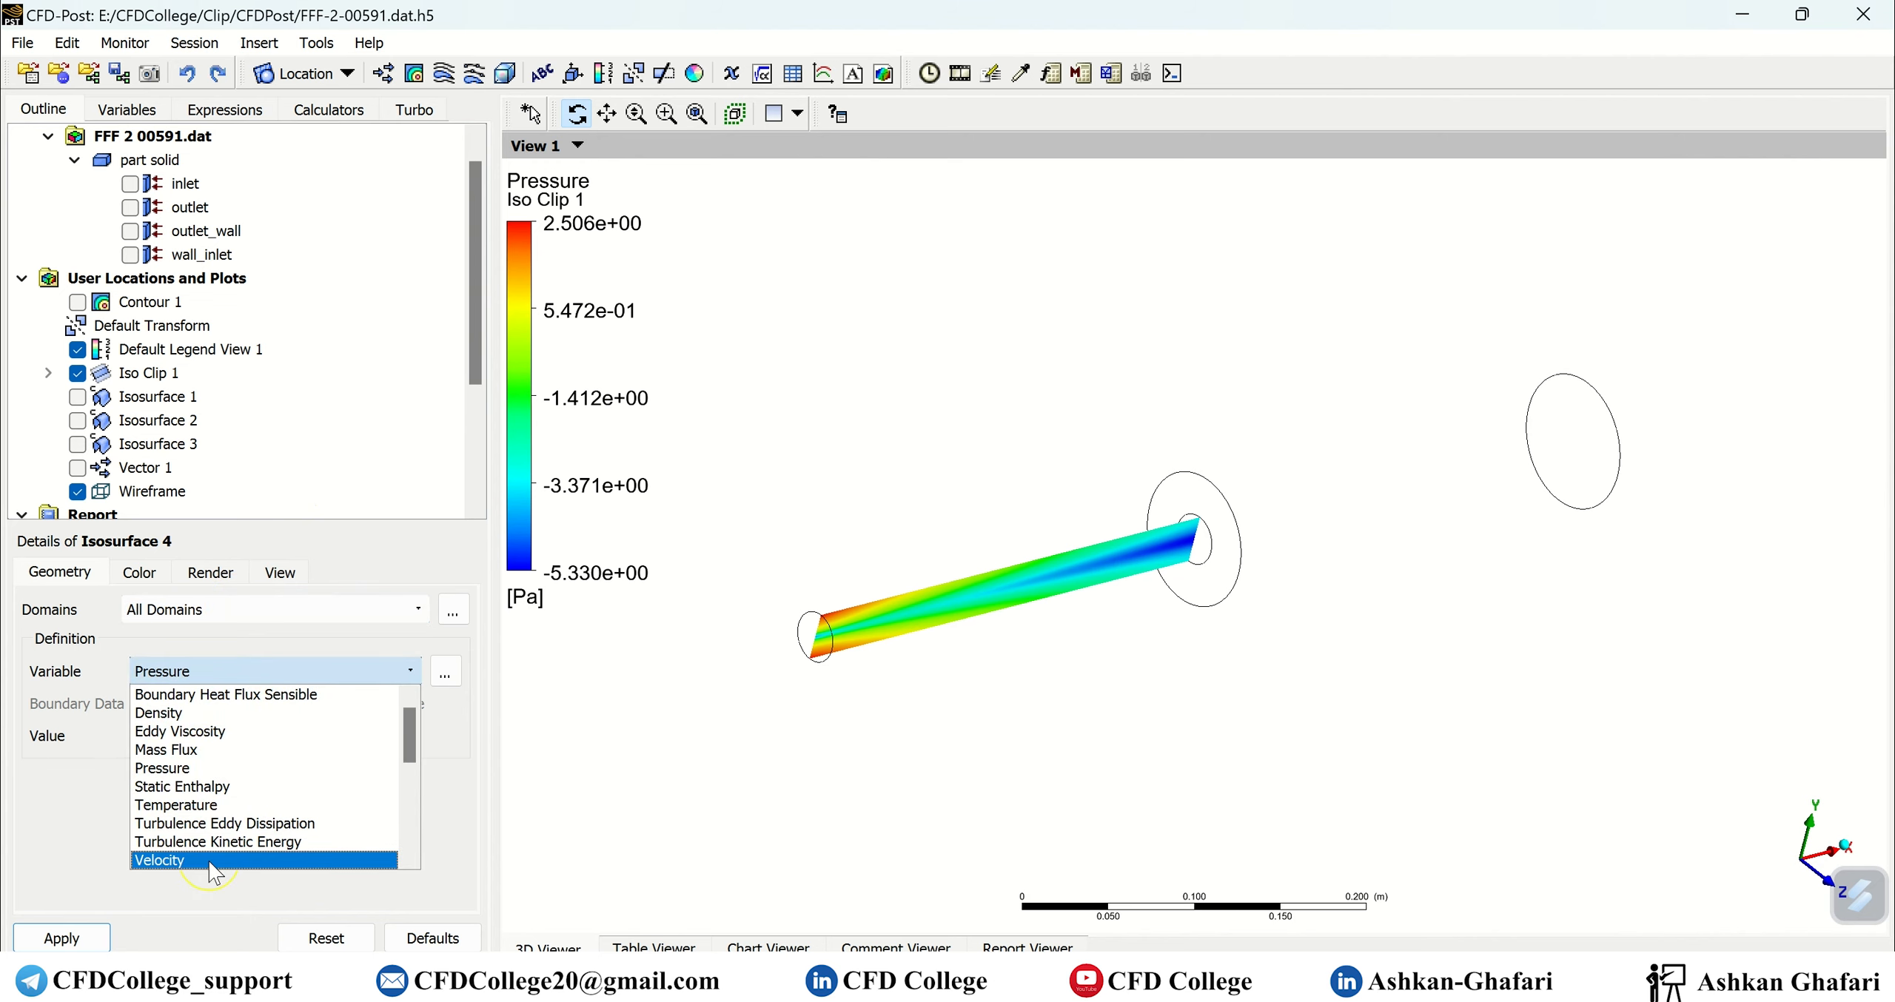
pyautogui.click(211, 862)
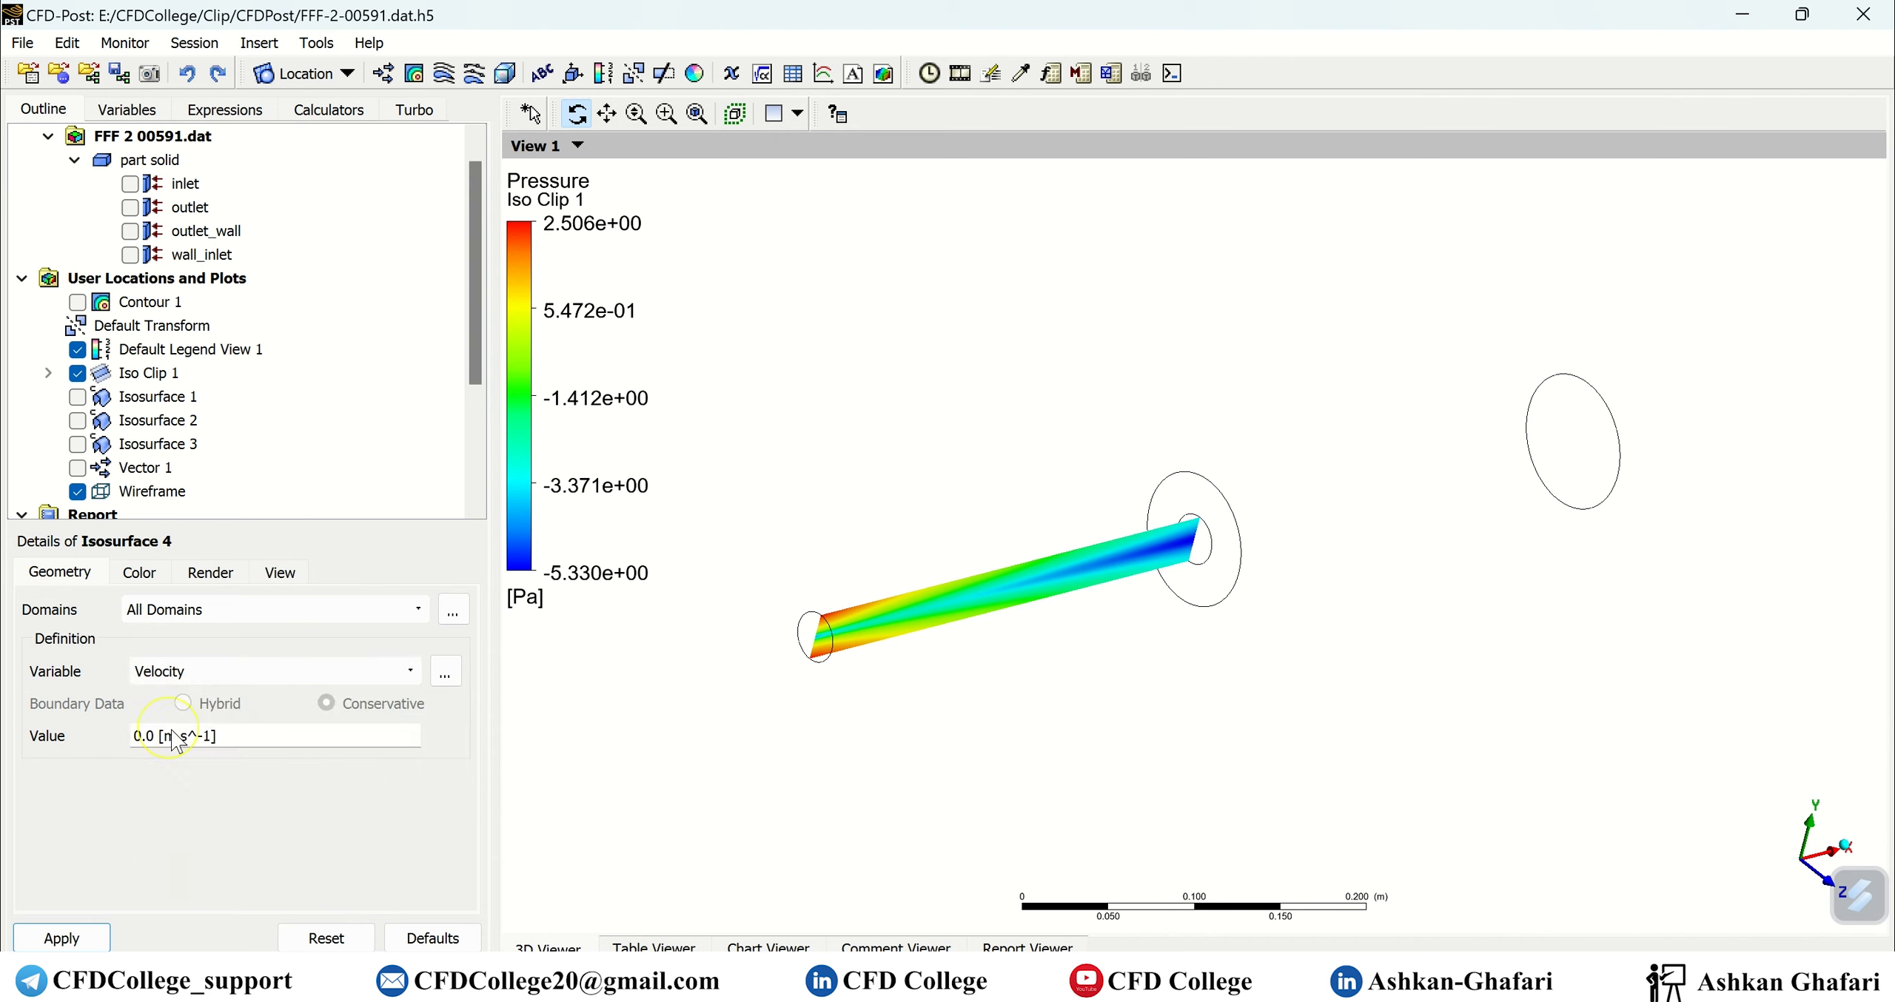
# Apply a value of 1 m s^-1 to the velocity isosurface and hide Iso Clip 1.
pyautogui.click(229, 737)
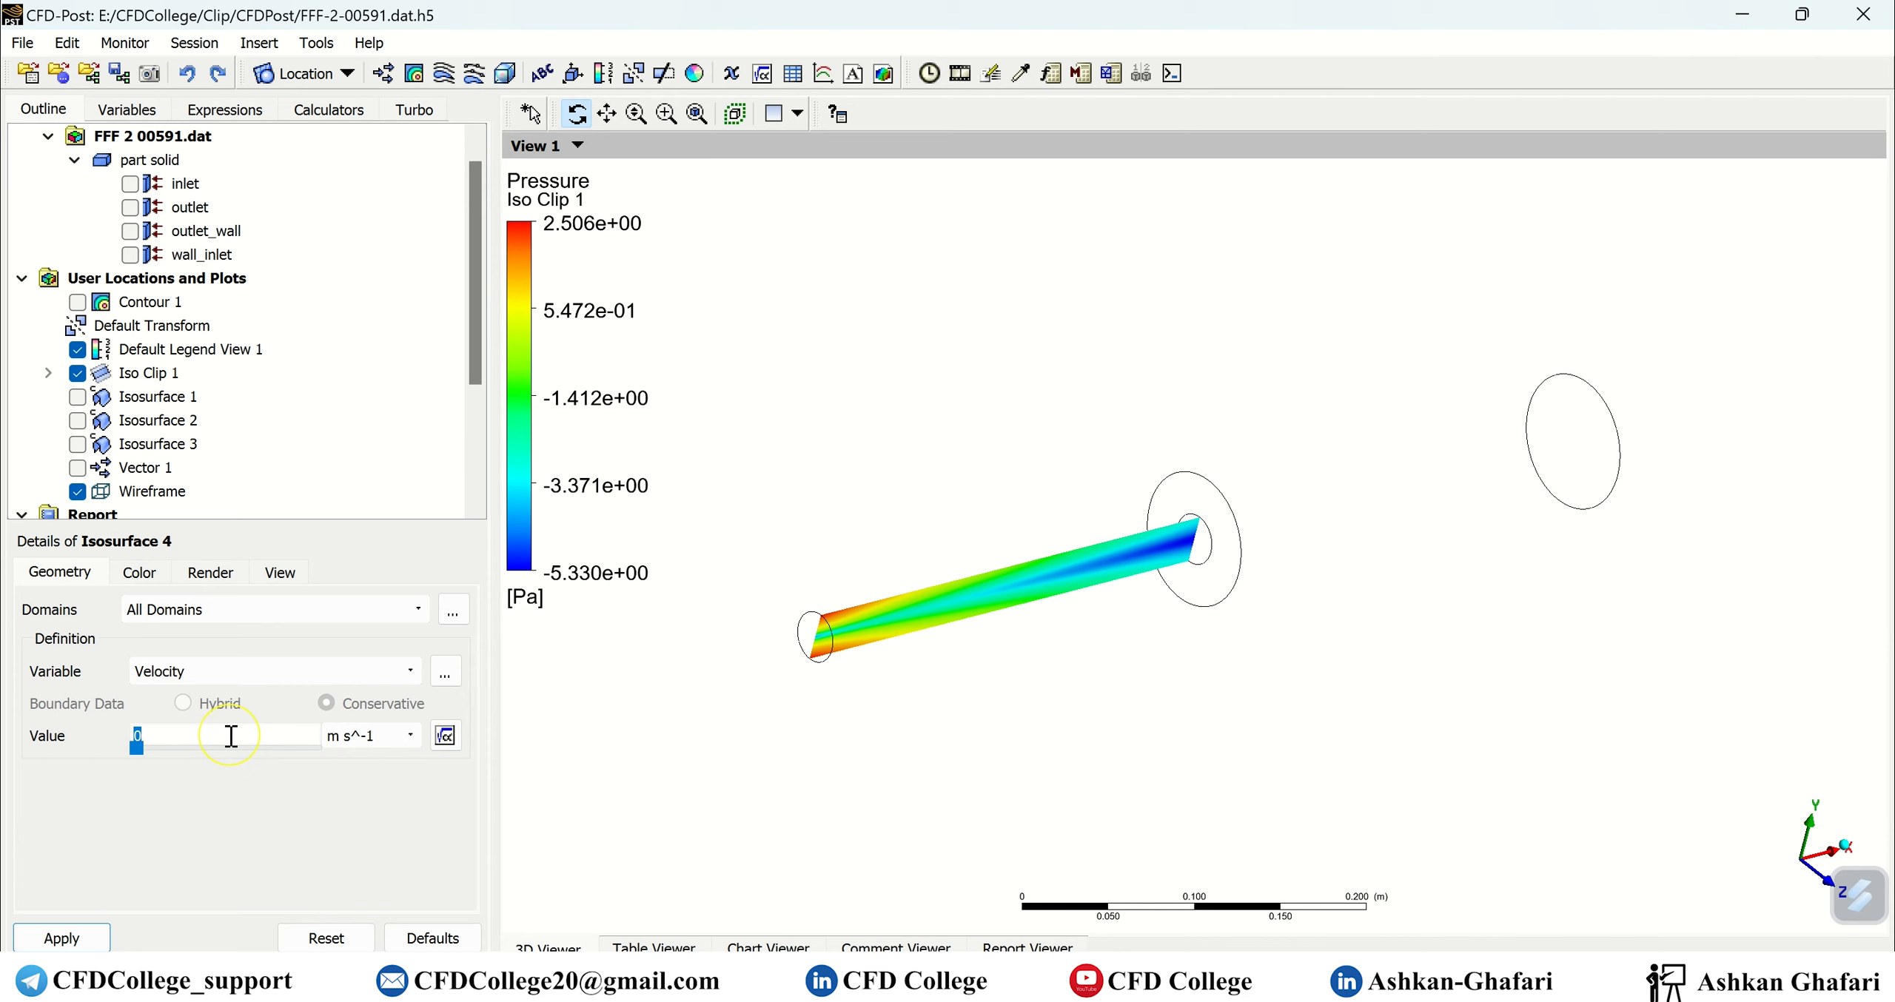
pyautogui.click(73, 936)
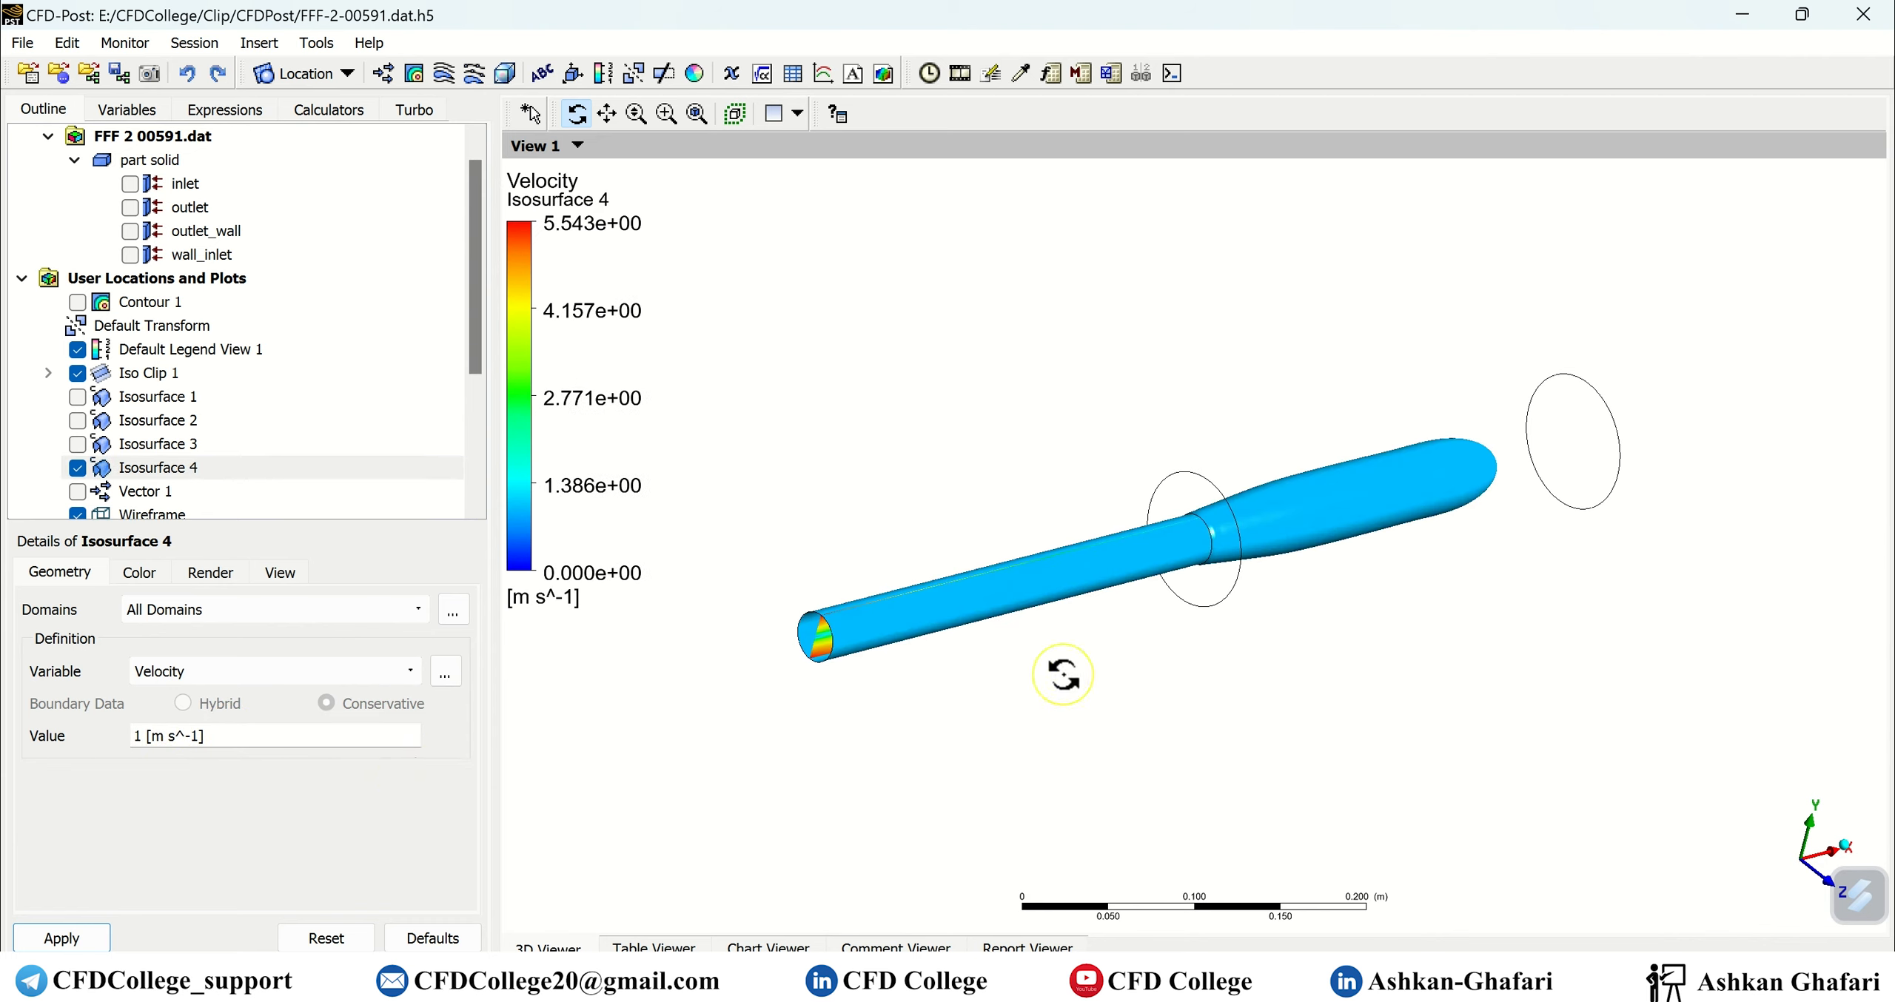
pyautogui.click(77, 374)
pyautogui.moveTo(1017, 687); pyautogui.dragTo(1222, 715)
# Set Isosurface 4's velocity value to 5 m s^-1, apply it and view the surface from the side.
pyautogui.click(258, 737)
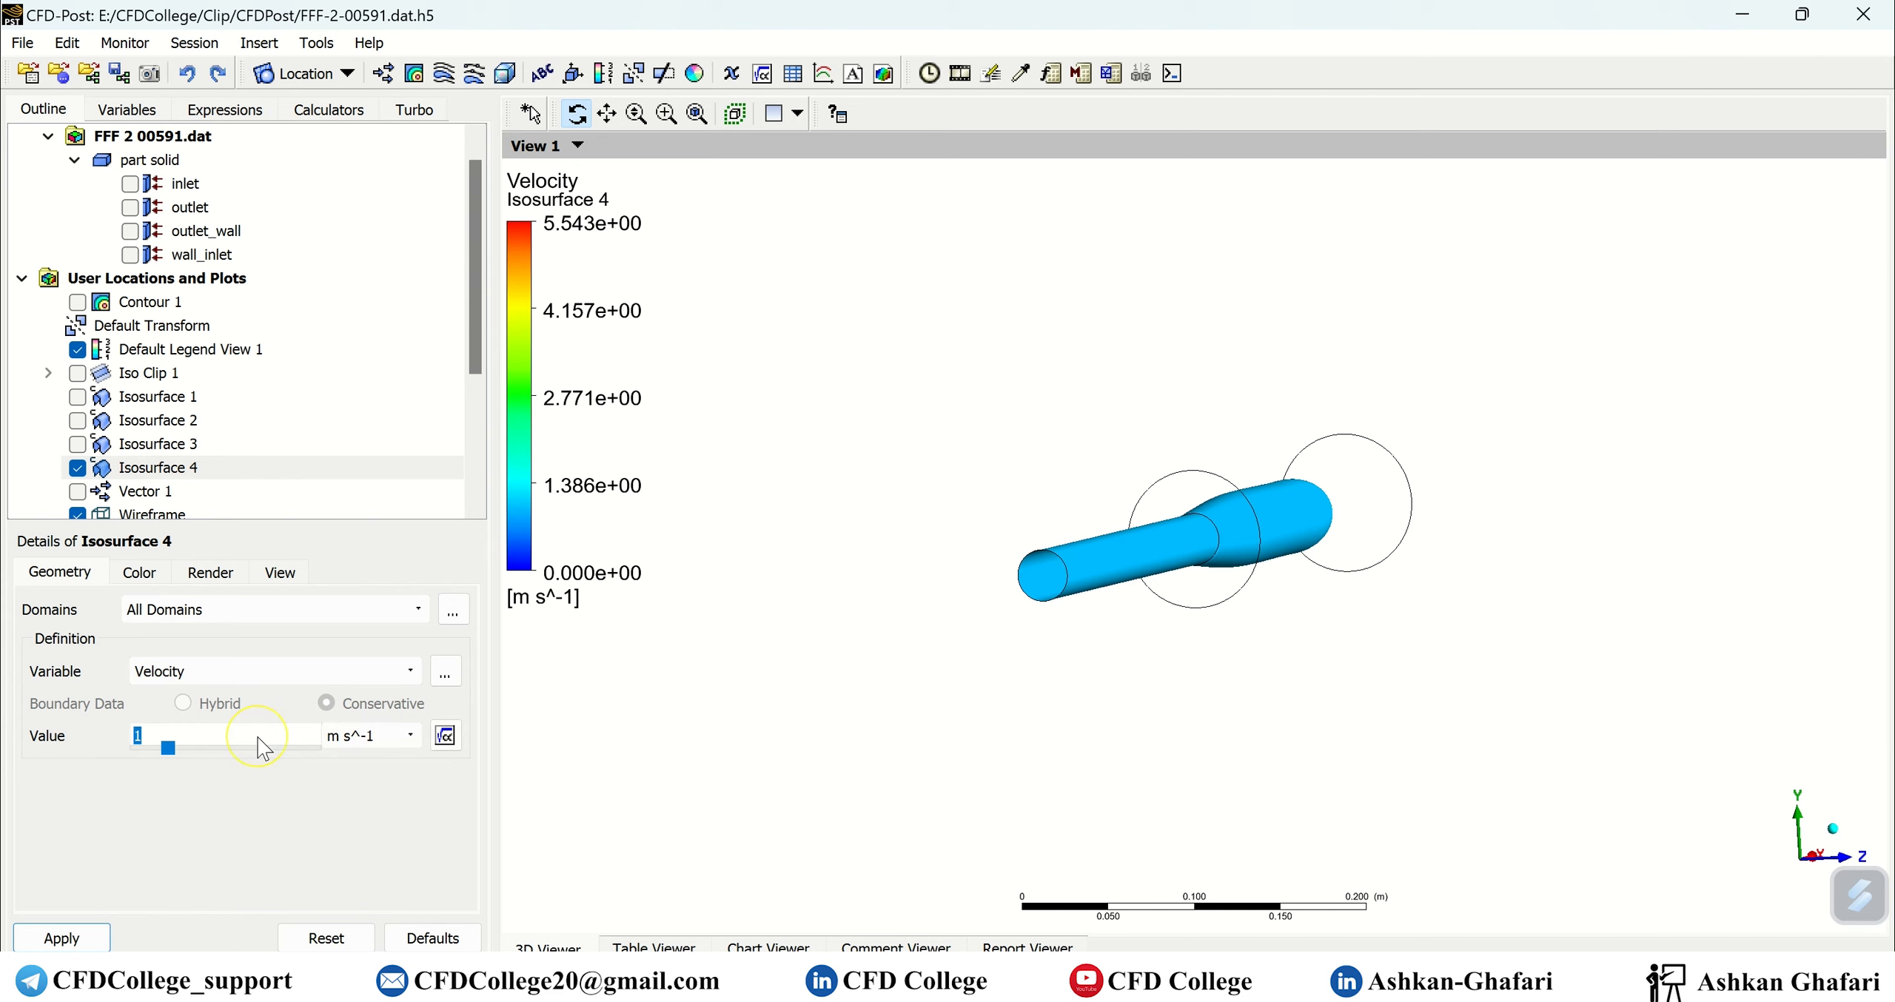
pyautogui.click(61, 937)
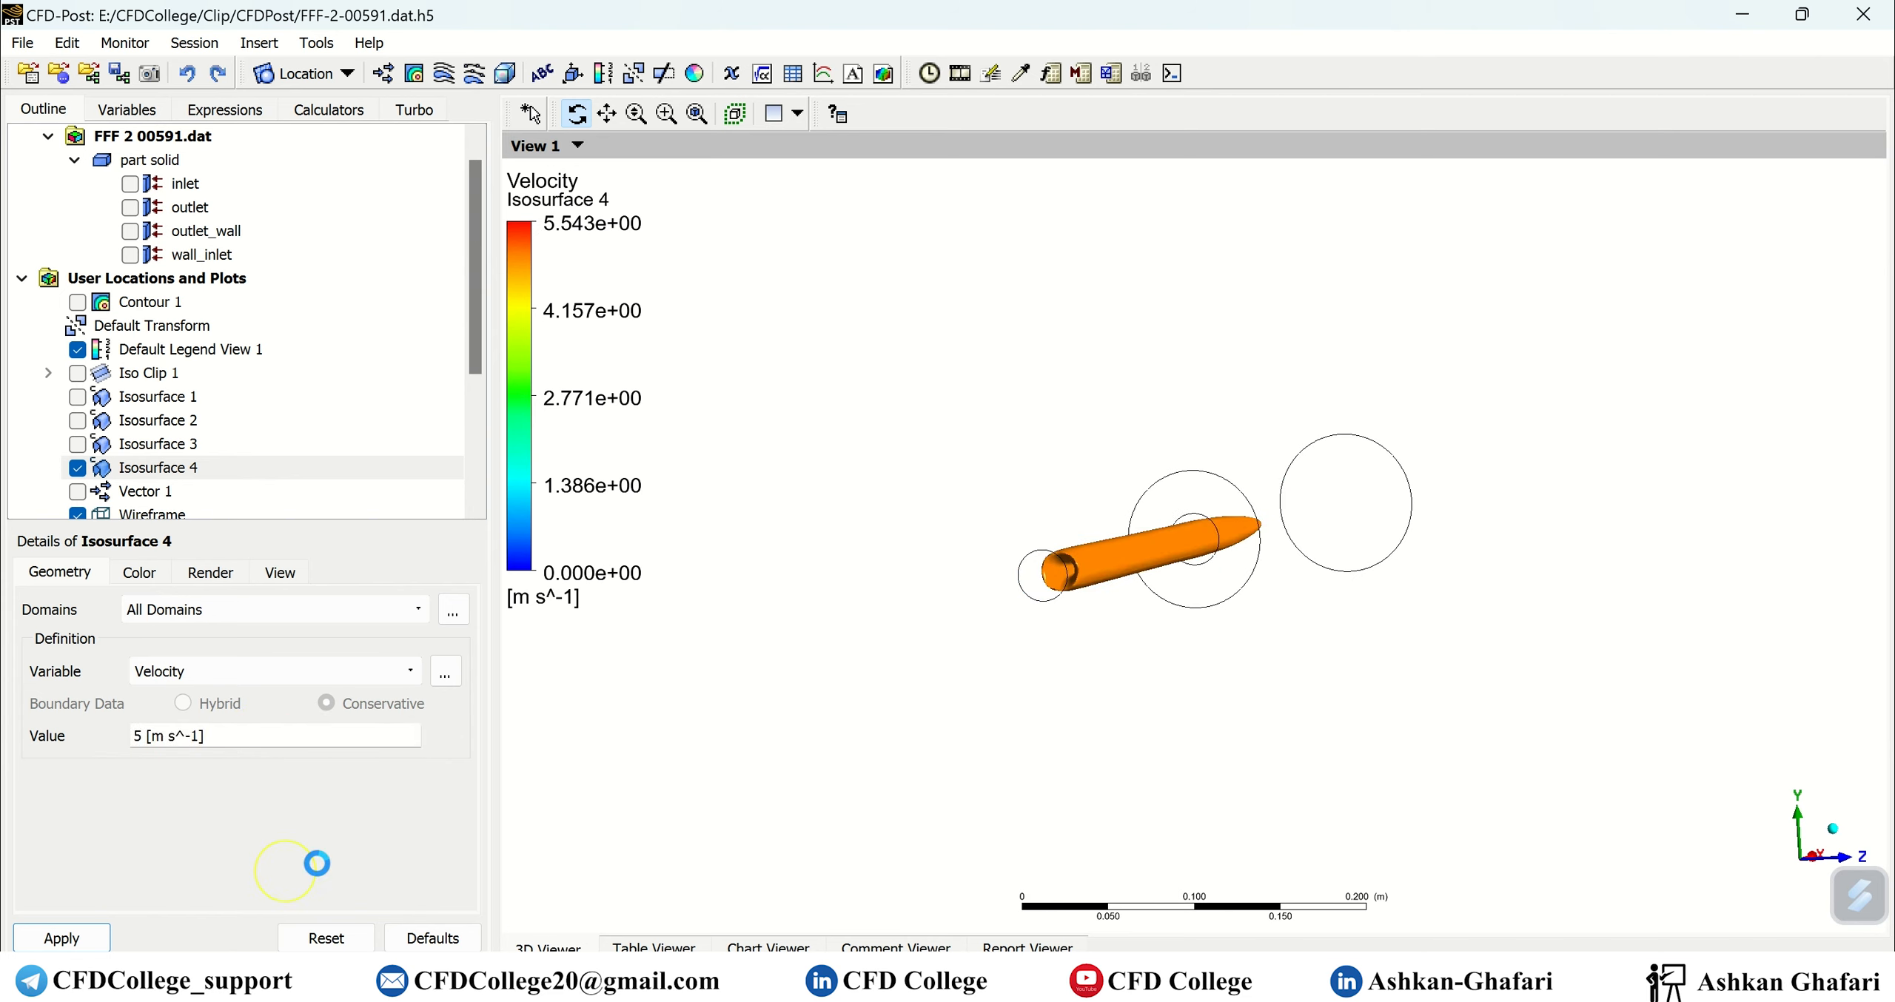
pyautogui.moveTo(1424, 694); pyautogui.dragTo(1022, 646)
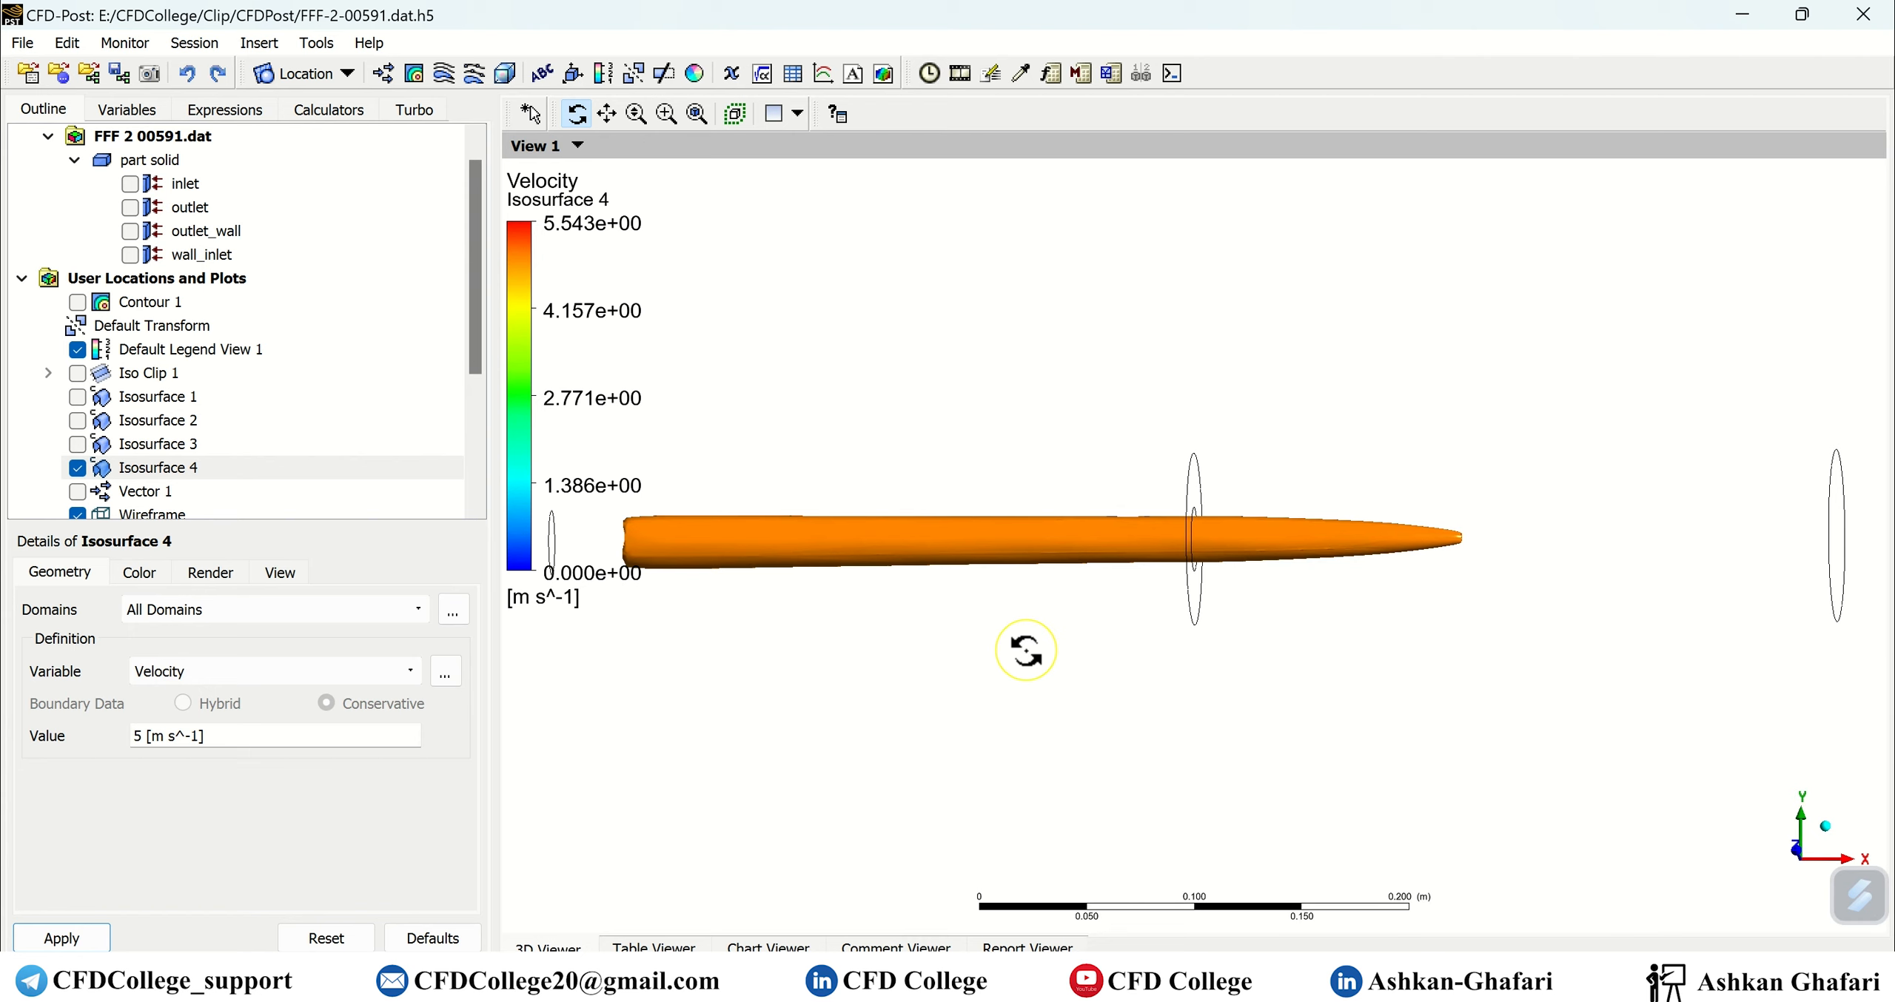
# Switch Isosurface 4's variable to Pressure with a value of 2 Pa, and apply it.
pyautogui.click(257, 671)
pyautogui.click(222, 767)
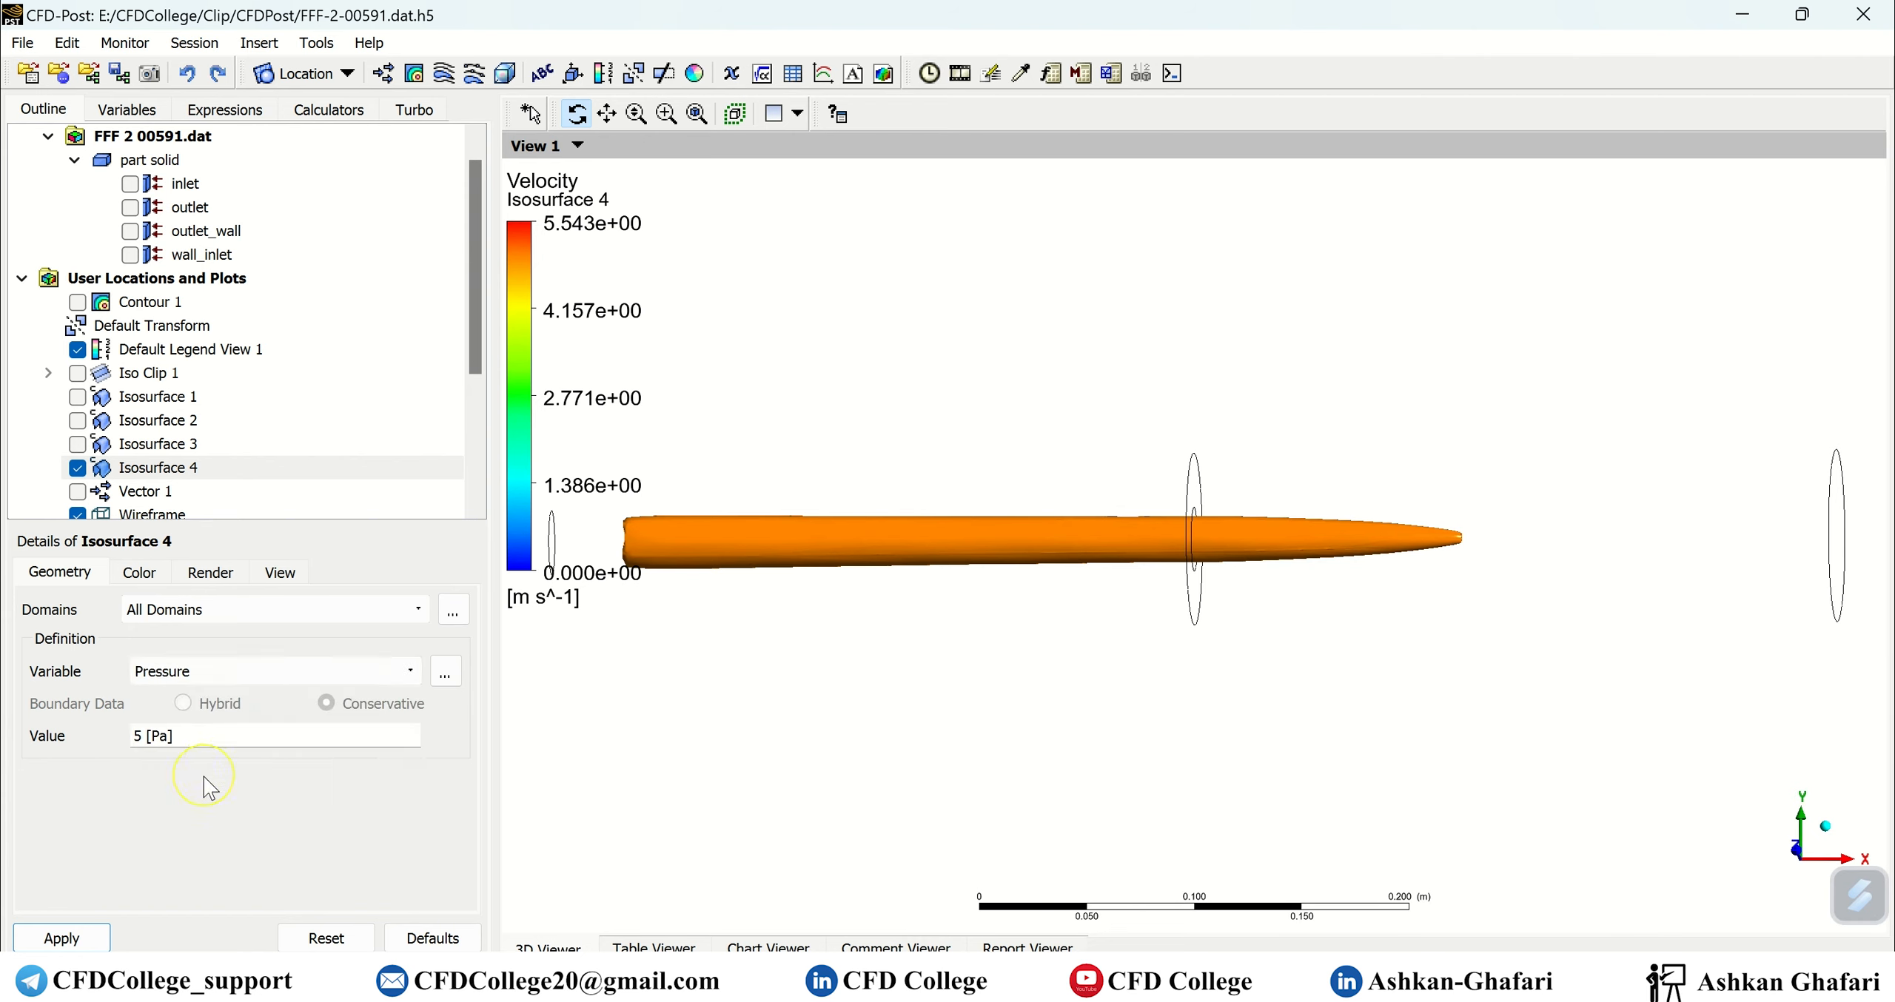
pyautogui.click(219, 733)
pyautogui.moveTo(331, 746); pyautogui.dragTo(214, 741)
pyautogui.doubleClick(223, 735)
pyautogui.press('BackSpace')
pyautogui.press('BackSpace')
pyautogui.press('BackSpace')
pyautogui.press('BackSpace')
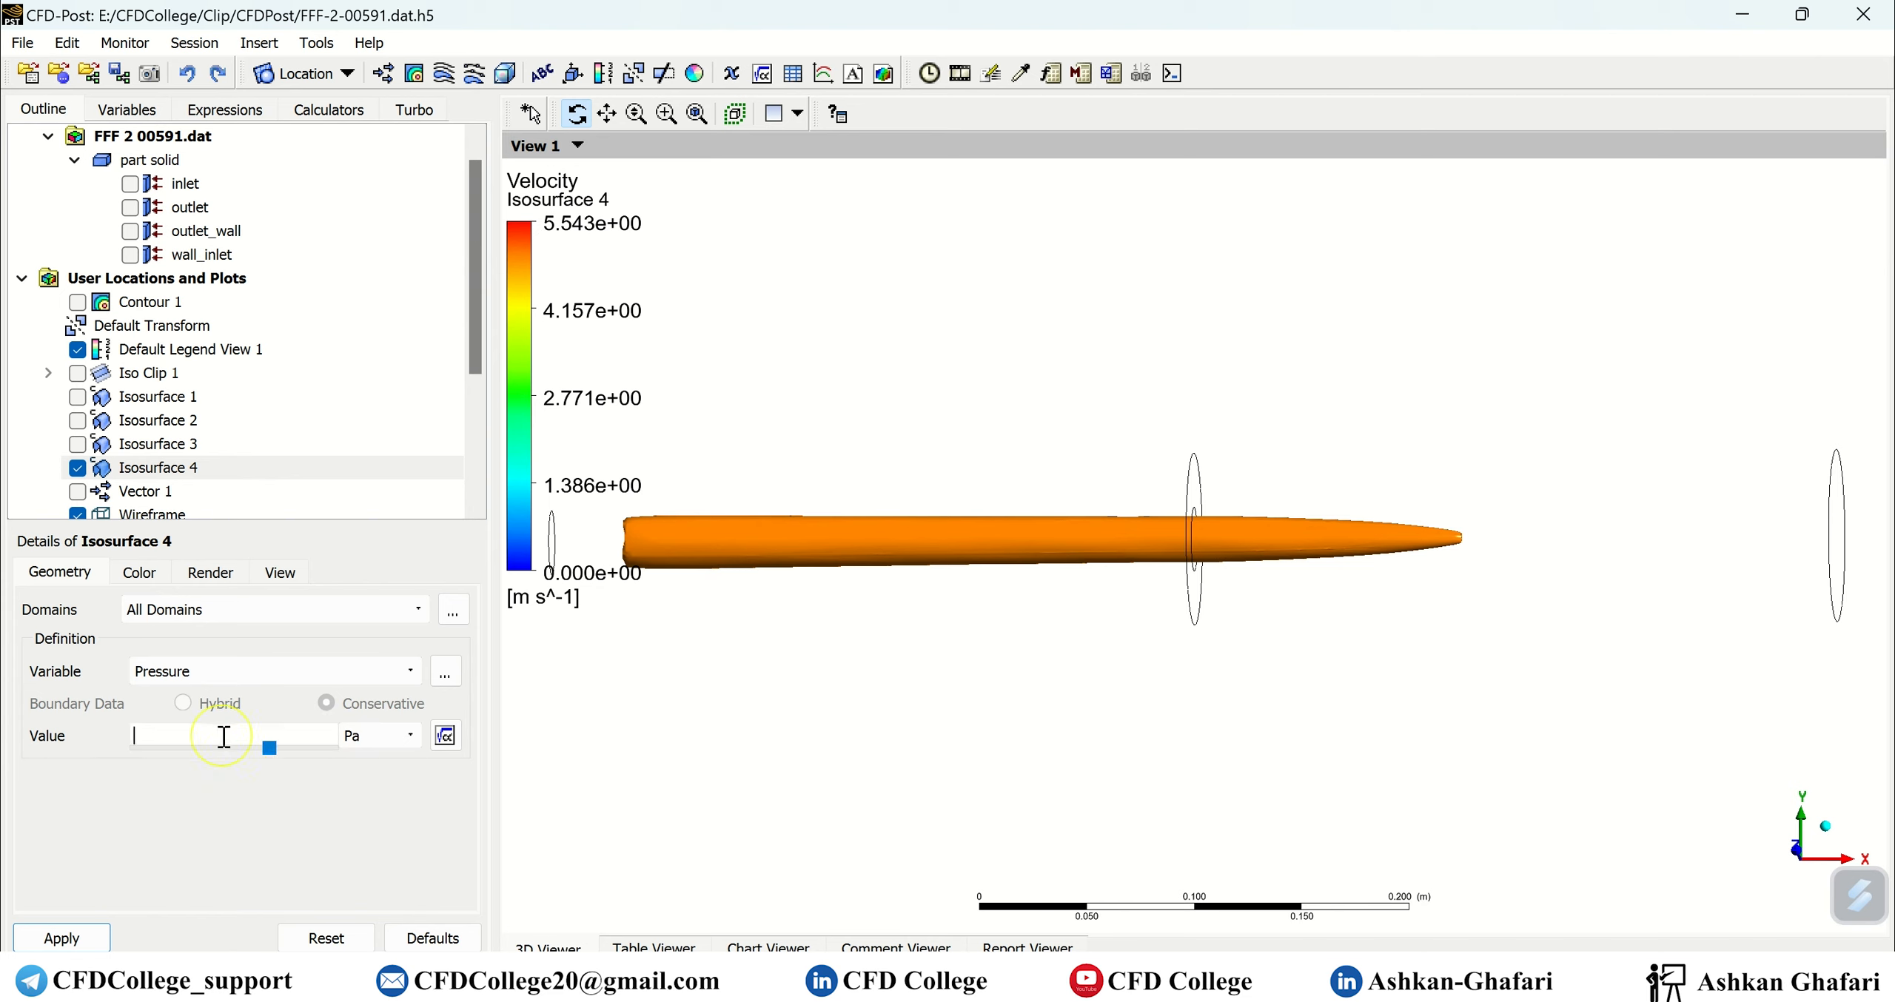
pyautogui.click(61, 938)
pyautogui.moveTo(792, 733); pyautogui.dragTo(914, 745)
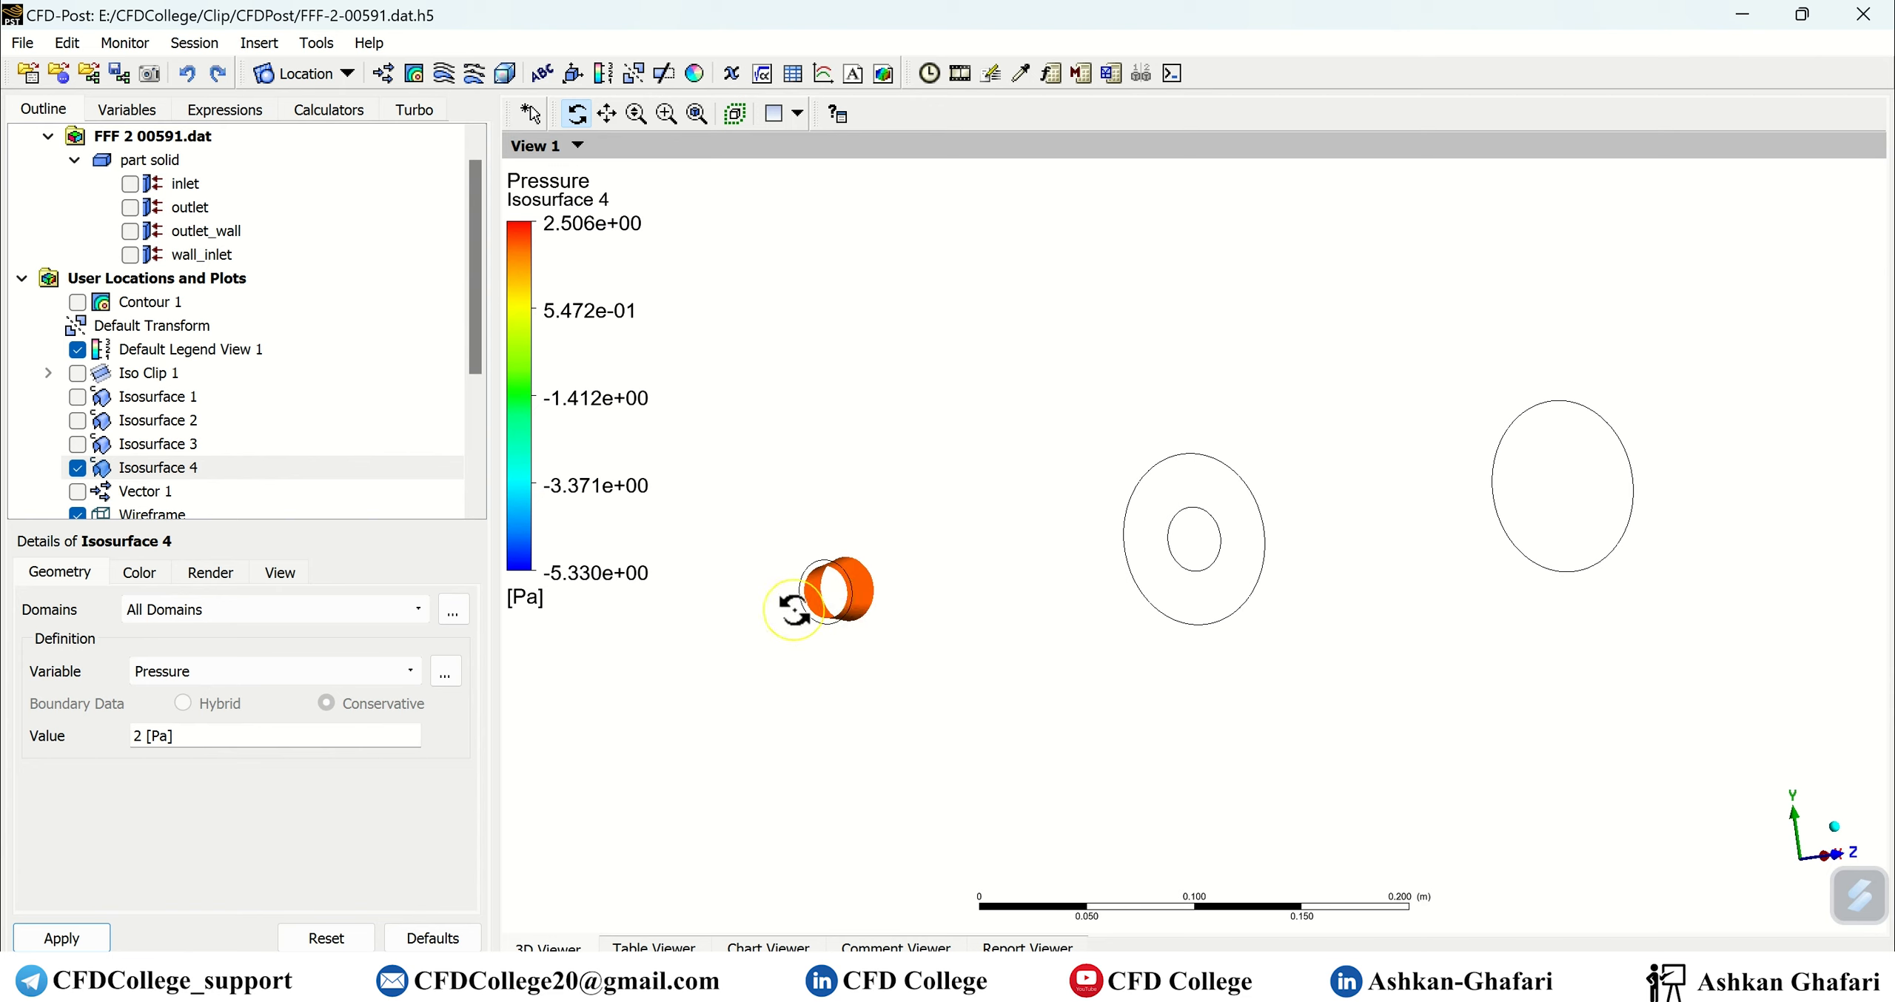
# Lower Isosurface 4's pressure value to -2.62663 Pa, apply it and inspect the surface along the pipe.
pyautogui.click(194, 740)
pyautogui.moveTo(335, 753); pyautogui.dragTo(207, 755)
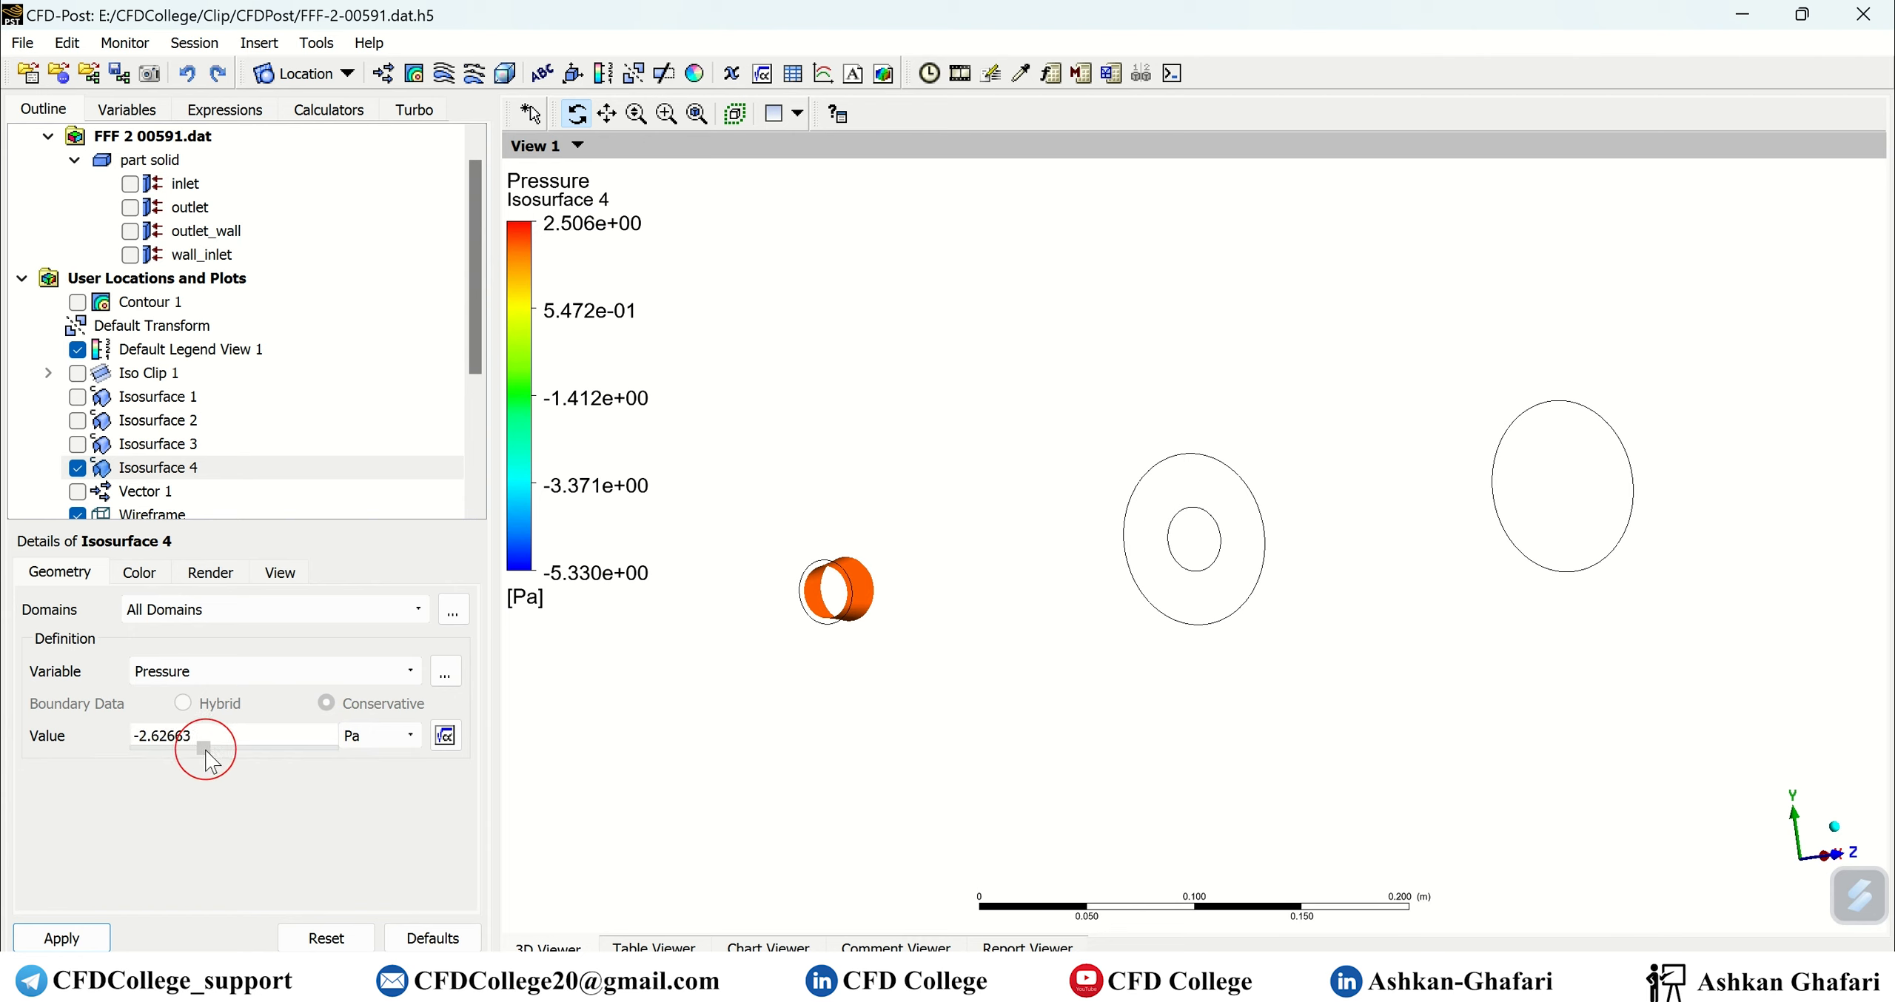
pyautogui.click(61, 938)
pyautogui.moveTo(1066, 749); pyautogui.dragTo(1262, 817)
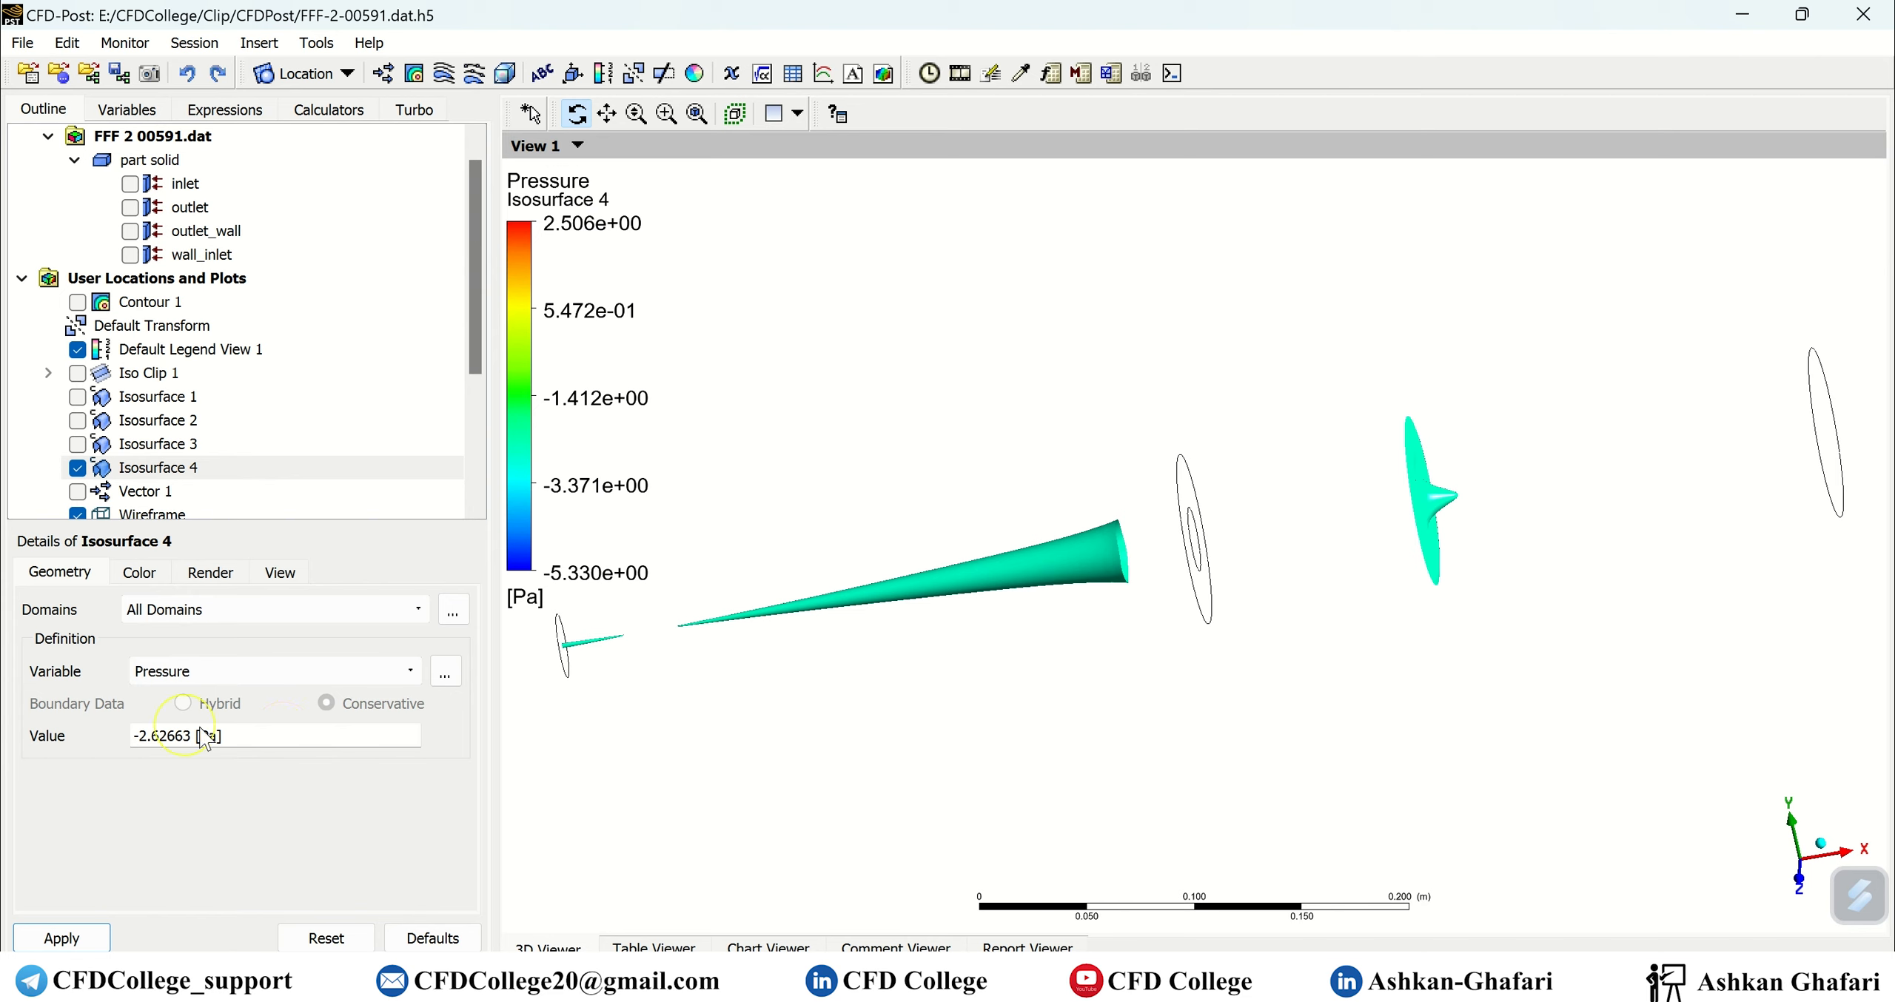
# Define Isosurface 4 by the Velocity variable at 2 m s^-1, apply it and inspect its shape.
pyautogui.click(252, 737)
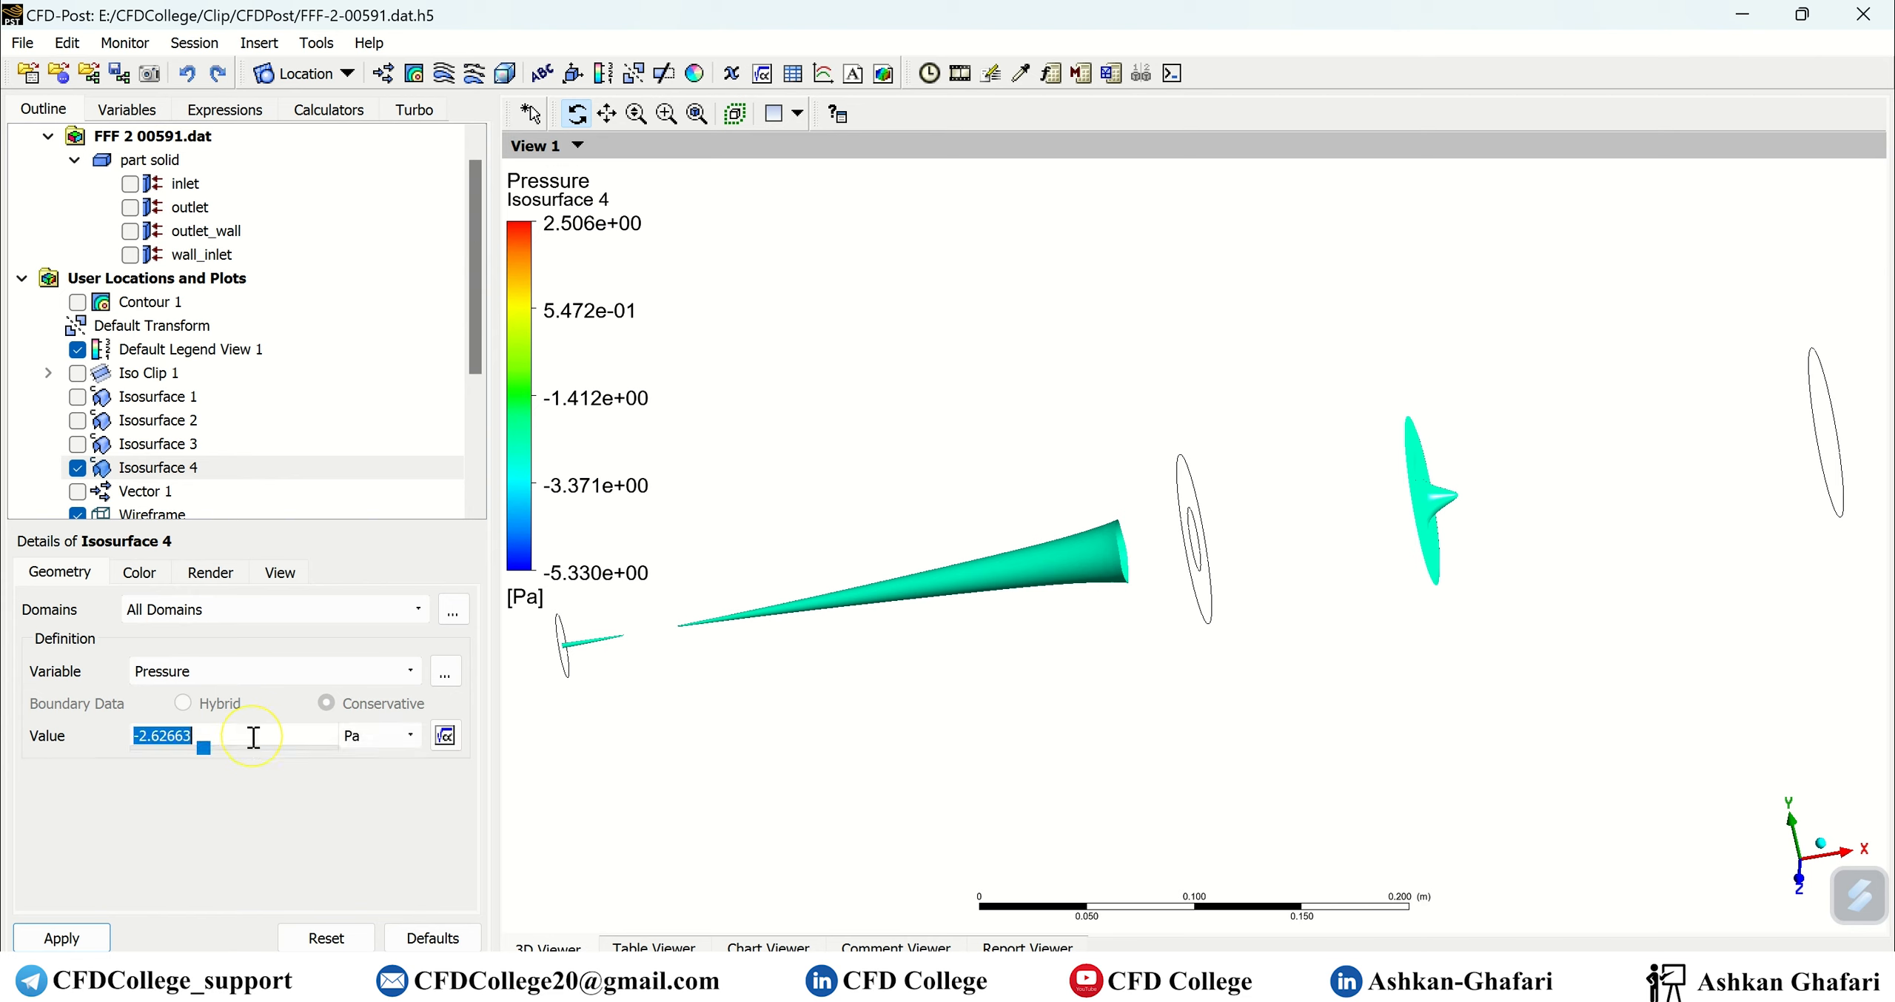
pyautogui.click(244, 672)
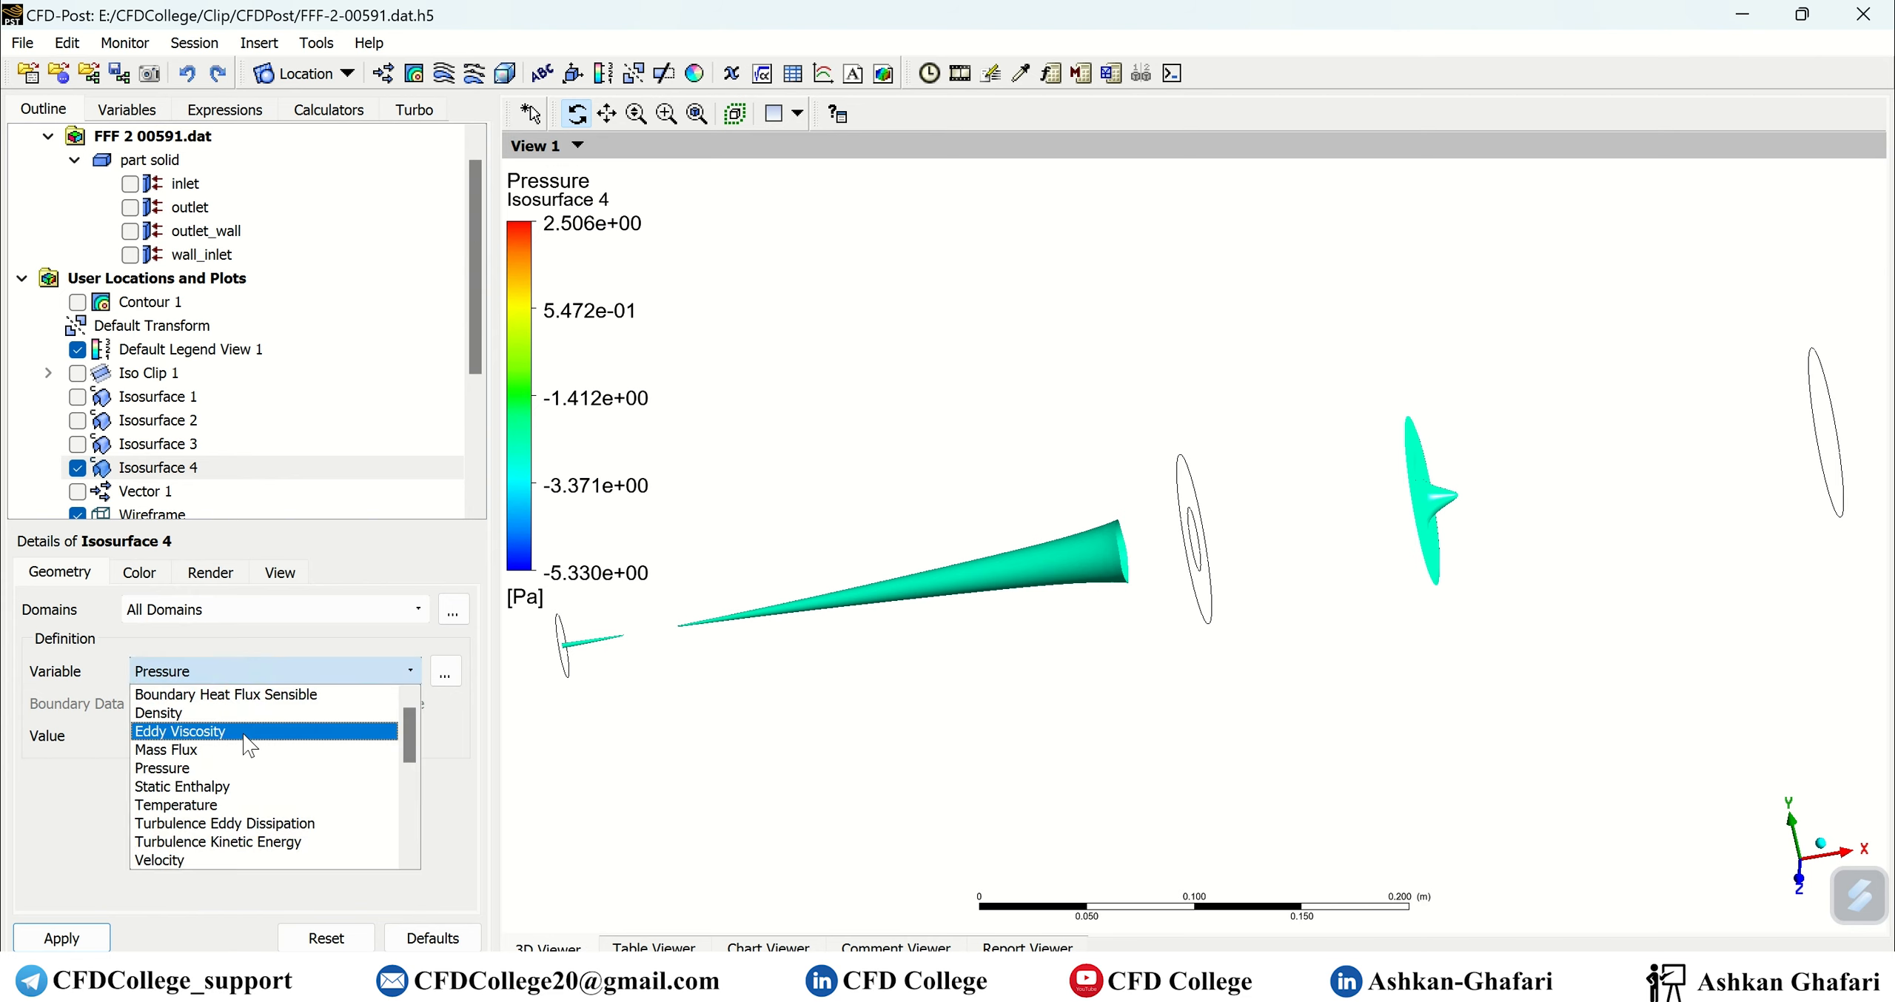
pyautogui.click(230, 860)
pyautogui.click(263, 738)
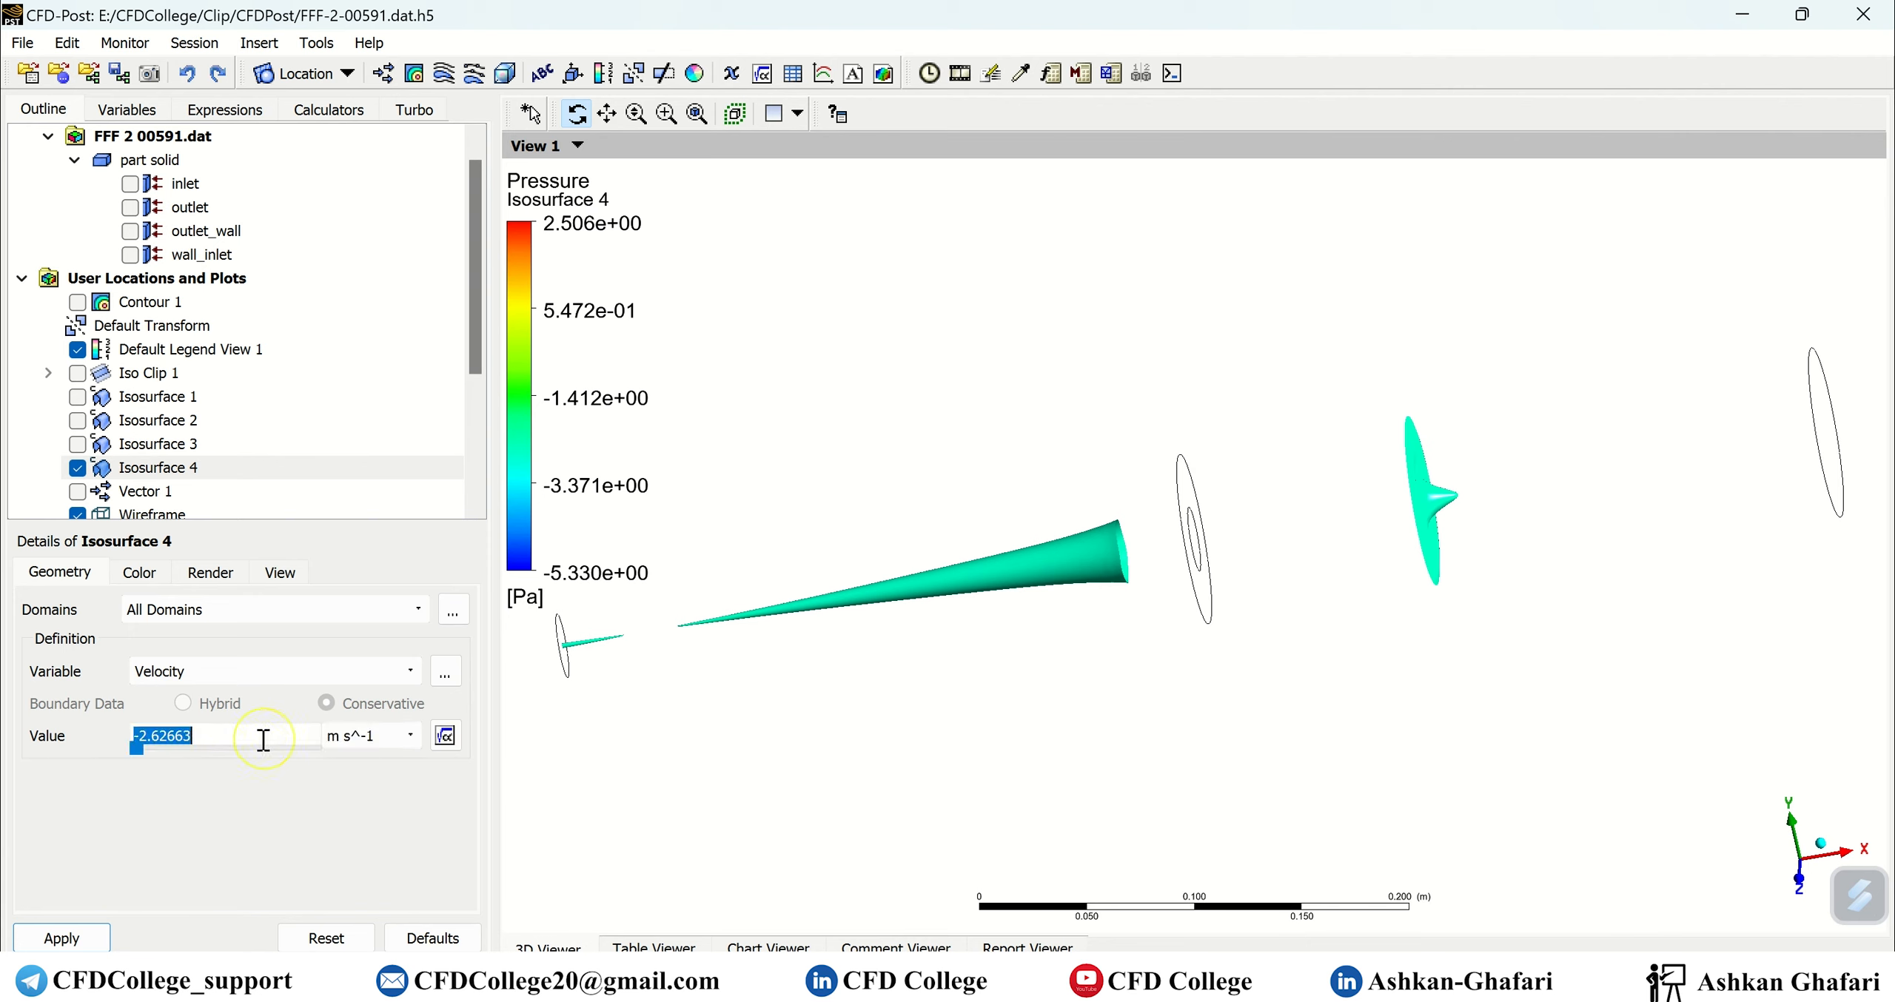
pyautogui.moveTo(148, 752); pyautogui.dragTo(216, 735)
pyautogui.press('BackSpace')
pyautogui.press('BackSpace')
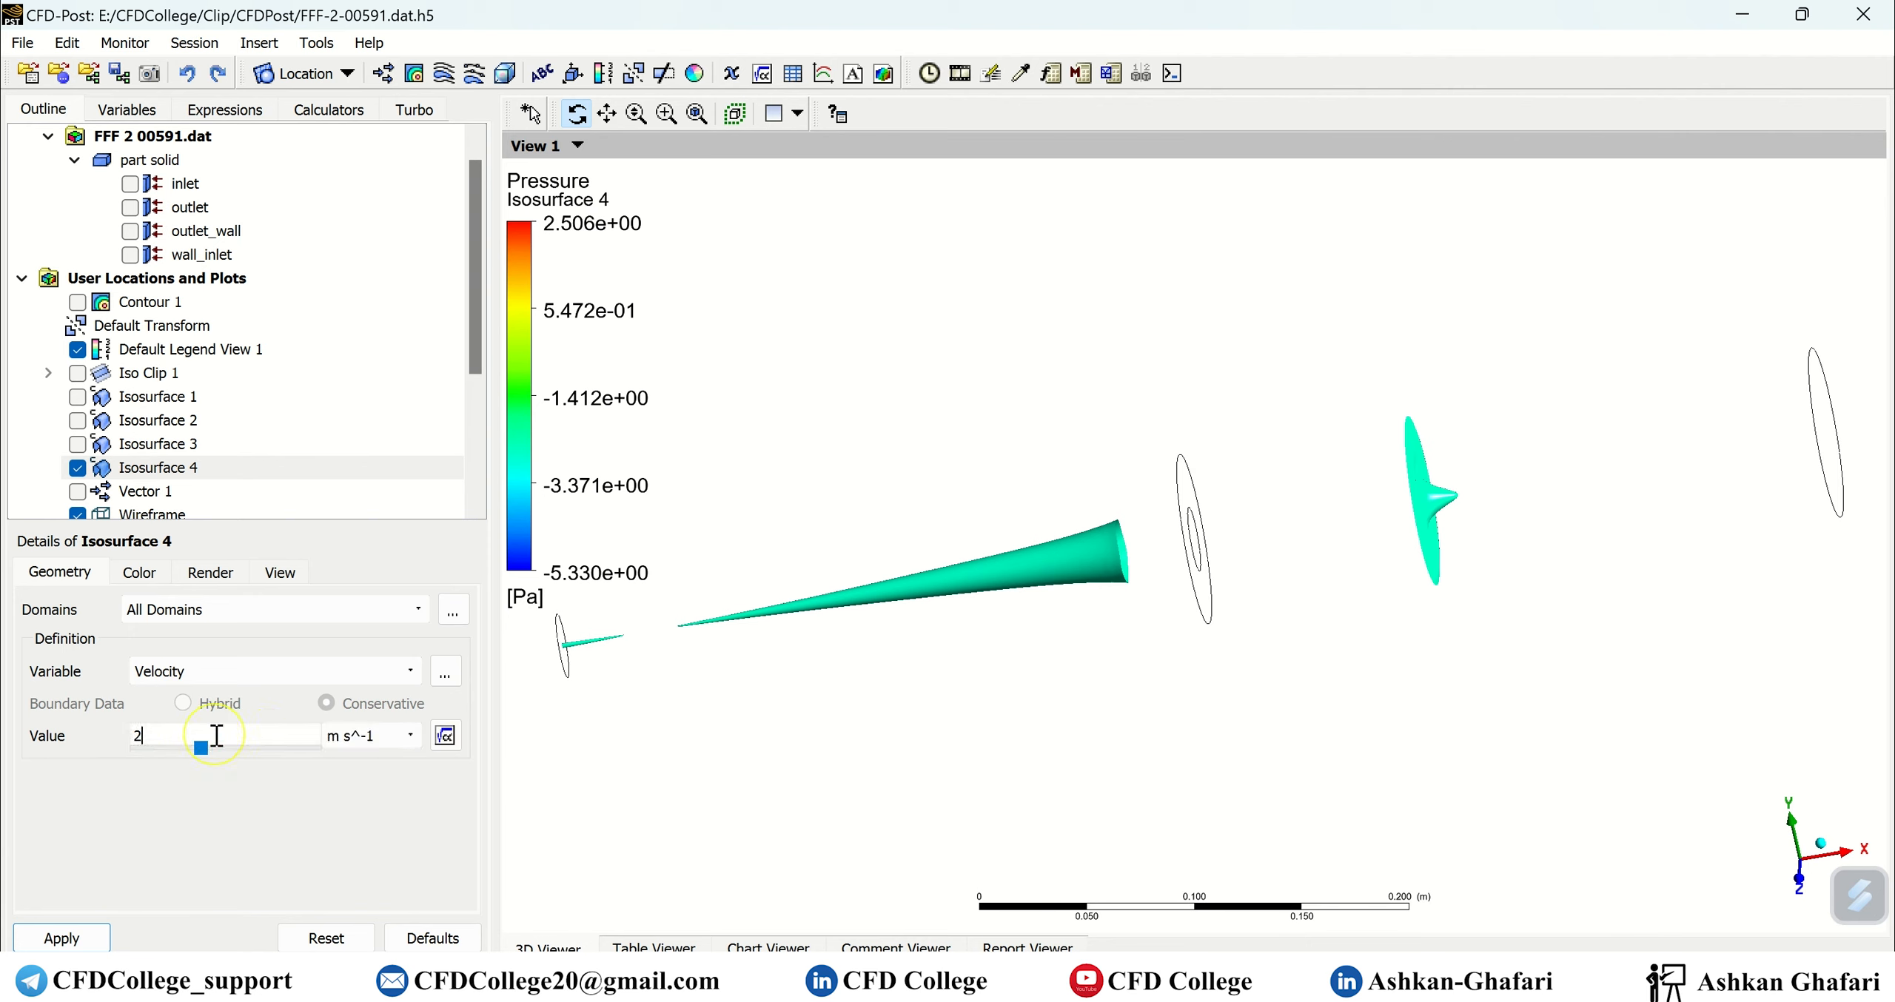
pyautogui.click(62, 938)
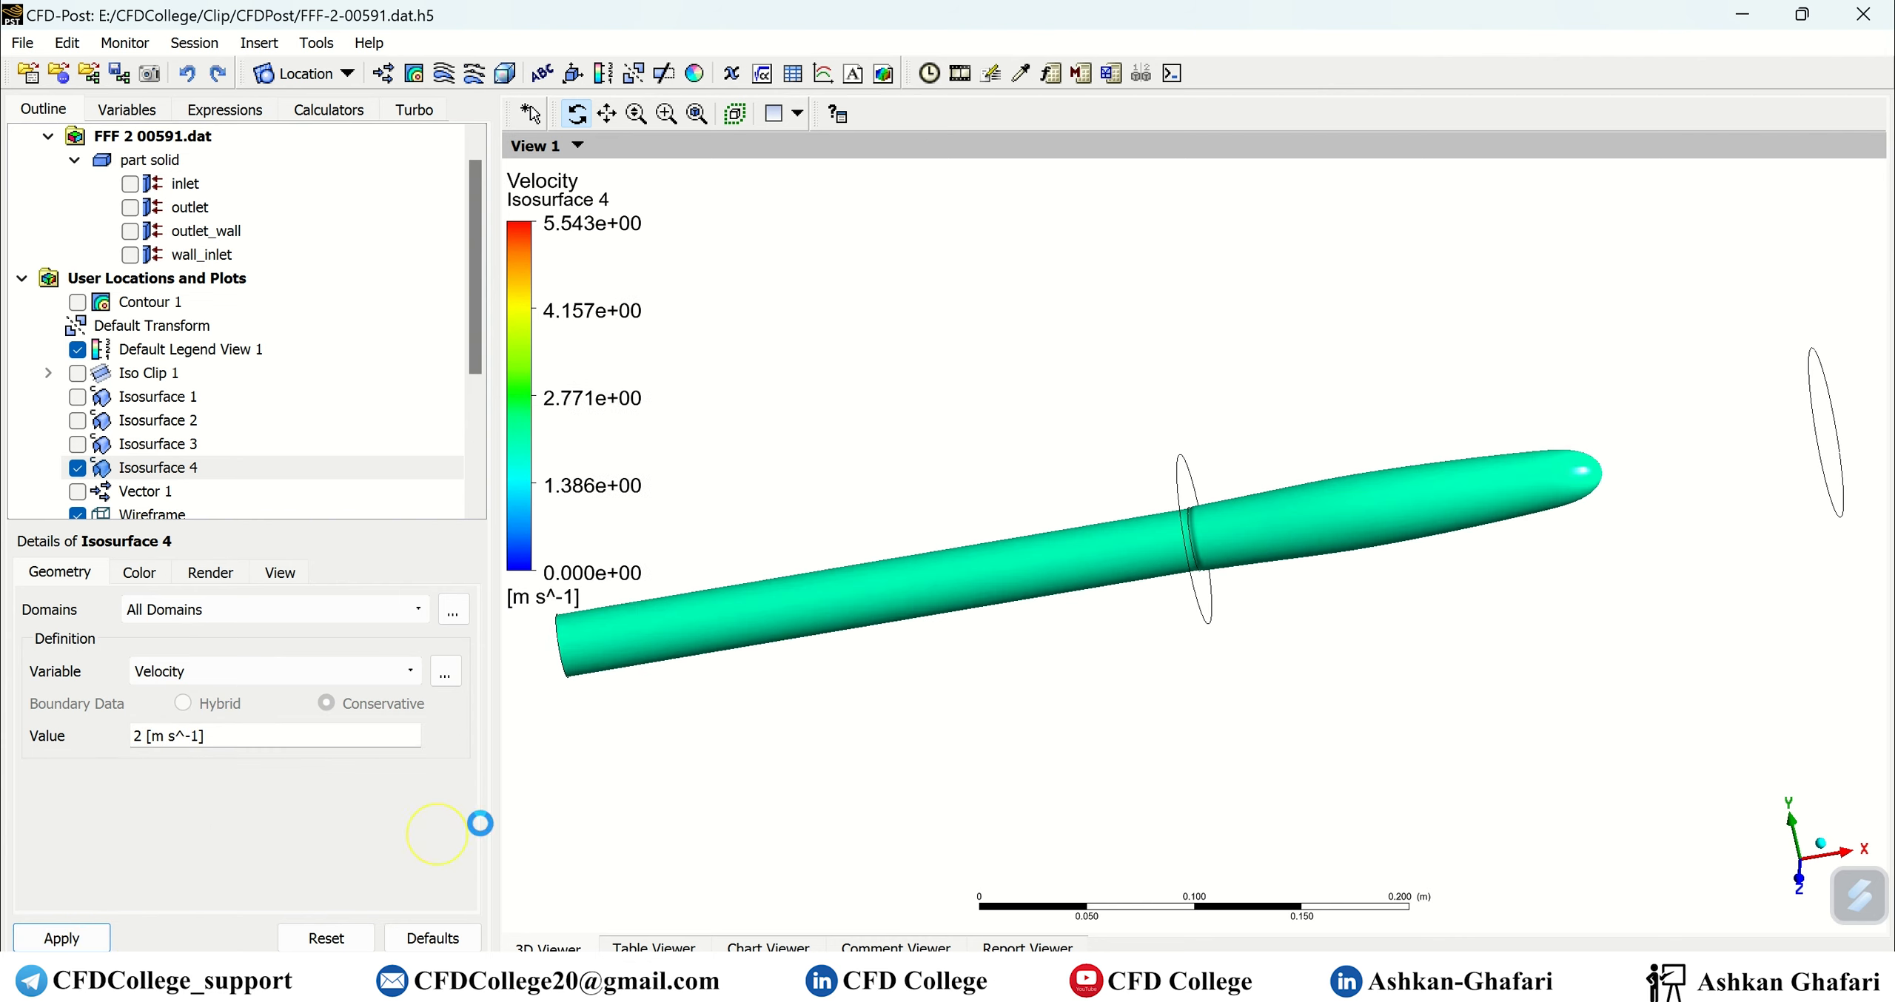
pyautogui.moveTo(1095, 673); pyautogui.dragTo(1256, 675)
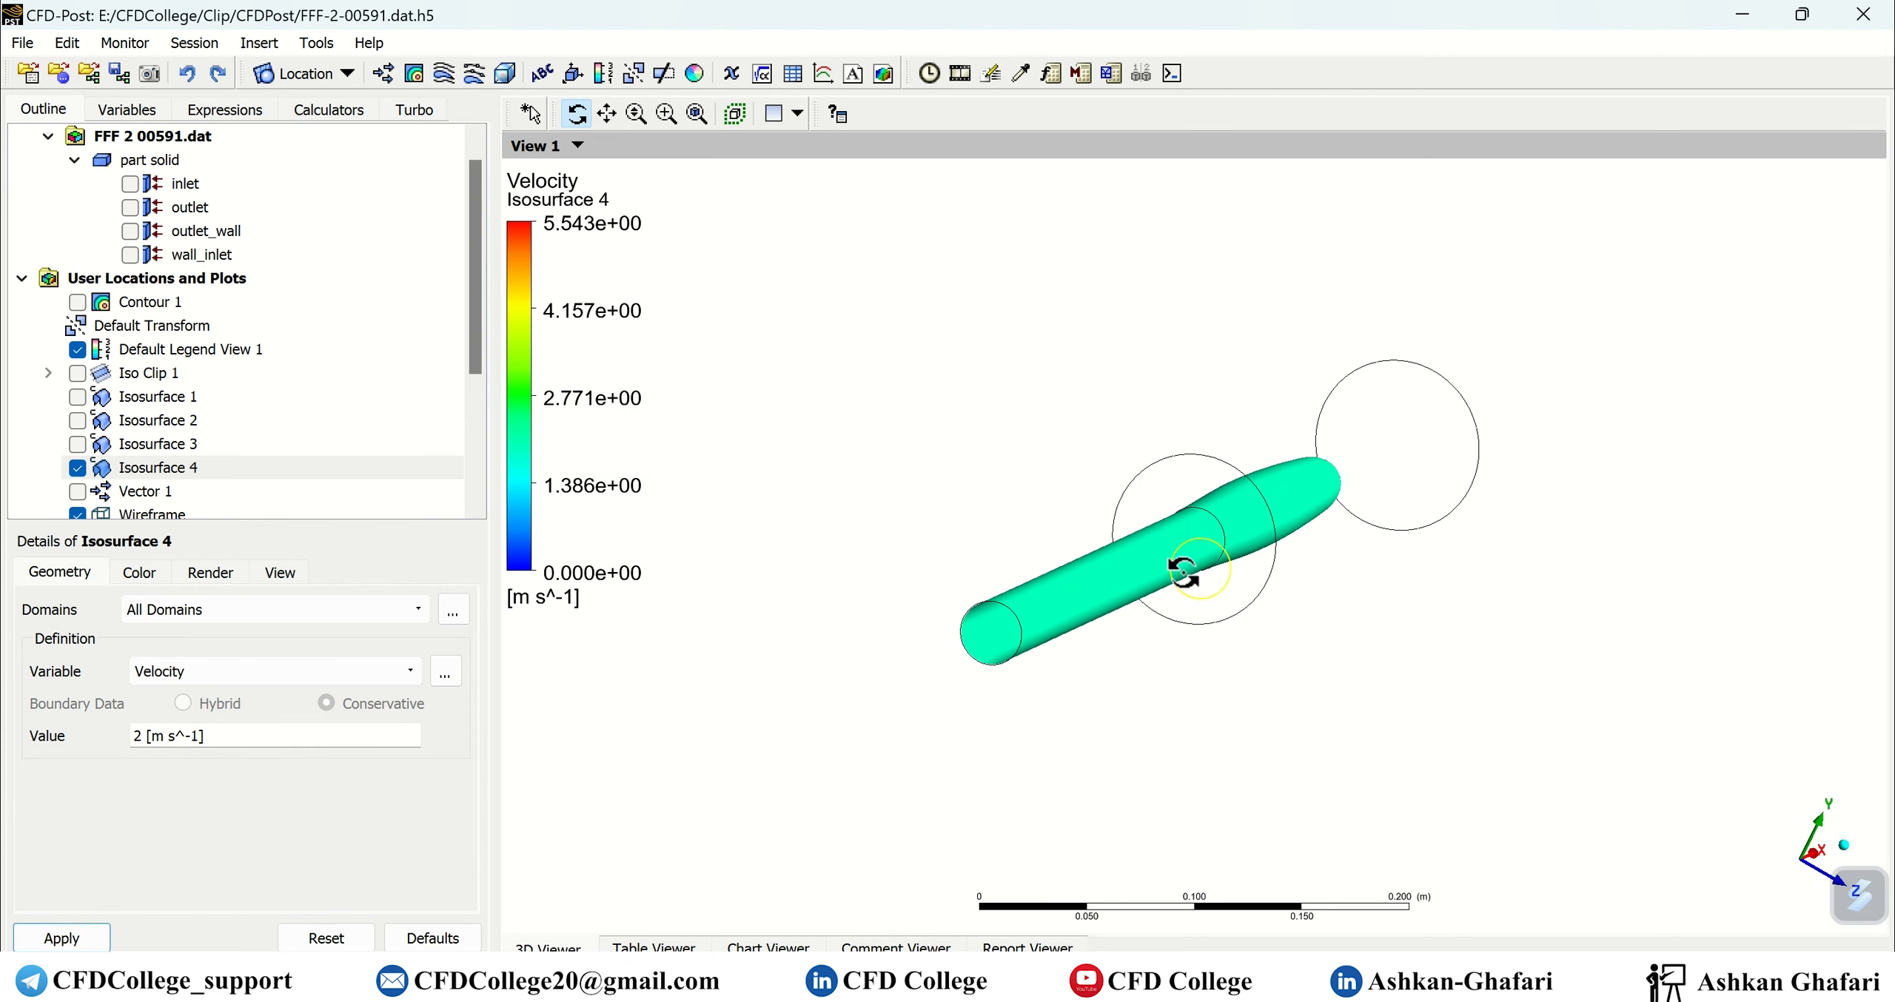
pyautogui.moveTo(1294, 668); pyautogui.dragTo(1230, 688)
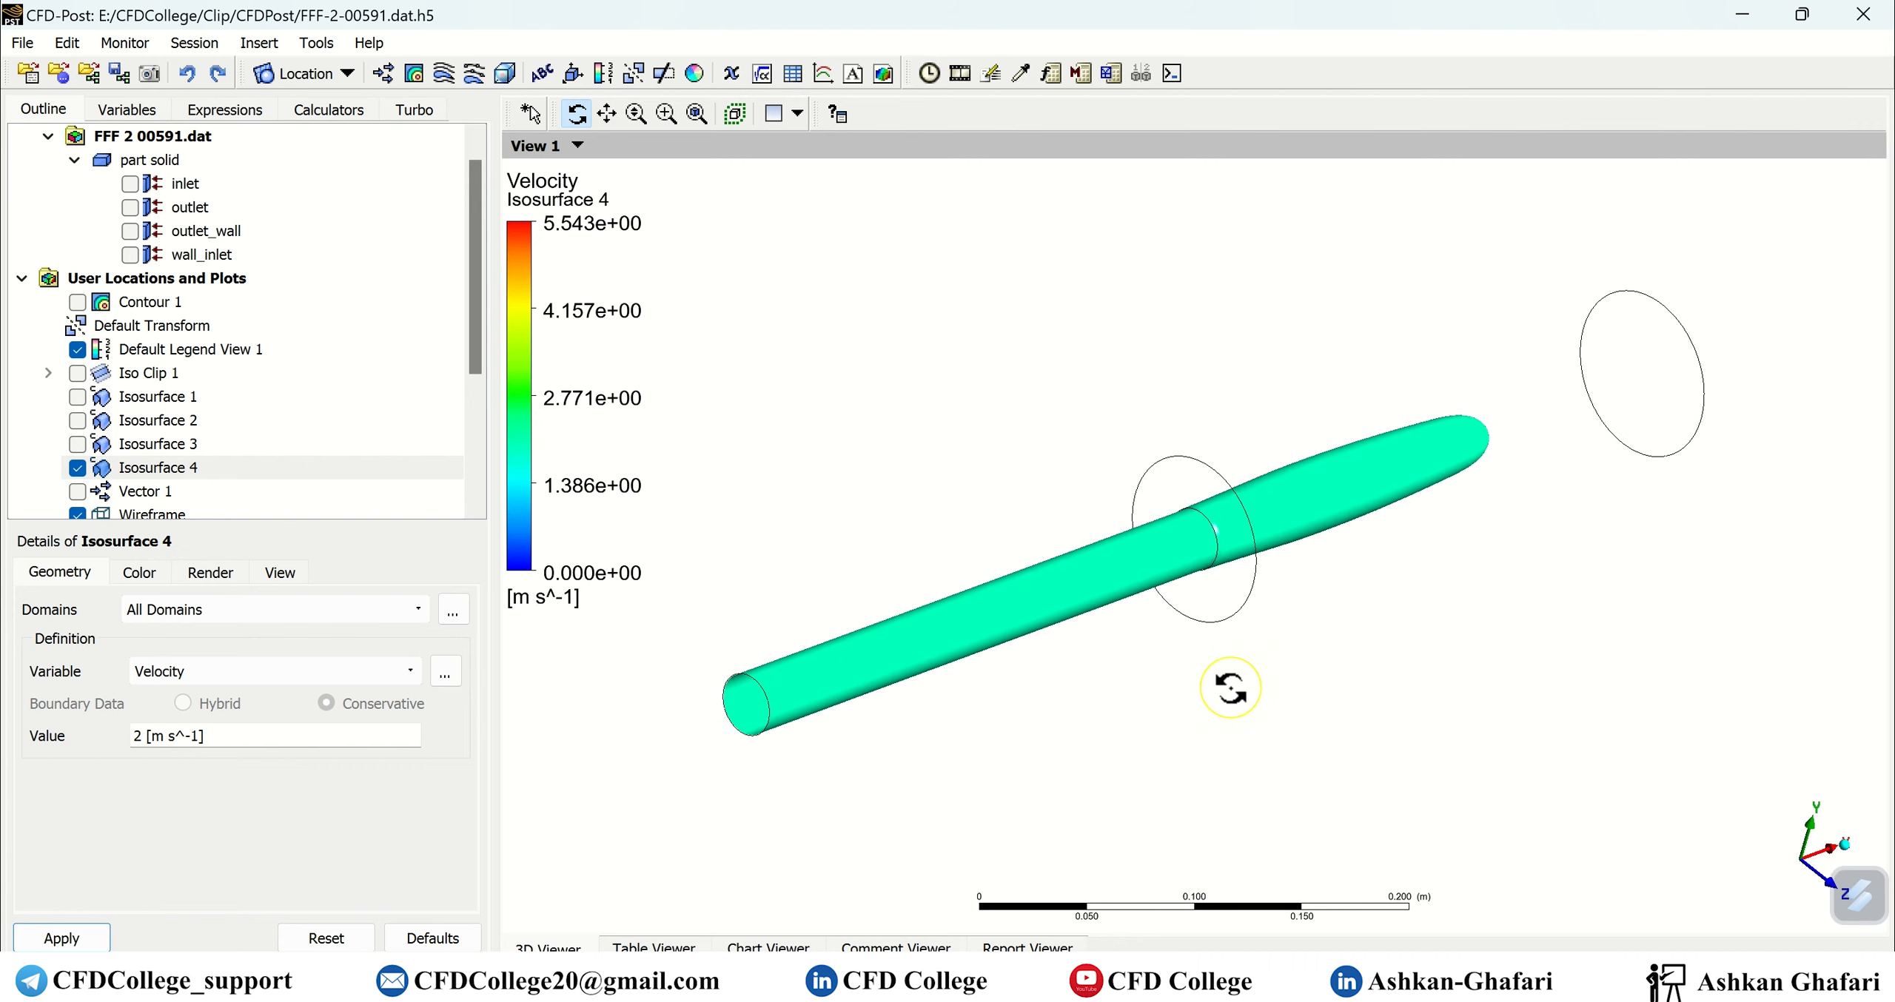
# Set Isosurface 4's color mode to Variable and select Pressure as the coloring variable.
pyautogui.click(139, 572)
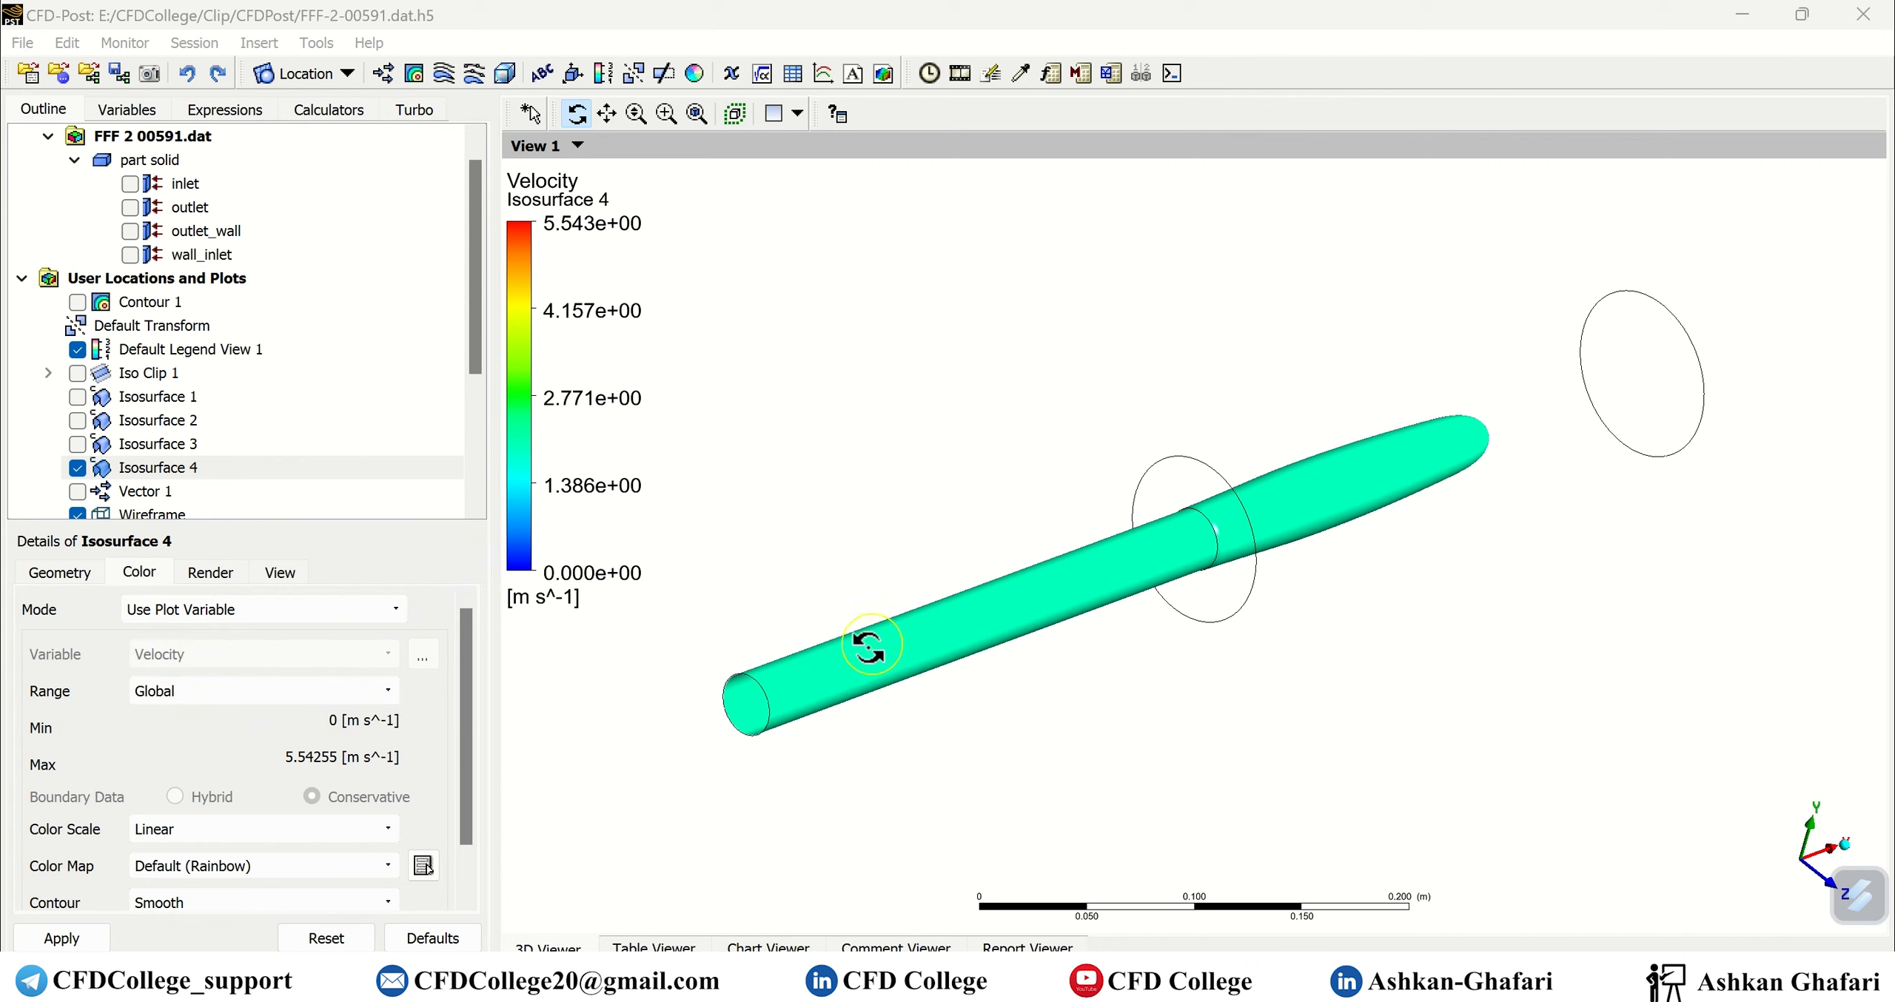
pyautogui.click(219, 658)
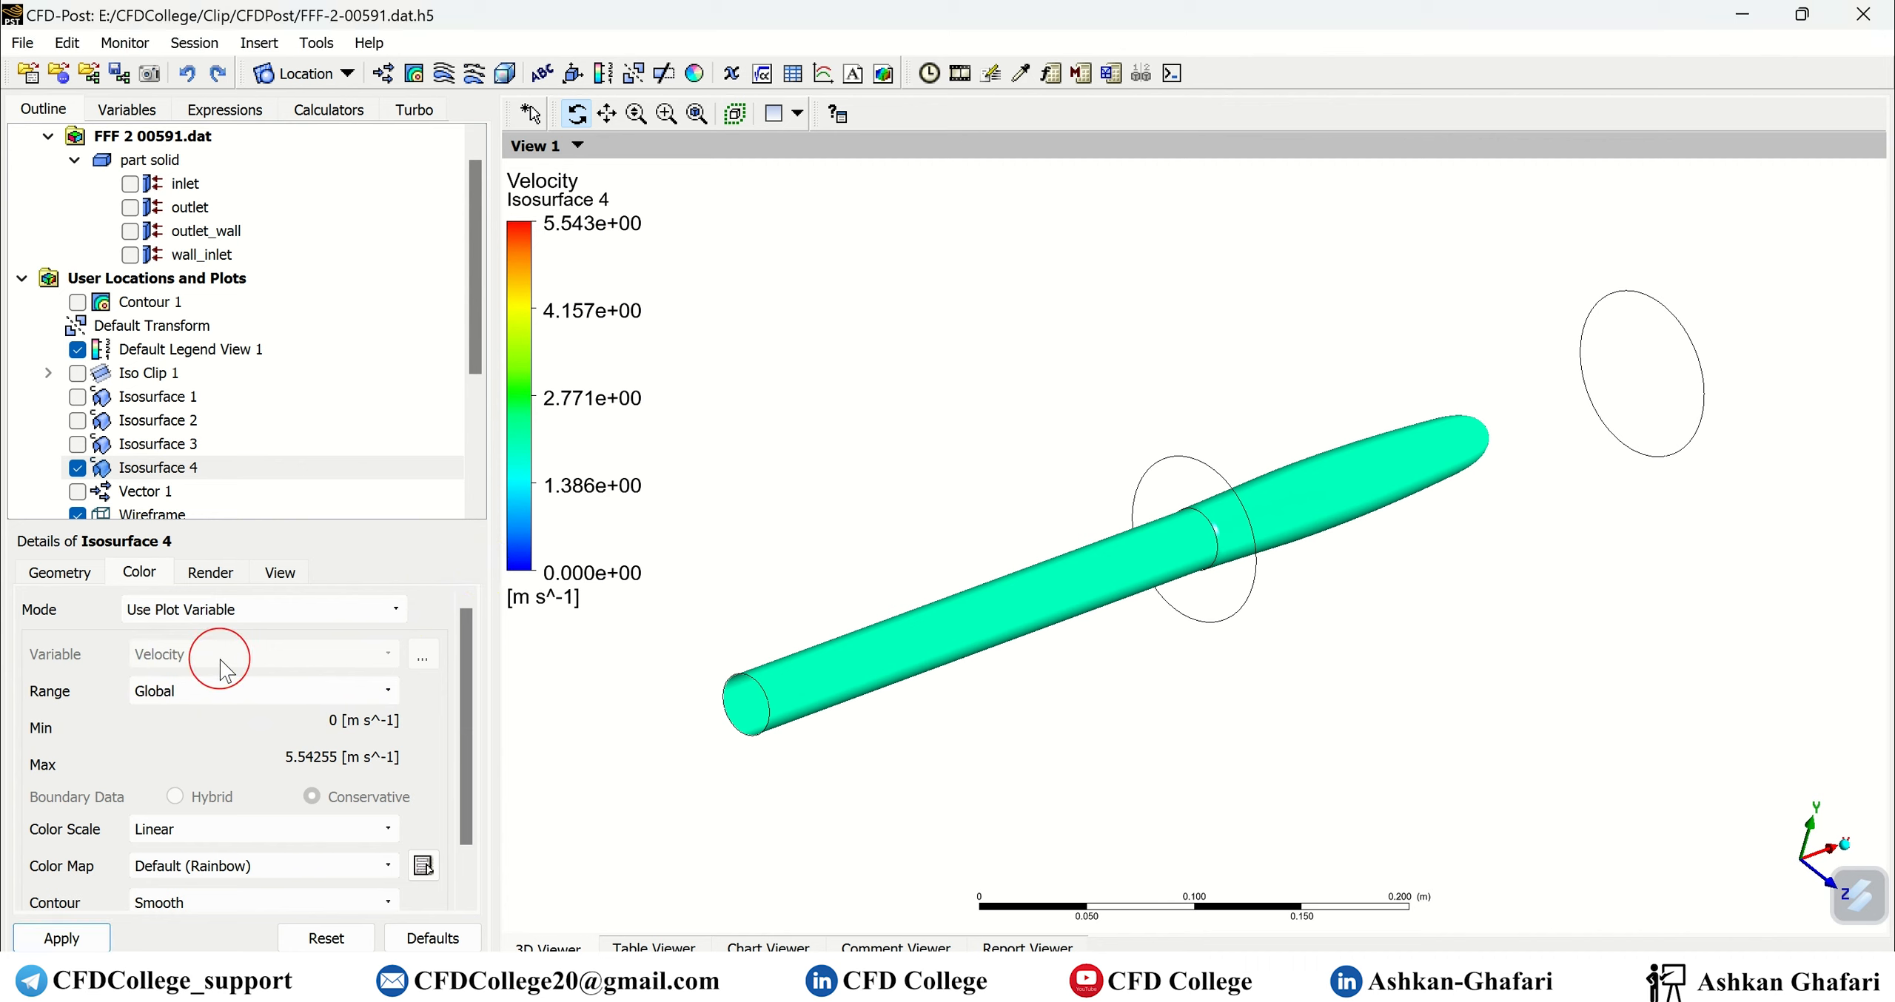
pyautogui.click(222, 628)
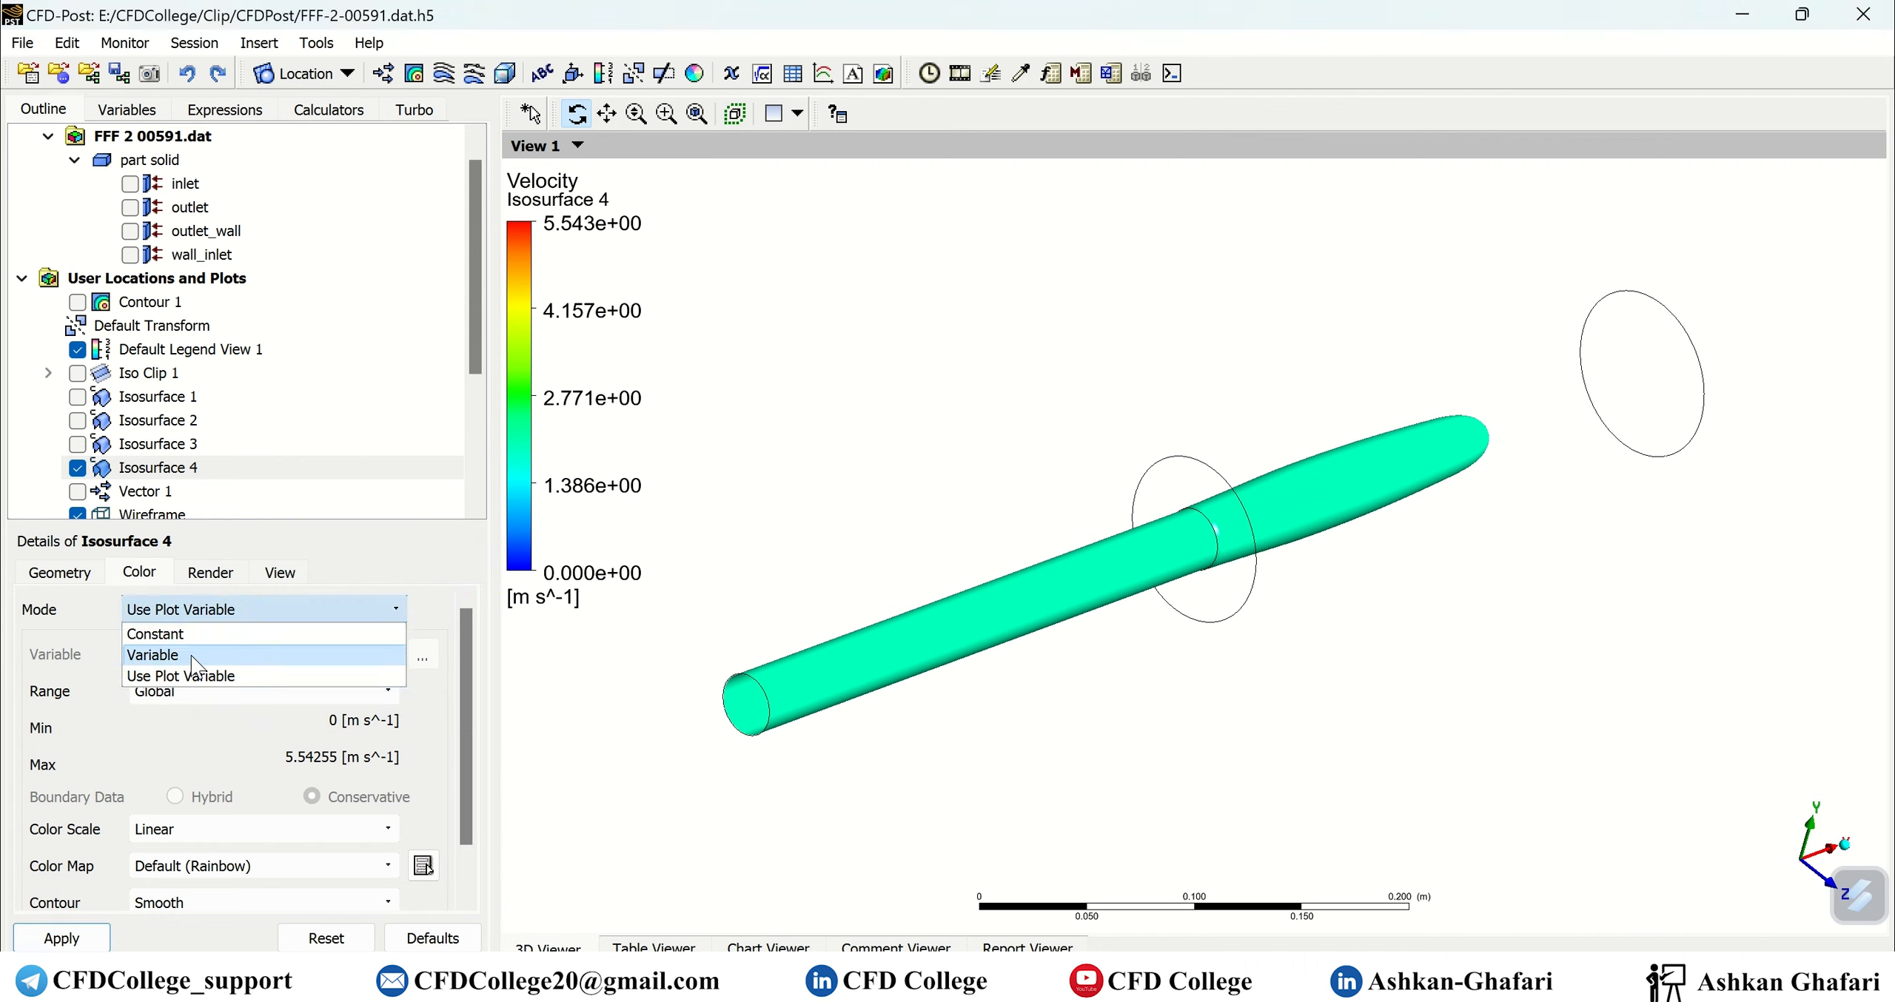
pyautogui.click(194, 657)
pyautogui.click(191, 654)
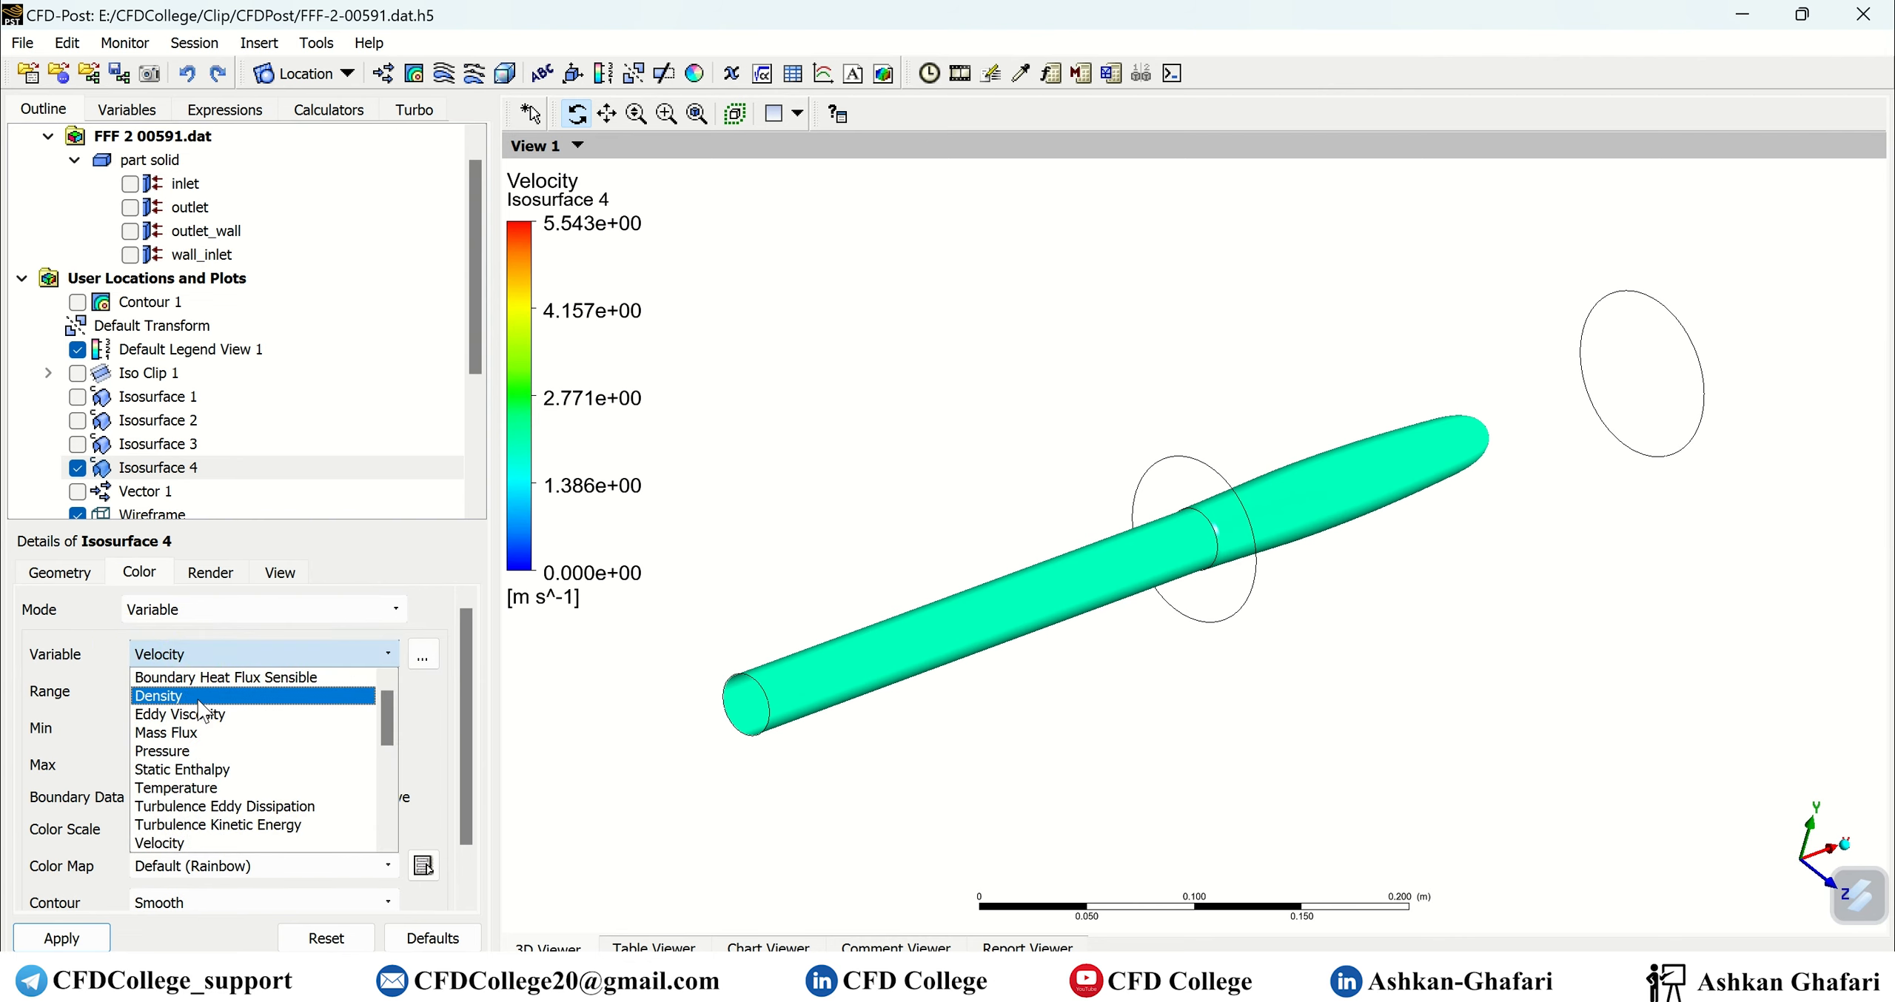
pyautogui.click(201, 751)
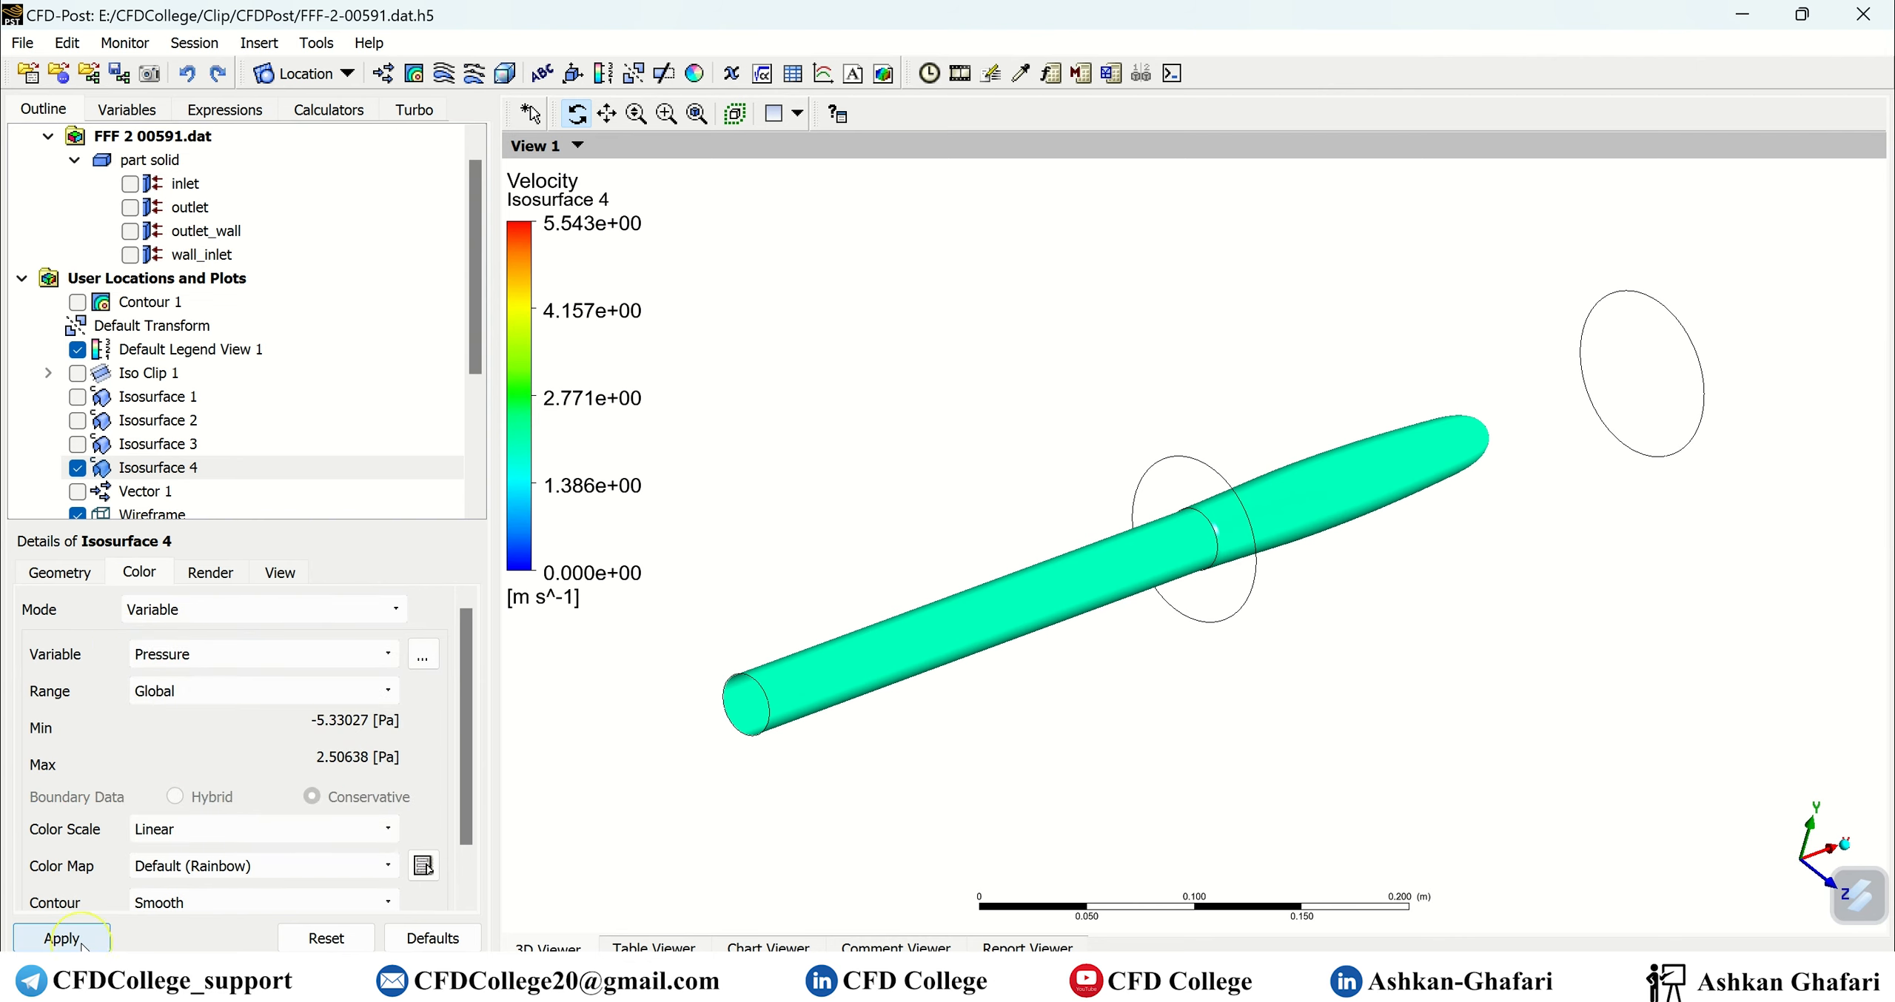
# Try coloring Isosurface 4 by the Temperature variable.
pyautogui.click(222, 654)
pyautogui.click(191, 789)
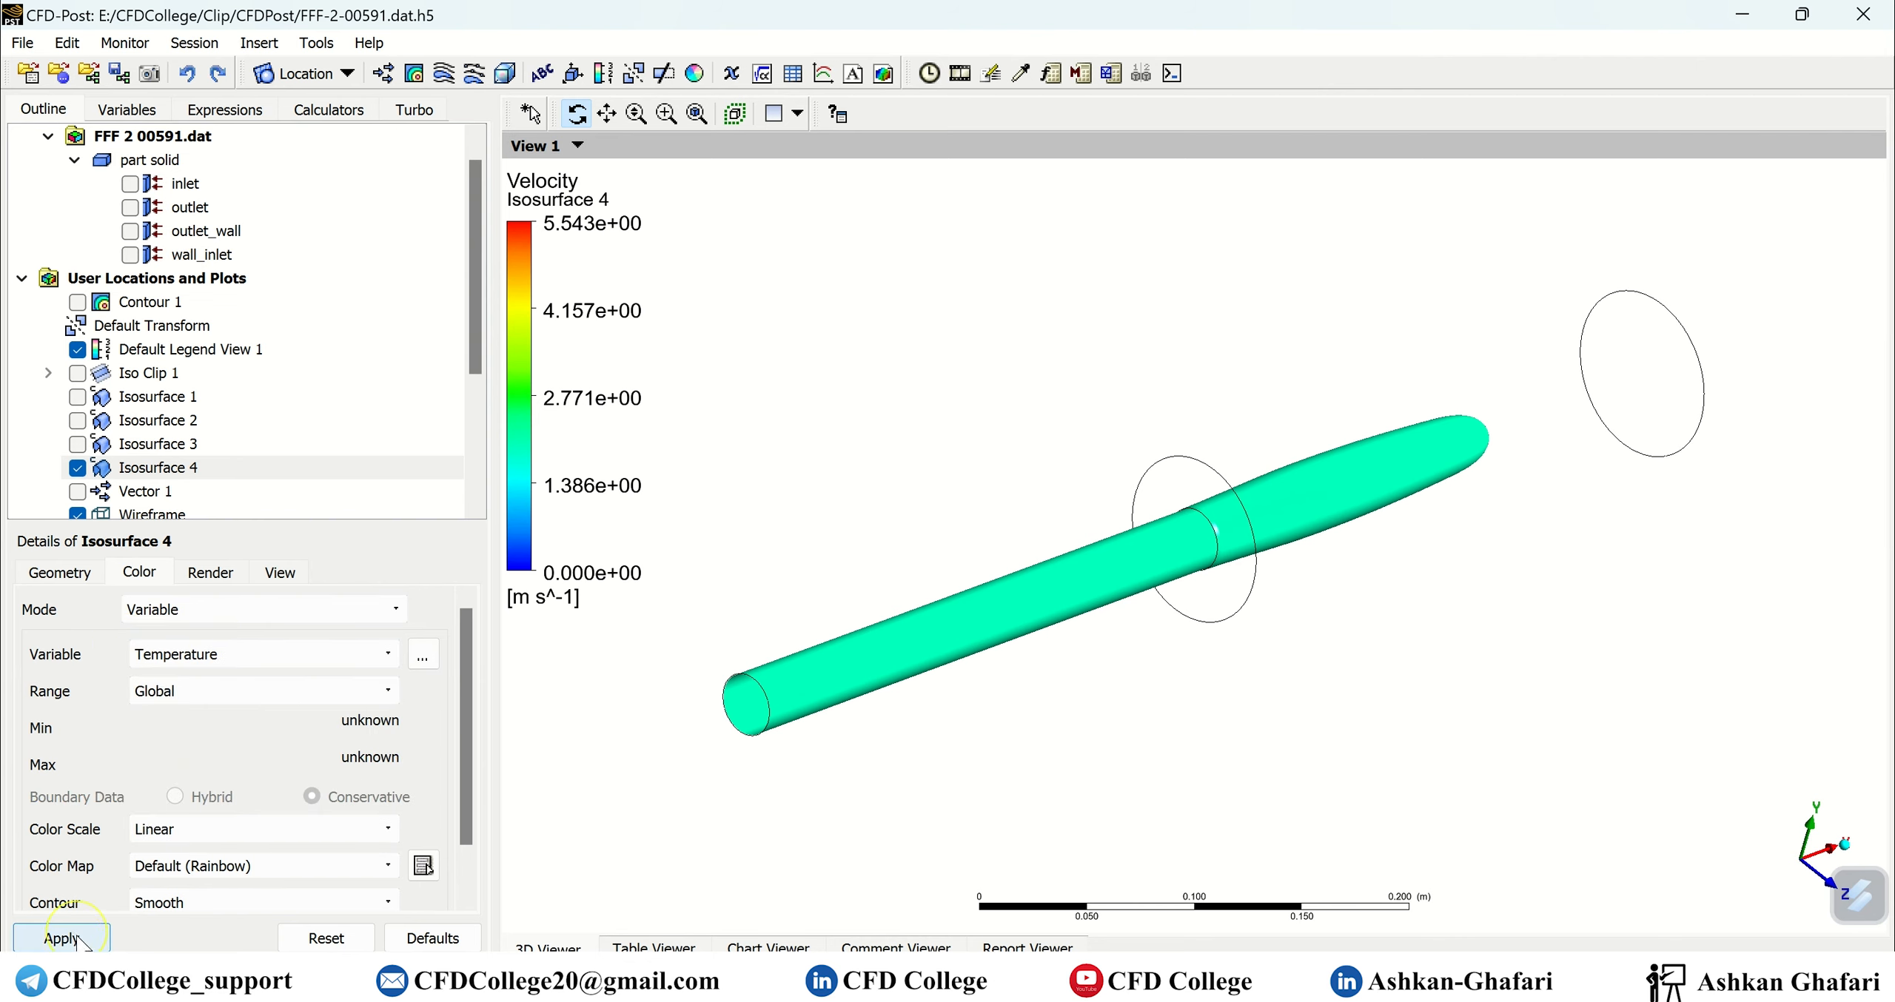
pyautogui.click(62, 938)
# Apply Pressure as Isosurface 4's coloring variable and inspect the pressure distribution along the surface.
pyautogui.click(222, 655)
pyautogui.click(191, 754)
pyautogui.click(61, 938)
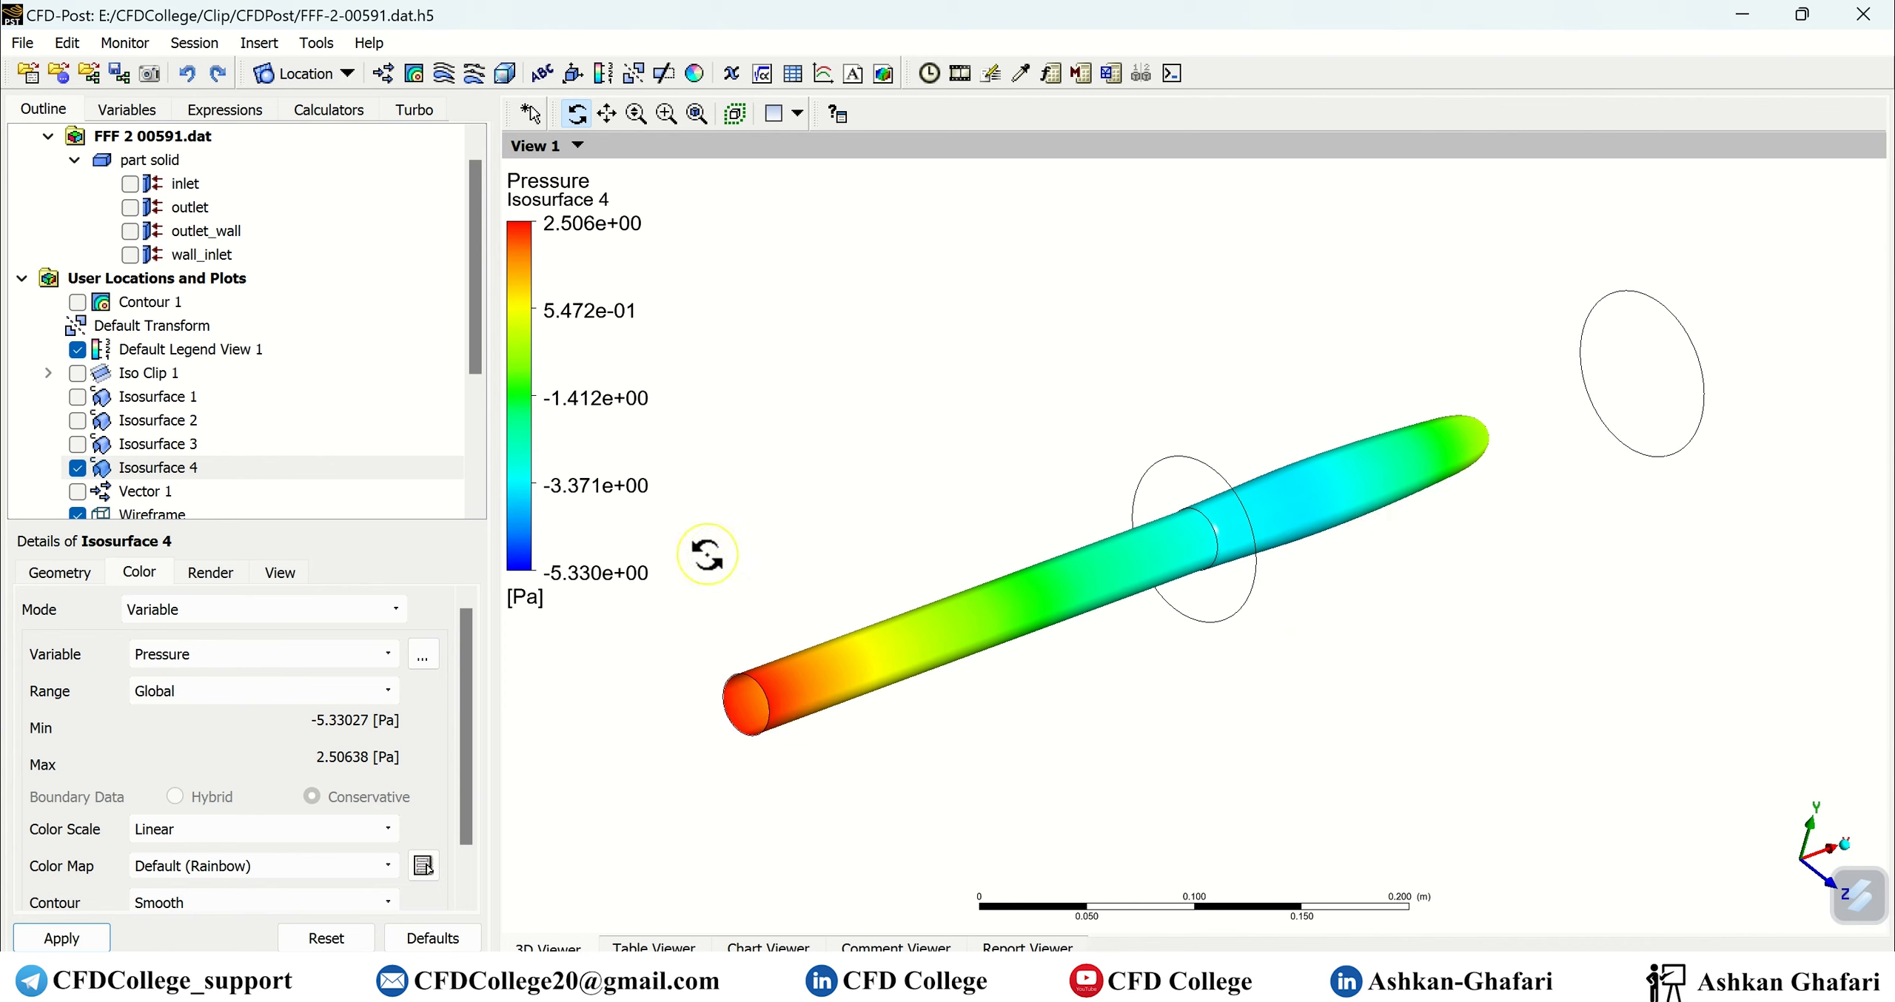
pyautogui.click(1121, 655)
pyautogui.moveTo(1122, 654)
pyautogui.mouseDown()
pyautogui.moveTo(883, 706)
pyautogui.moveTo(1155, 663)
pyautogui.mouseUp()
pyautogui.moveTo(1374, 516); pyautogui.dragTo(1256, 643)
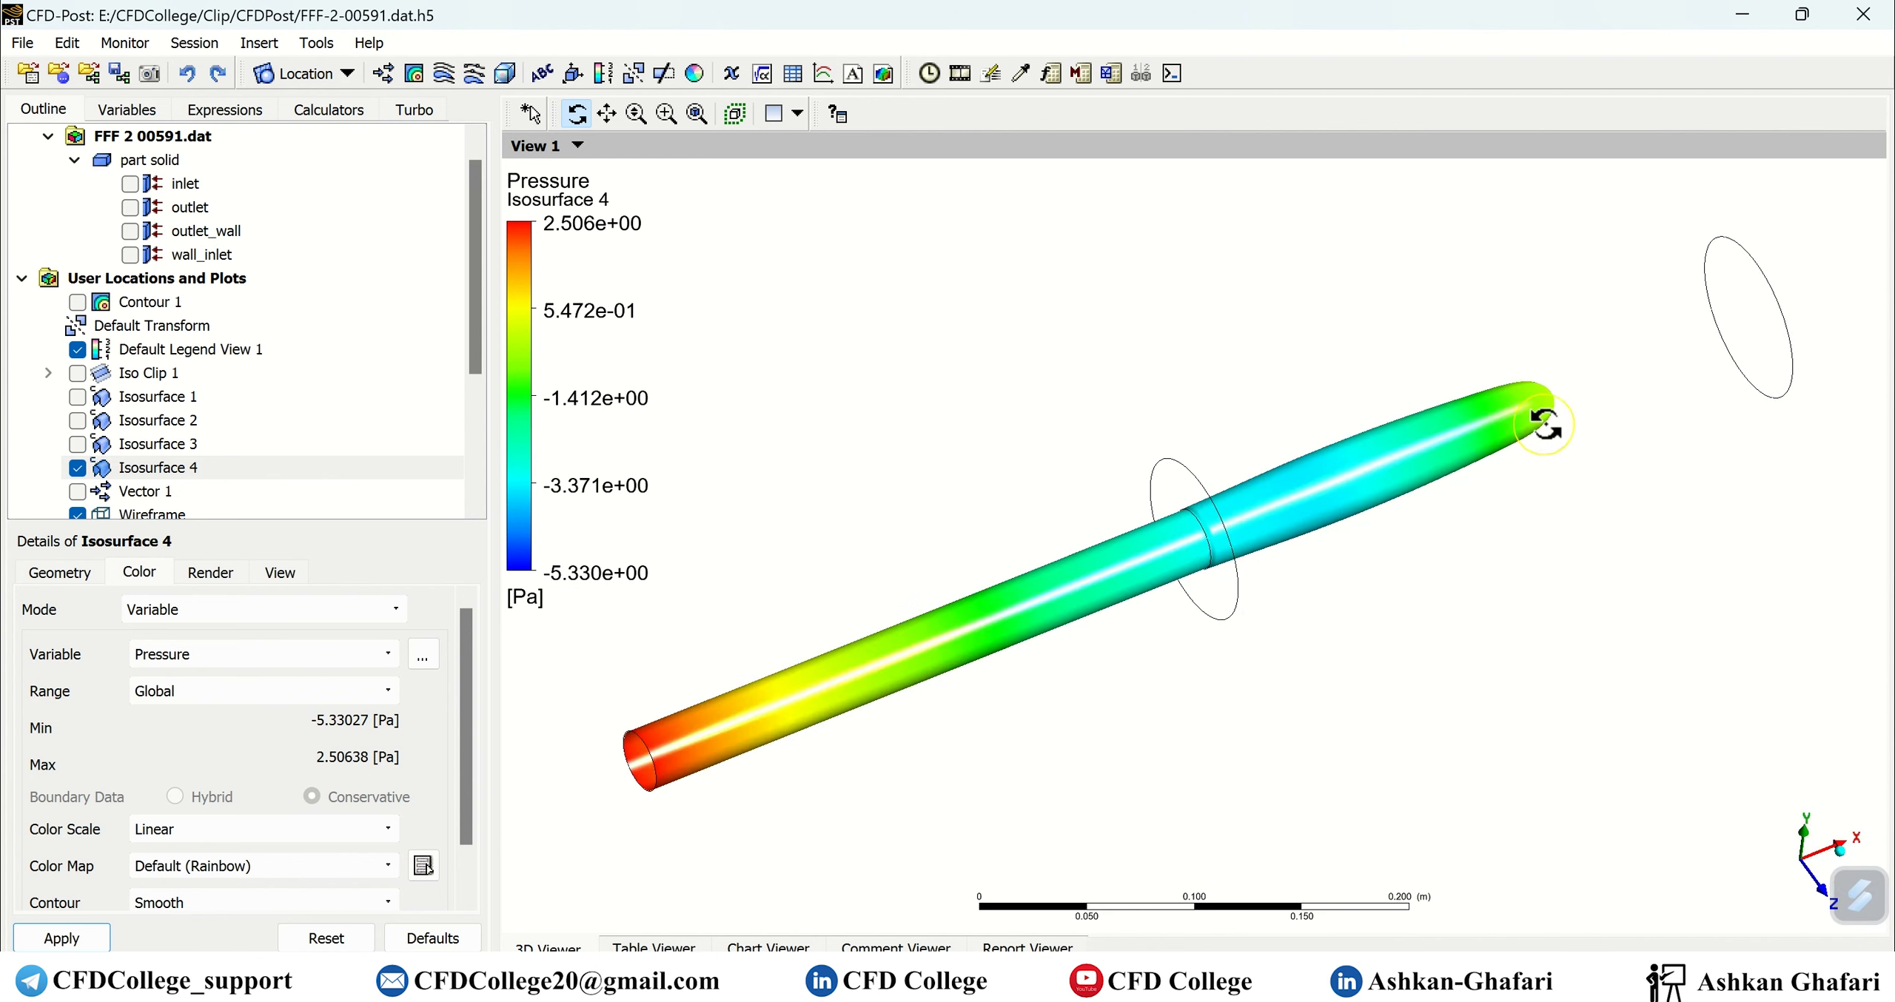
pyautogui.moveTo(1321, 637); pyautogui.dragTo(1282, 615)
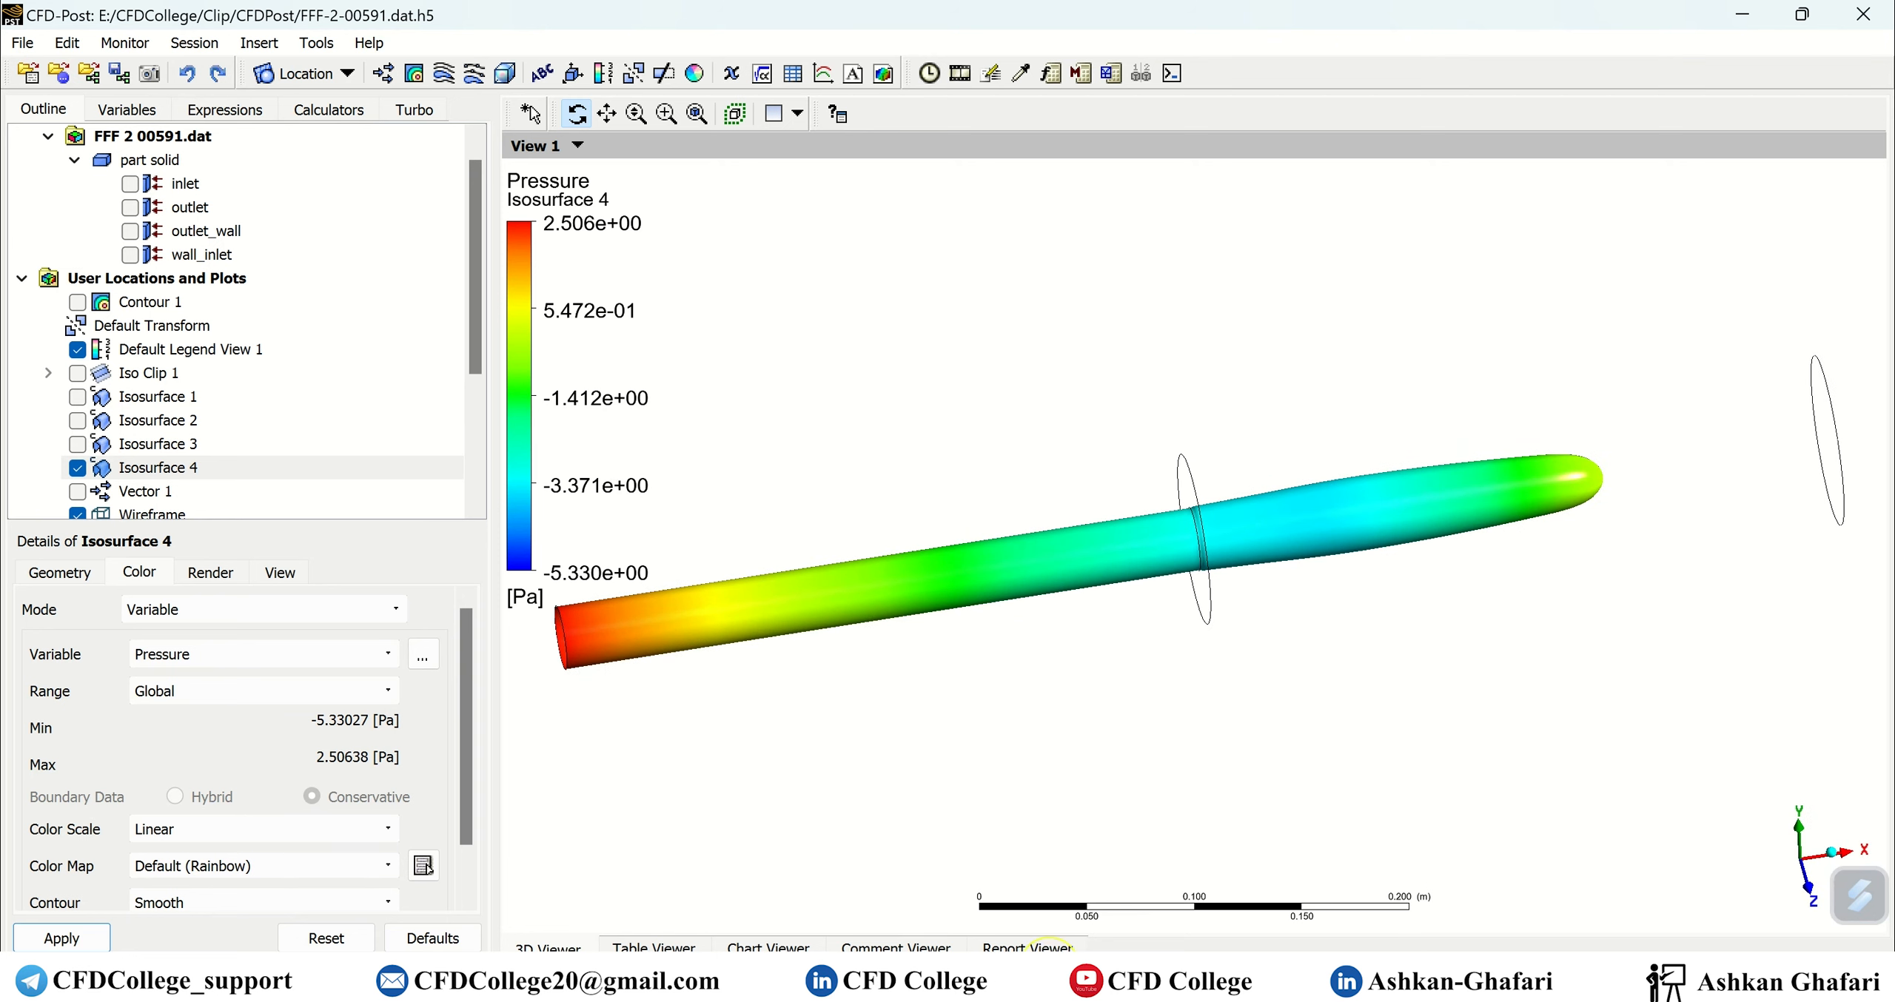
pyautogui.moveTo(1217, 637); pyautogui.dragTo(1315, 672)
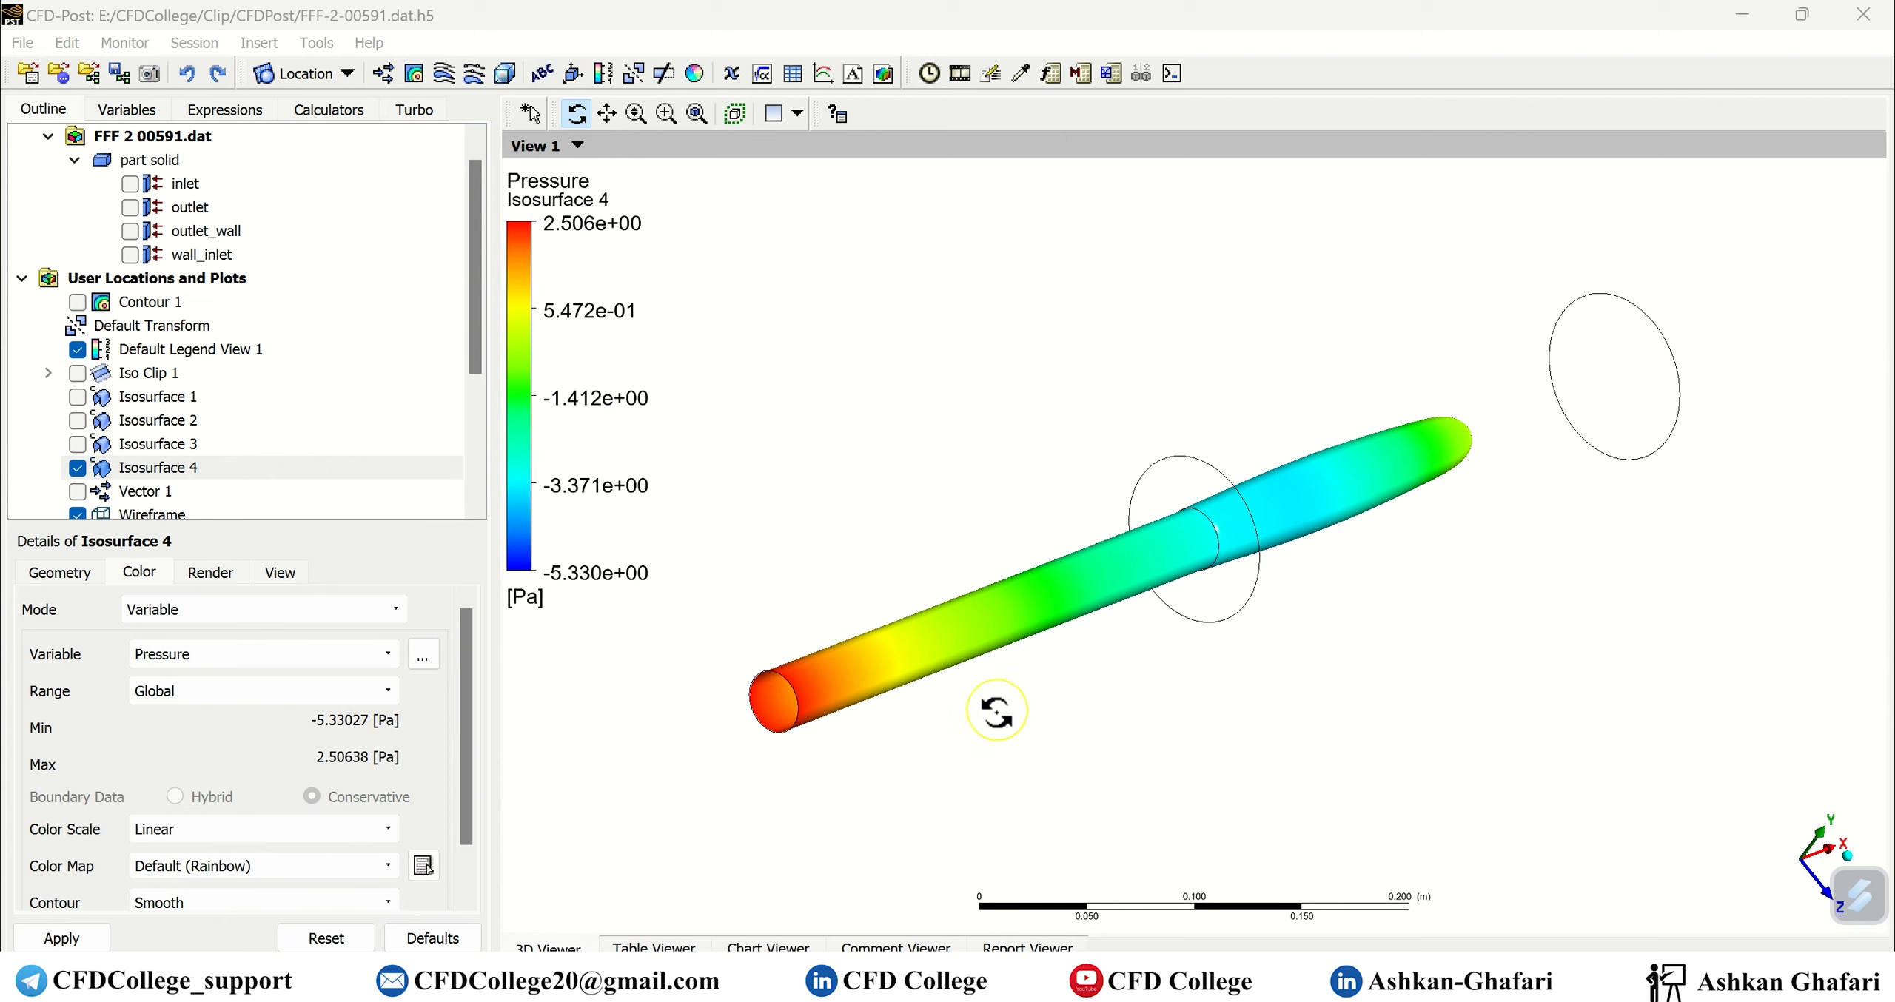
# Hide Isosurface 4 and insert a new iso clip, Iso Clip 2, with Isosurface 1 as its location.
pyautogui.click(76, 470)
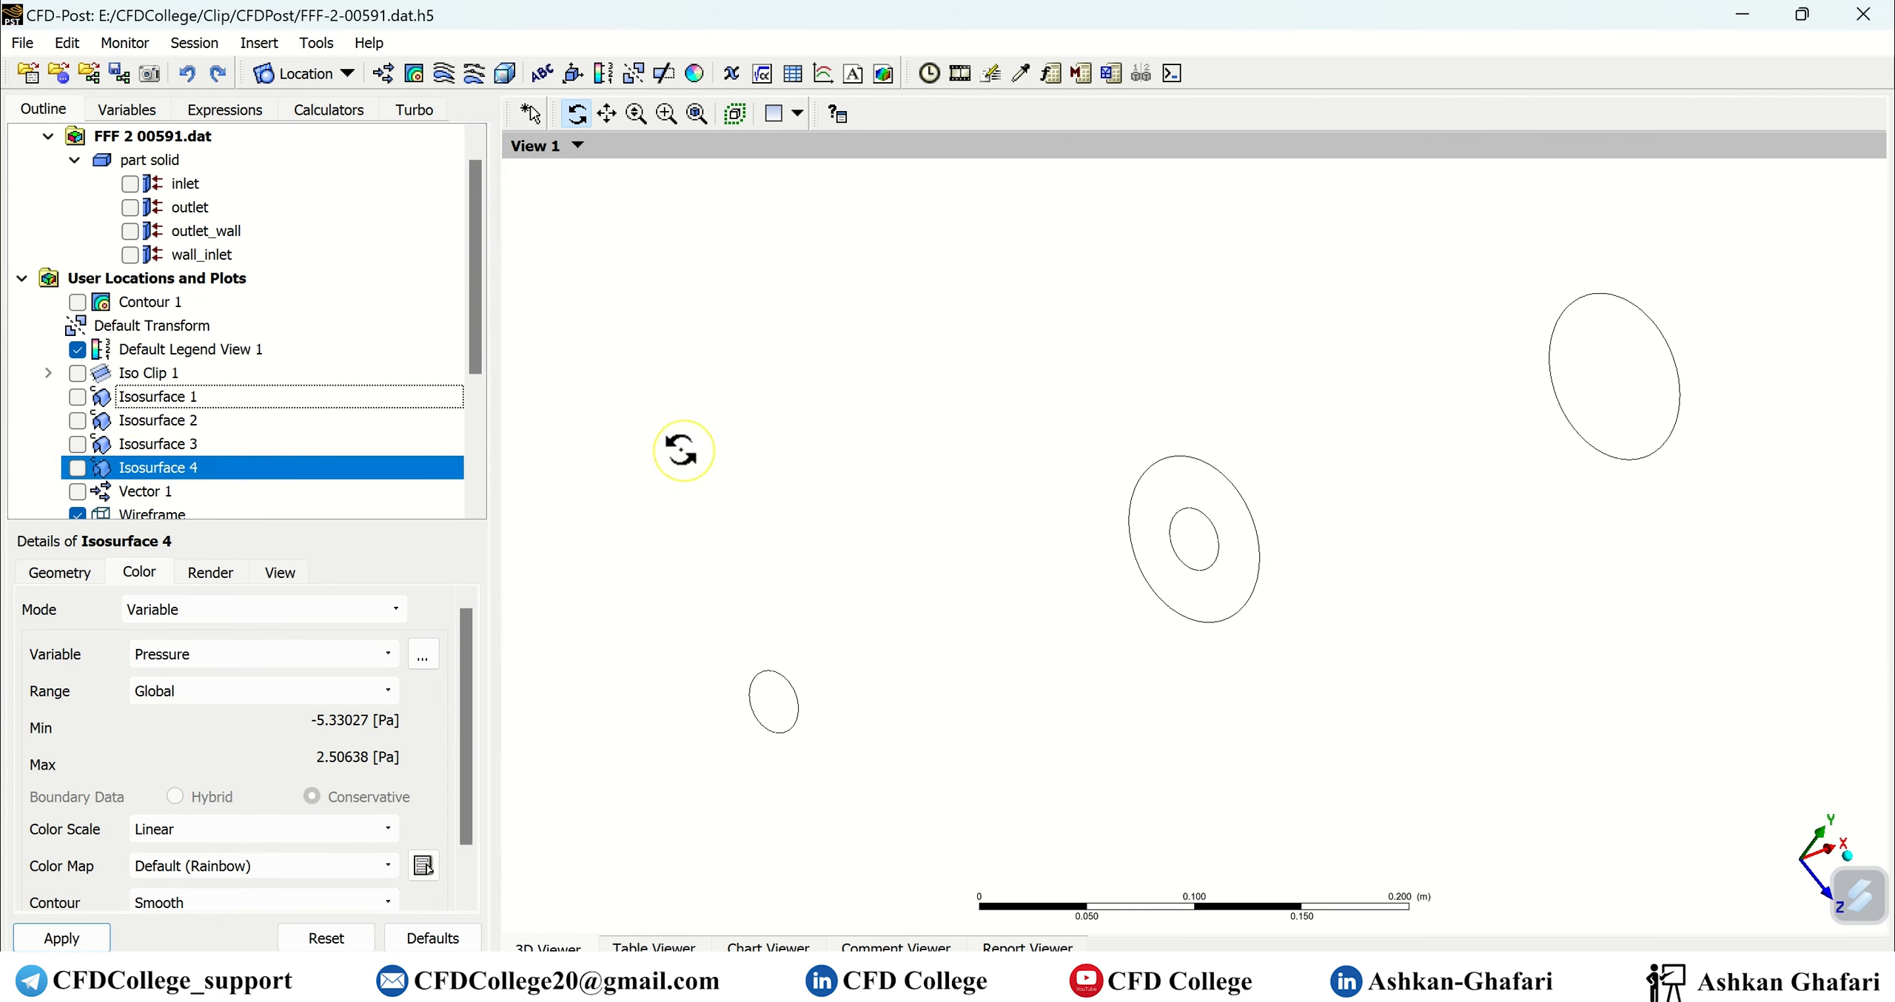
pyautogui.click(324, 74)
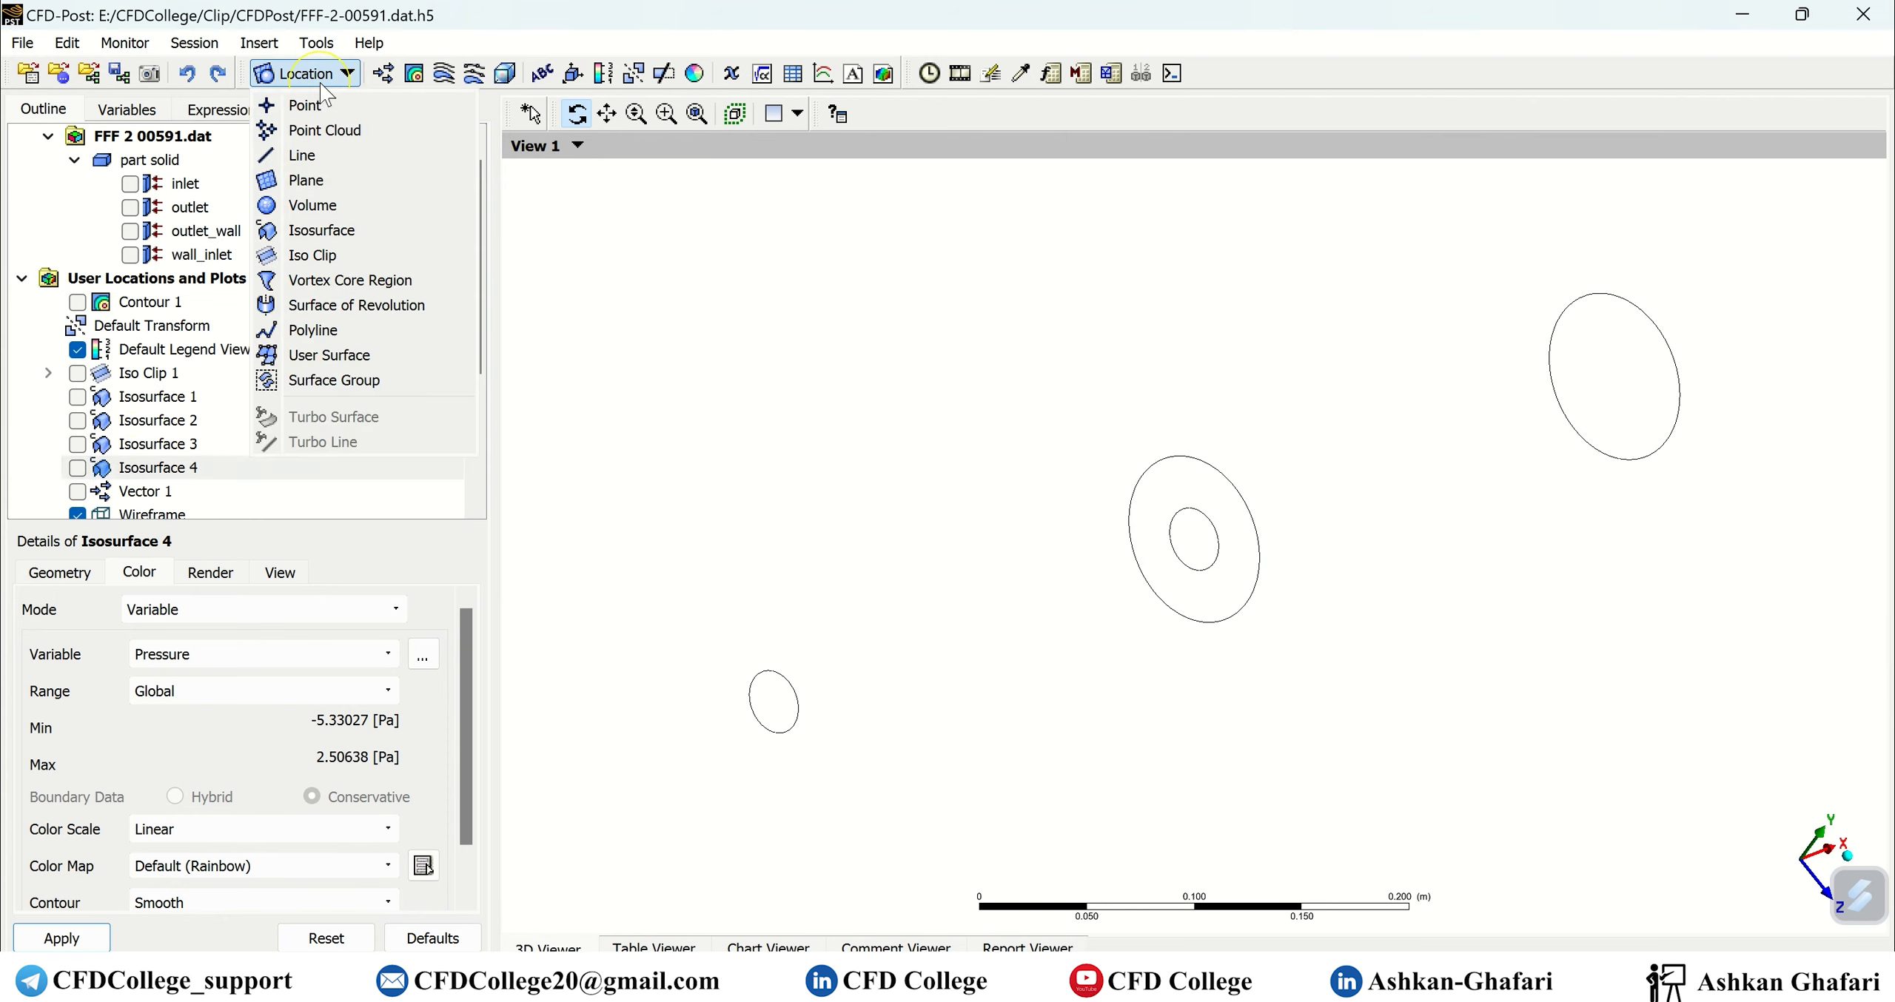
pyautogui.click(311, 264)
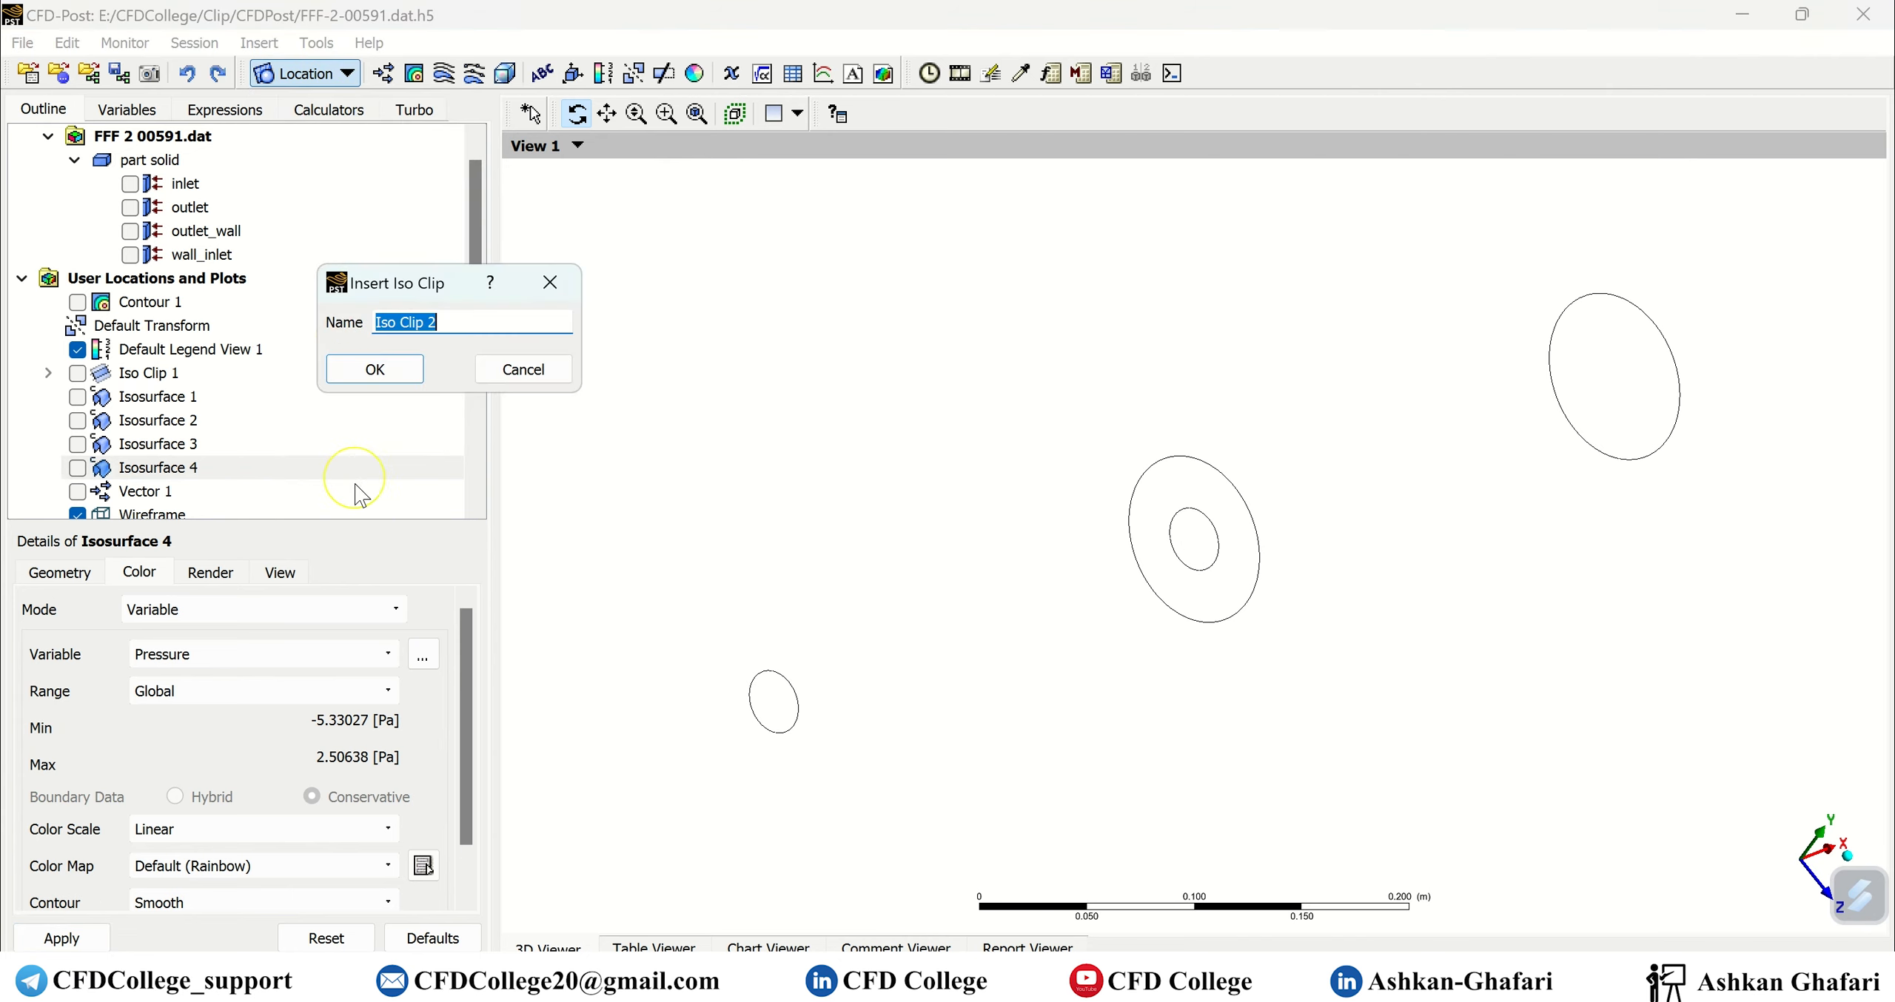
pyautogui.click(372, 368)
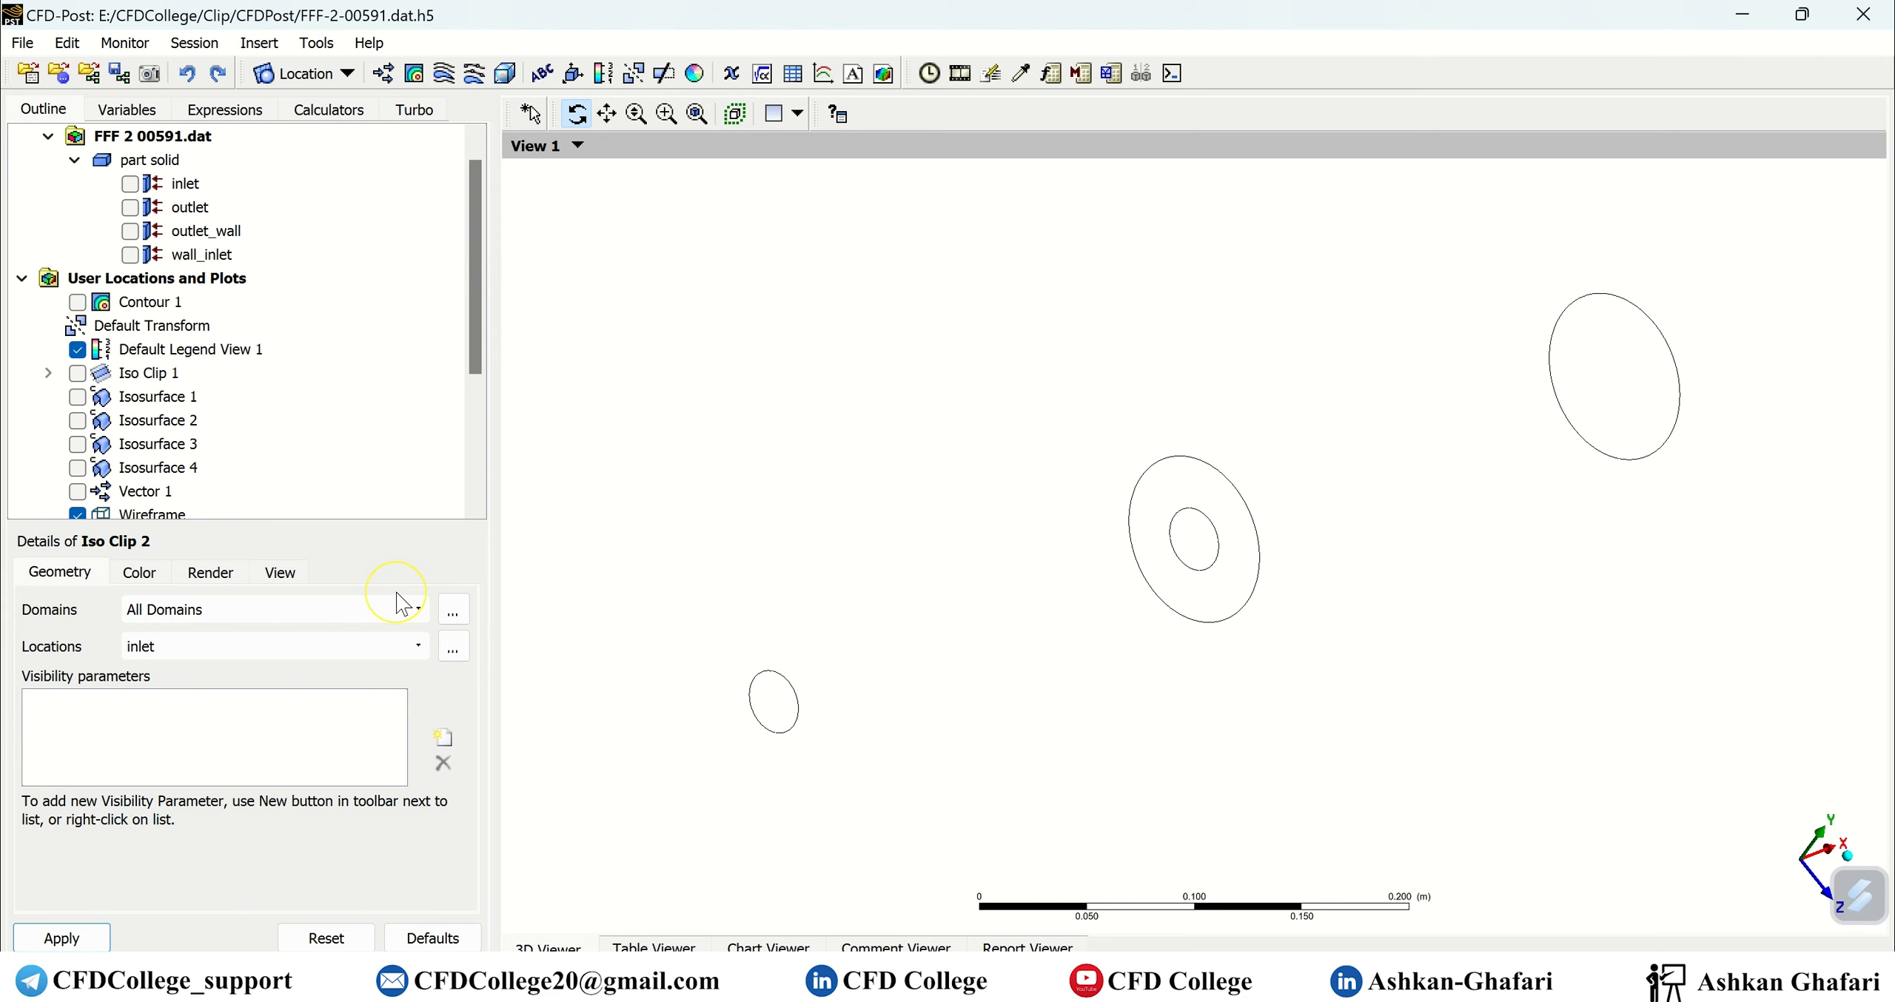
pyautogui.click(349, 646)
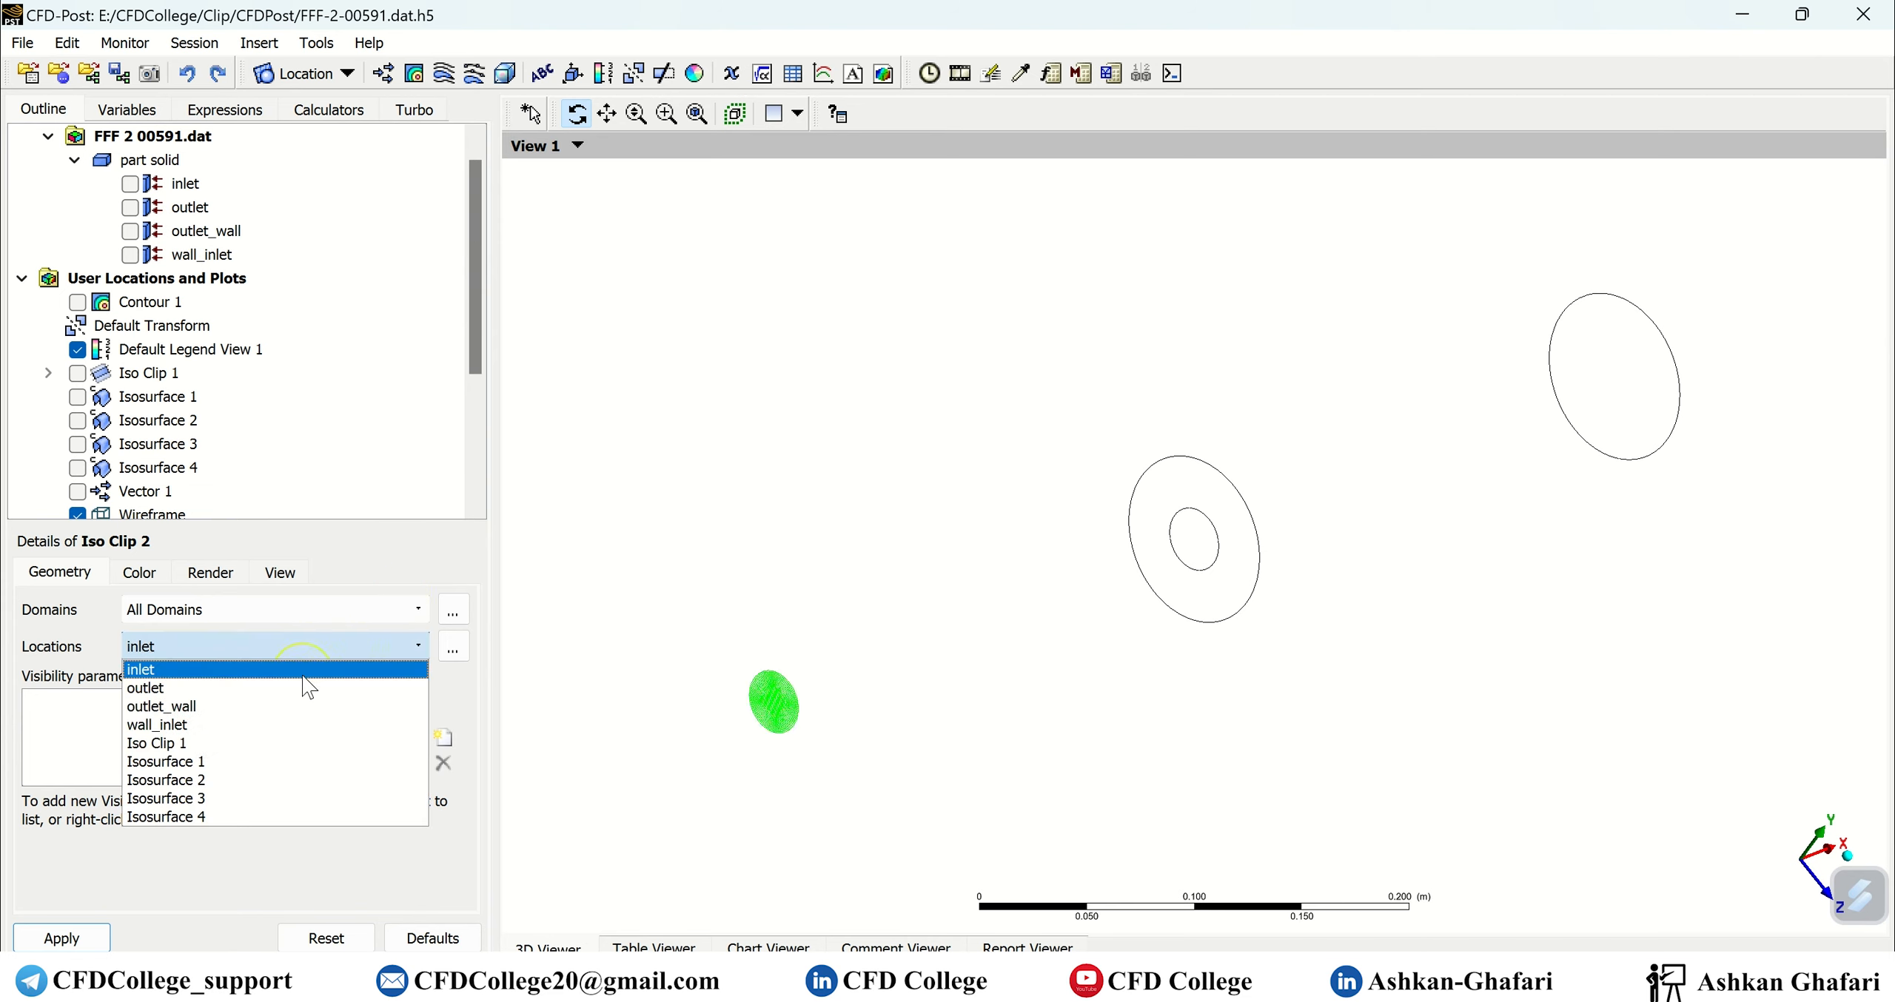
pyautogui.click(270, 767)
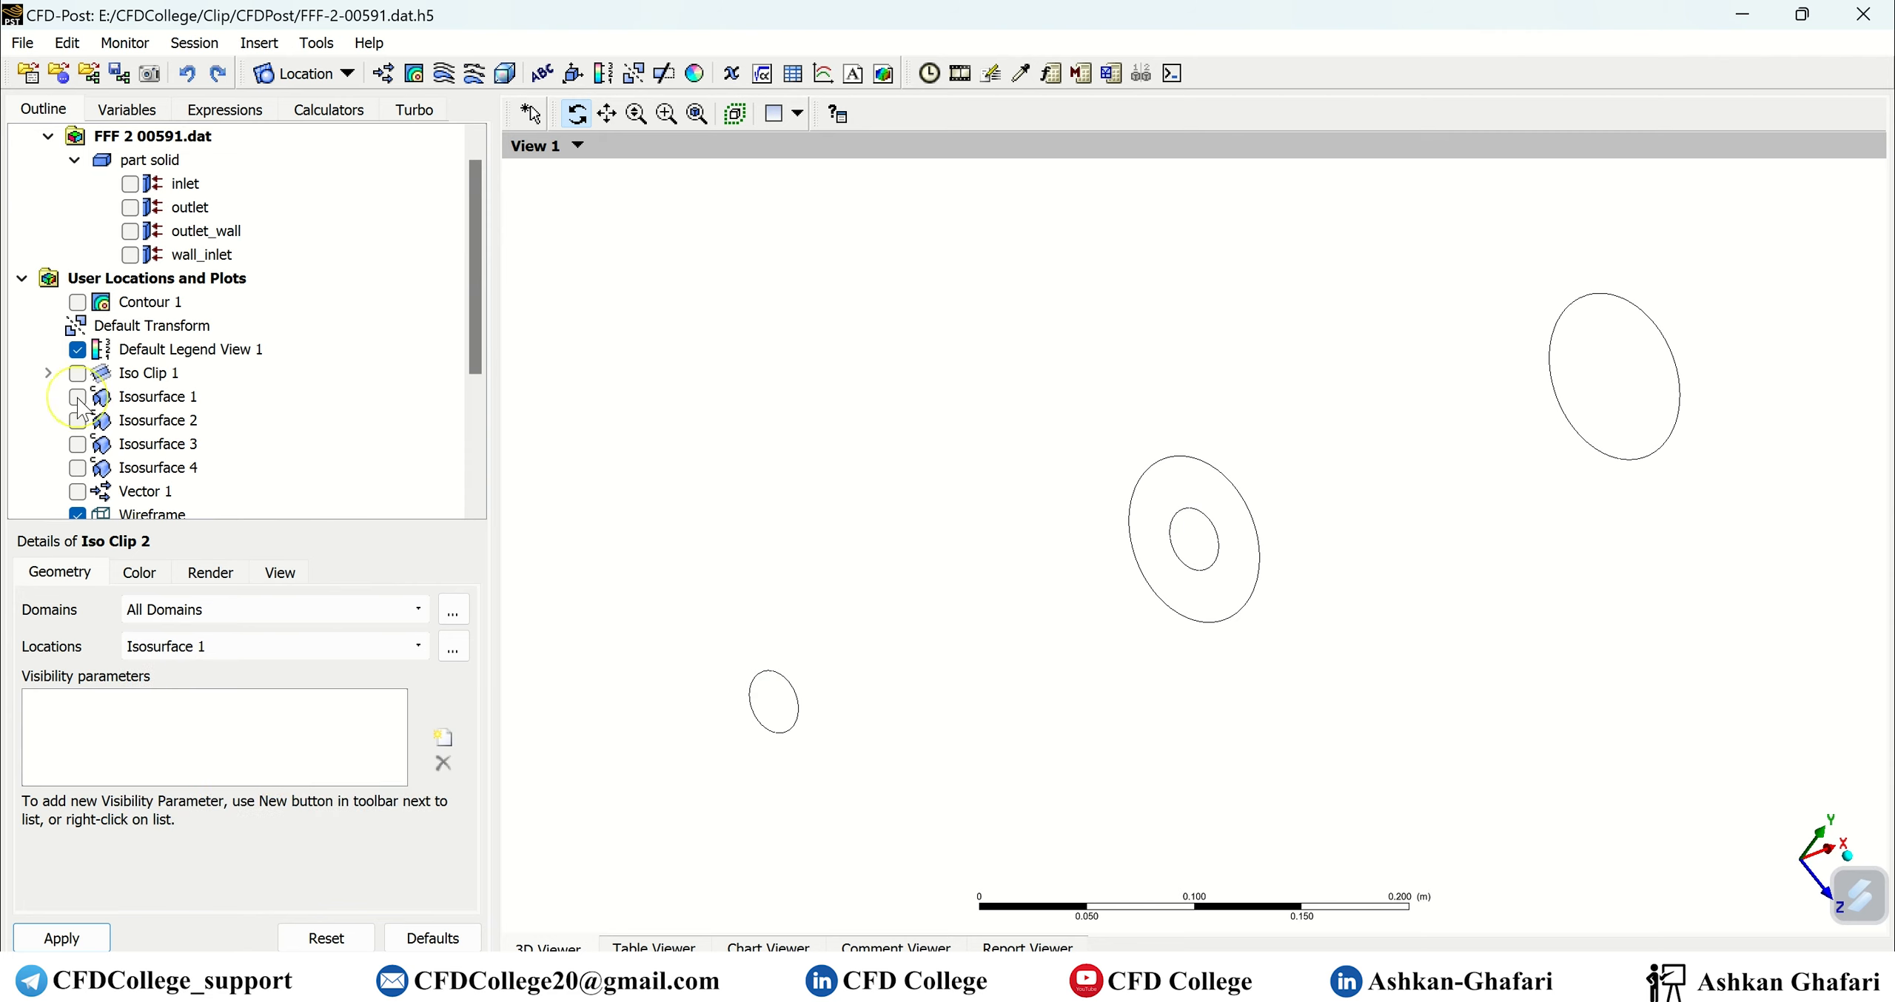
# Add a visibility parameter to Iso Clip 2 showing only Pressure <= 0 Pa, apply it and inspect the clipped surface.
pyautogui.click(447, 731)
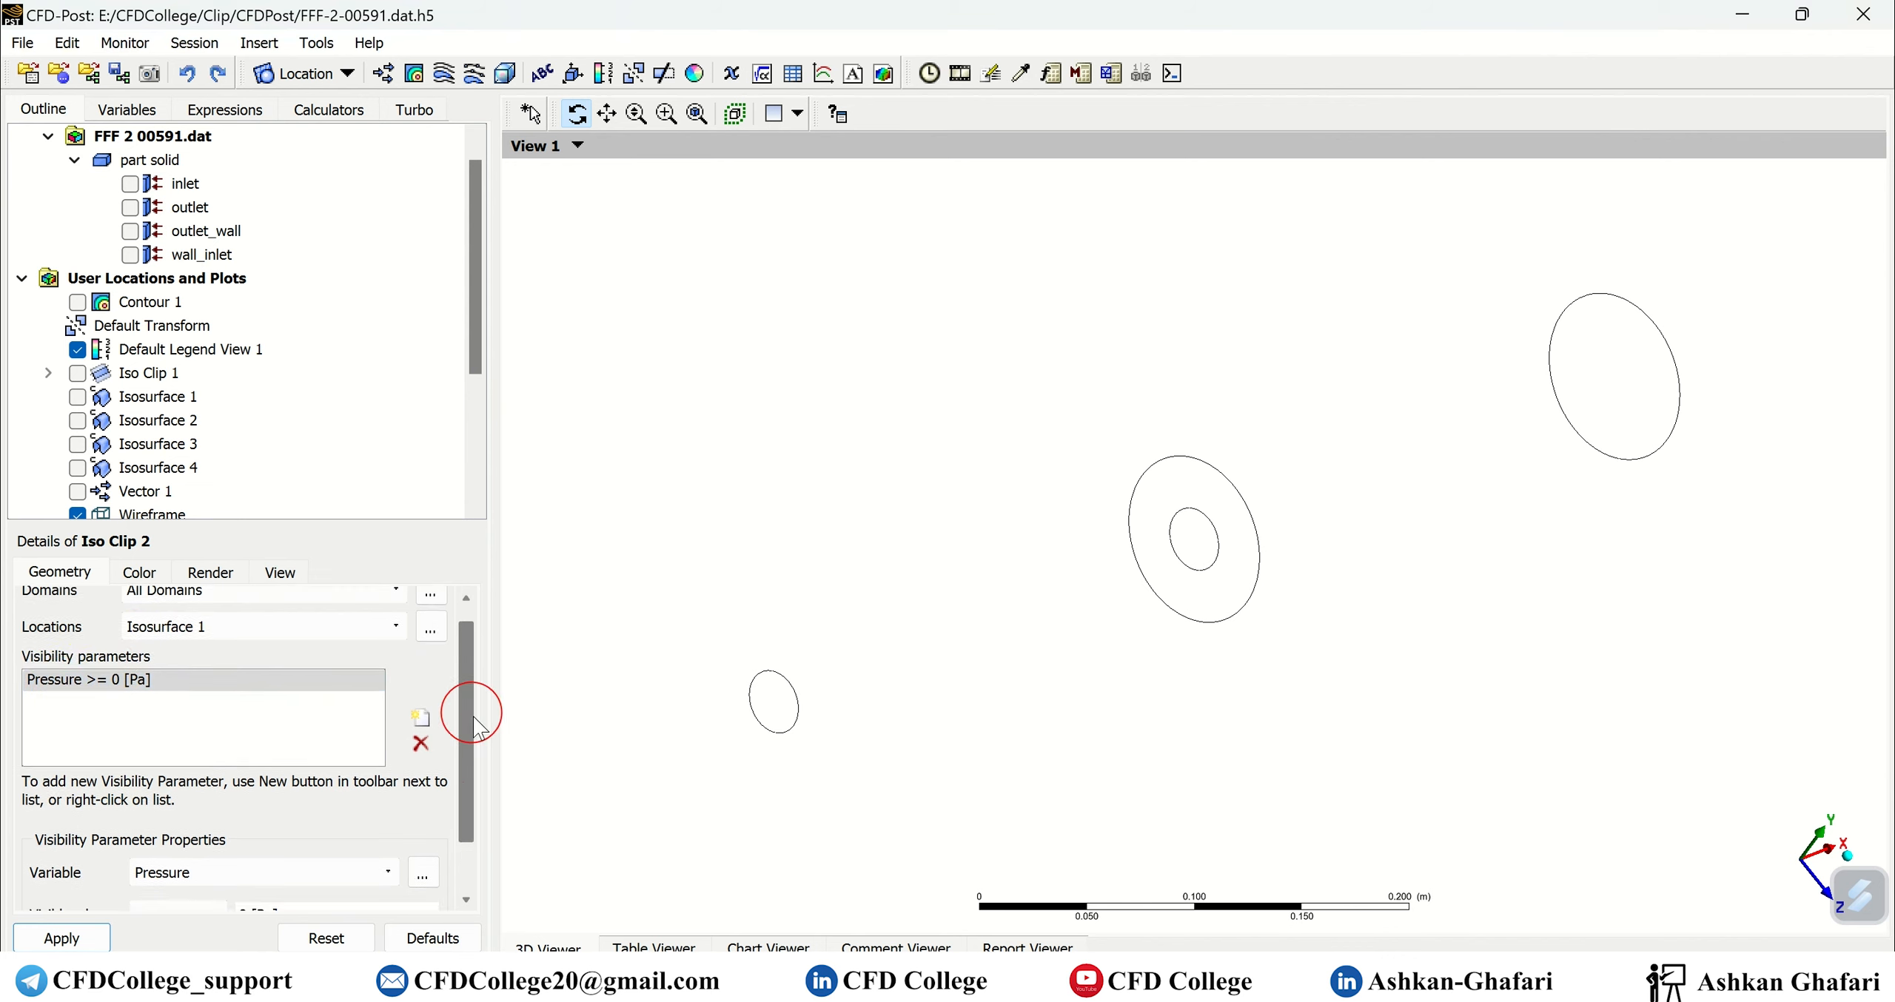
pyautogui.scroll(-2, 469, 711)
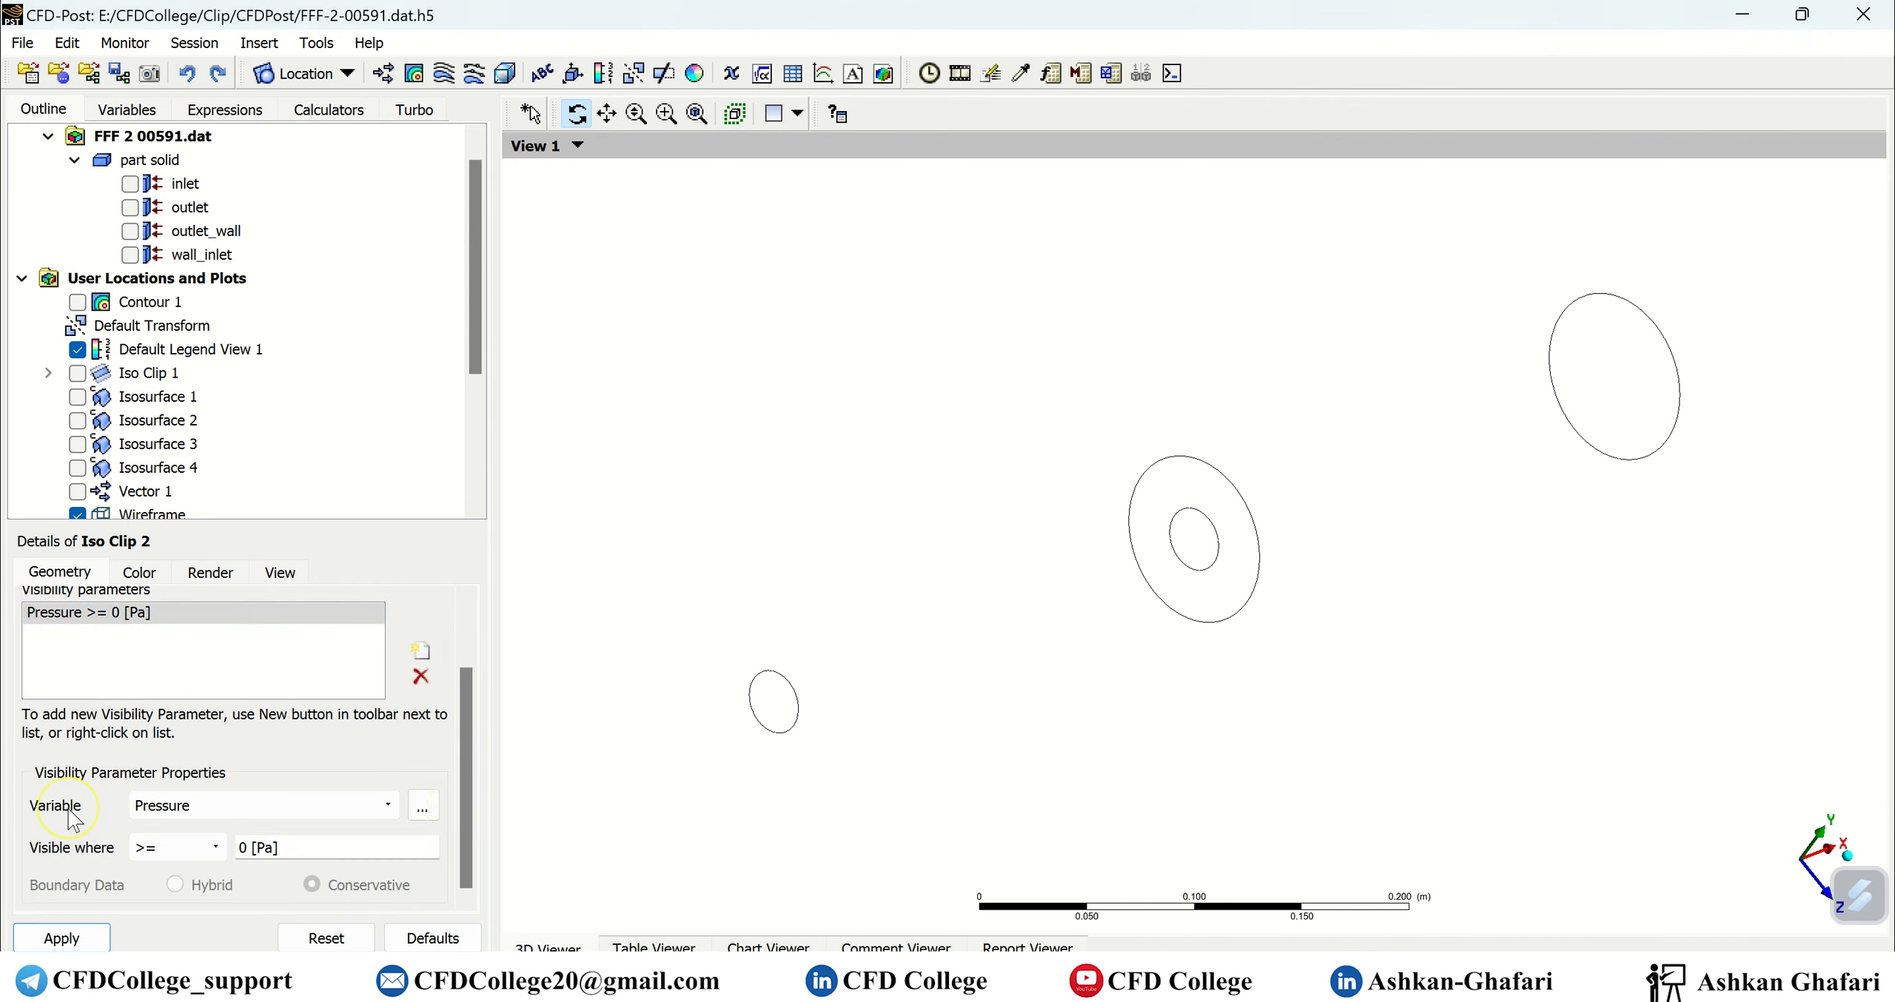
pyautogui.click(212, 859)
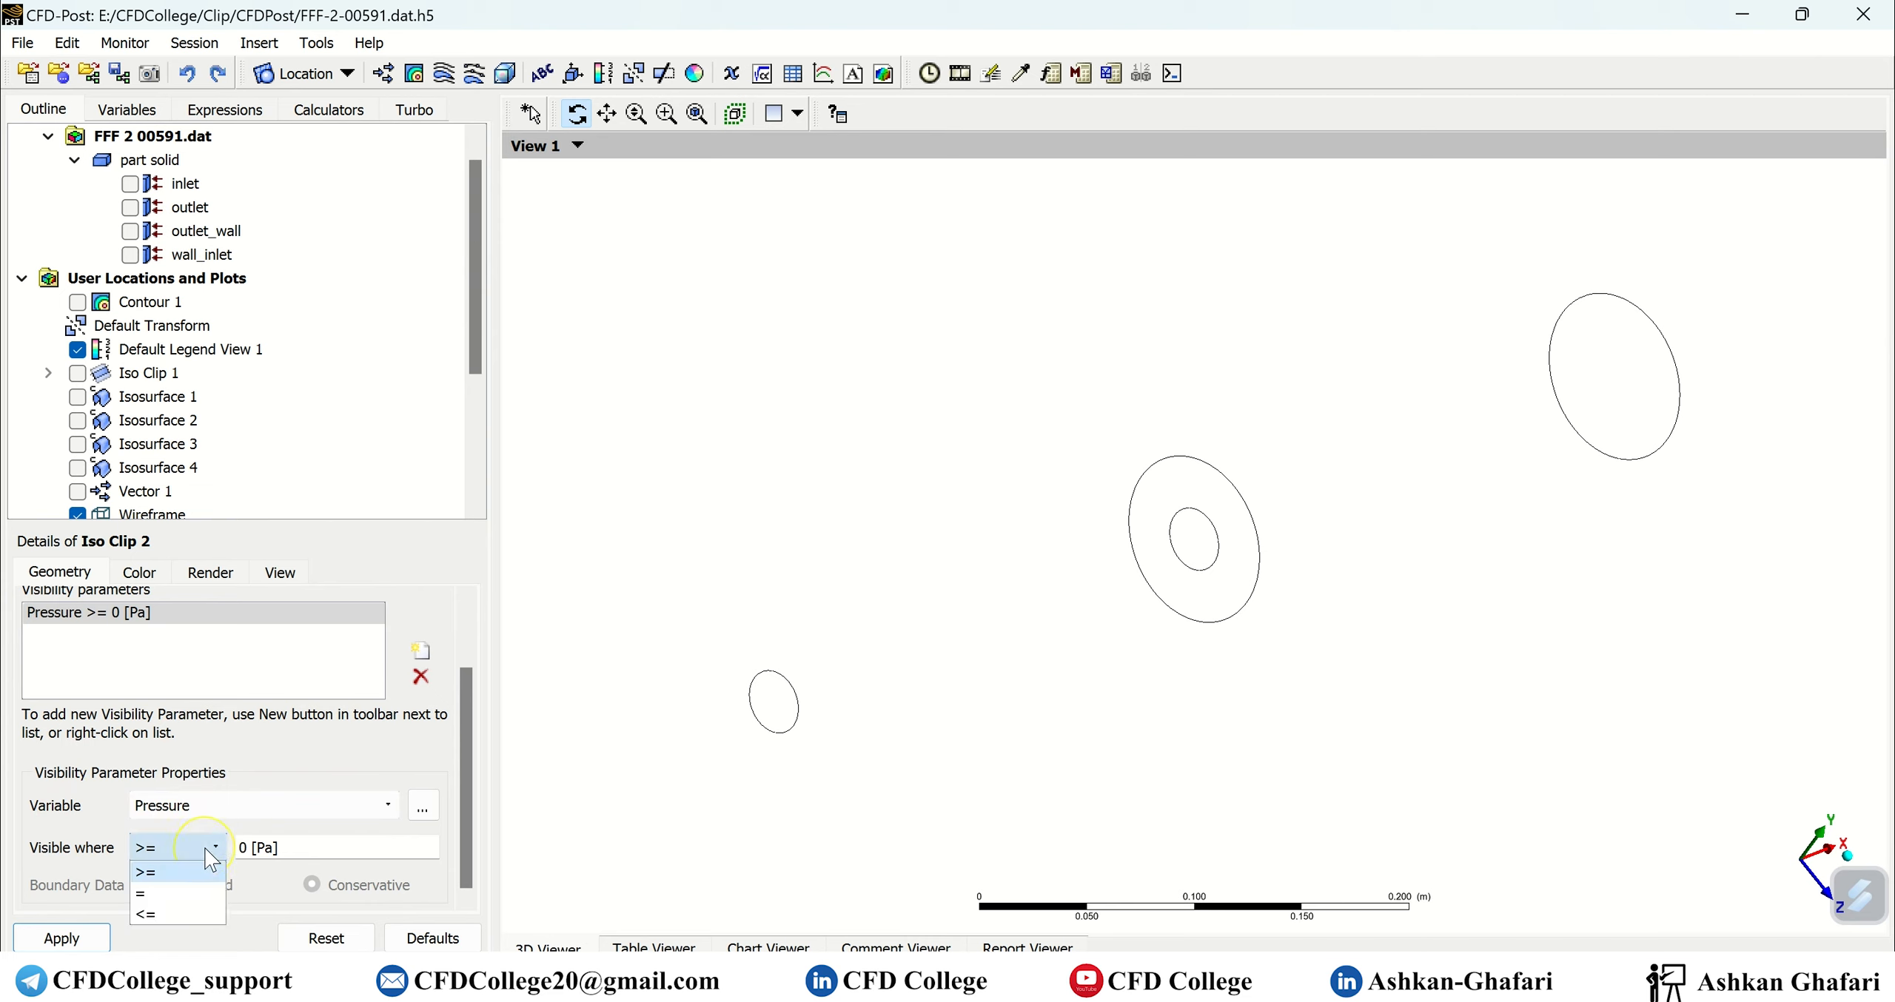
pyautogui.click(177, 915)
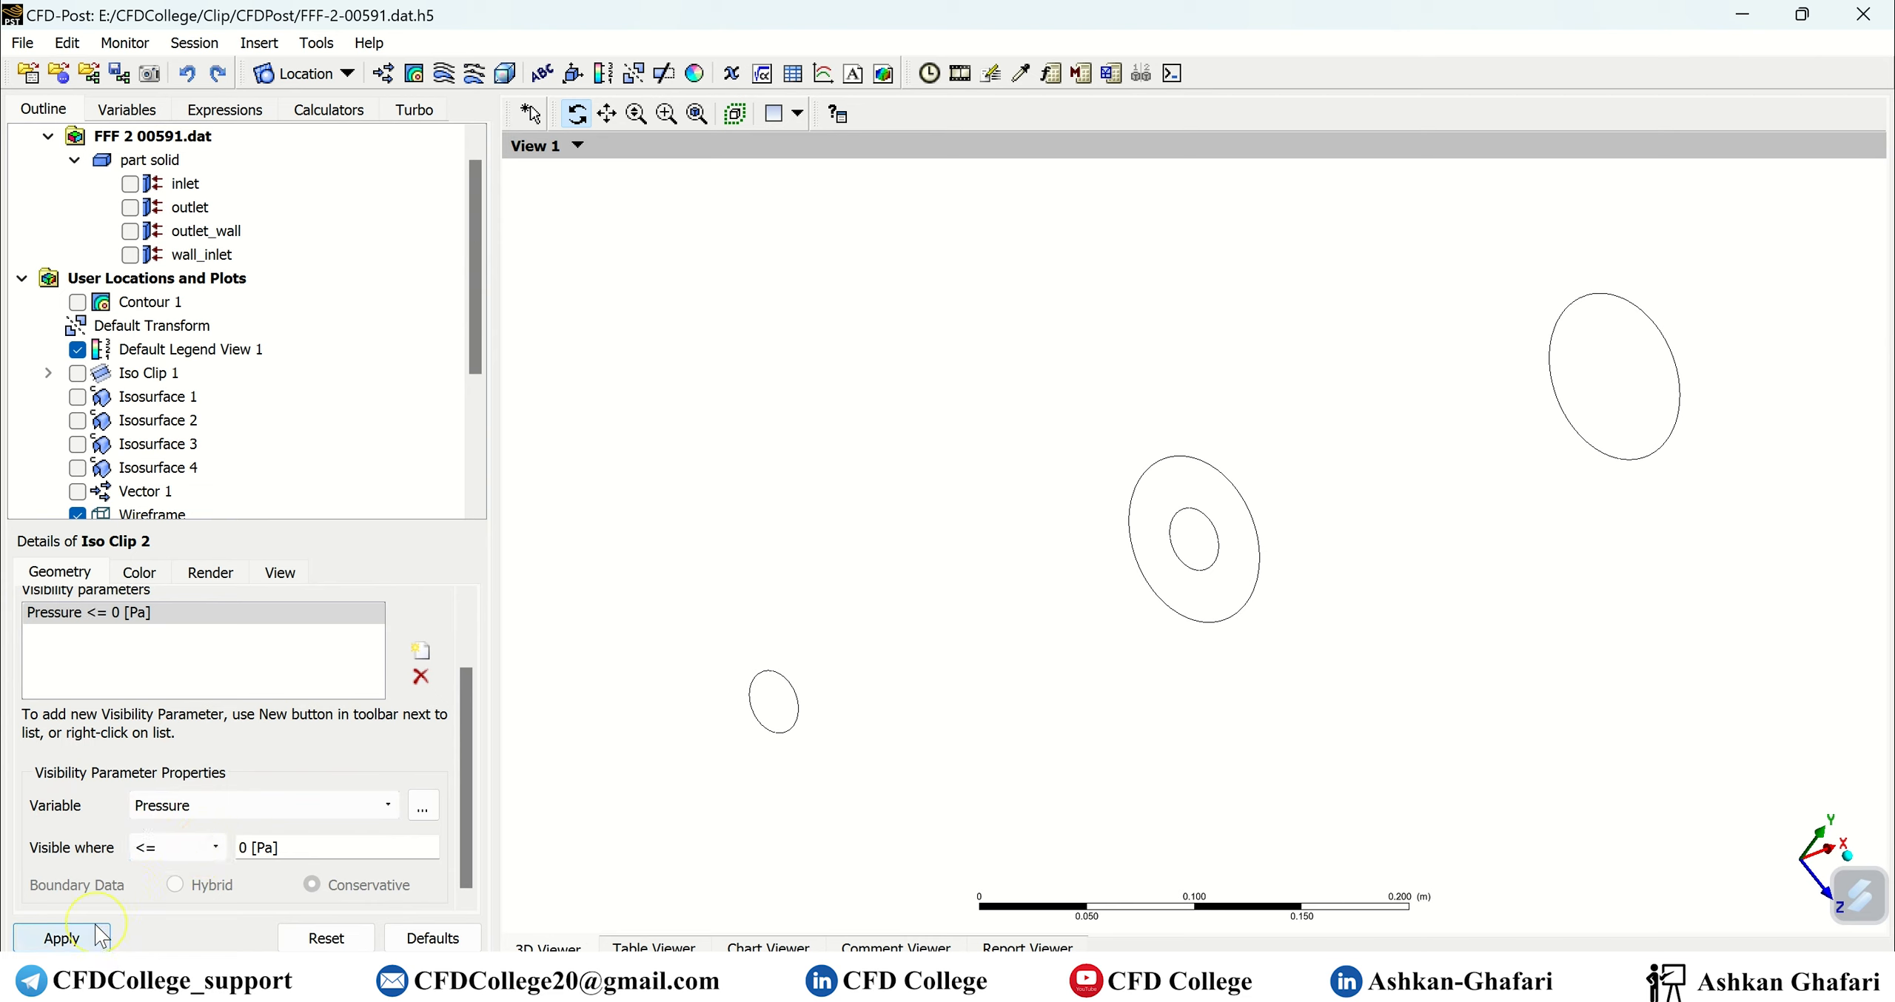
pyautogui.scroll(2, 111, 805)
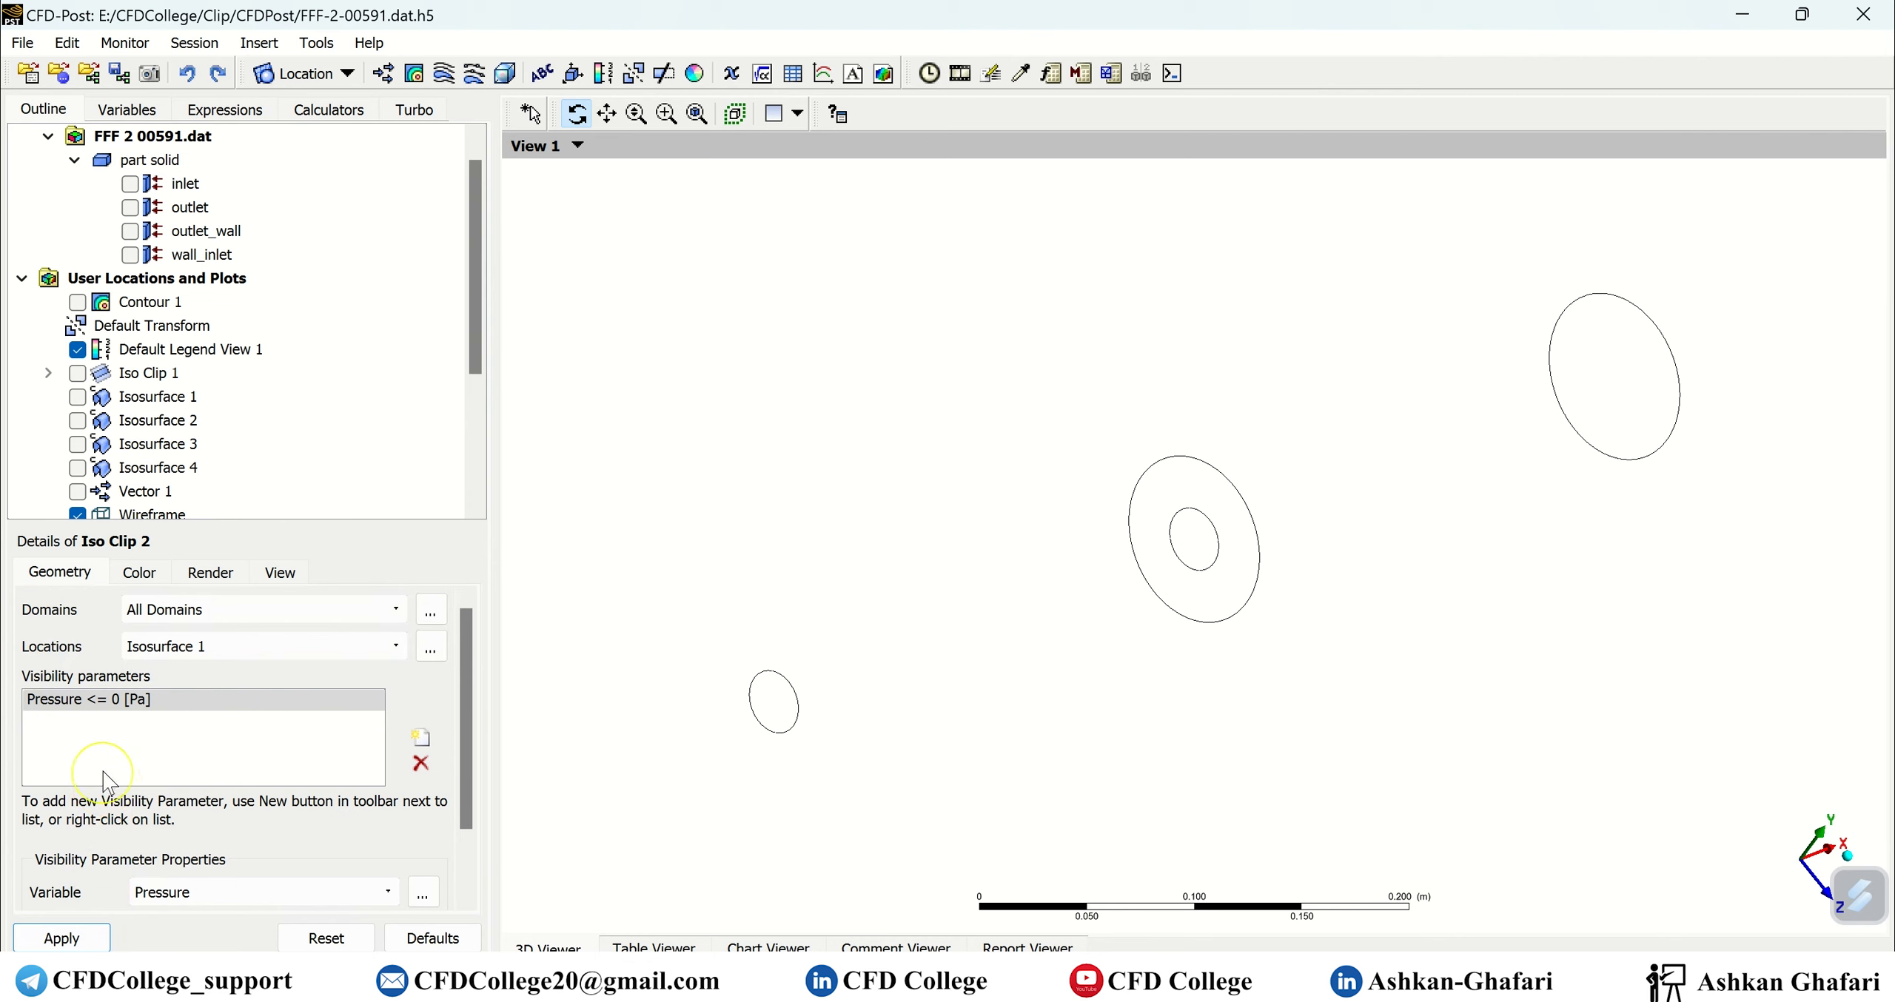
pyautogui.click(61, 937)
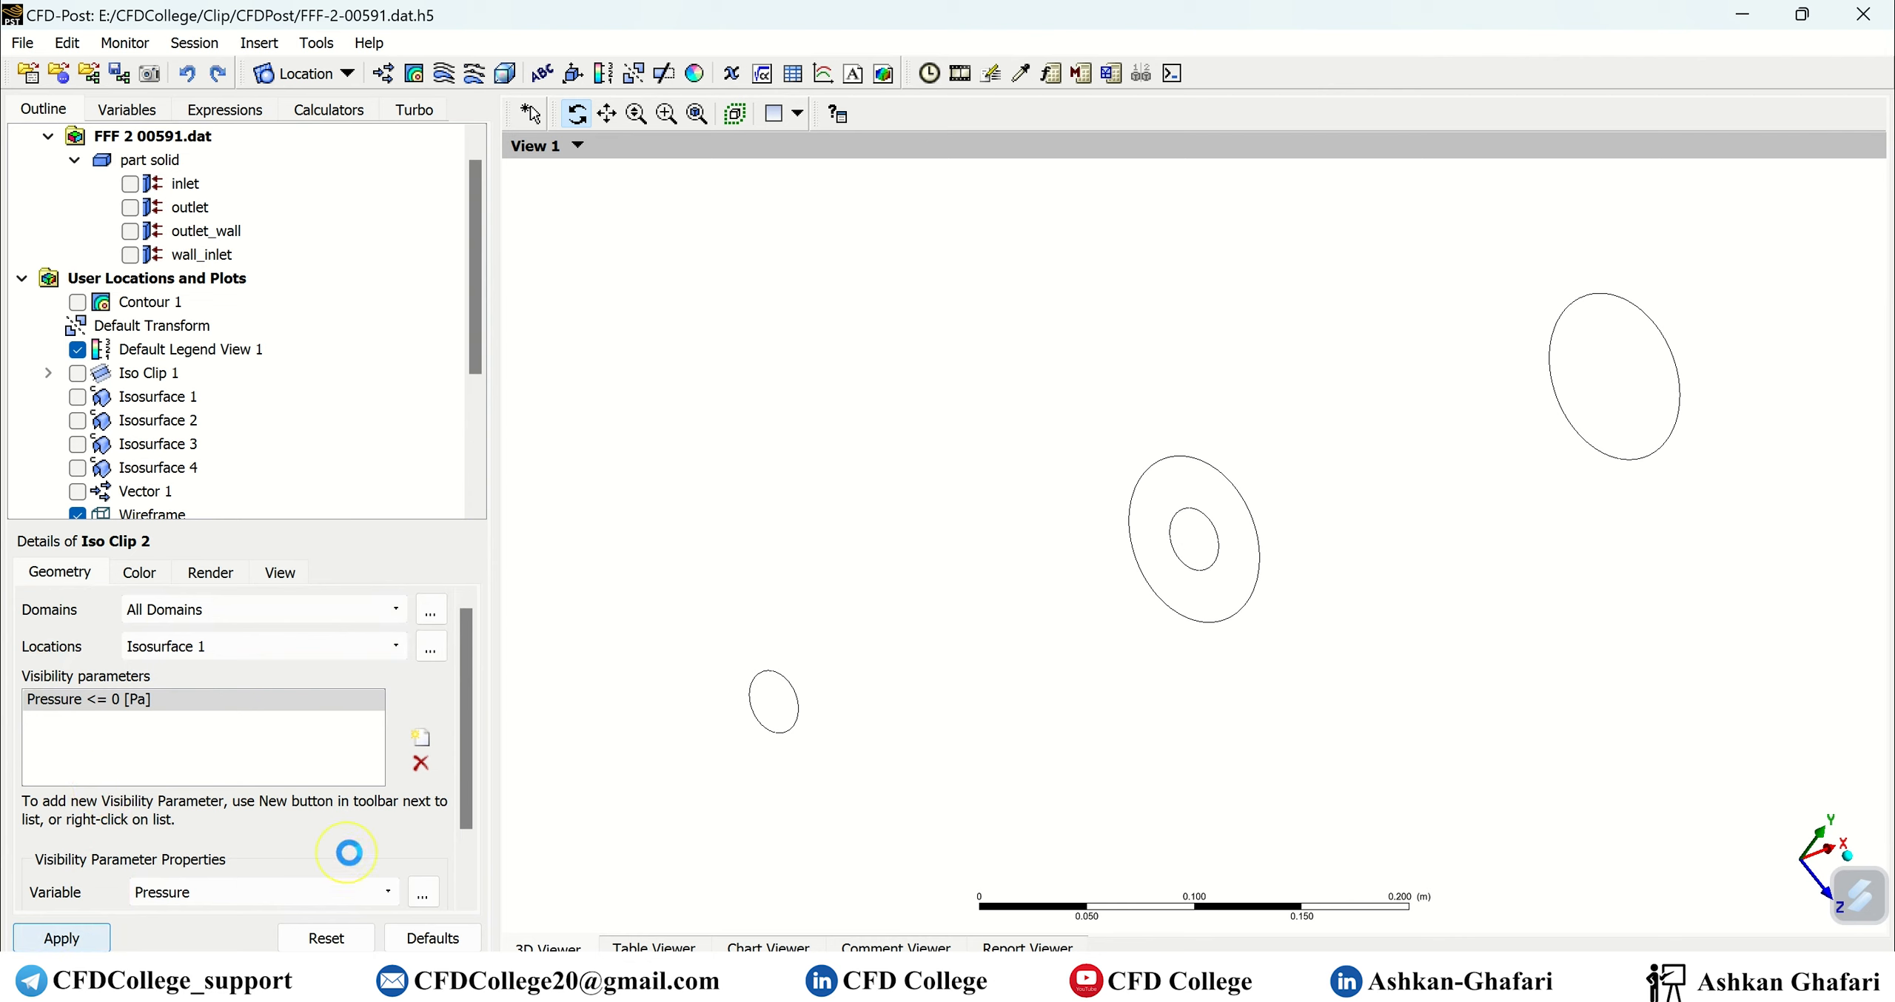
pyautogui.moveTo(1112, 698); pyautogui.dragTo(1197, 625)
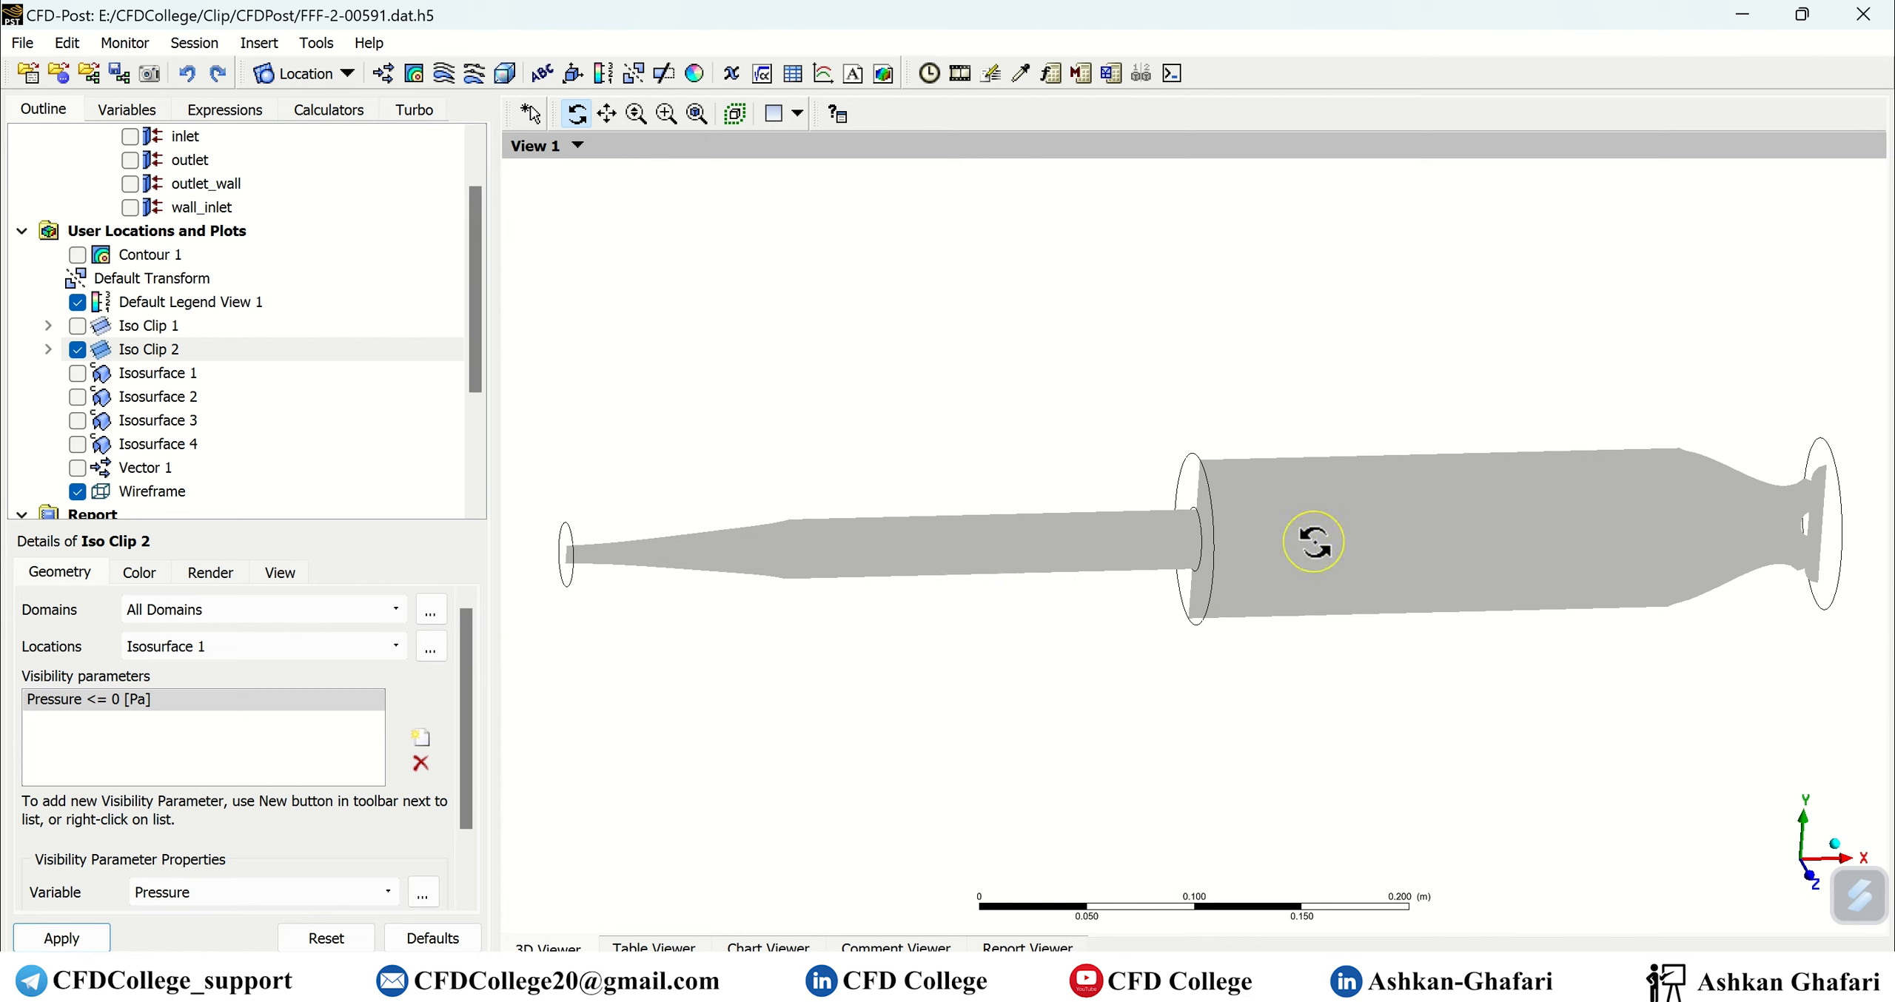
# Color Iso Clip 2 by the Pressure variable, apply it and review its clip definition.
pyautogui.click(140, 575)
pyautogui.click(175, 624)
pyautogui.click(178, 654)
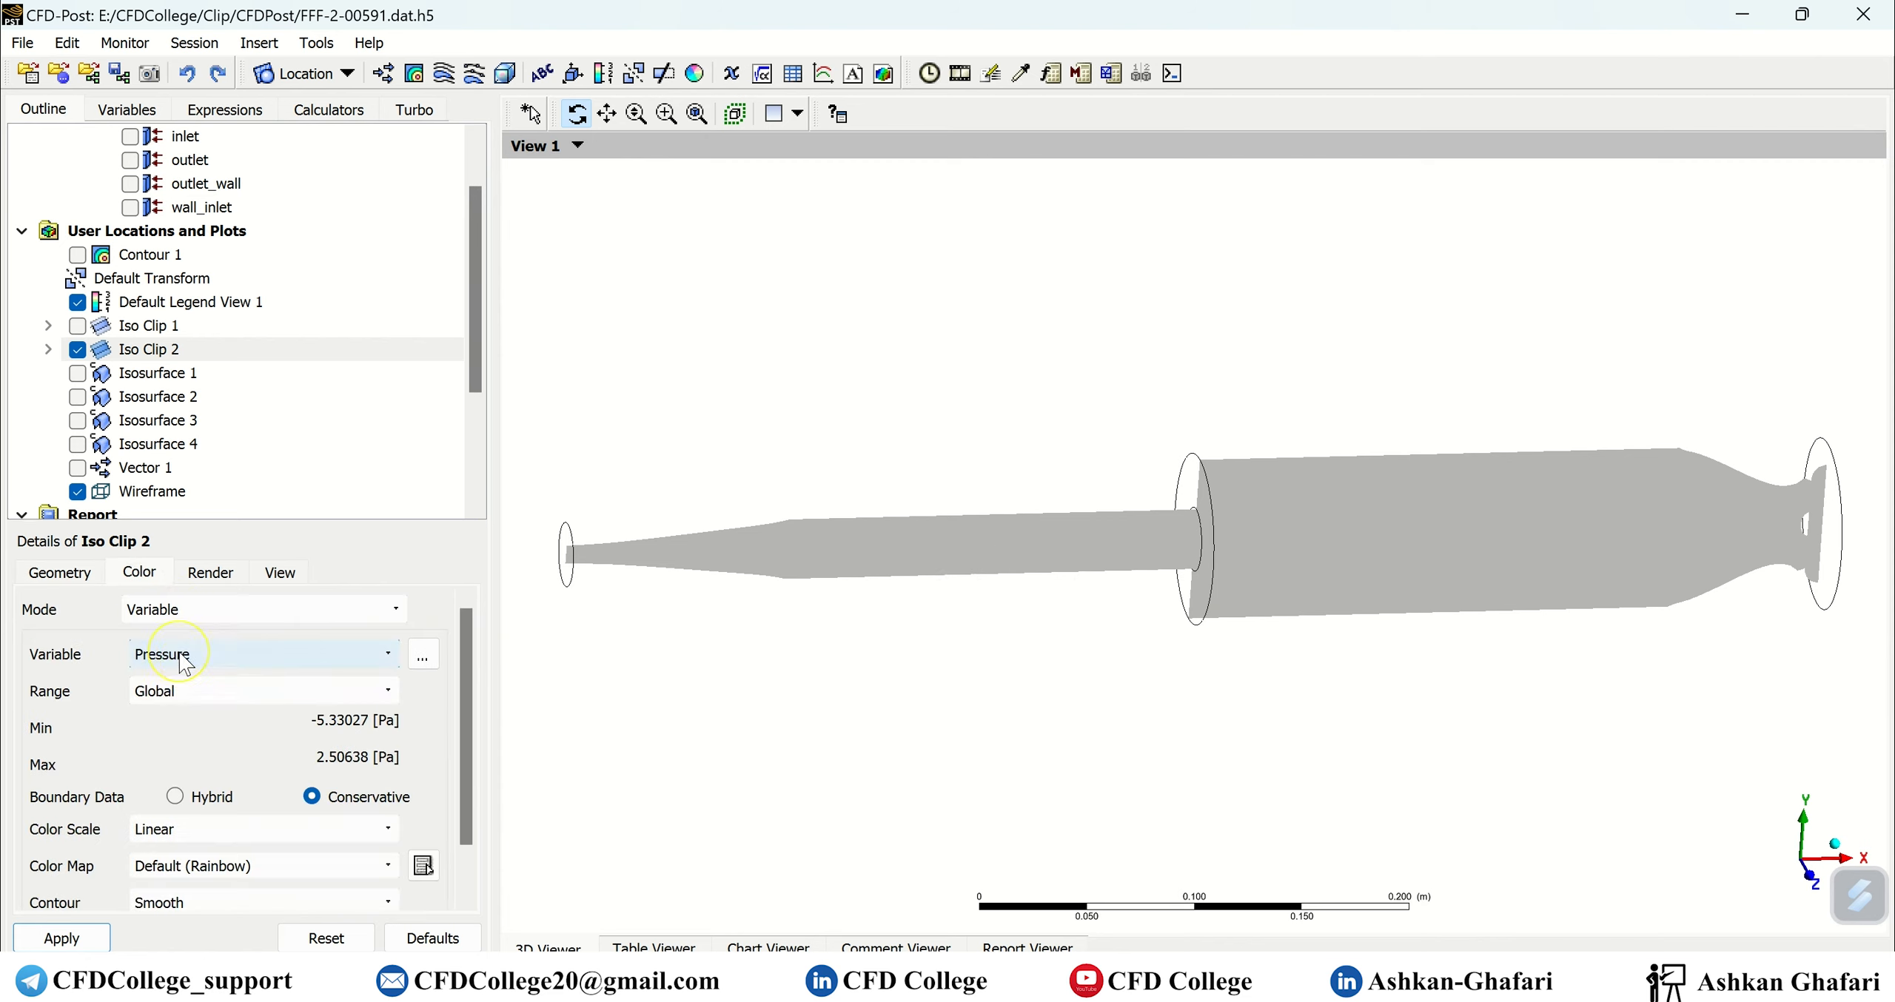
pyautogui.click(74, 938)
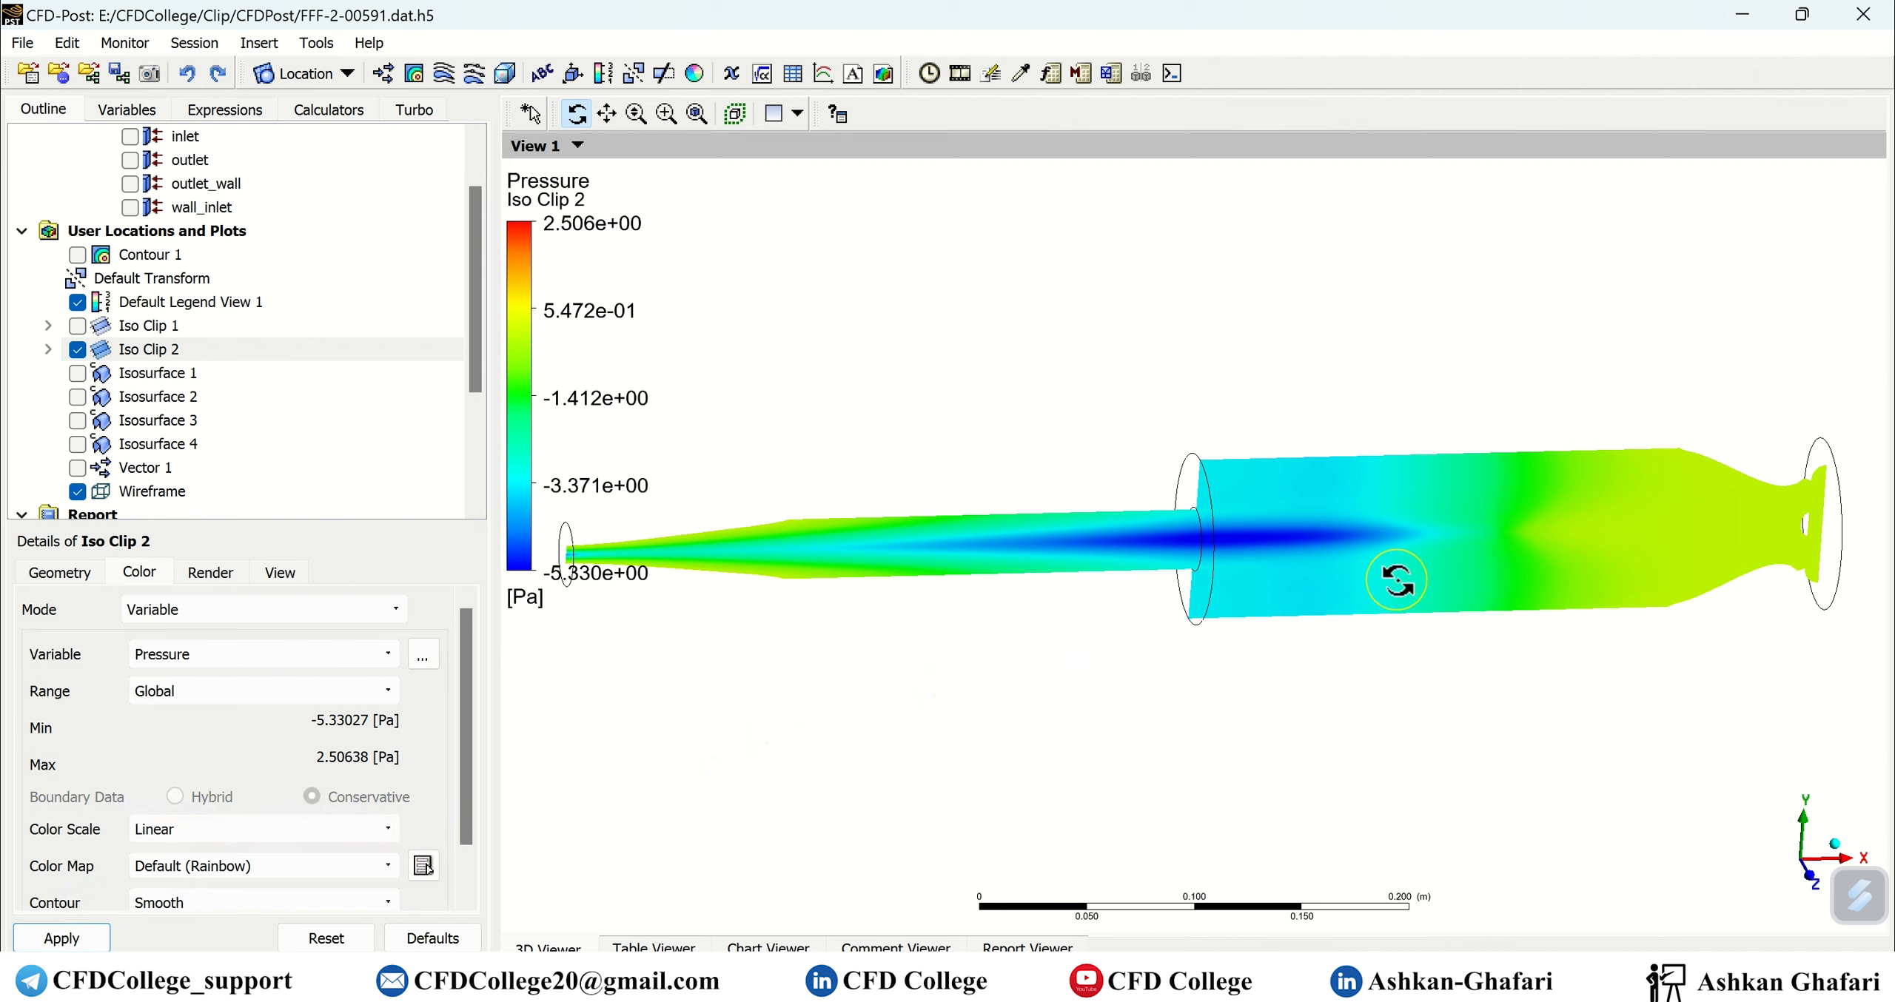
pyautogui.click(63, 575)
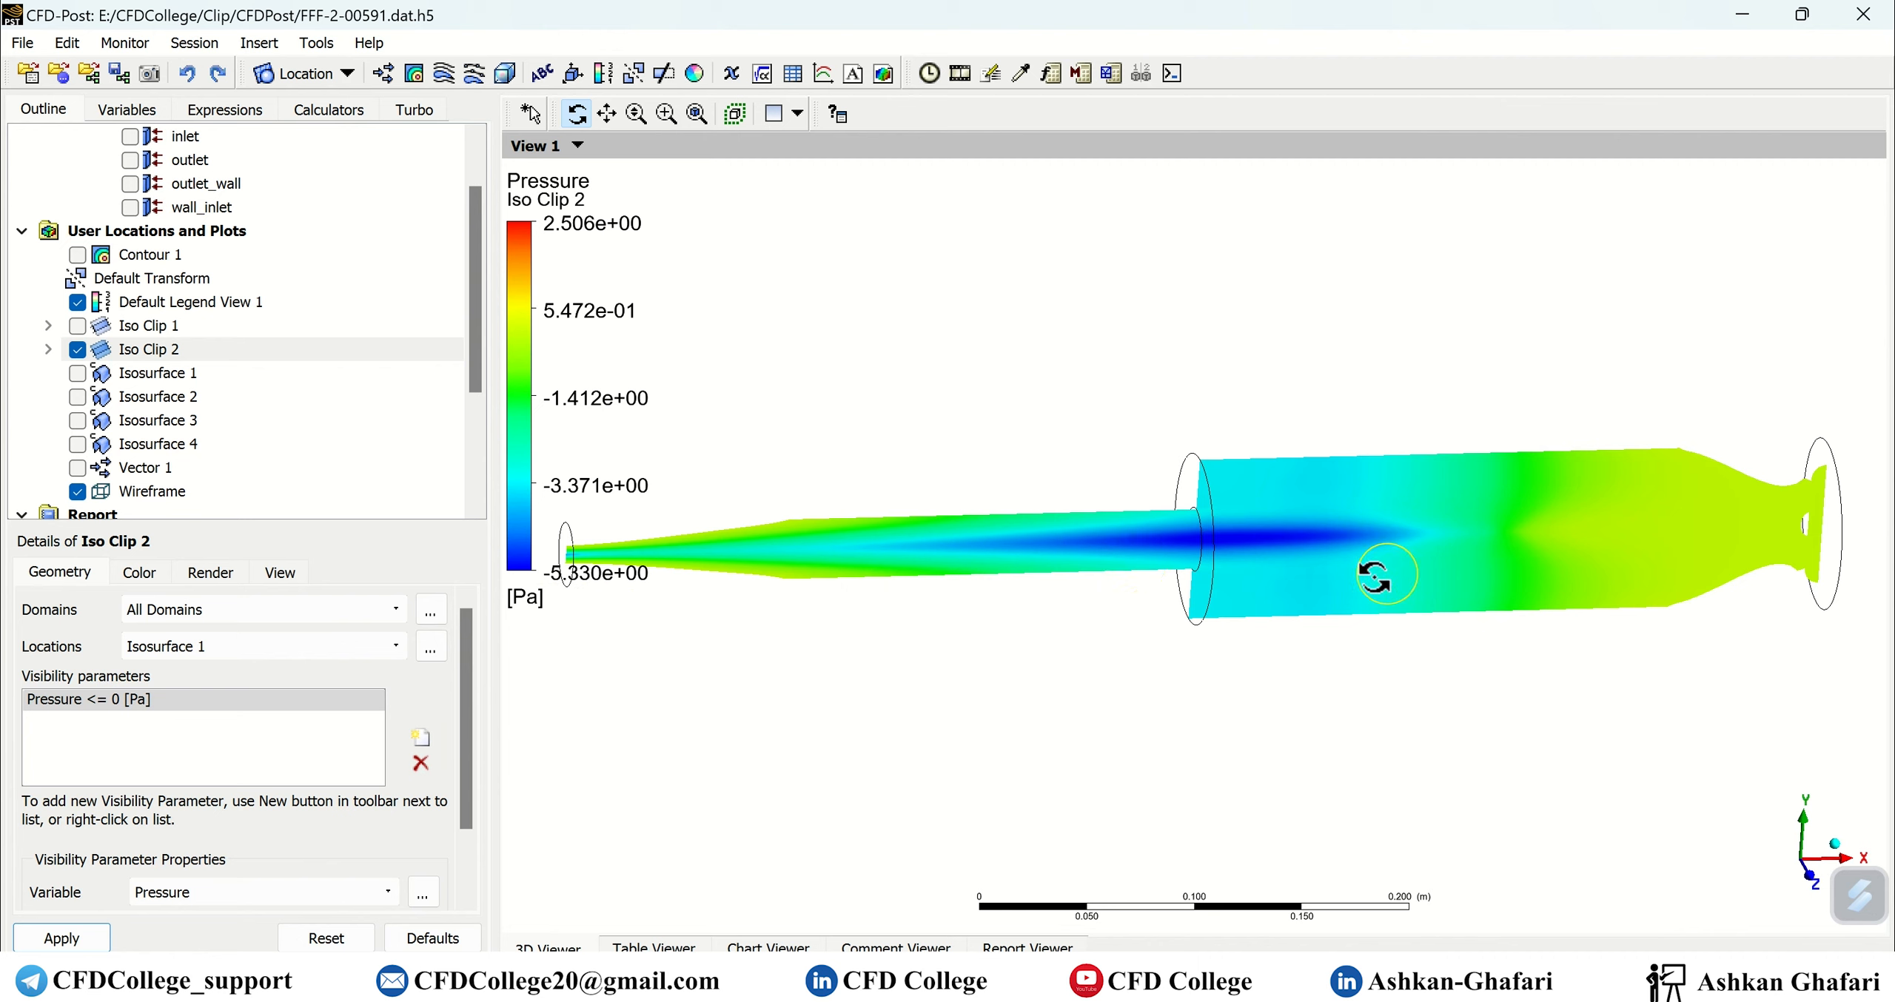
# Set Iso Clip 2's color range to Local and apply it.
pyautogui.click(130, 581)
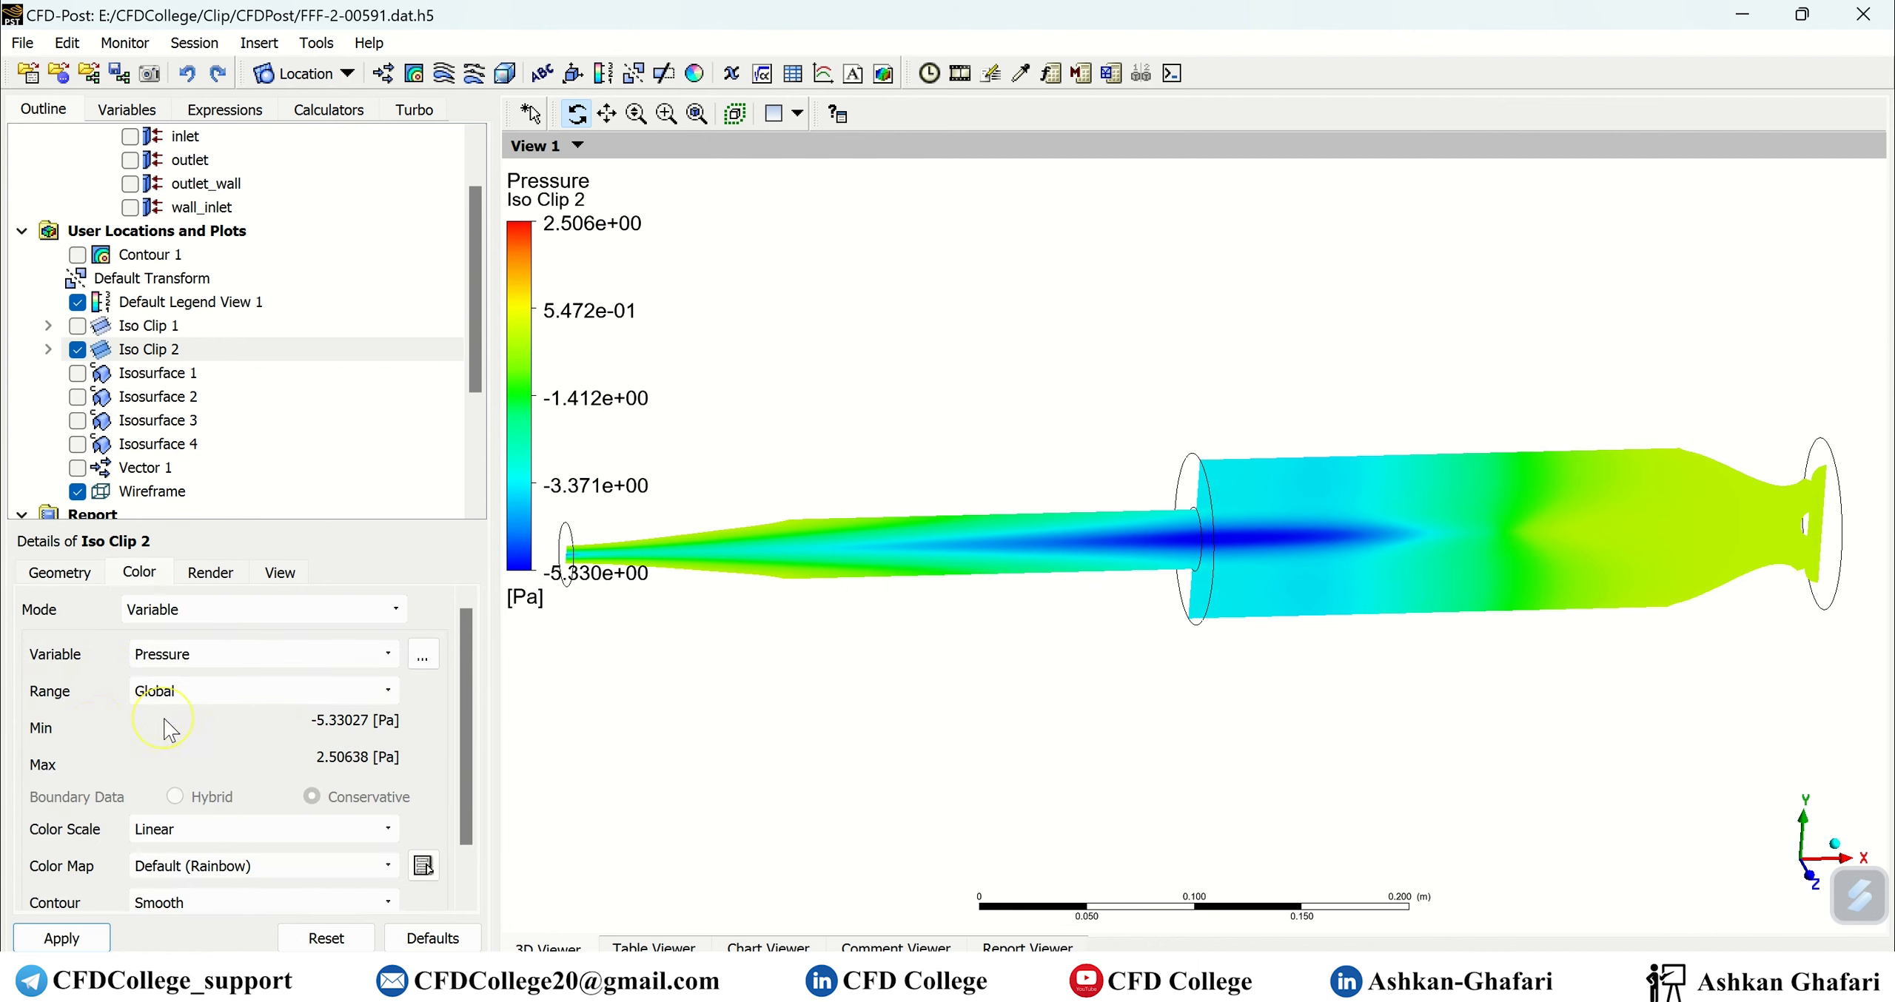
pyautogui.click(222, 690)
pyautogui.click(222, 737)
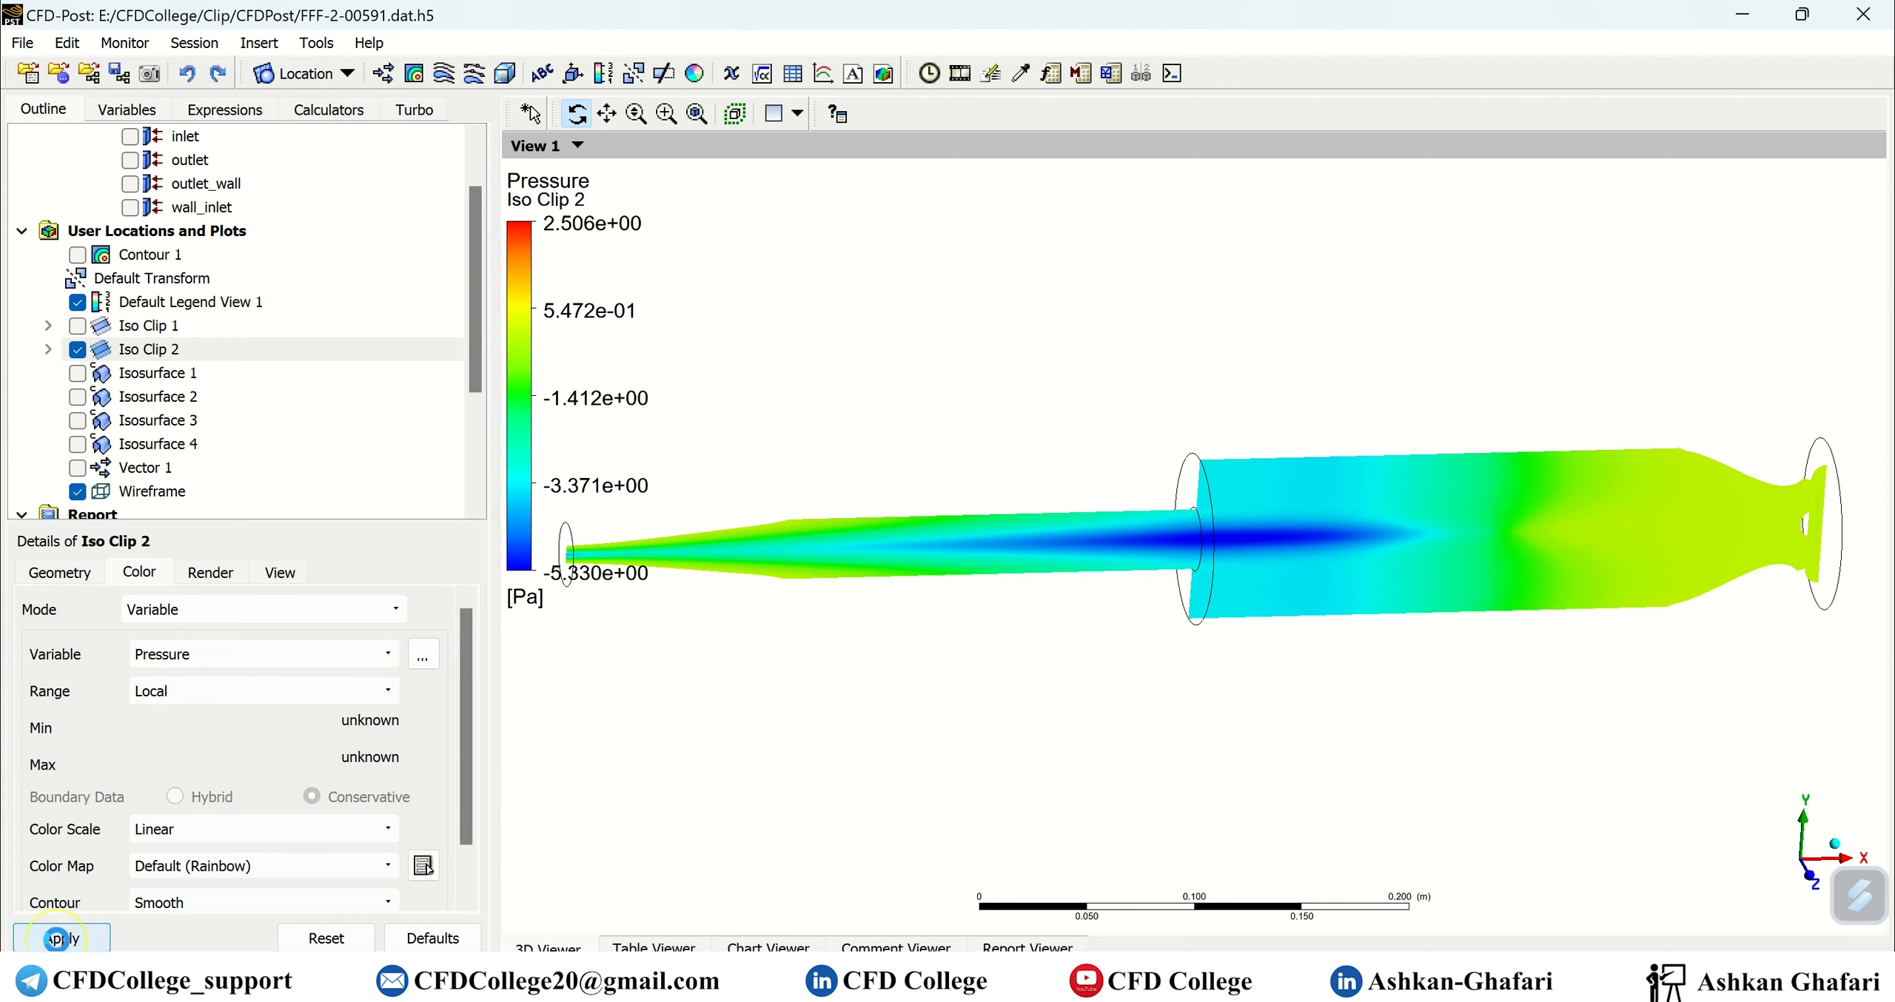
pyautogui.click(61, 938)
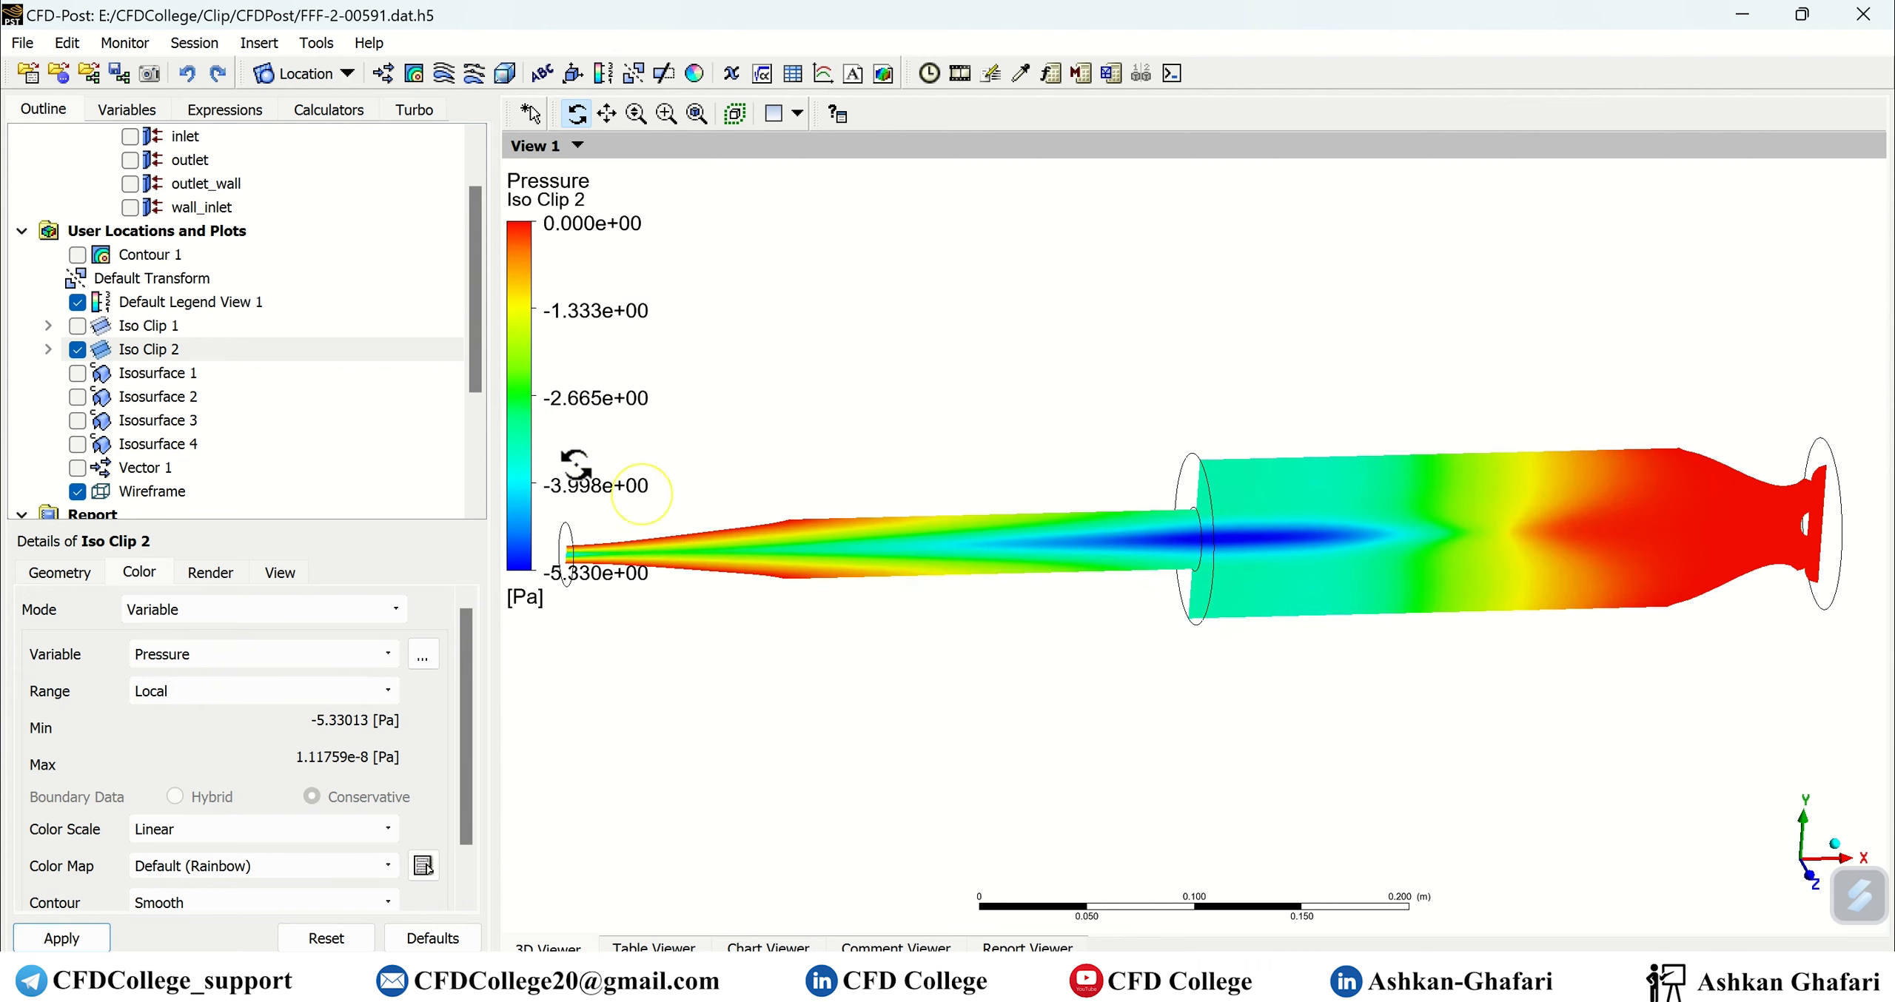
# Change Iso Clip 2's visibility limit to Pressure <= -1 Pa and apply it.
pyautogui.click(74, 573)
pyautogui.moveTo(1133, 741); pyautogui.dragTo(1108, 741)
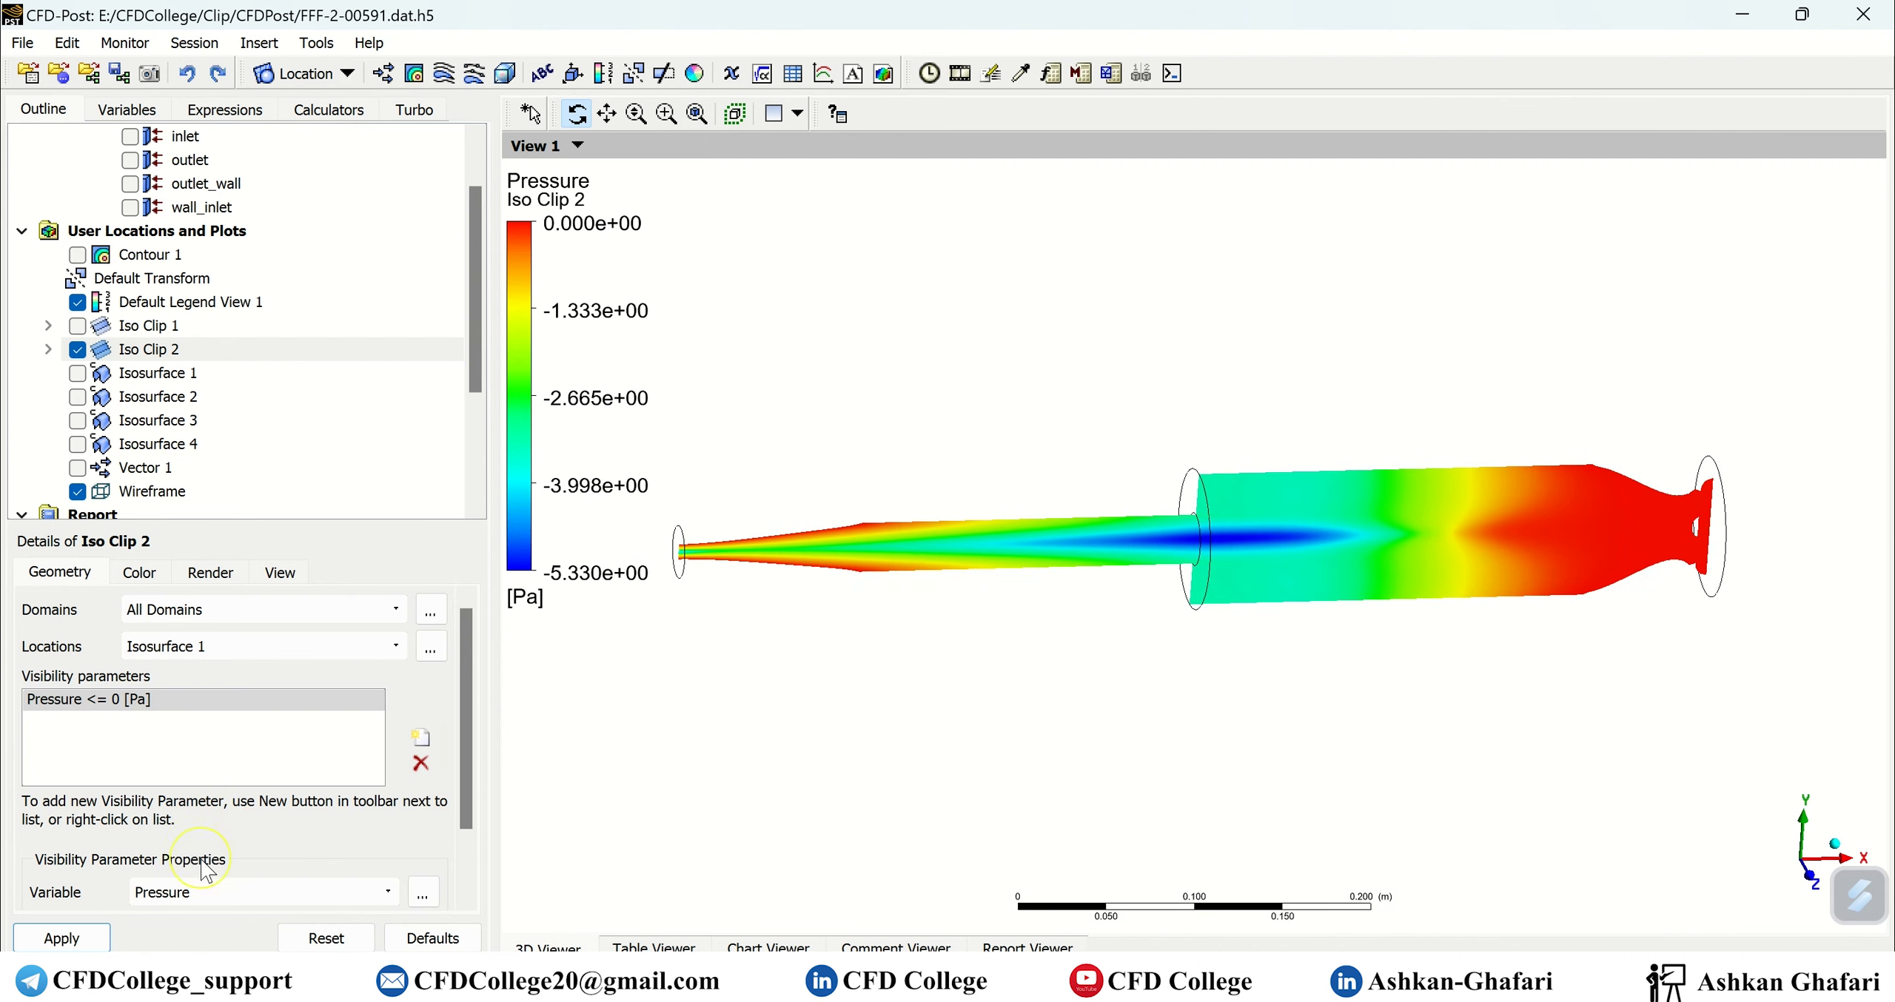
pyautogui.scroll(-1, 214, 851)
pyautogui.moveTo(244, 851); pyautogui.dragTo(304, 860)
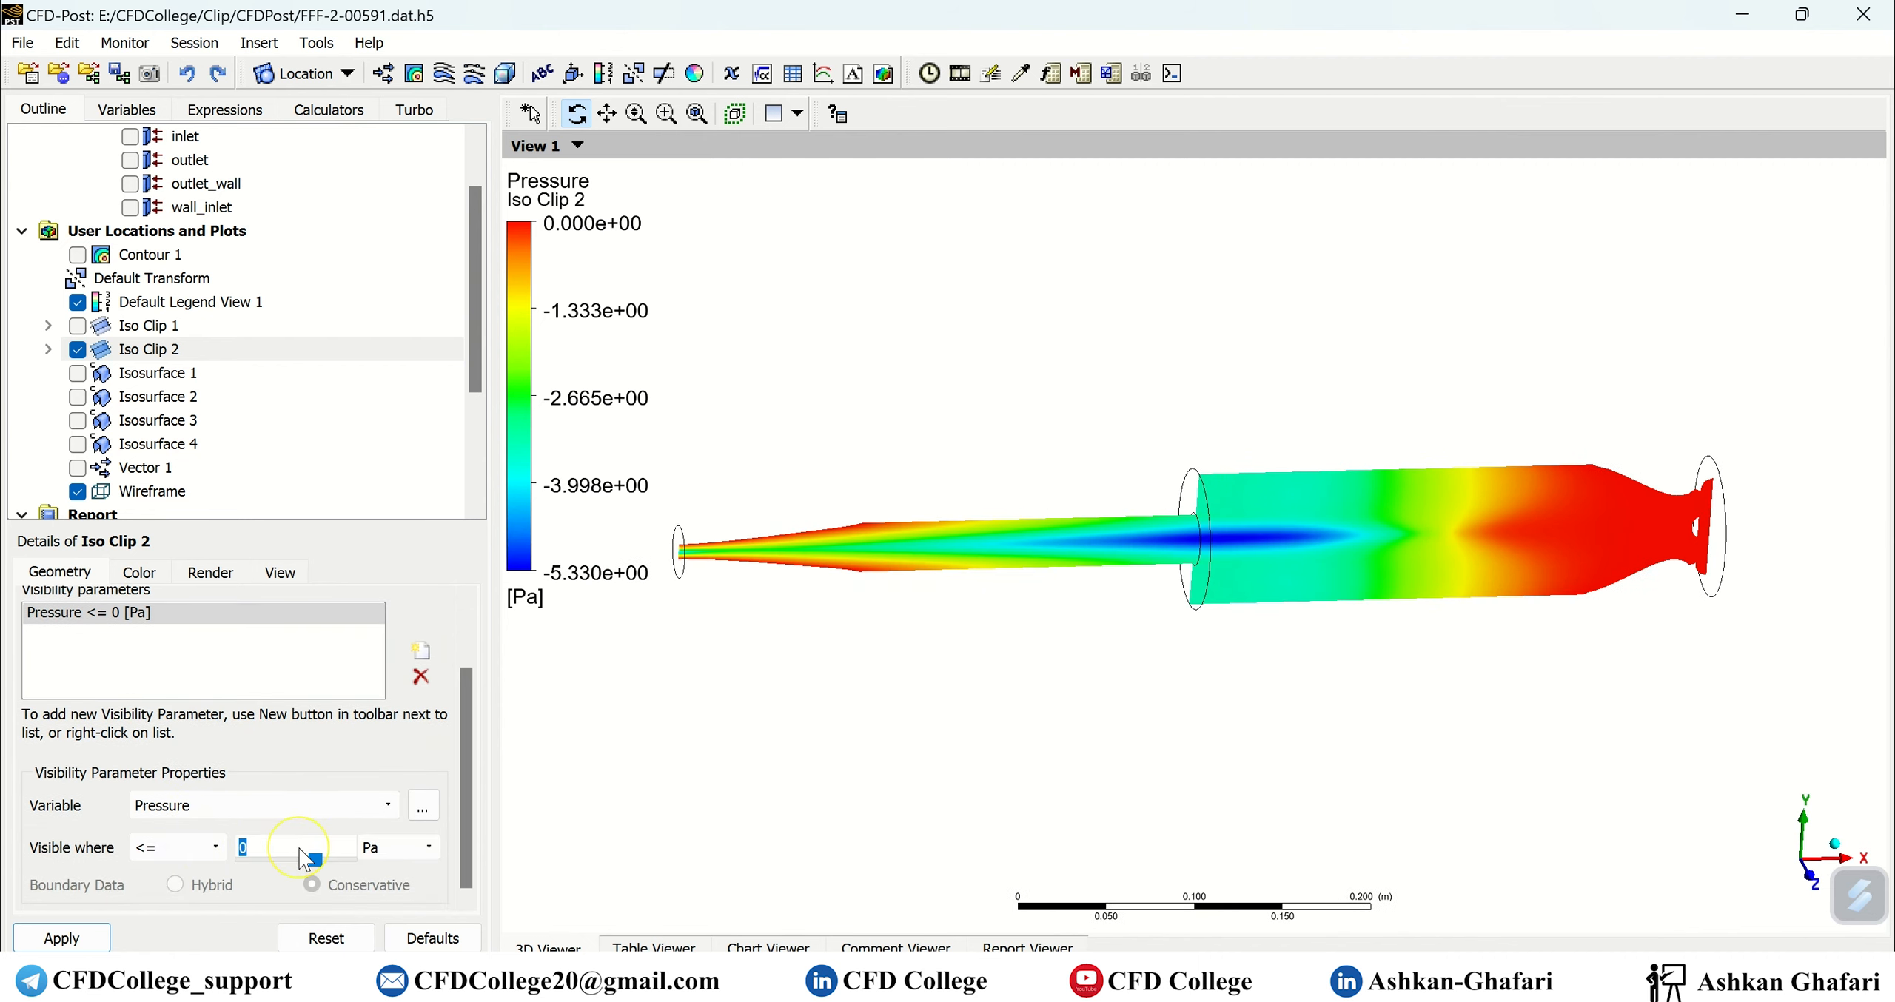
pyautogui.write('-1')
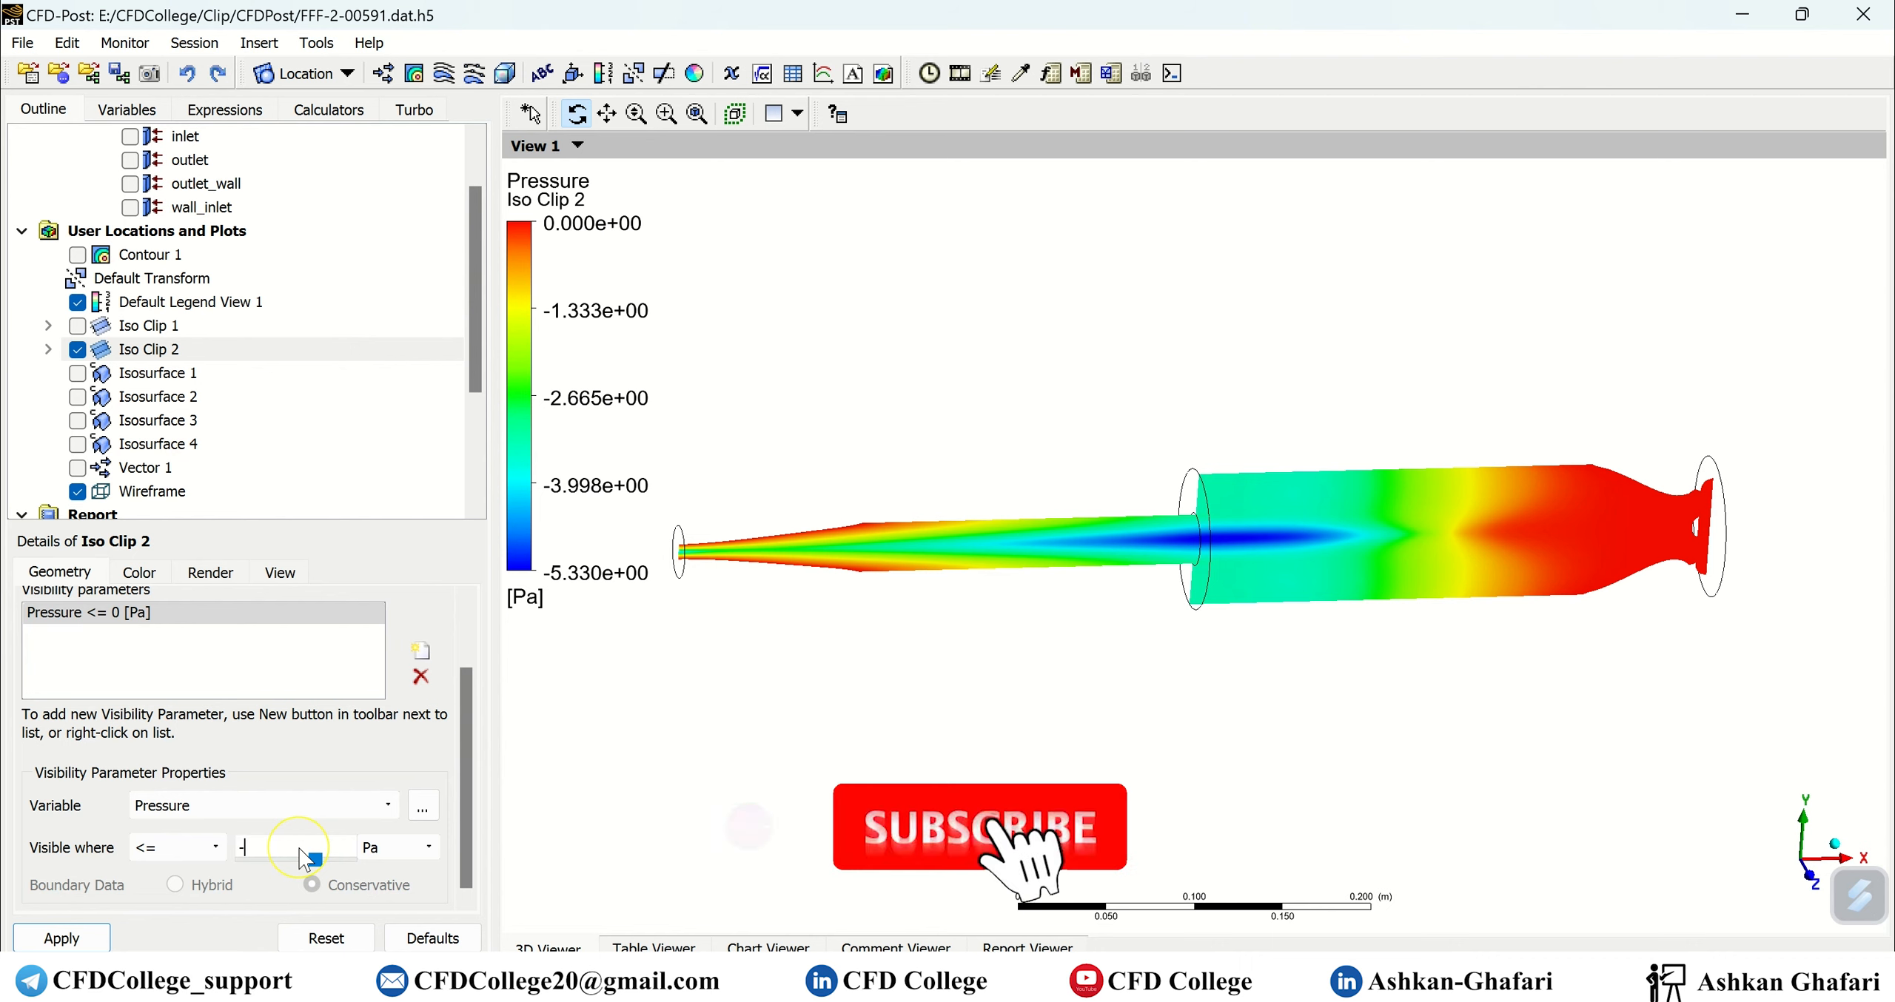
pyautogui.click(61, 938)
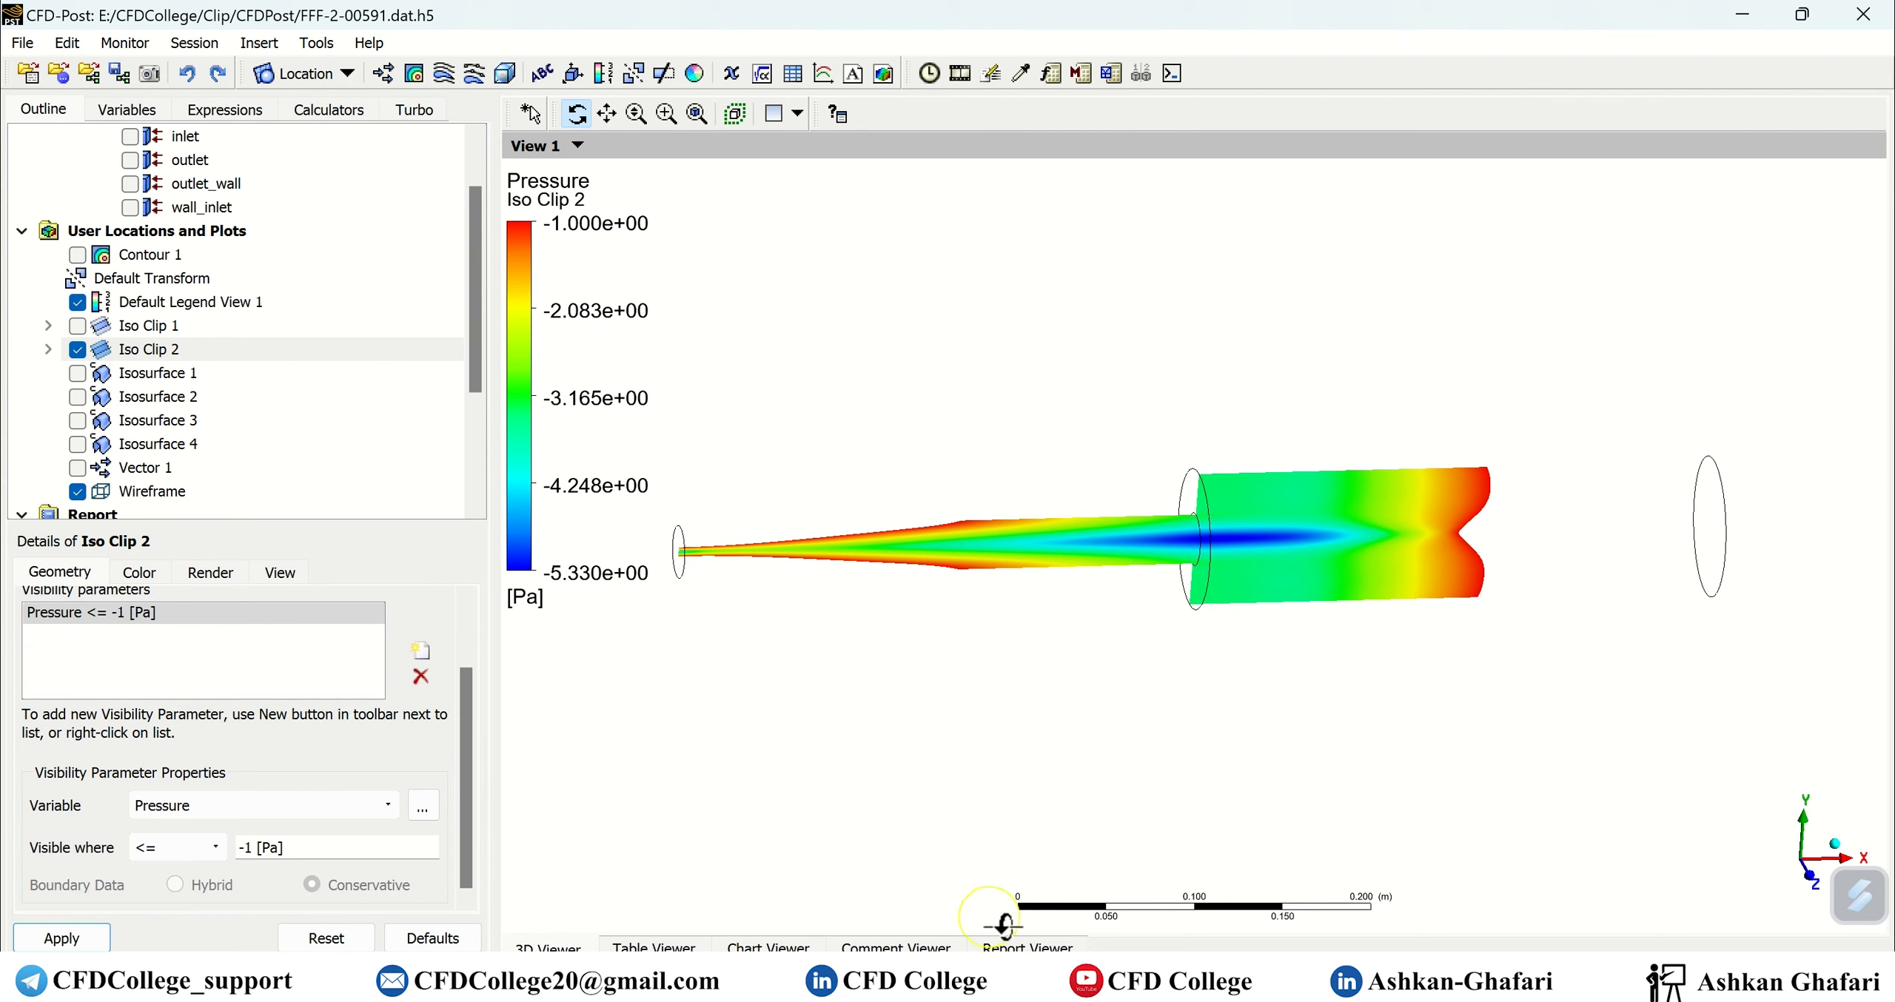
pyautogui.click(1071, 956)
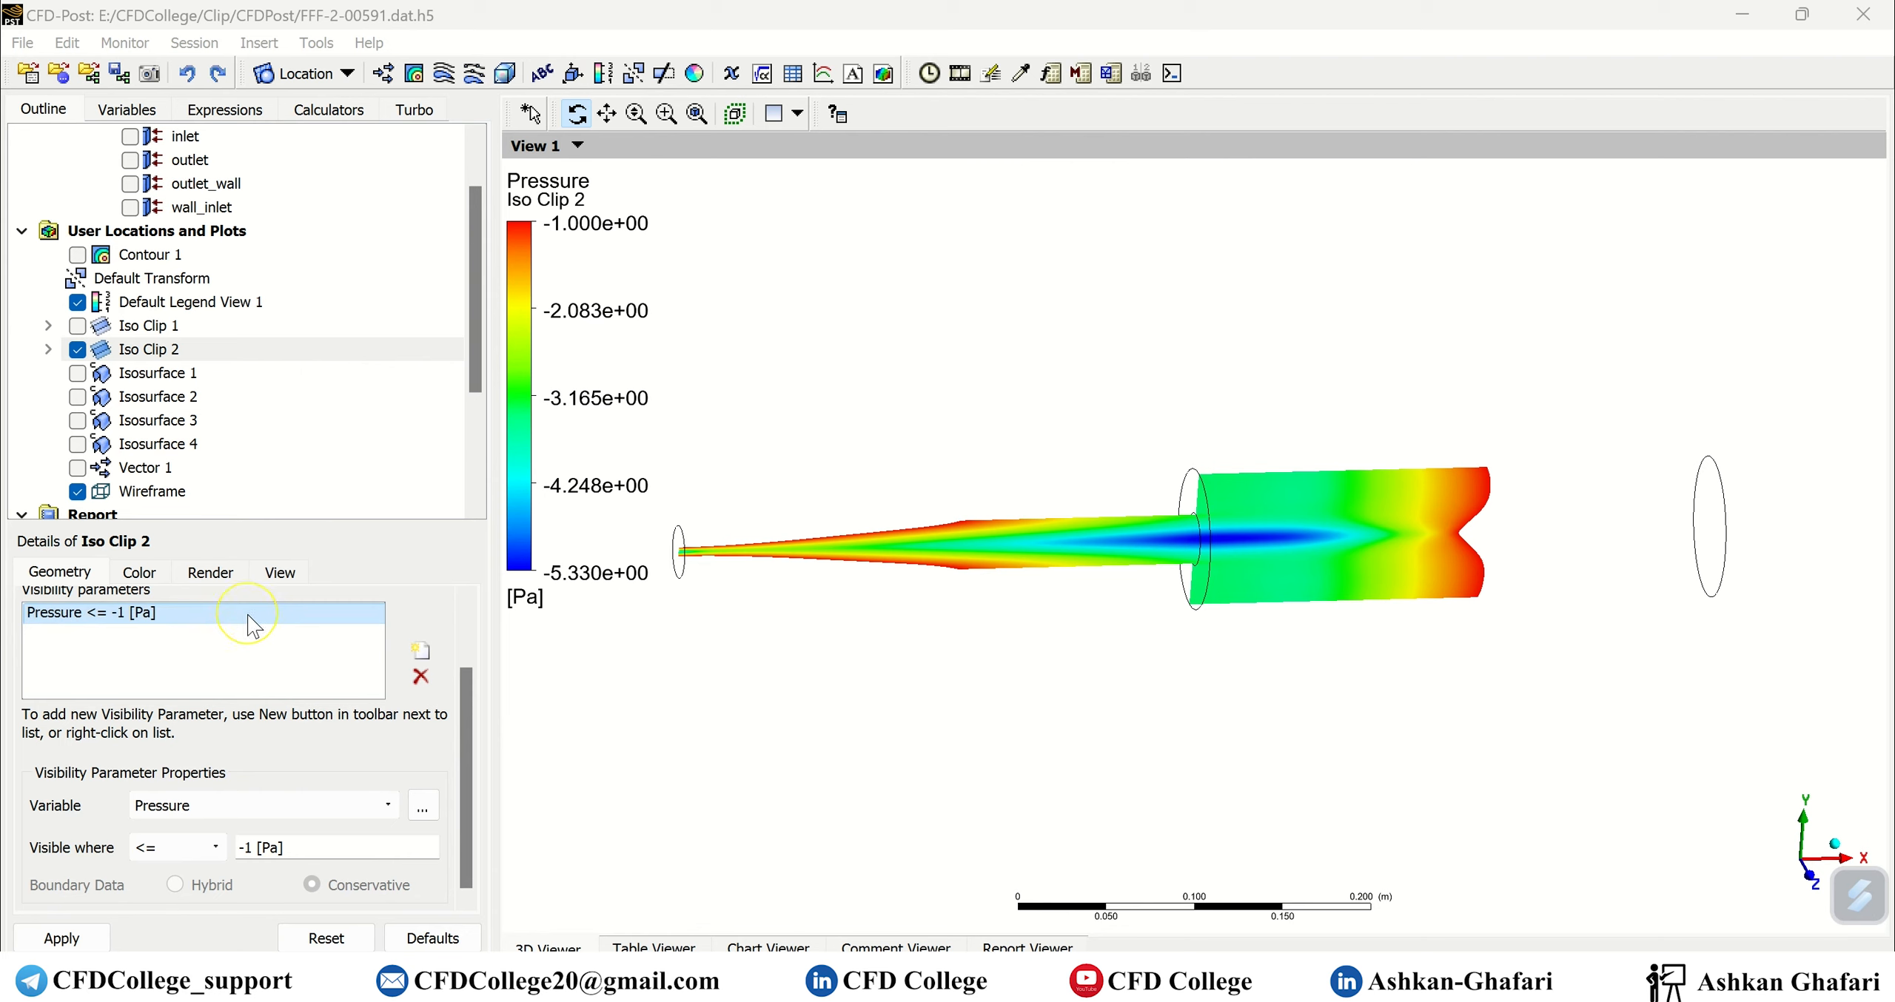